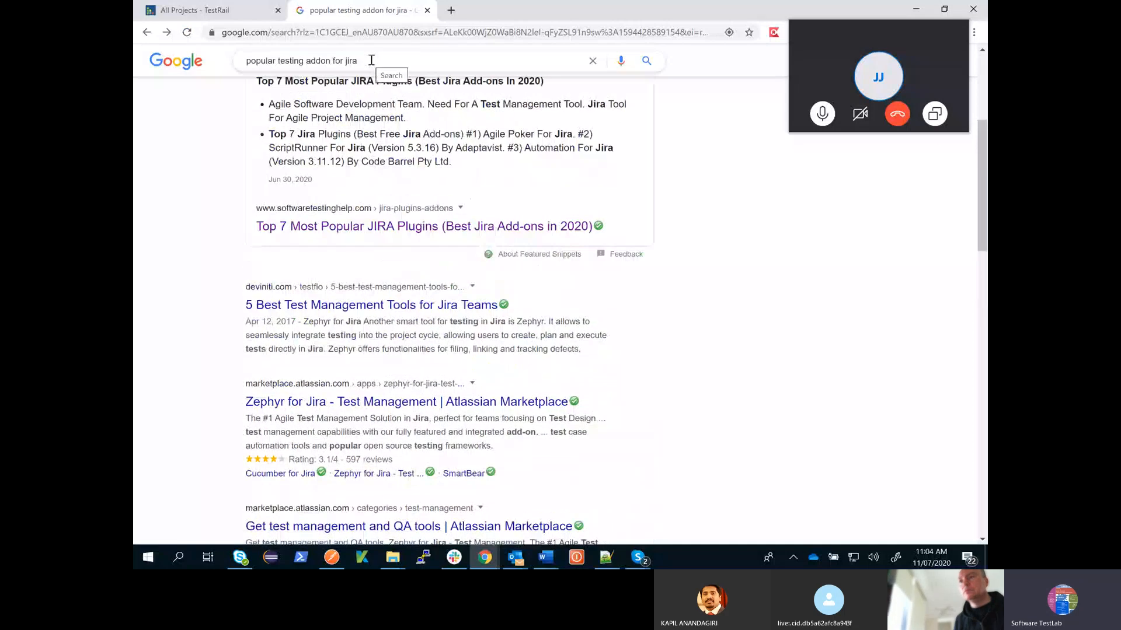
- Search Google for "testrail" and open the advertised TestRail Test Case Management free 30-day trial result
{"action": "triple_click", "coordinate": [370, 61]}
{"action": "type", "text": "testrail"}
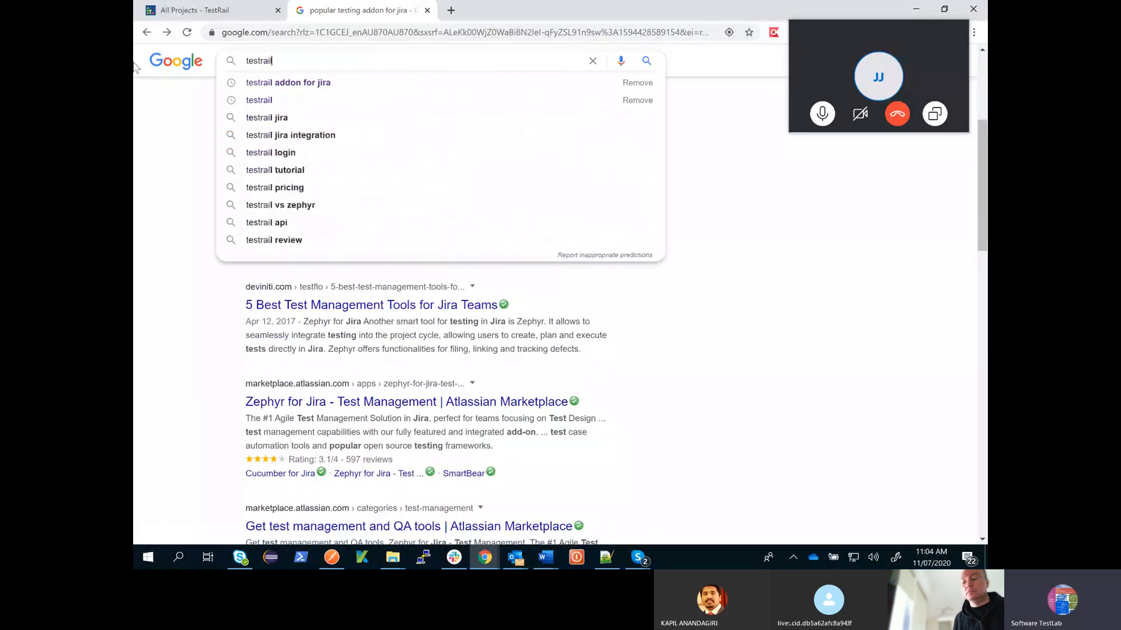
{"action": "key", "text": "Return"}
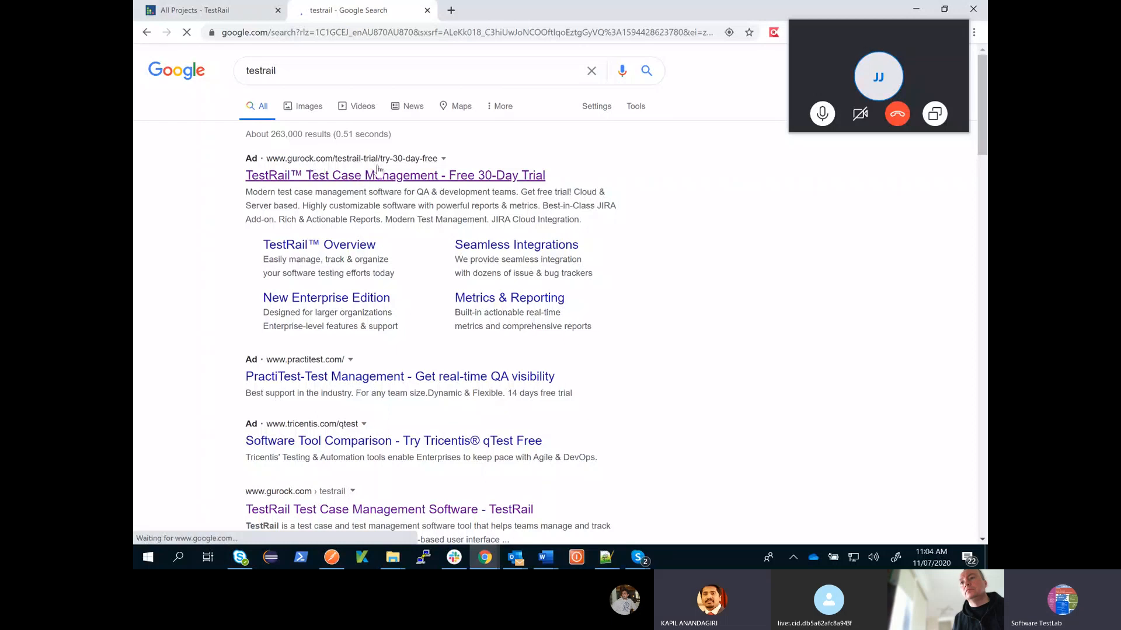
{"action": "left_click", "coordinate": [378, 170]}
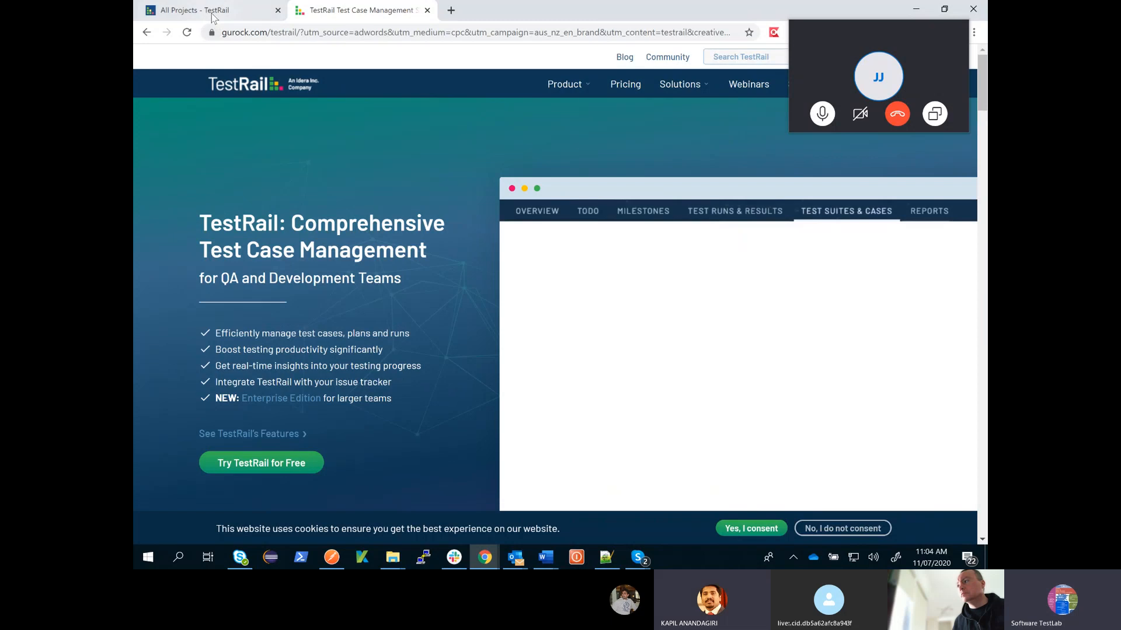
- Go to the TestRail projects dashboard, open SoftwareTestLabDemoProject and review its overview down to the activity history
{"action": "left_click", "coordinate": [213, 14]}
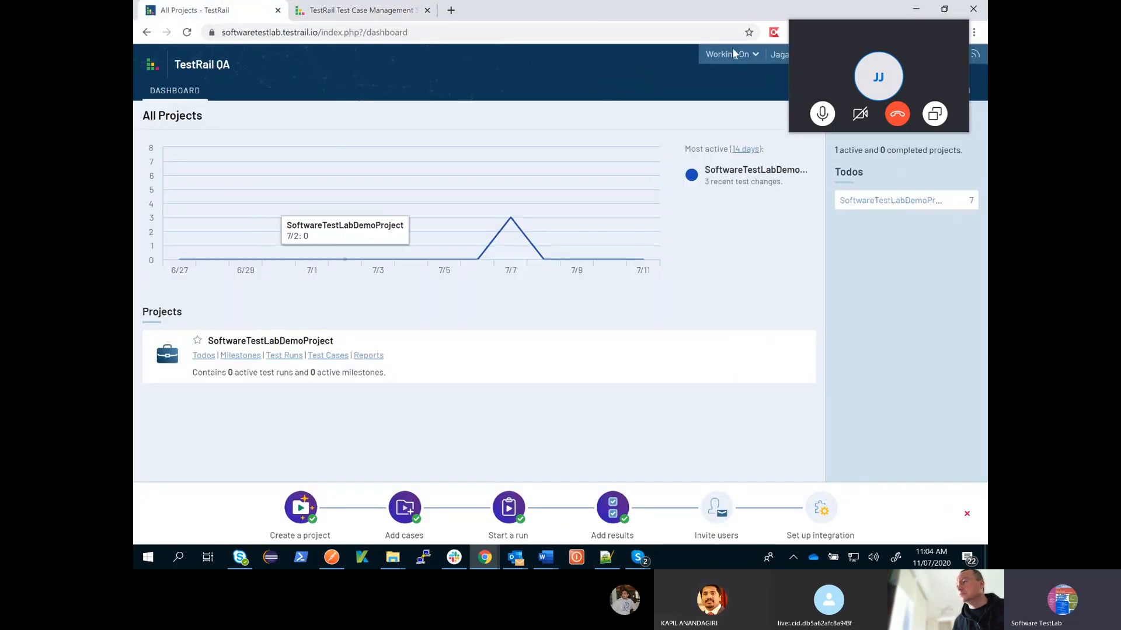
{"action": "left_click", "coordinate": [828, 31]}
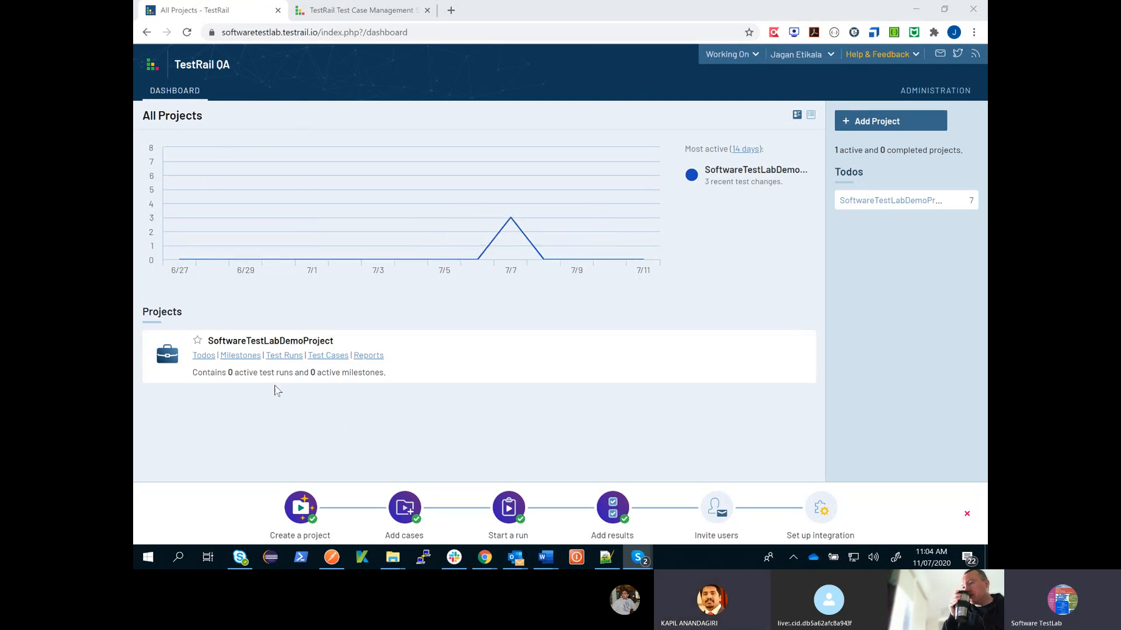
{"action": "left_click", "coordinate": [267, 345]}
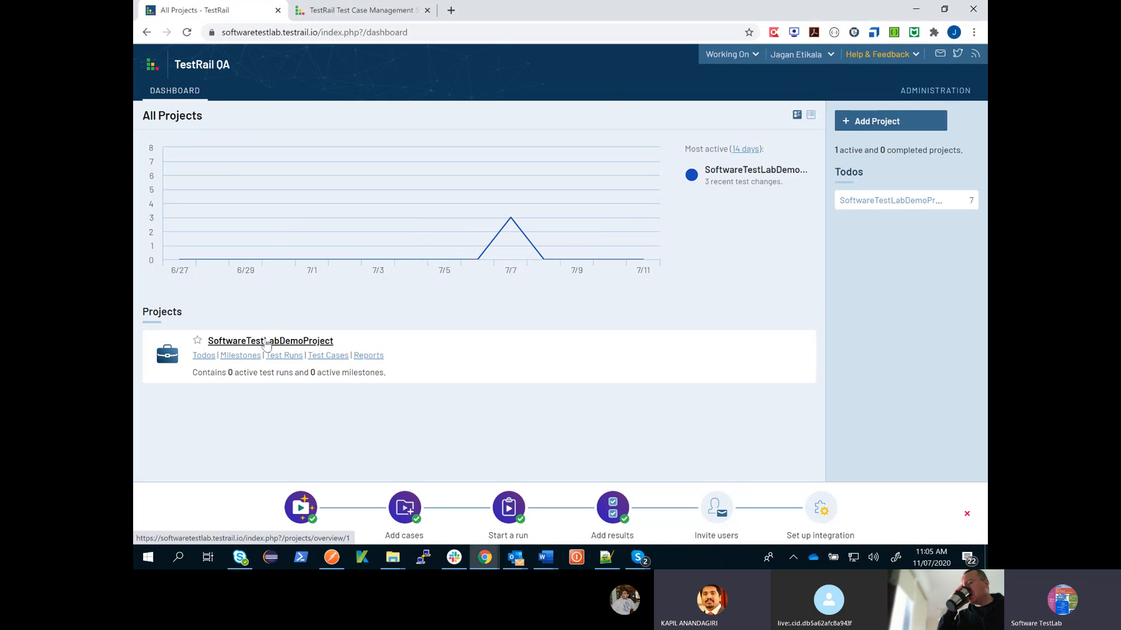
{"action": "left_click", "coordinate": [250, 344]}
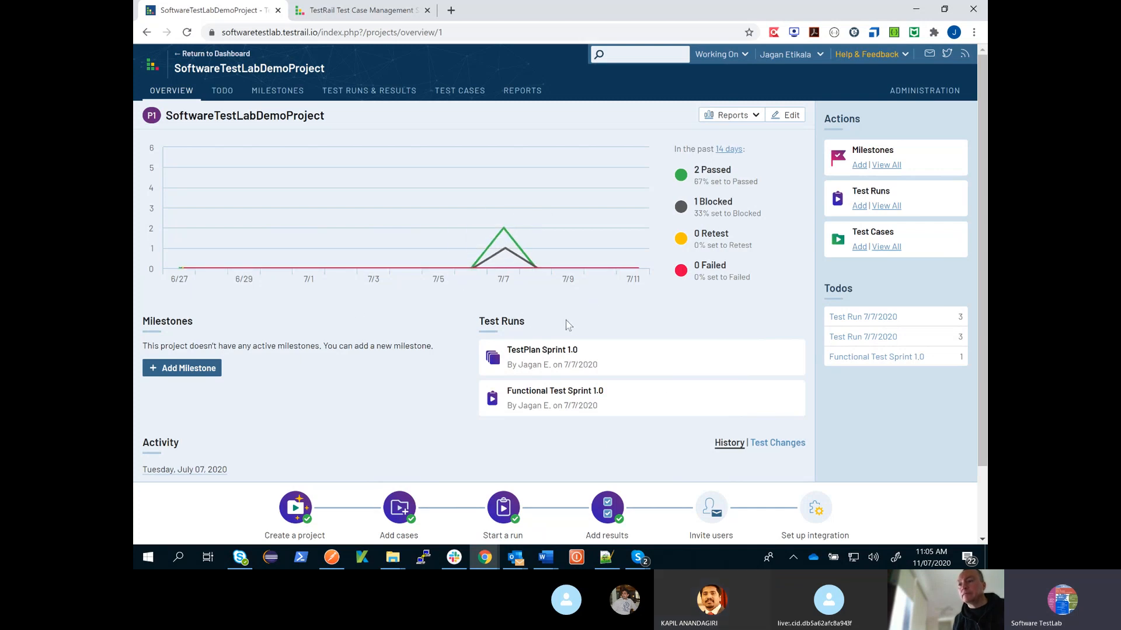
{"action": "scroll", "coordinate": [447, 351], "scroll_direction": "down", "scroll_amount": 2}
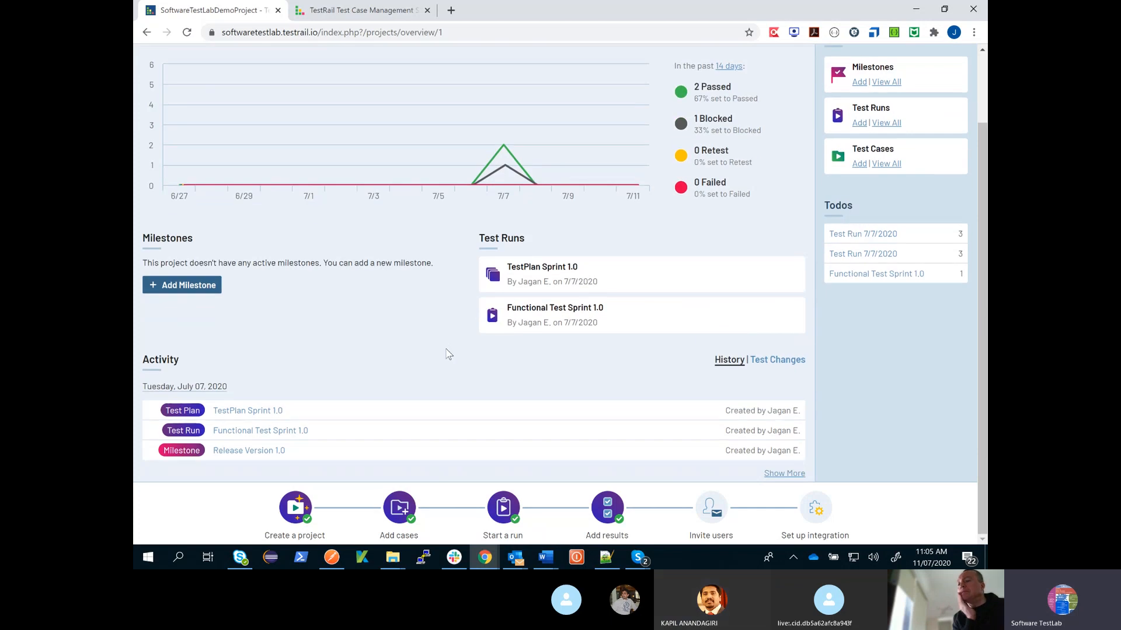
{"action": "scroll", "coordinate": [425, 348], "scroll_direction": "up", "scroll_amount": 1}
{"action": "scroll", "coordinate": [408, 341], "scroll_direction": "up", "scroll_amount": 1}
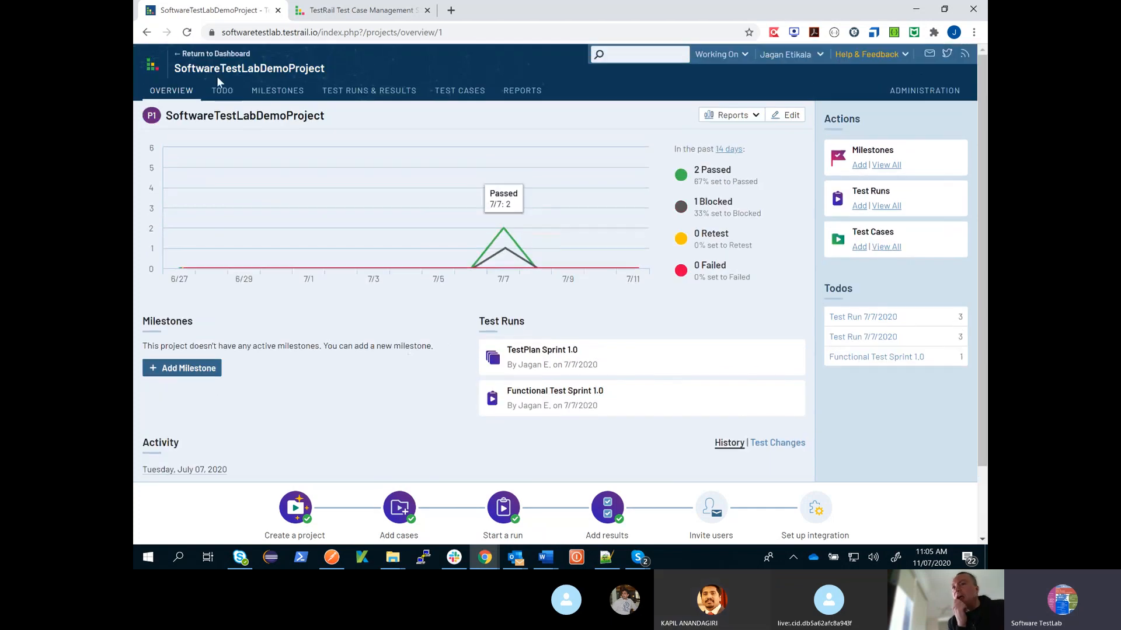
- Return to the dashboard and create a project named TestingLearingProject that uses a single repository for all cases
{"action": "left_click", "coordinate": [170, 54]}
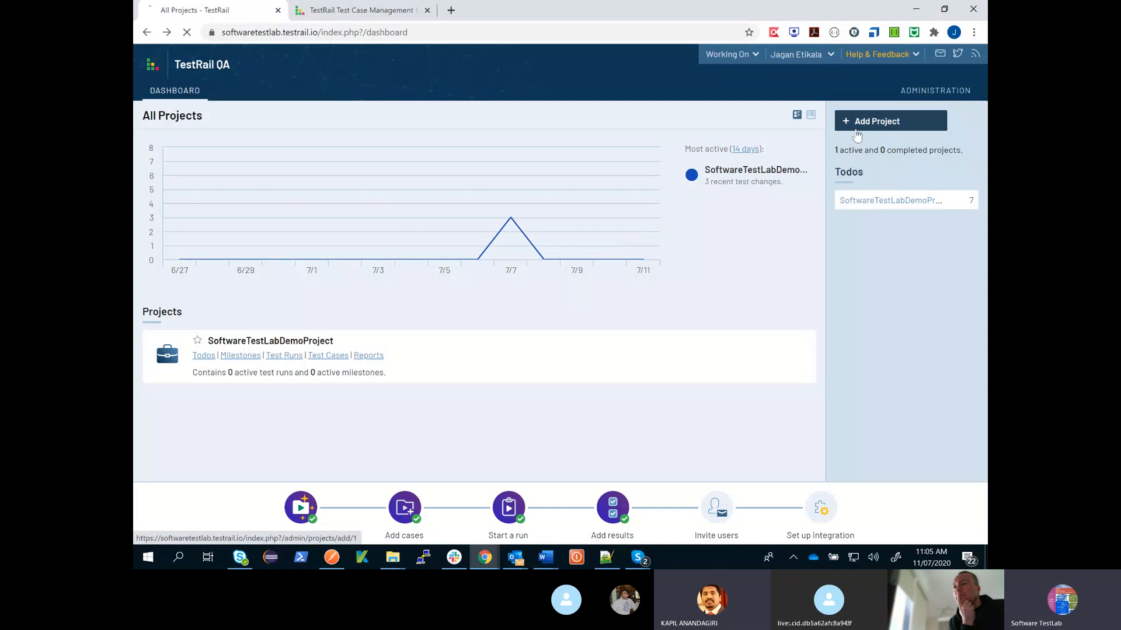
{"action": "left_click", "coordinate": [856, 134]}
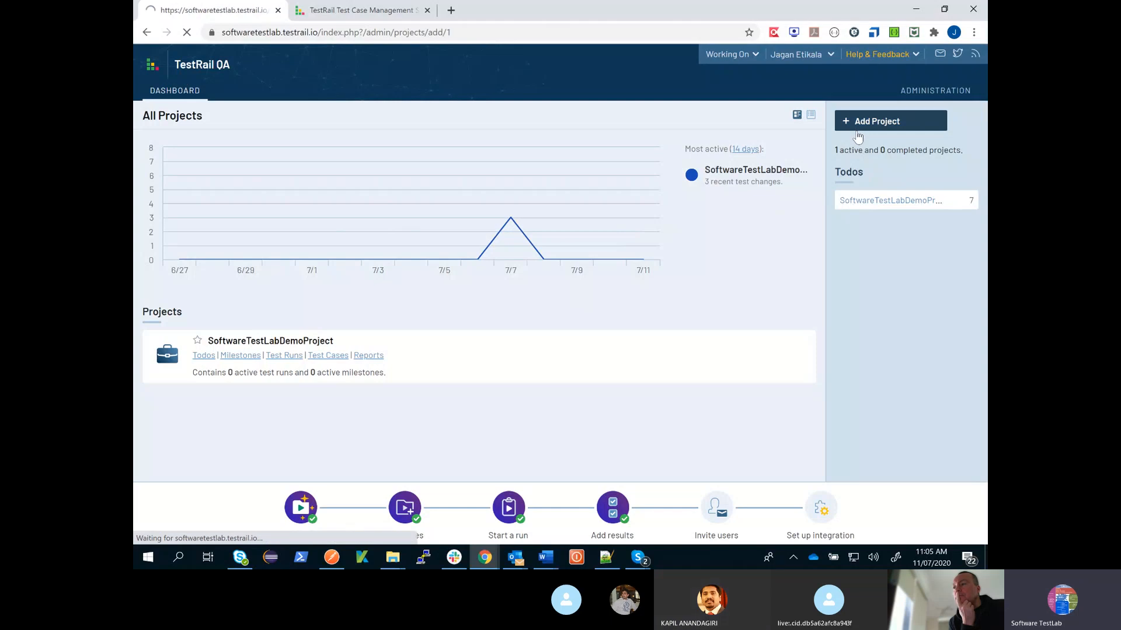
{"action": "type", "text": "T"}
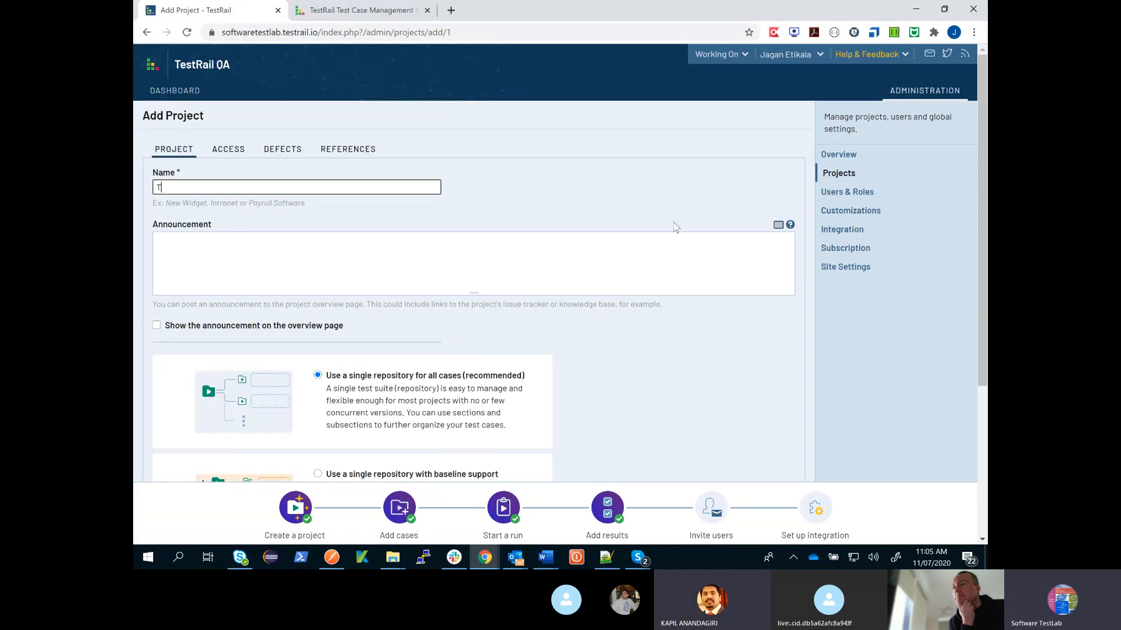
{"action": "type", "text": "estingLear"}
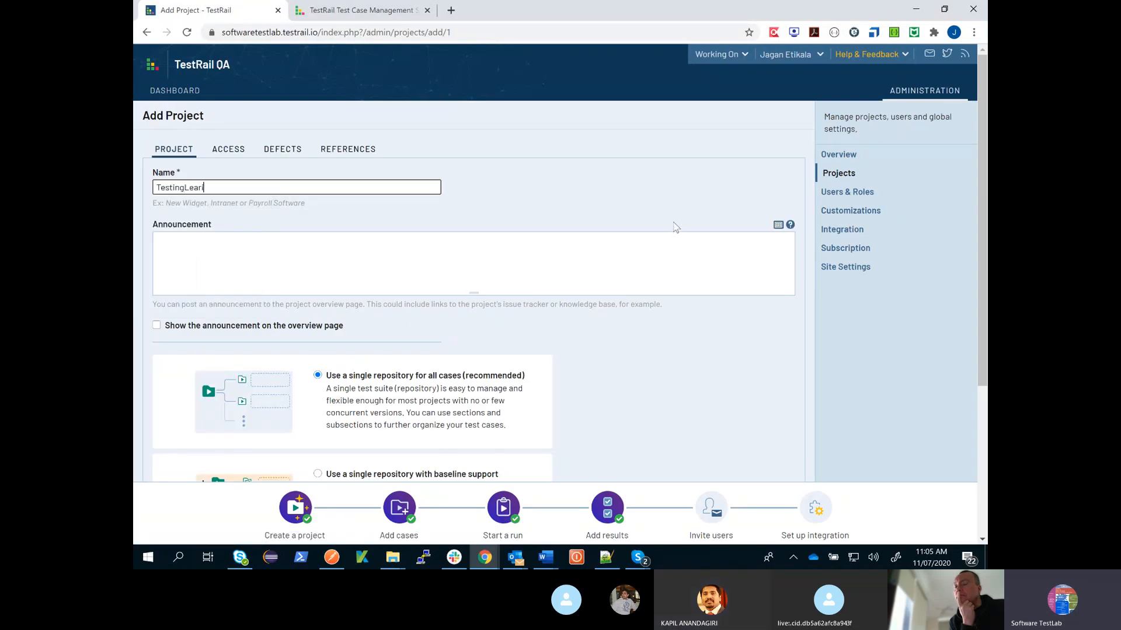
{"action": "type", "text": "ingProject"}
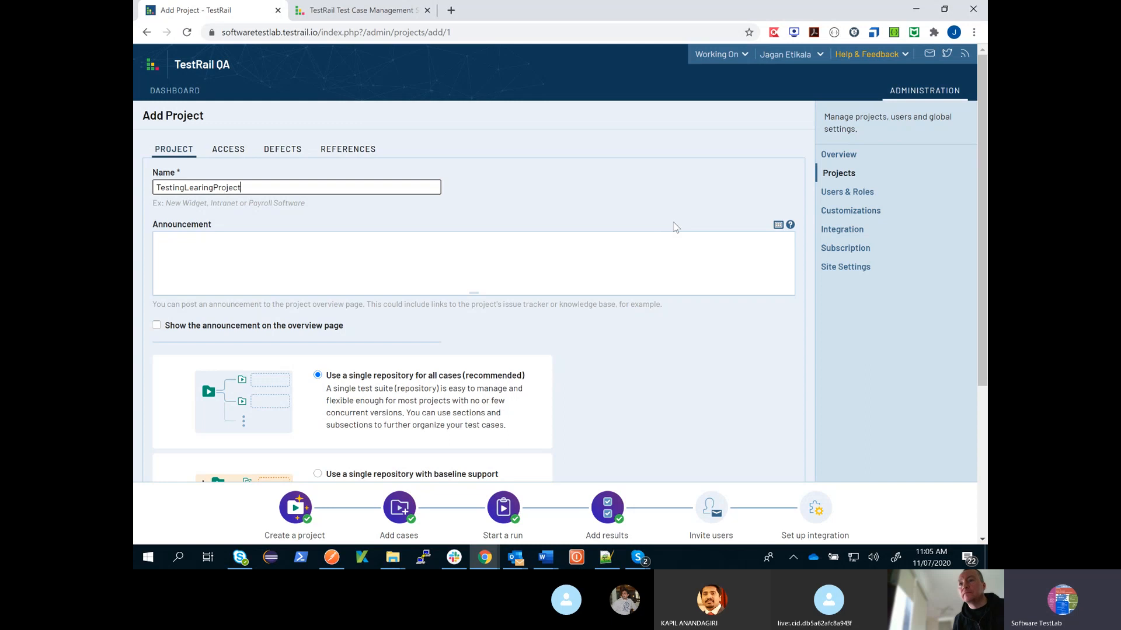
{"action": "scroll", "coordinate": [630, 381], "scroll_direction": "down", "scroll_amount": 1}
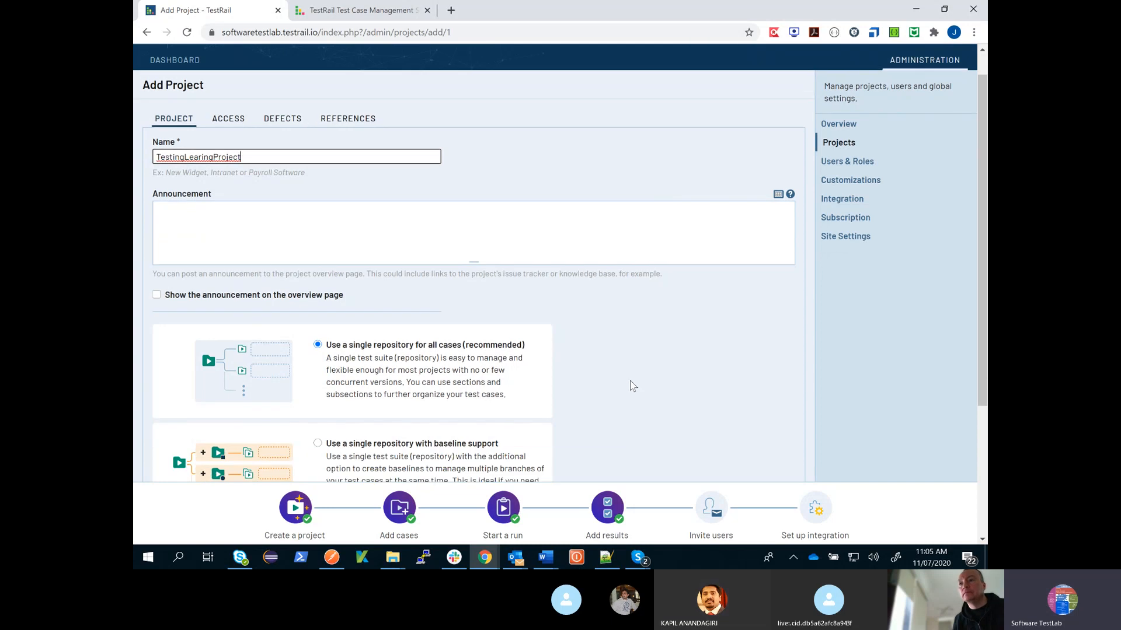
{"action": "scroll", "coordinate": [632, 385], "scroll_direction": "down", "scroll_amount": 3}
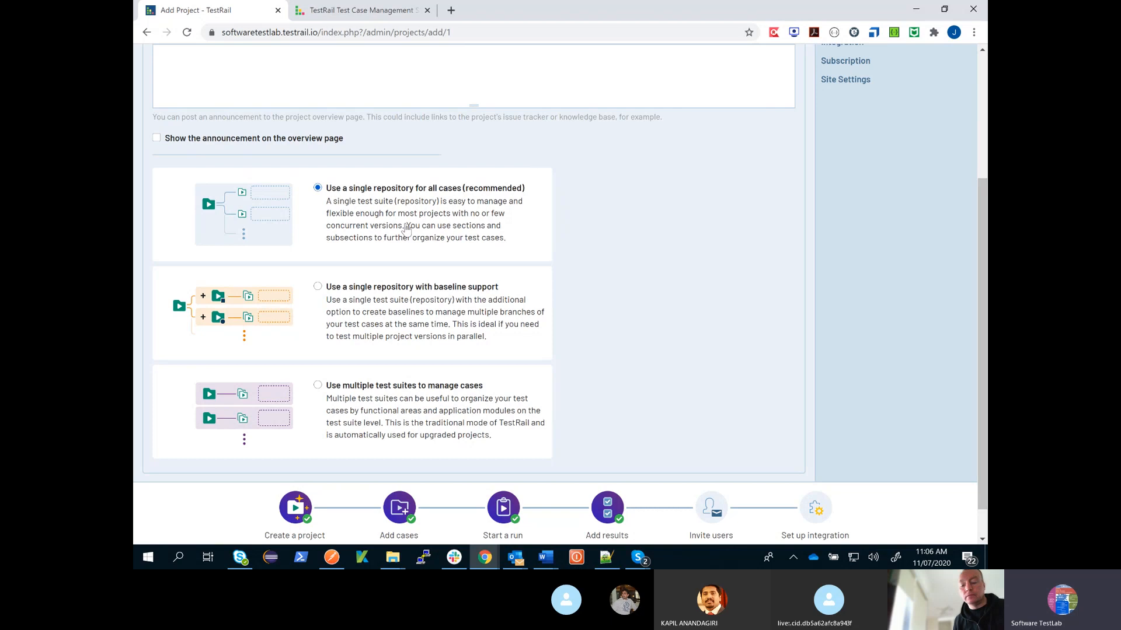
{"action": "scroll", "coordinate": [407, 229], "scroll_direction": "down", "scroll_amount": 1}
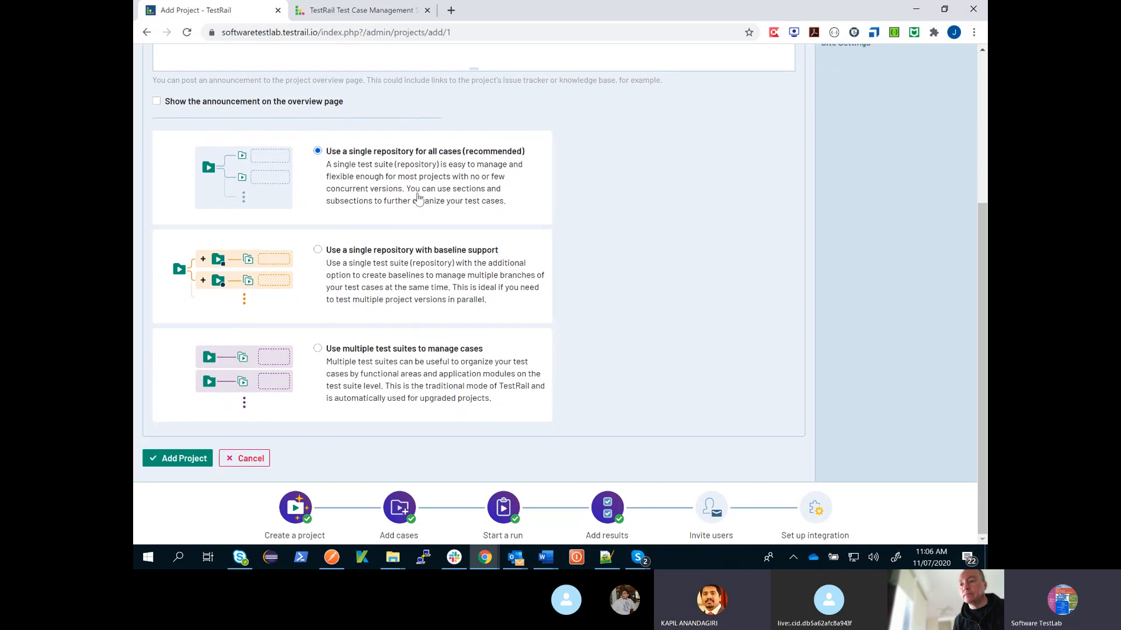
{"action": "left_click", "coordinate": [182, 459]}
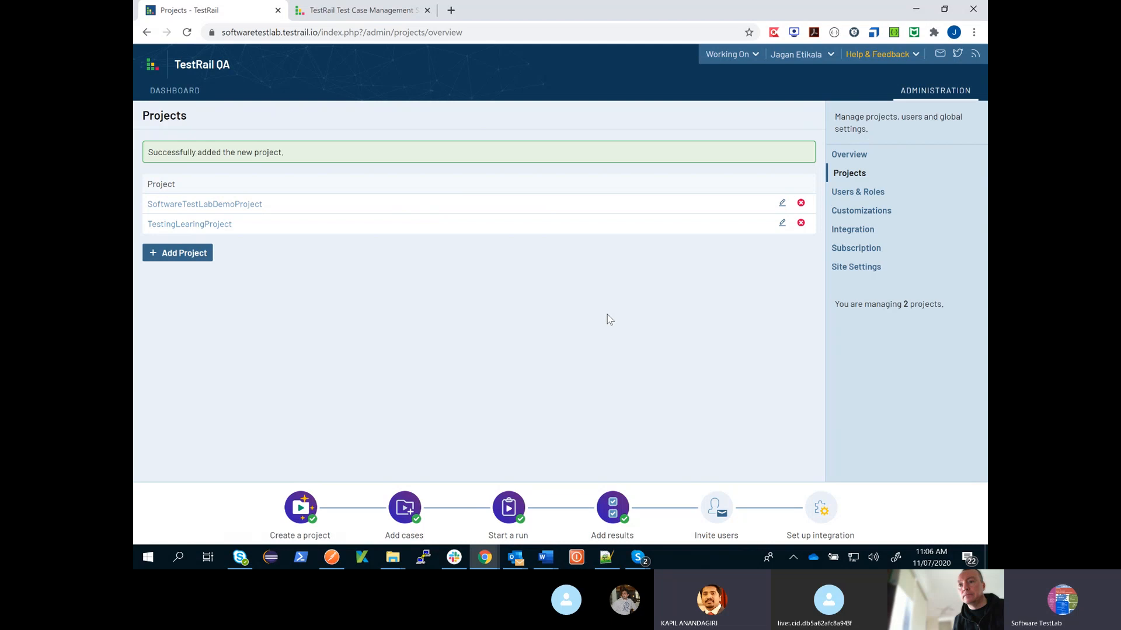
- Open the settings of TestingLearingProject and review its repository and completion options
{"action": "left_click", "coordinate": [194, 231]}
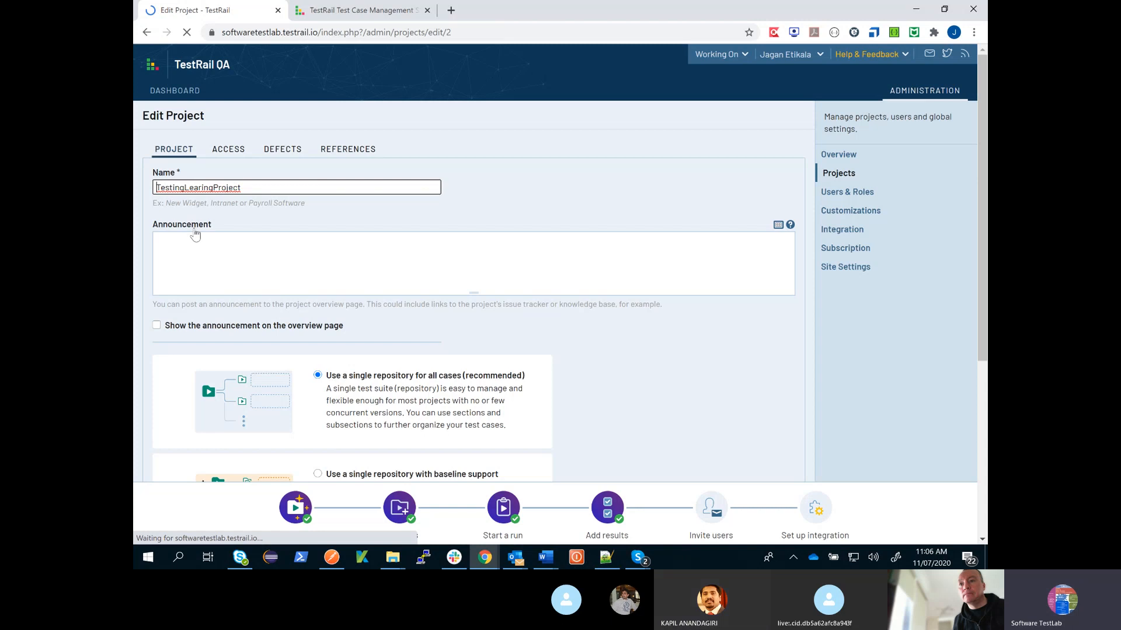
{"action": "scroll", "coordinate": [351, 229], "scroll_direction": "down", "scroll_amount": 3}
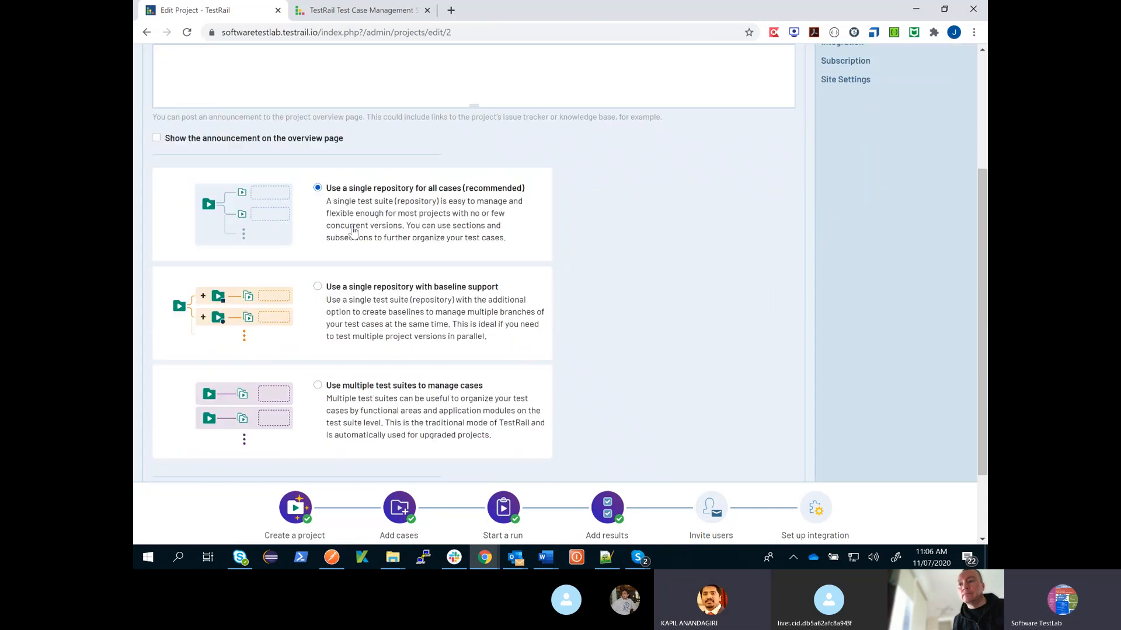
{"action": "scroll", "coordinate": [362, 253], "scroll_direction": "down", "scroll_amount": 2}
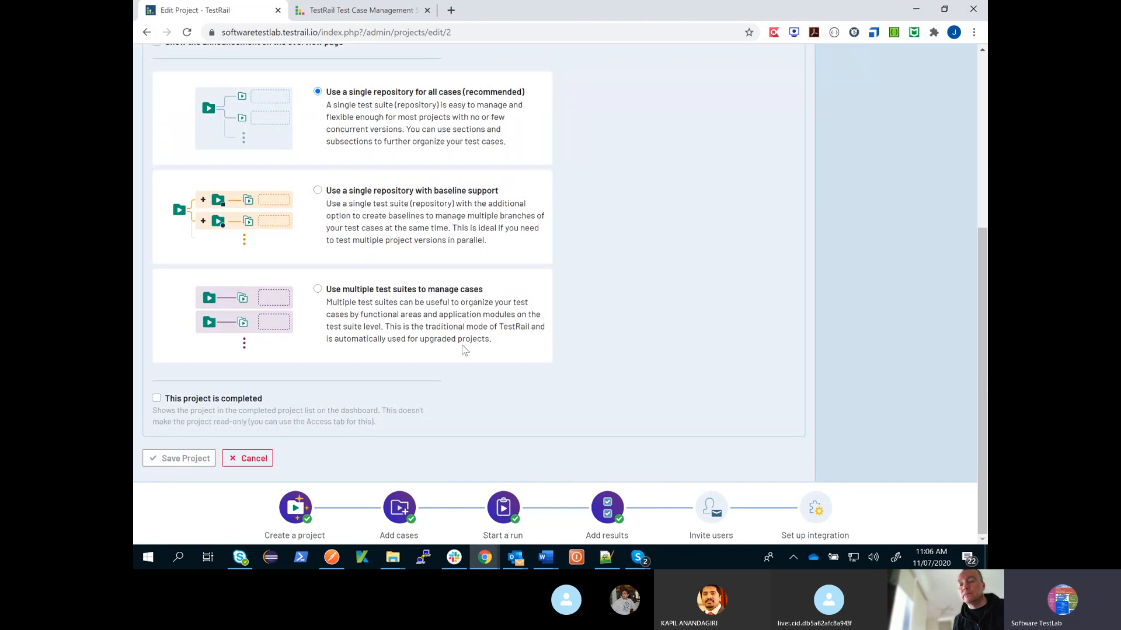
{"action": "scroll", "coordinate": [464, 350], "scroll_direction": "up", "scroll_amount": 8}
- Open TestingLearingProject from the dashboard and start a new milestone named Release Version 1.0 with no parent
{"action": "left_click", "coordinate": [174, 90]}
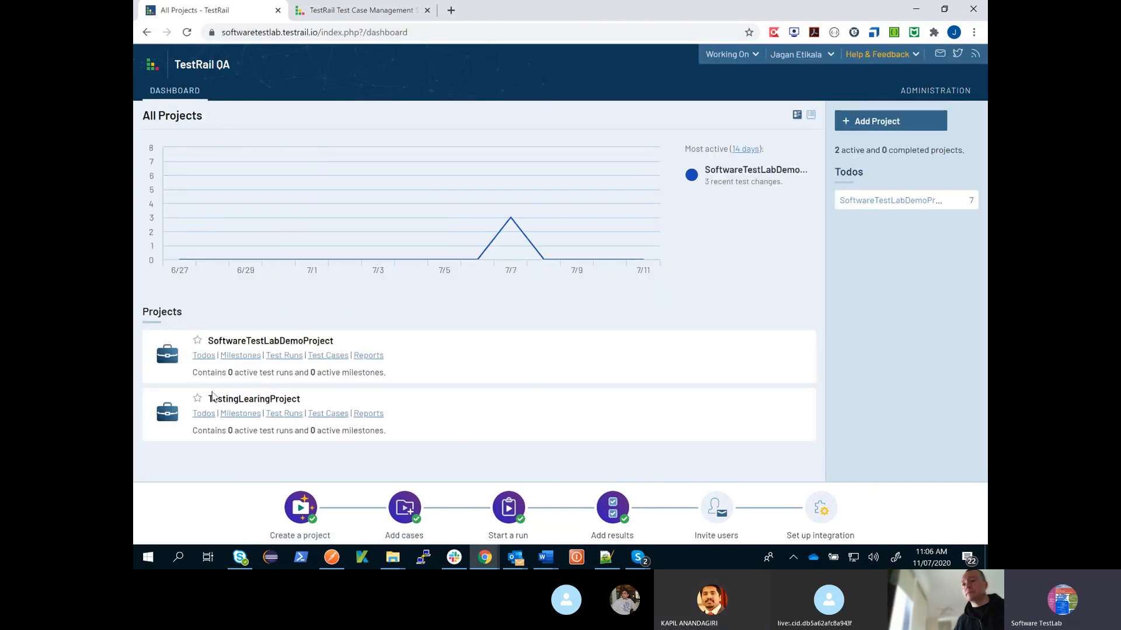
{"action": "left_click", "coordinate": [240, 401]}
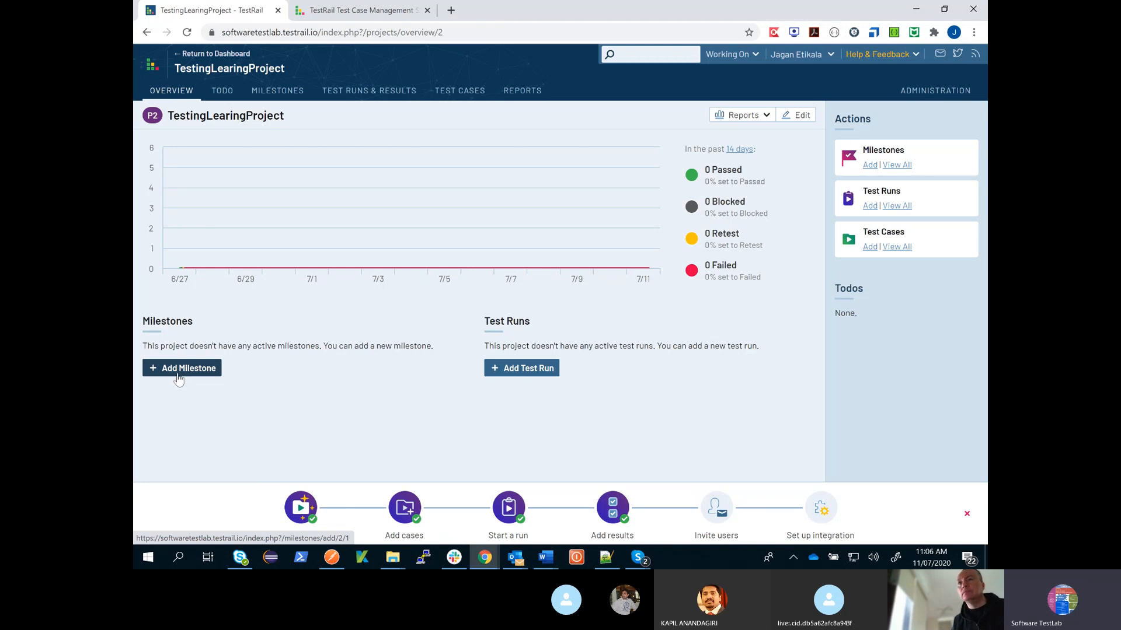
{"action": "left_click", "coordinate": [178, 378]}
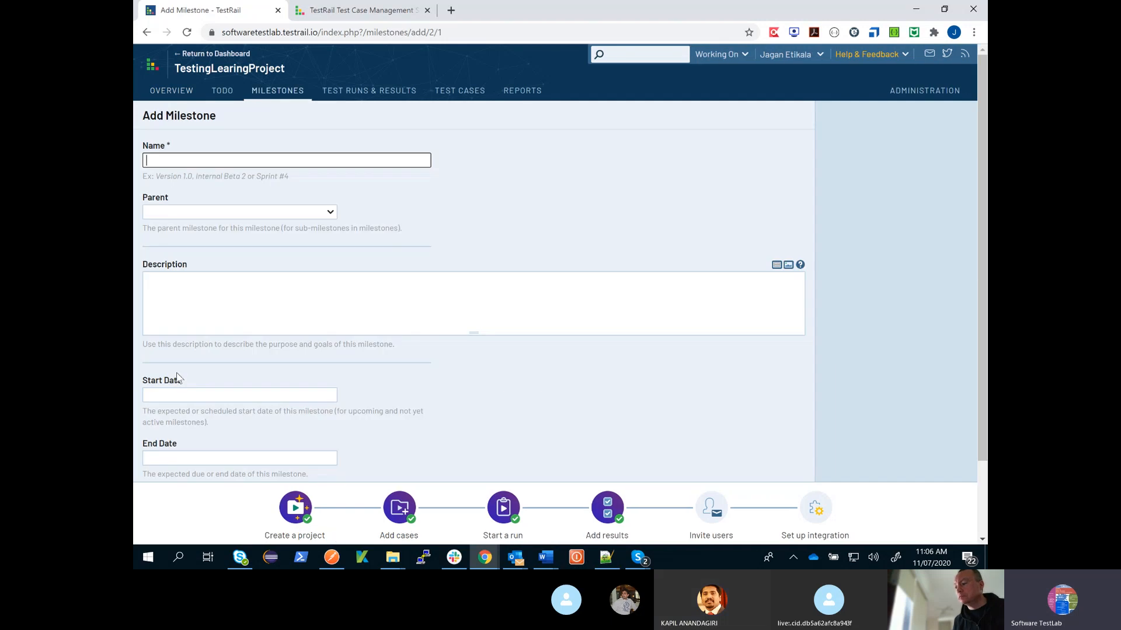
{"action": "type", "text": "Release"}
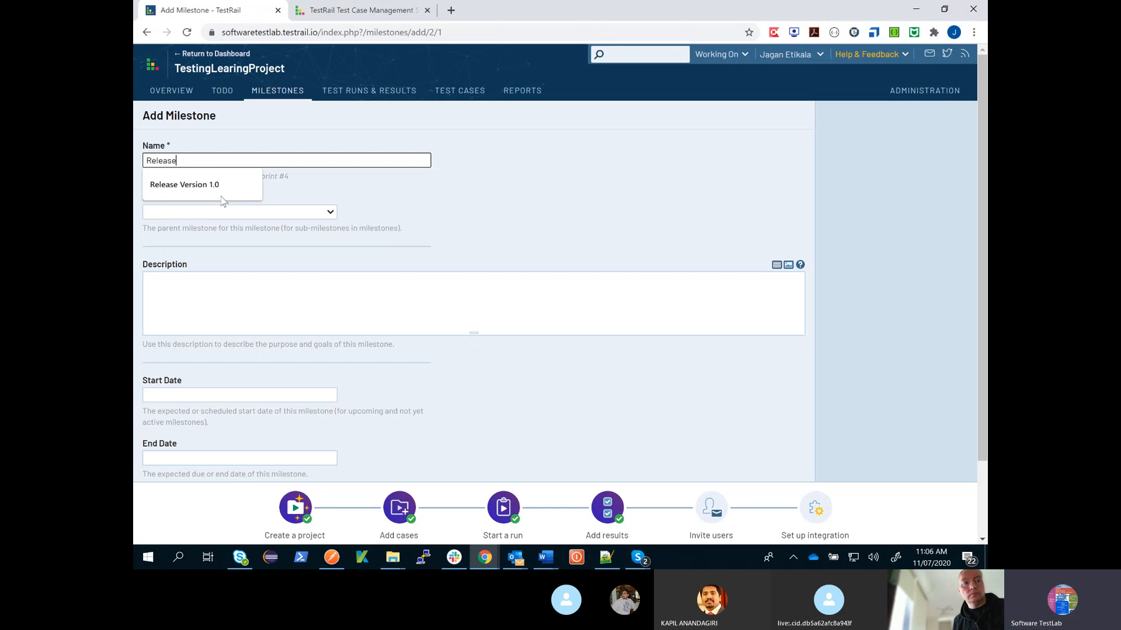
{"action": "left_click", "coordinate": [193, 185]}
{"action": "left_click", "coordinate": [290, 213]}
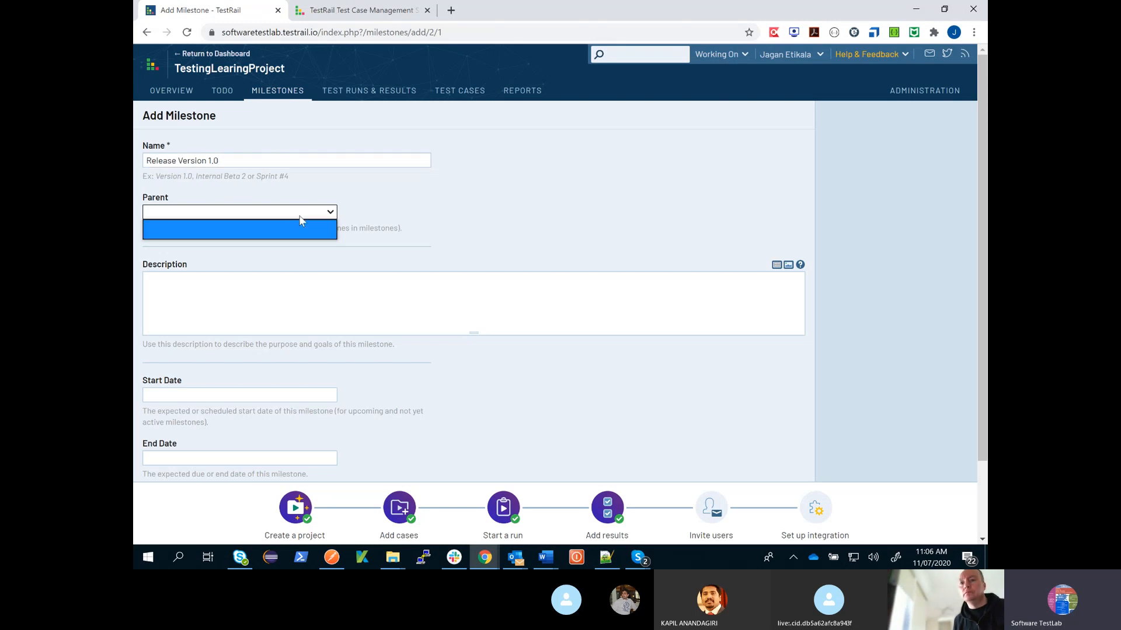
{"action": "left_click", "coordinate": [302, 227]}
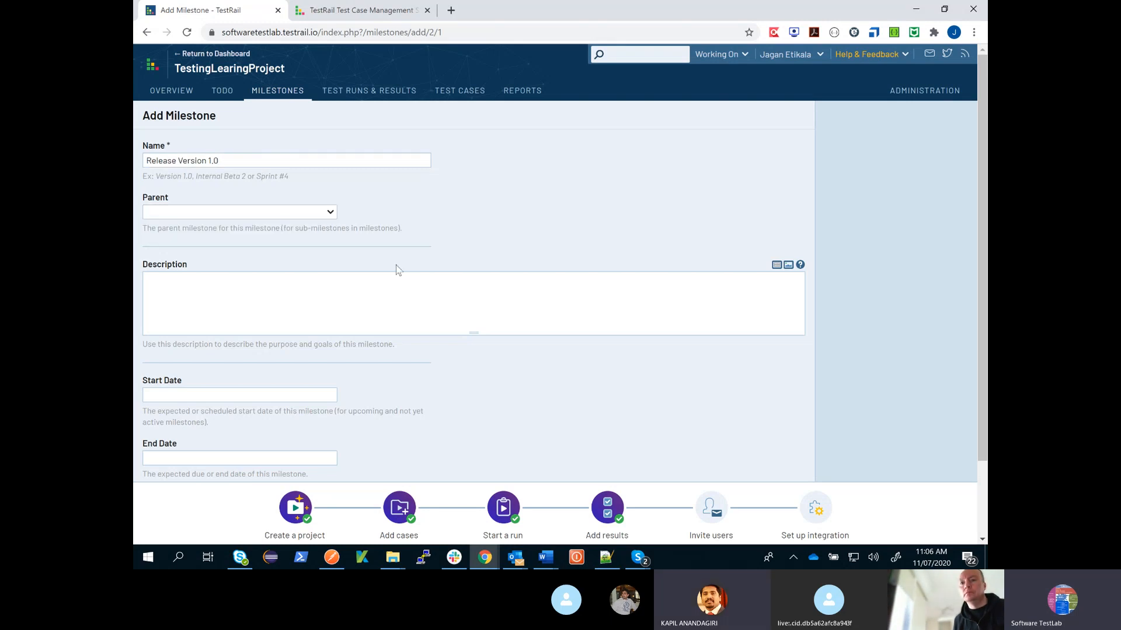
- Enter the milestone description "In this release we are testing login functionality"
{"action": "left_click", "coordinate": [339, 311]}
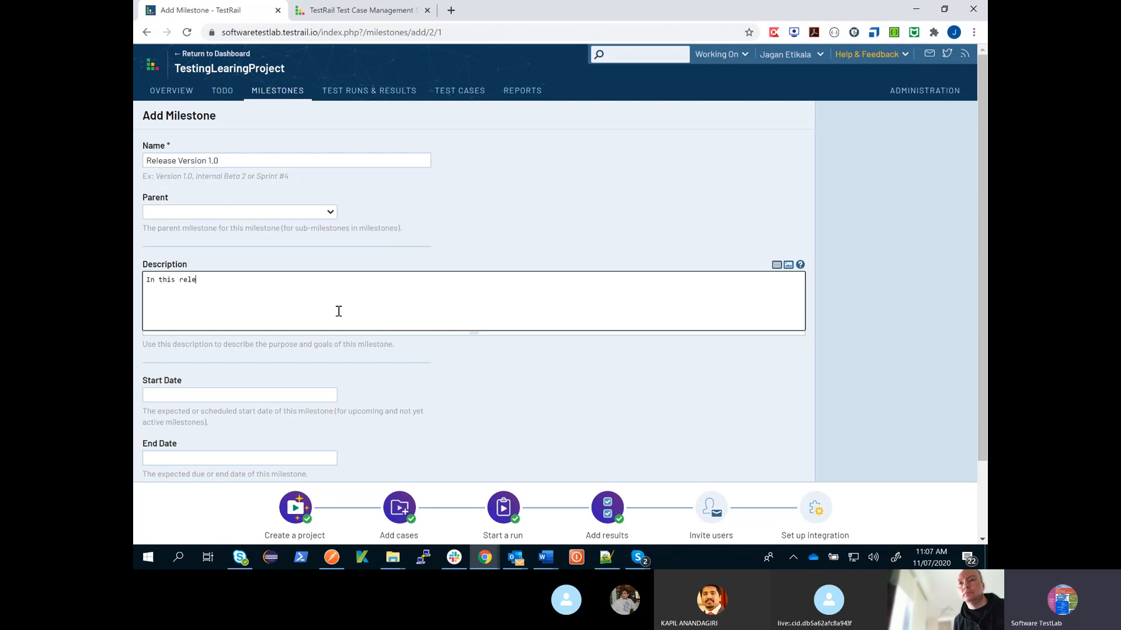
{"action": "type", "text": "In this release we are "}
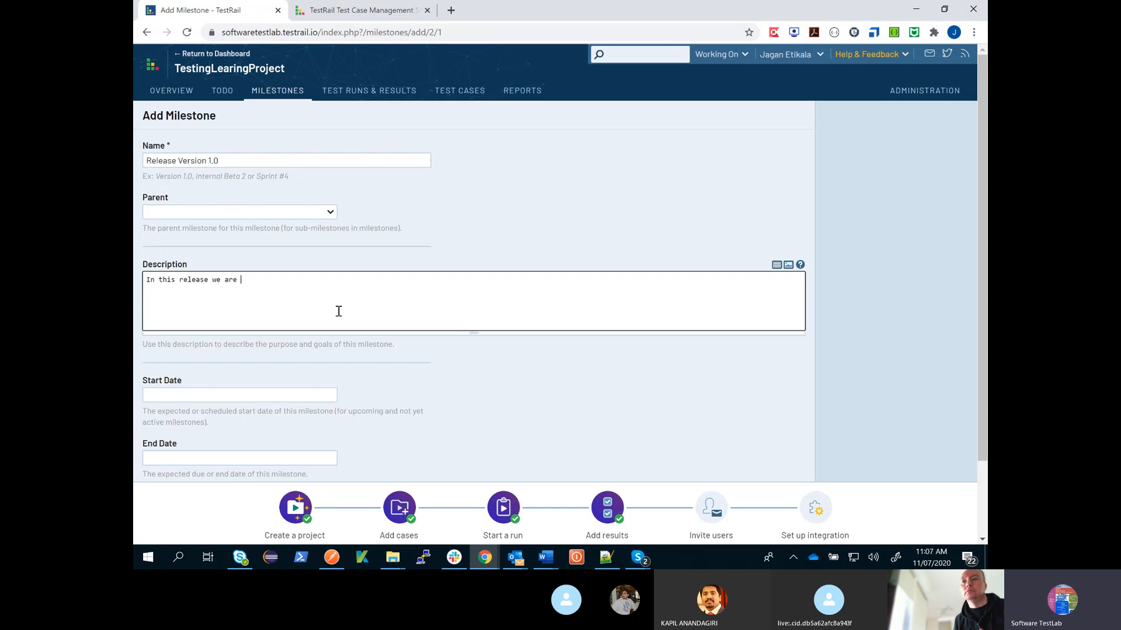
{"action": "type", "text": "testing login"}
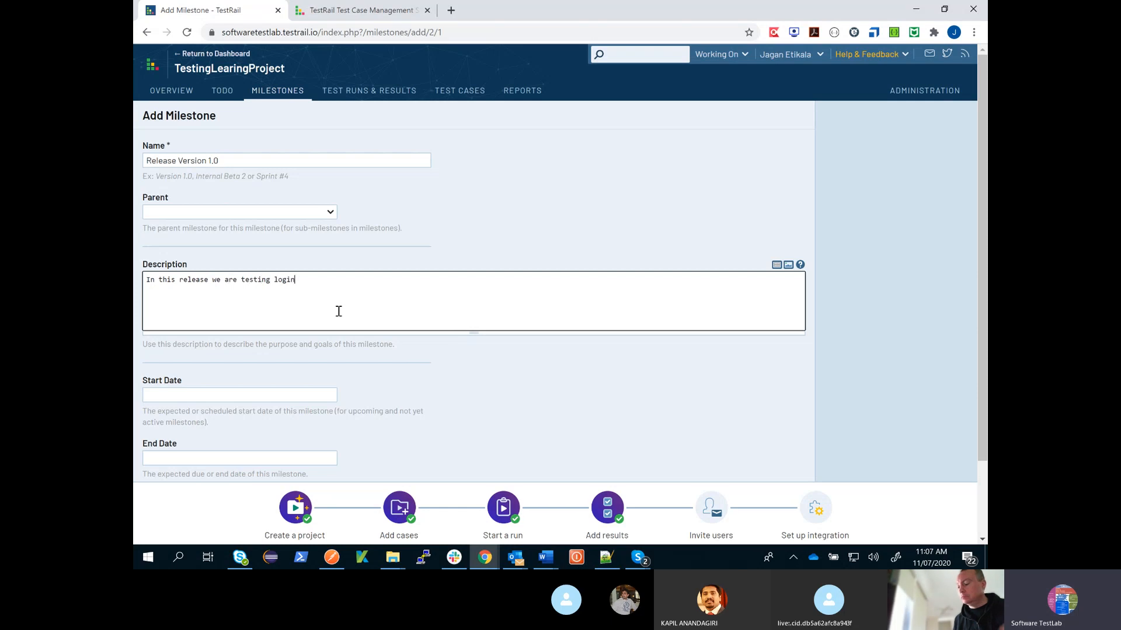
{"action": "type", "text": " functionality"}
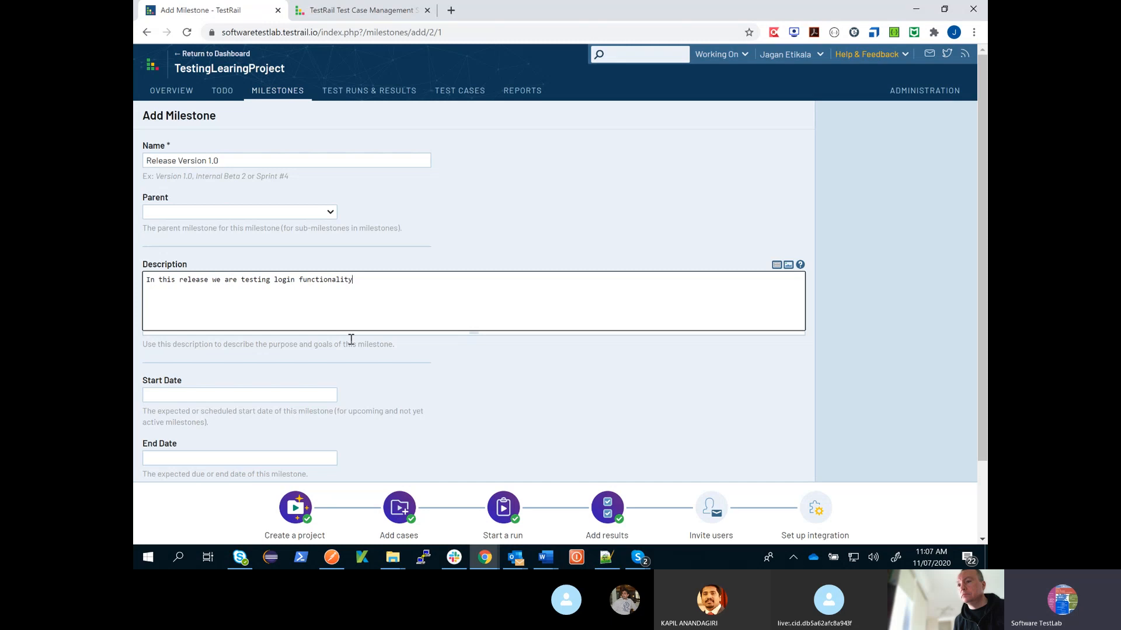
- Set the milestone's start date to 7/11/2020 and end date to 7/25/2020, and add the milestone
{"action": "scroll", "coordinate": [351, 339], "scroll_direction": "down", "scroll_amount": 2}
{"action": "left_click", "coordinate": [295, 301]}
{"action": "left_click", "coordinate": [284, 382]}
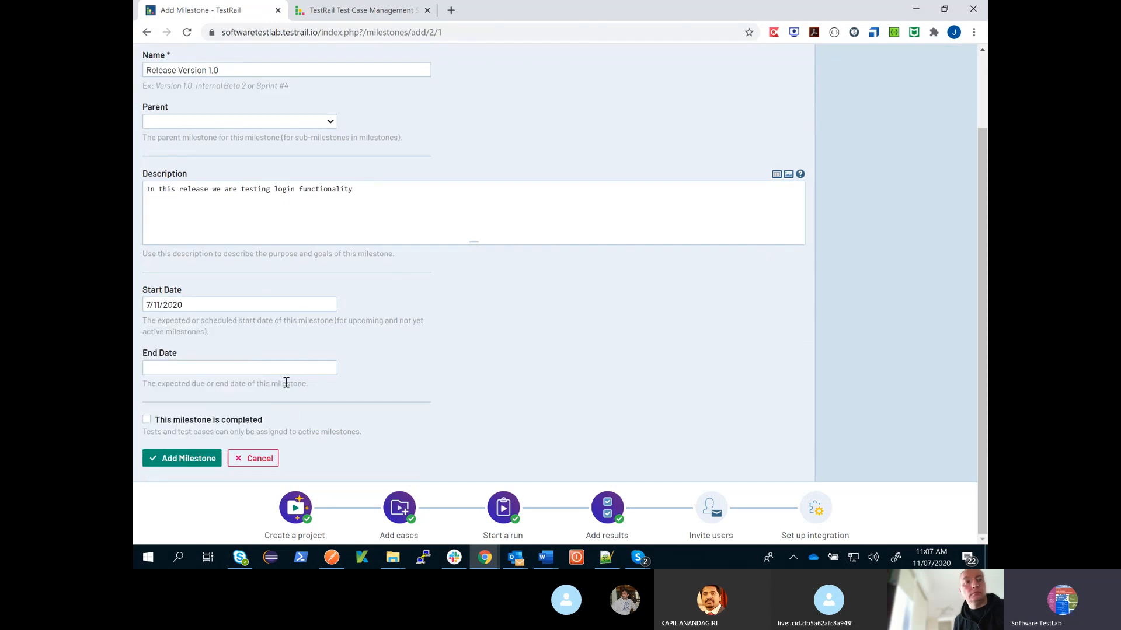
{"action": "left_click", "coordinate": [247, 372]}
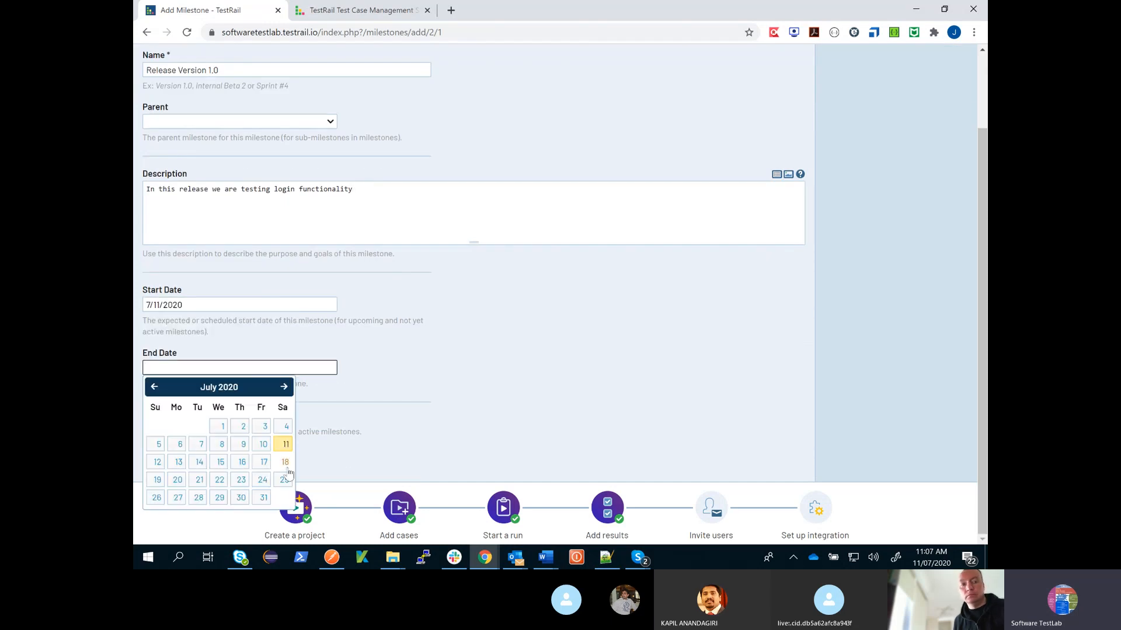
{"action": "left_click", "coordinate": [283, 478]}
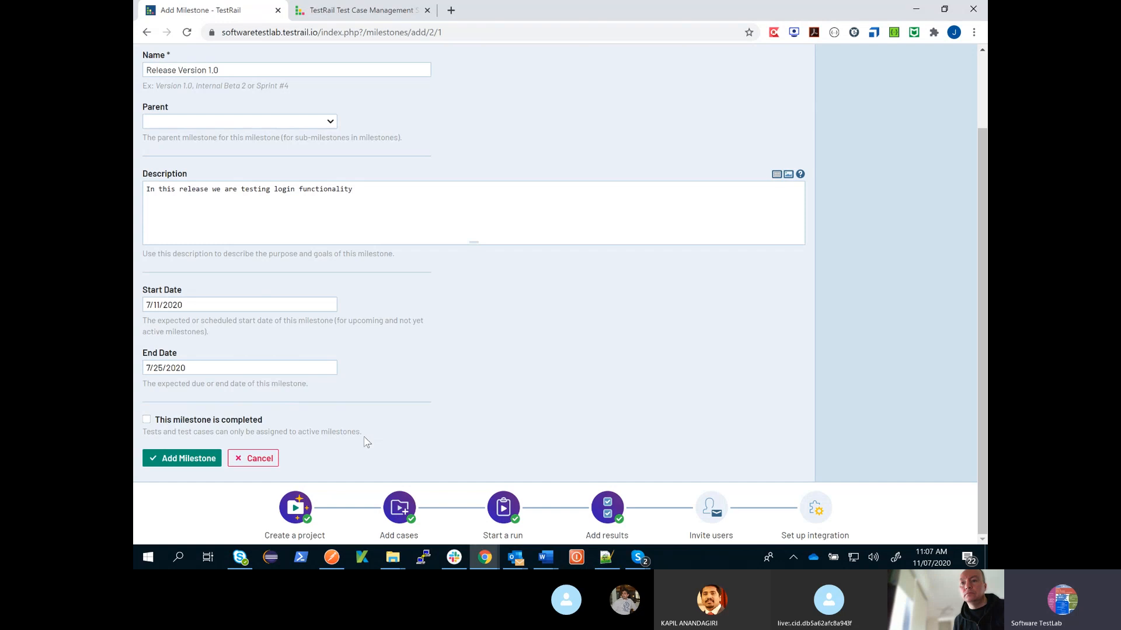
{"action": "left_click", "coordinate": [188, 463]}
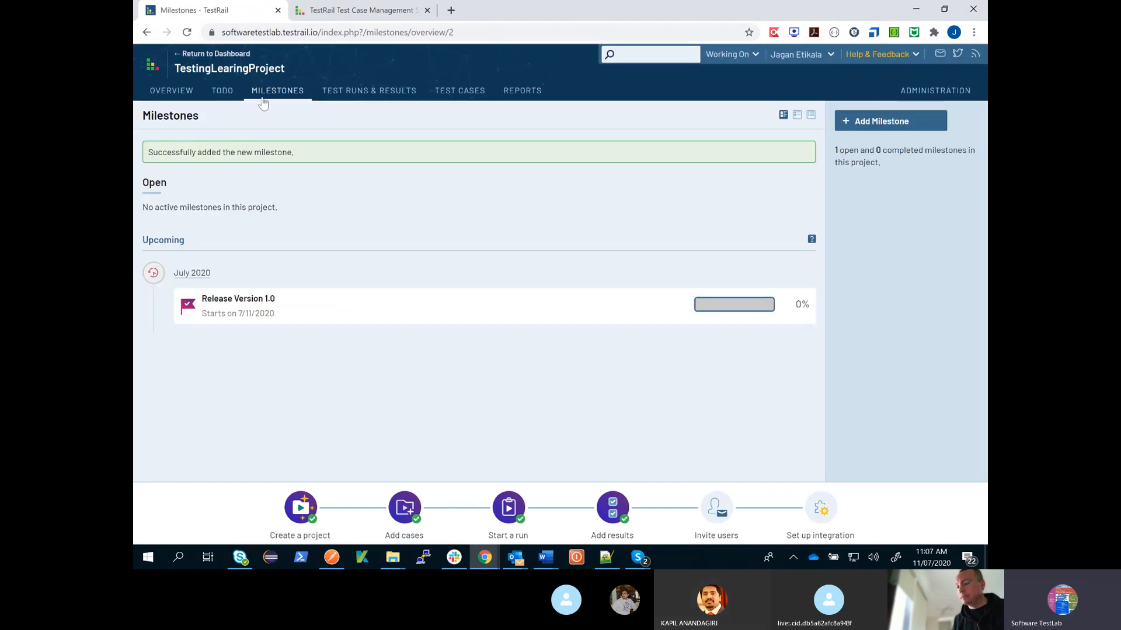
- From the project overview, start a new test case titled TC01_NavigateToSoftwareTestlab
{"action": "left_click", "coordinate": [171, 91]}
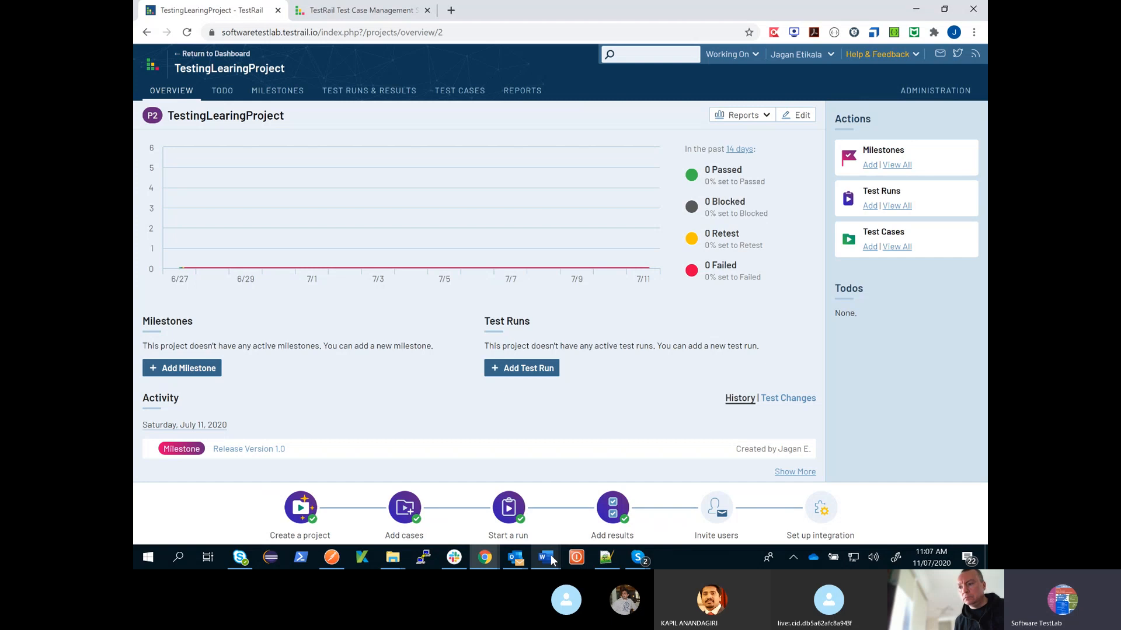
{"action": "mouse_move", "coordinate": [551, 560]}
{"action": "left_click", "coordinate": [578, 526]}
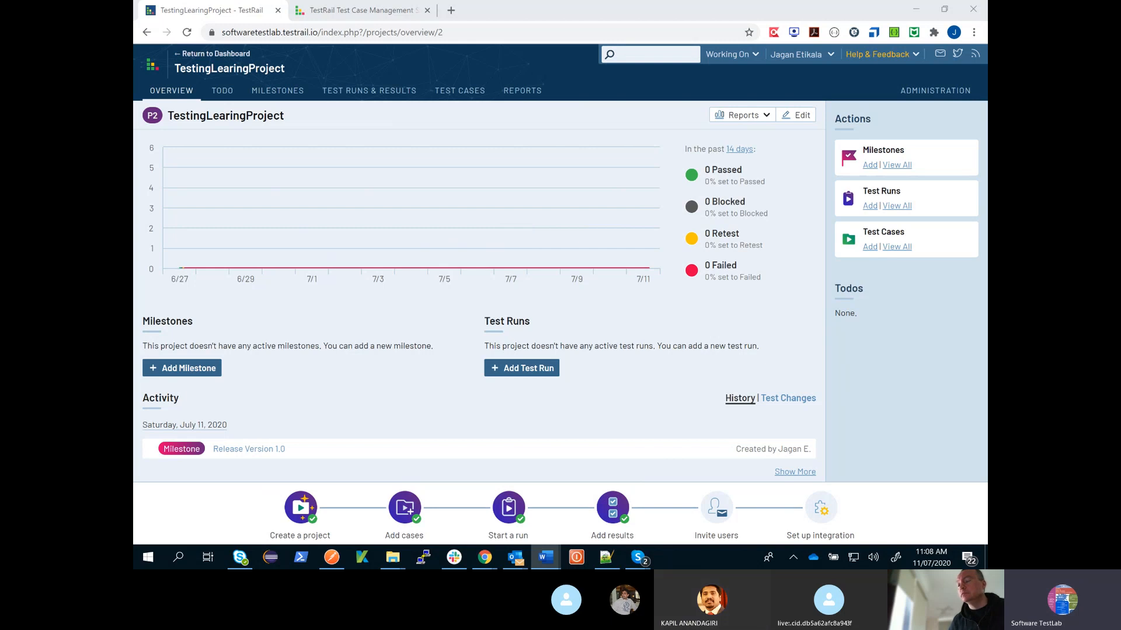
{"action": "left_click", "coordinate": [869, 247]}
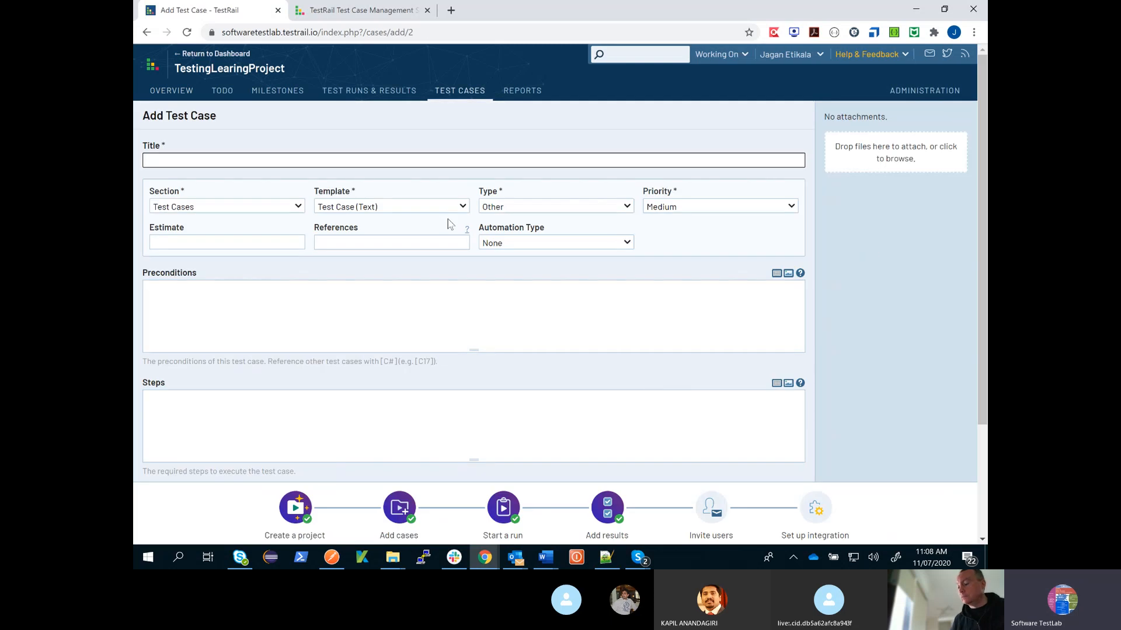
{"action": "type", "text": "TC01"}
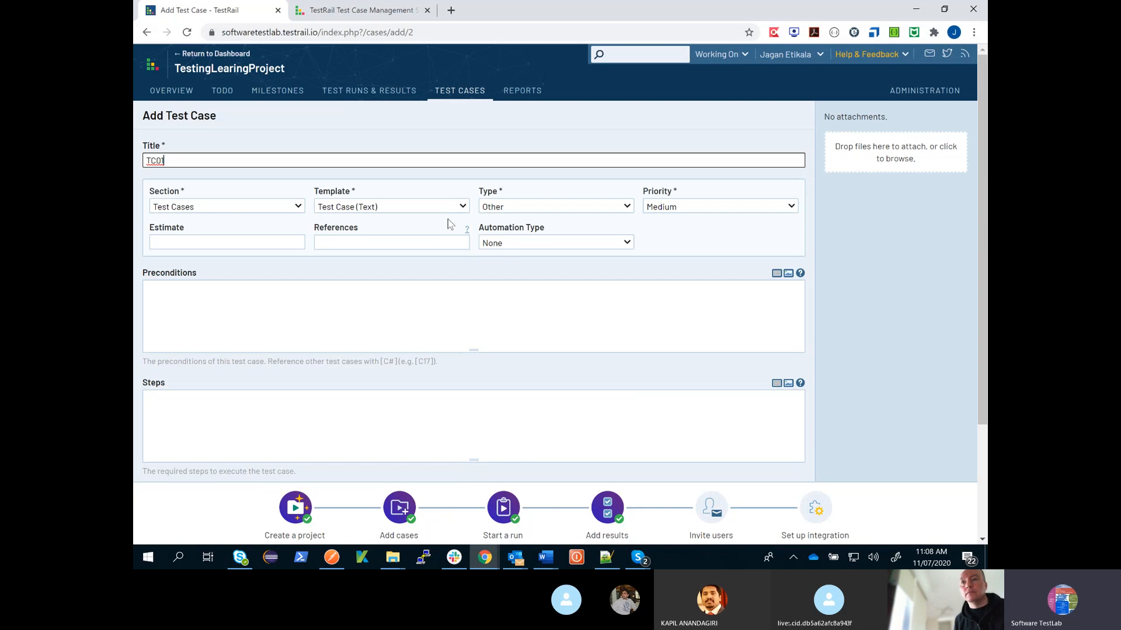
{"action": "type", "text": "_"}
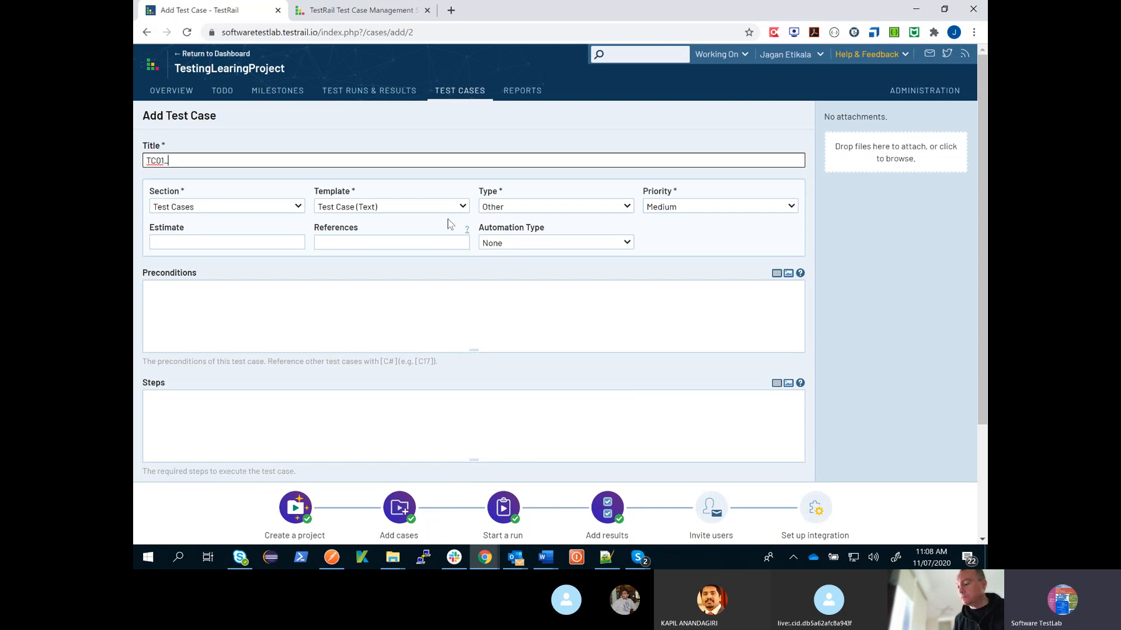
{"action": "type", "text": "Navig"}
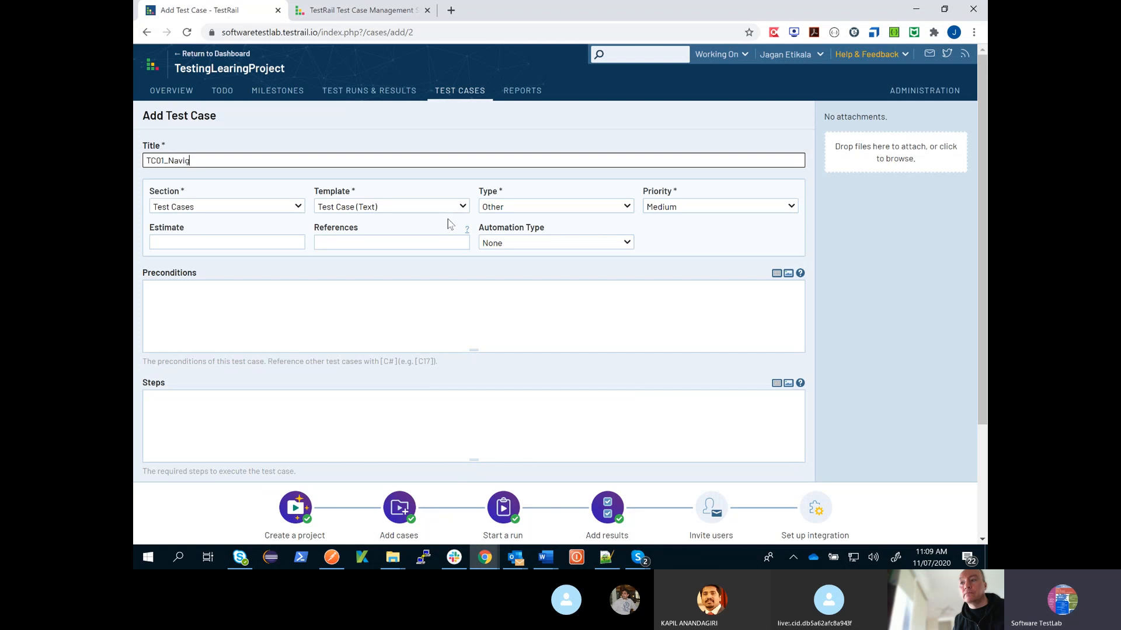
{"action": "type", "text": "ateToSoftwareTestlab"}
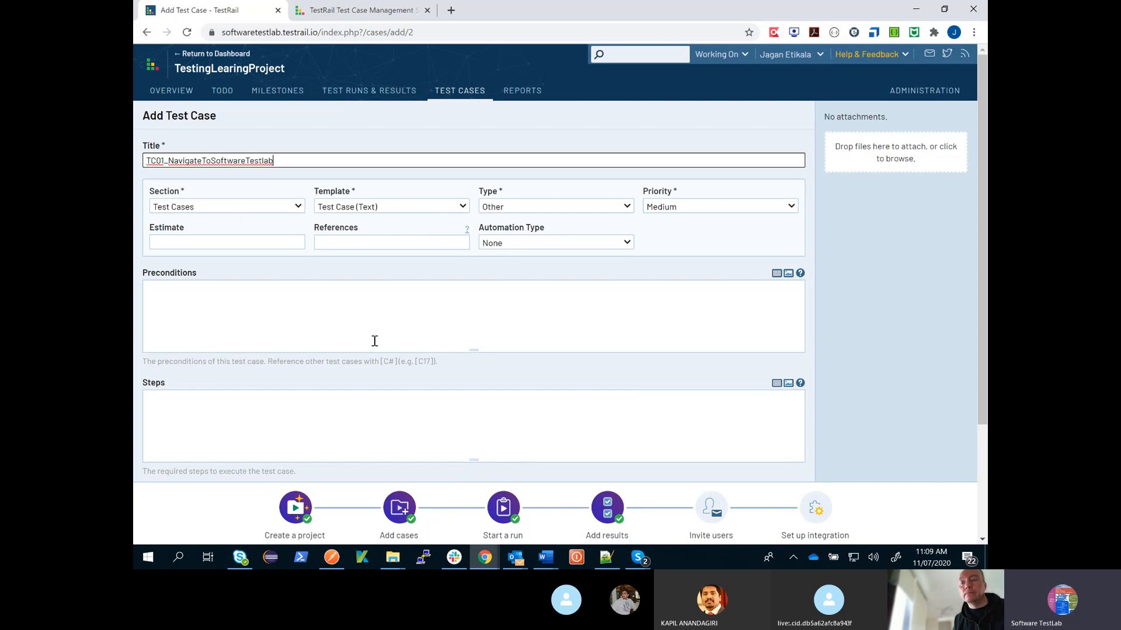
- Keep the Test Cases section, choose the Test Case (Steps) template, and set the test case type to Functional
{"action": "left_click", "coordinate": [211, 208]}
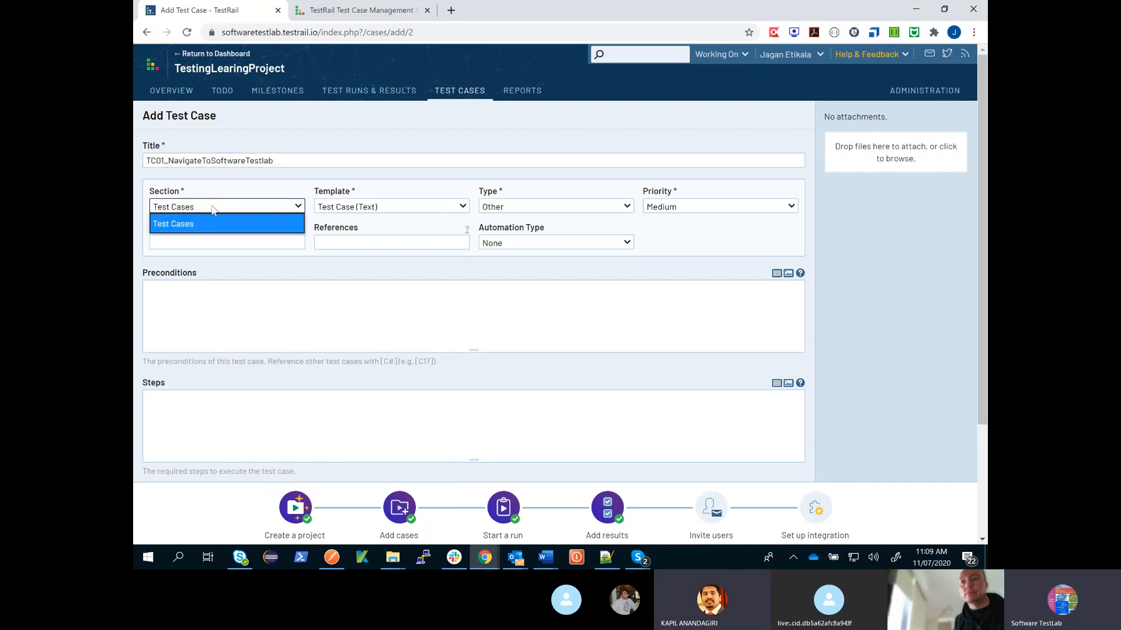
{"action": "left_click", "coordinate": [212, 208]}
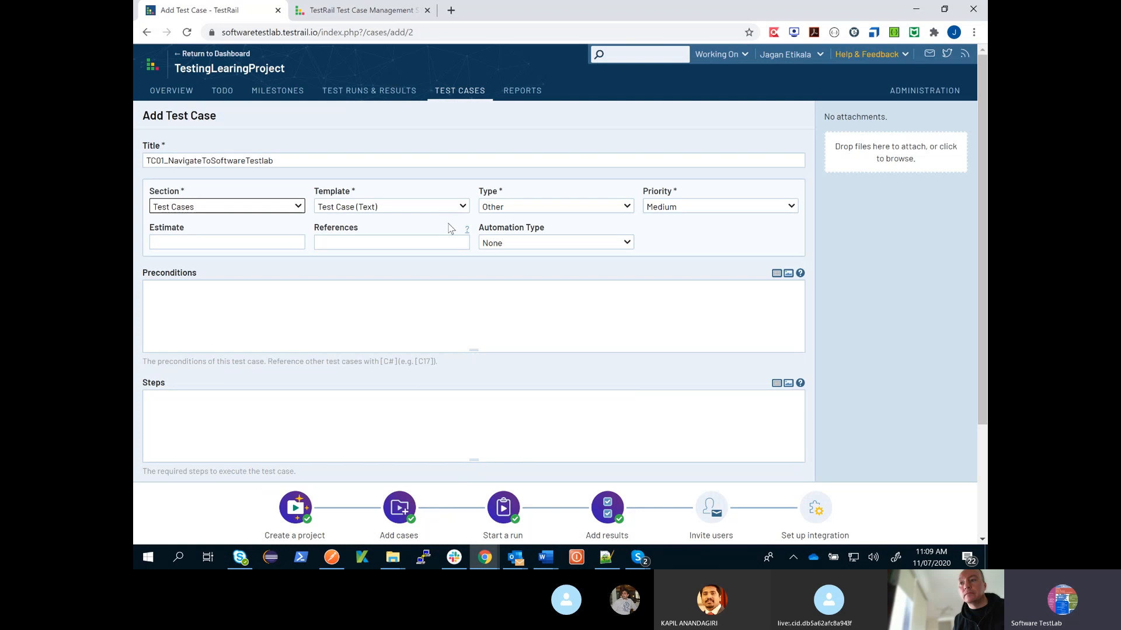
{"action": "left_click", "coordinate": [465, 208]}
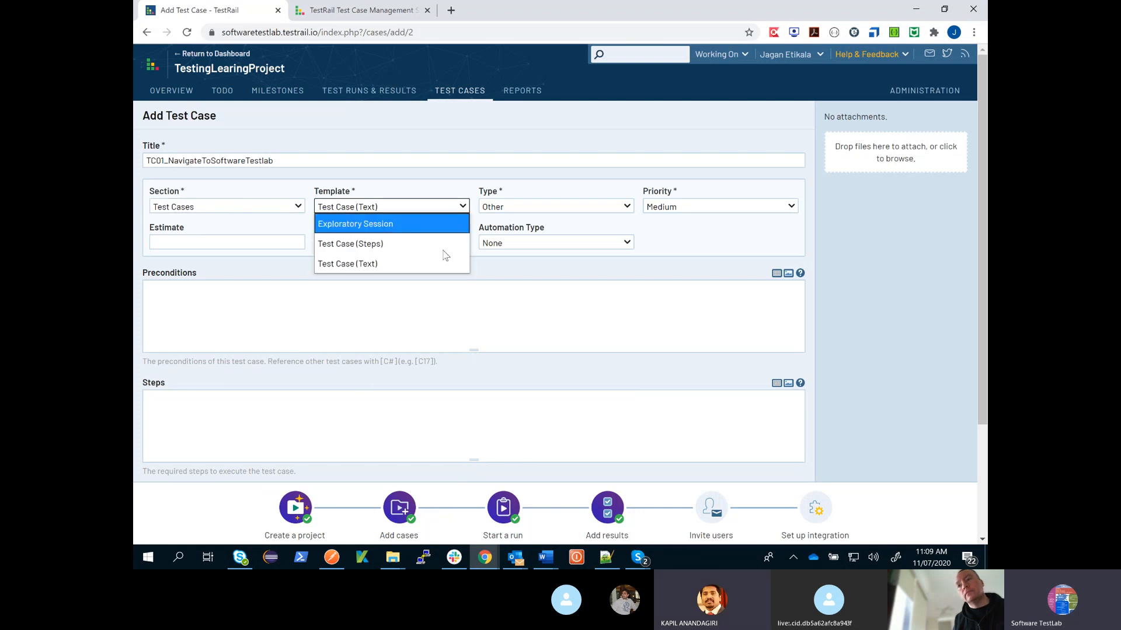
{"action": "left_click", "coordinate": [261, 369]}
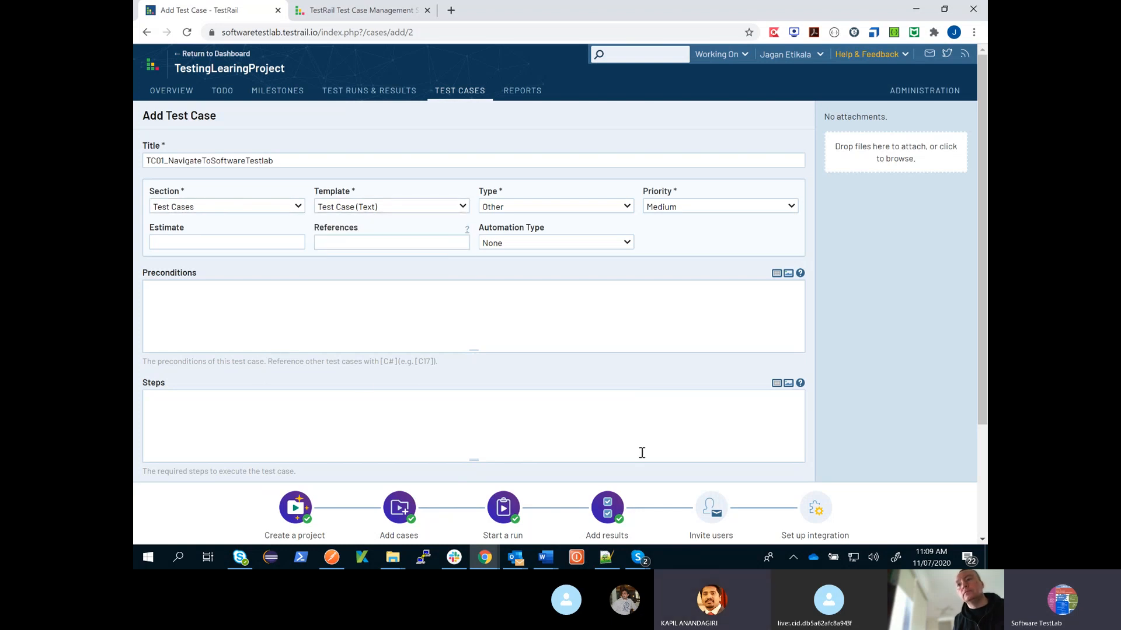
{"action": "left_click", "coordinate": [459, 209]}
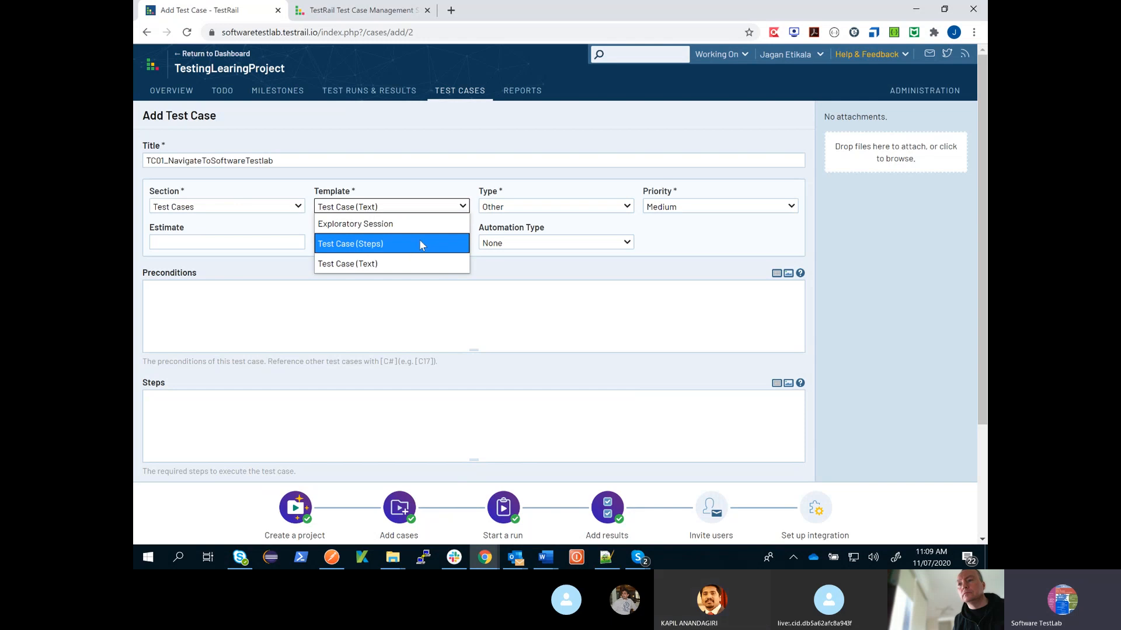
{"action": "left_click", "coordinate": [383, 245]}
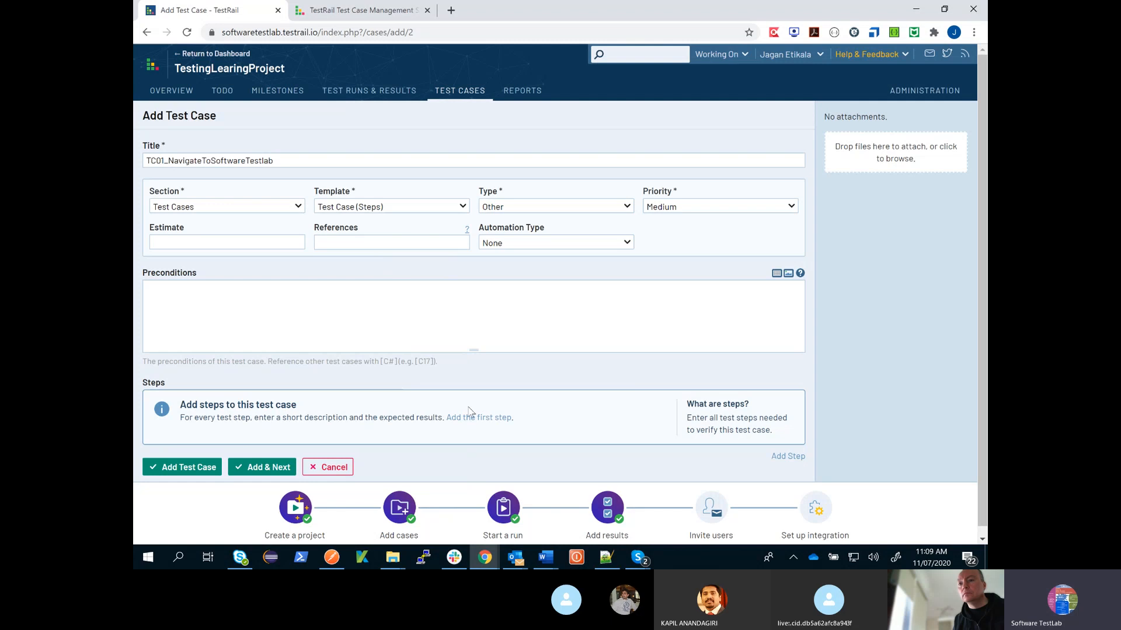
{"action": "left_click", "coordinate": [560, 207]}
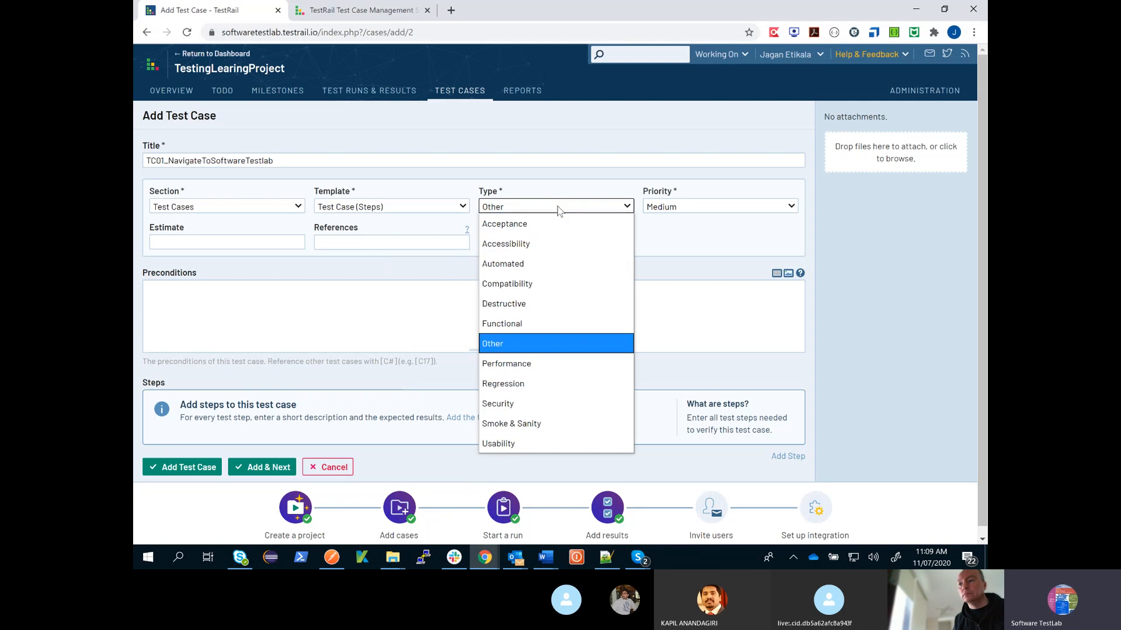
{"action": "left_click", "coordinate": [549, 322]}
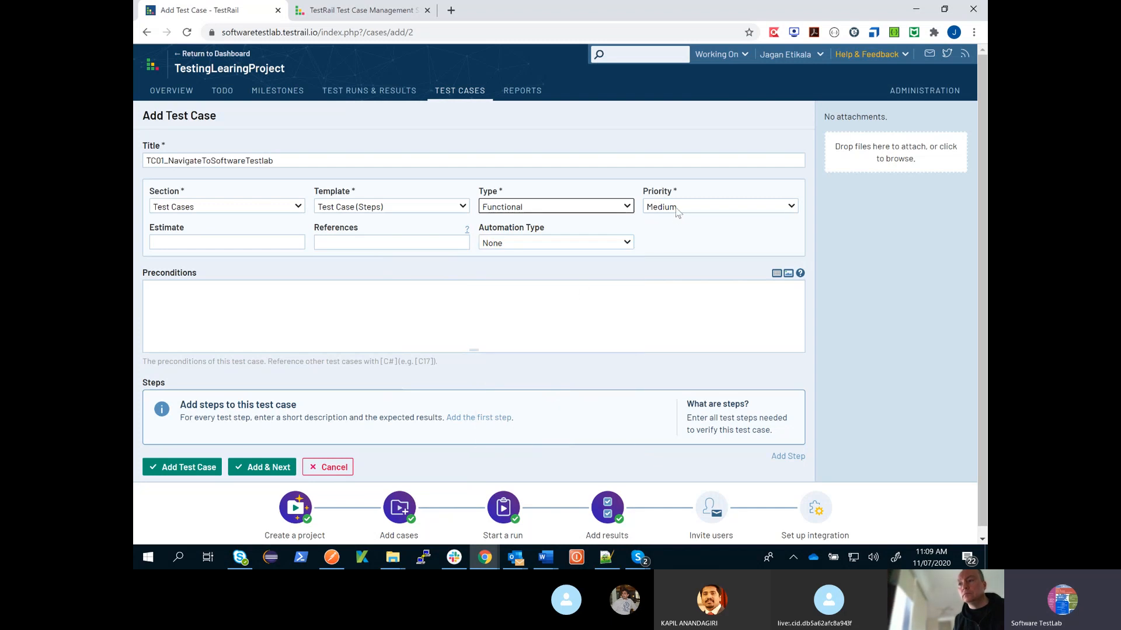
- Set the test case estimate to 3days and leave the references empty
{"action": "left_click", "coordinate": [276, 244]}
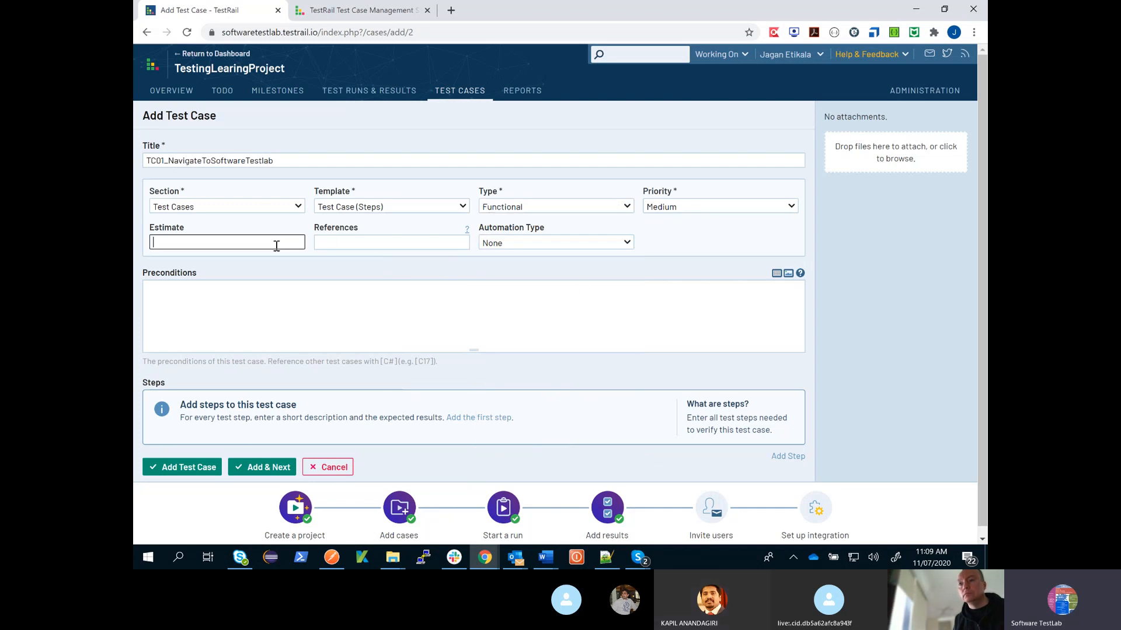
{"action": "type", "text": "3days"}
{"action": "left_click", "coordinate": [355, 244]}
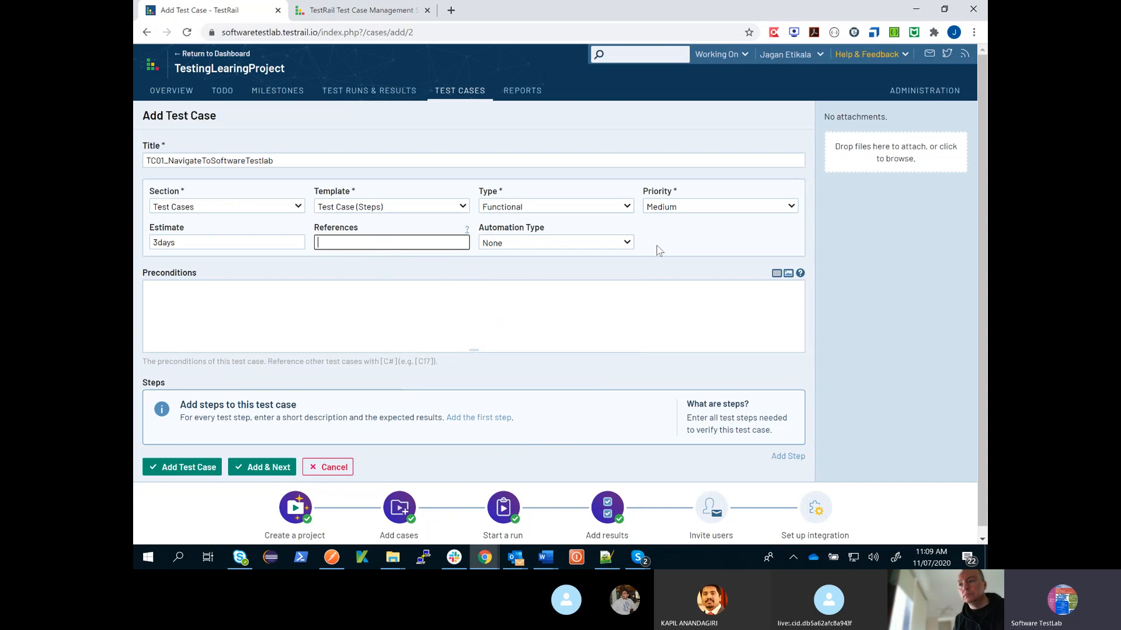
- Enter the precondition "Browser should be available" for the test case
{"action": "left_click", "coordinate": [638, 308]}
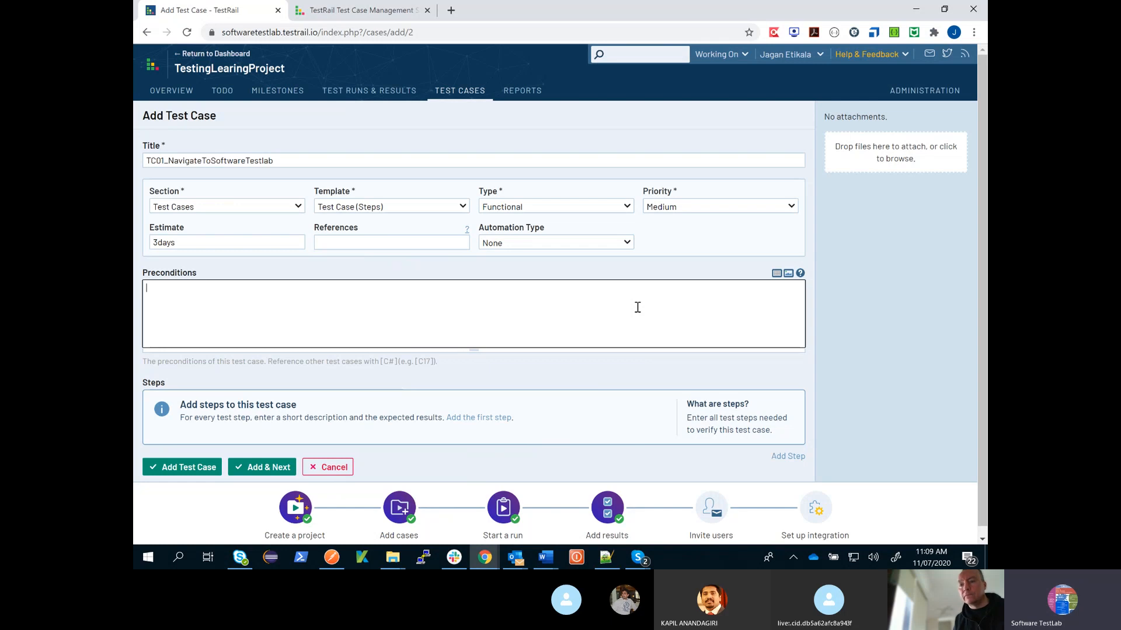
{"action": "type", "text": "row"}
{"action": "type", "text": "ser shoudl"}
{"action": "type", "text": "ld"}
{"action": "type", "text": " be available"}
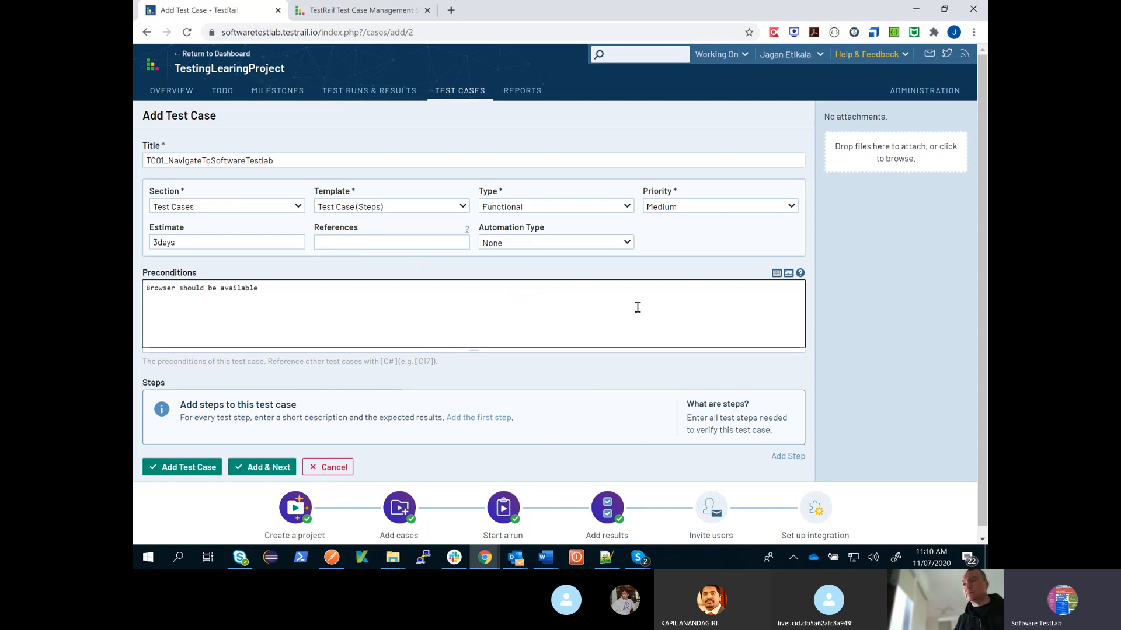
{"action": "key", "text": "Return"}
{"action": "type", "text": "Test"}
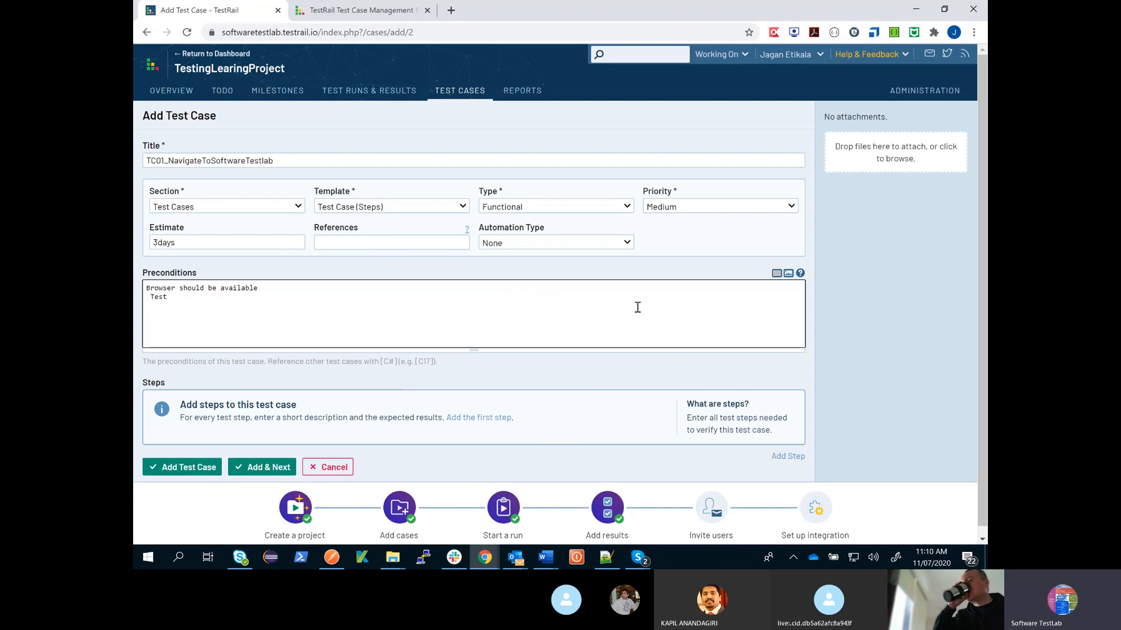
{"action": "type", "text": " Data:"}
{"action": "key", "text": "Return"}
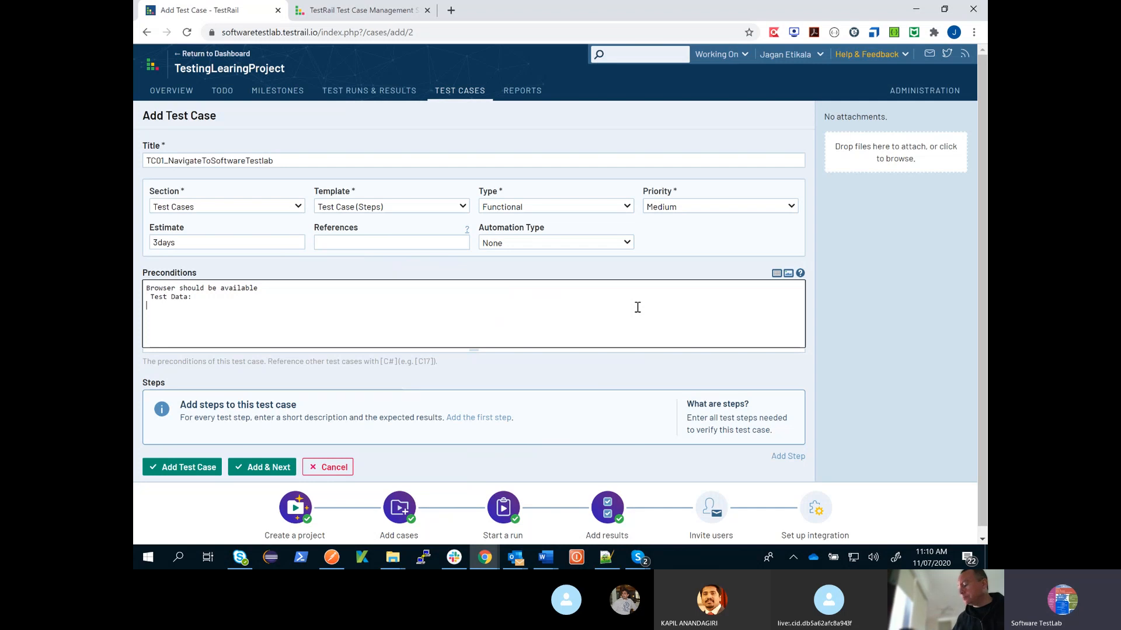
{"action": "type", "text": "-------------"}
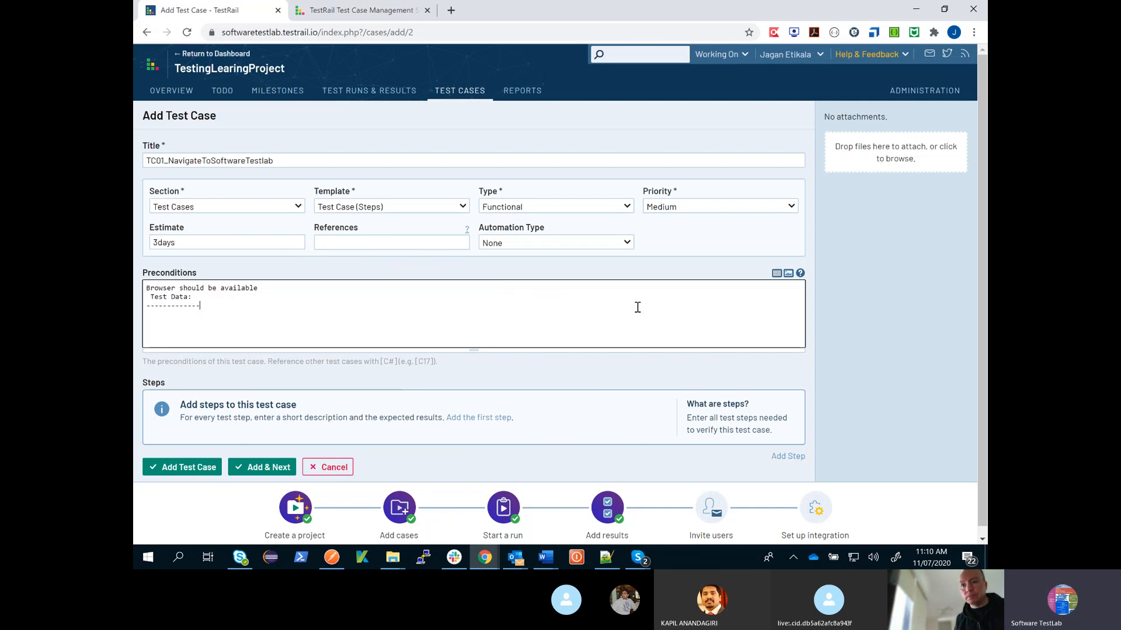
{"action": "key", "text": "Return"}
{"action": "type", "text": "url "}
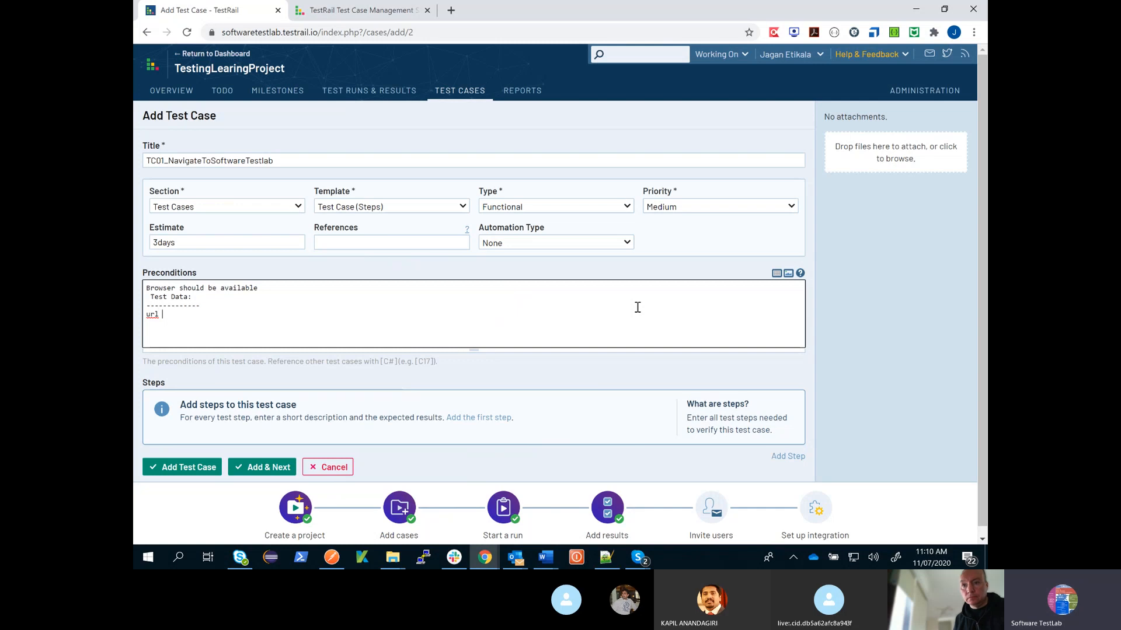
{"action": "type", "text": "= www.softwaretestlab.co"}
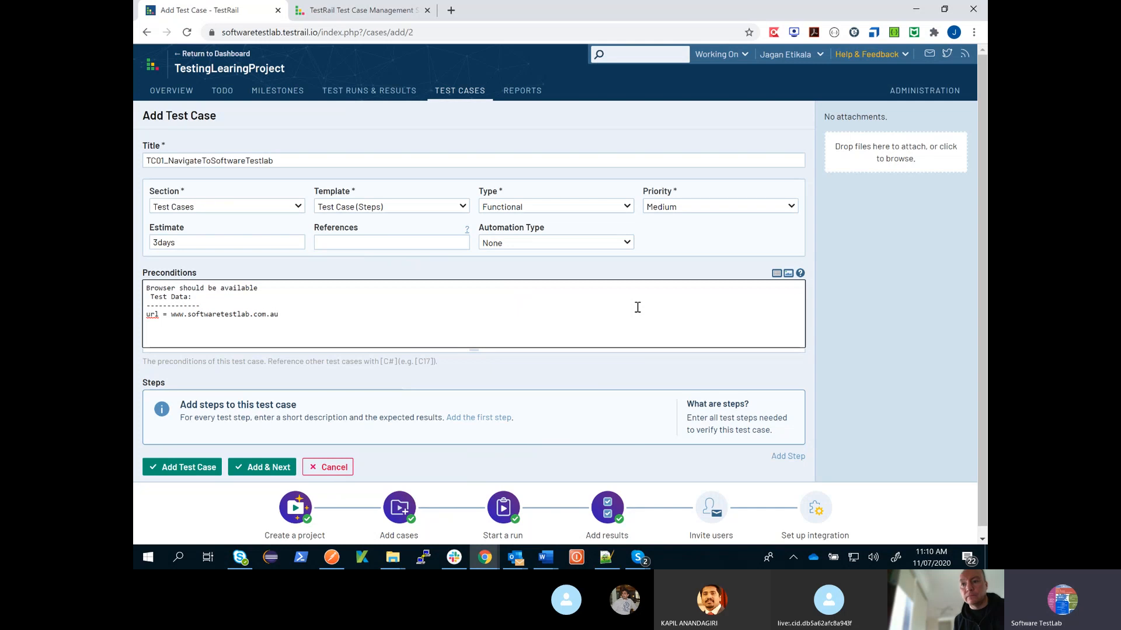
{"action": "type", "text": "m.au"}
{"action": "left_click", "coordinate": [776, 374]}
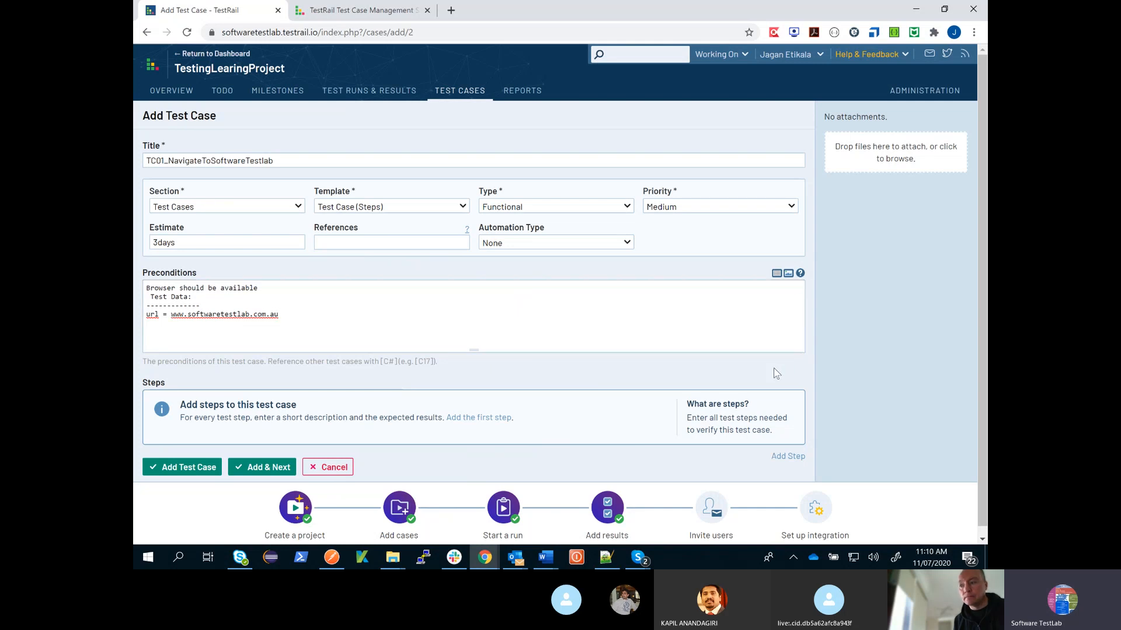
- Insert a line of dashes beneath "Browser should be available" in the preconditions
{"action": "scroll", "coordinate": [267, 286], "scroll_direction": "down", "scroll_amount": 1}
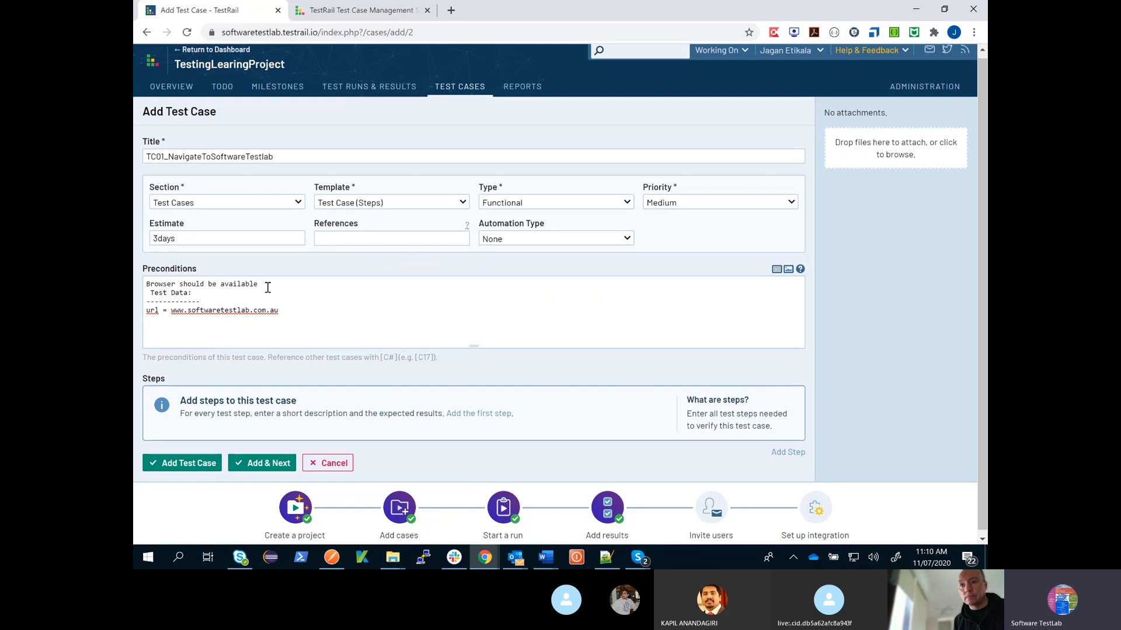
{"action": "left_click", "coordinate": [268, 286]}
{"action": "key", "text": "Return"}
{"action": "type", "text": "-"}
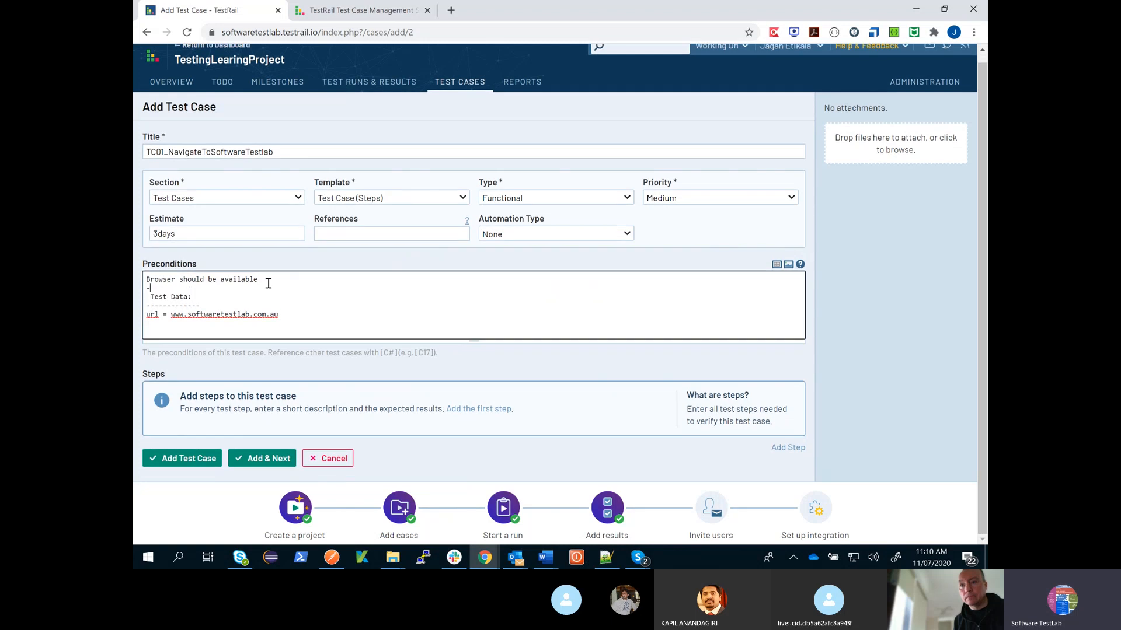
{"action": "type", "text": "--------"}
- Add the first test step and begin its description with "Open browser from your desktop and enter url"
{"action": "left_click", "coordinate": [483, 410]}
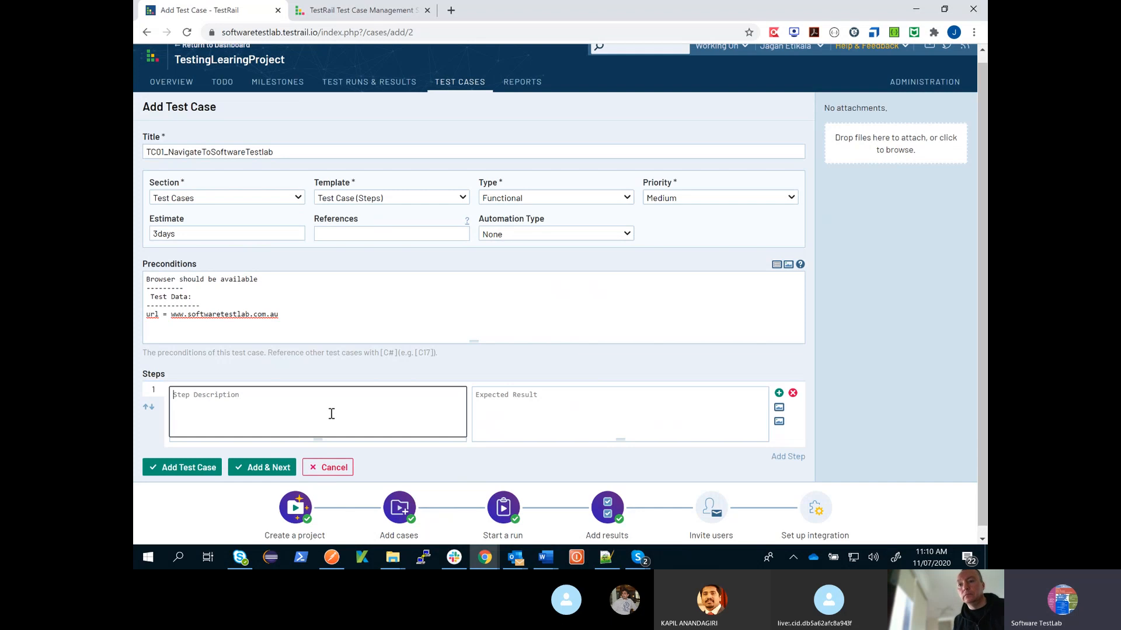
{"action": "type", "text": "Open f"}
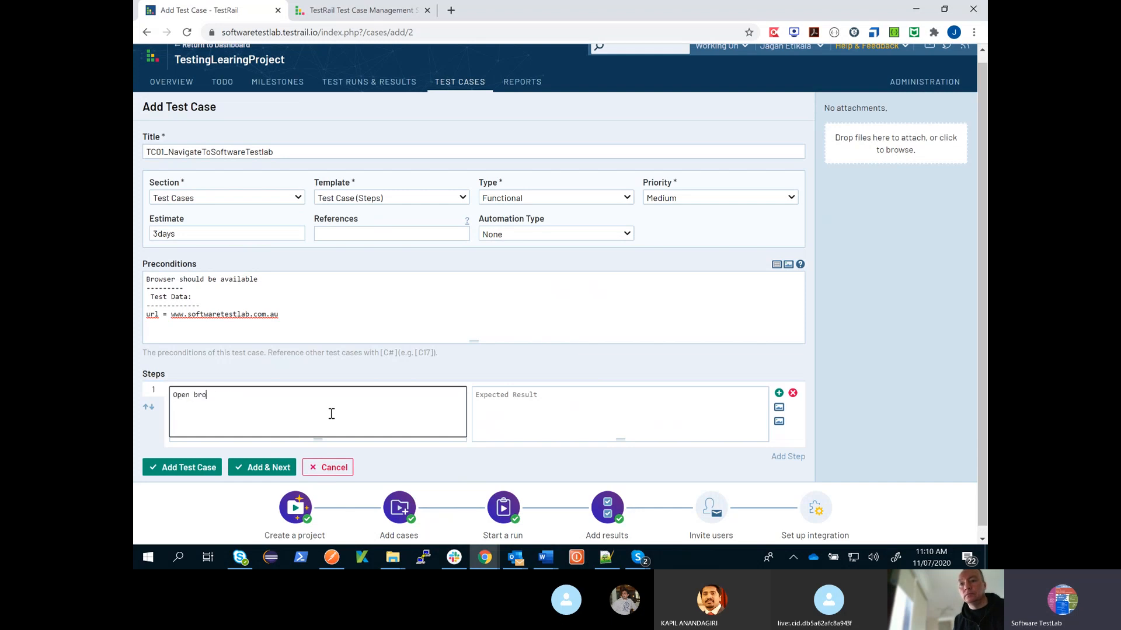
{"action": "type", "text": "rowser form "}
{"action": "type", "text": "you"}
{"action": "key", "text": "BackSpace"}
{"action": "key", "text": "BackSpace"}
{"action": "type", "text": "rom your desktop and click"}
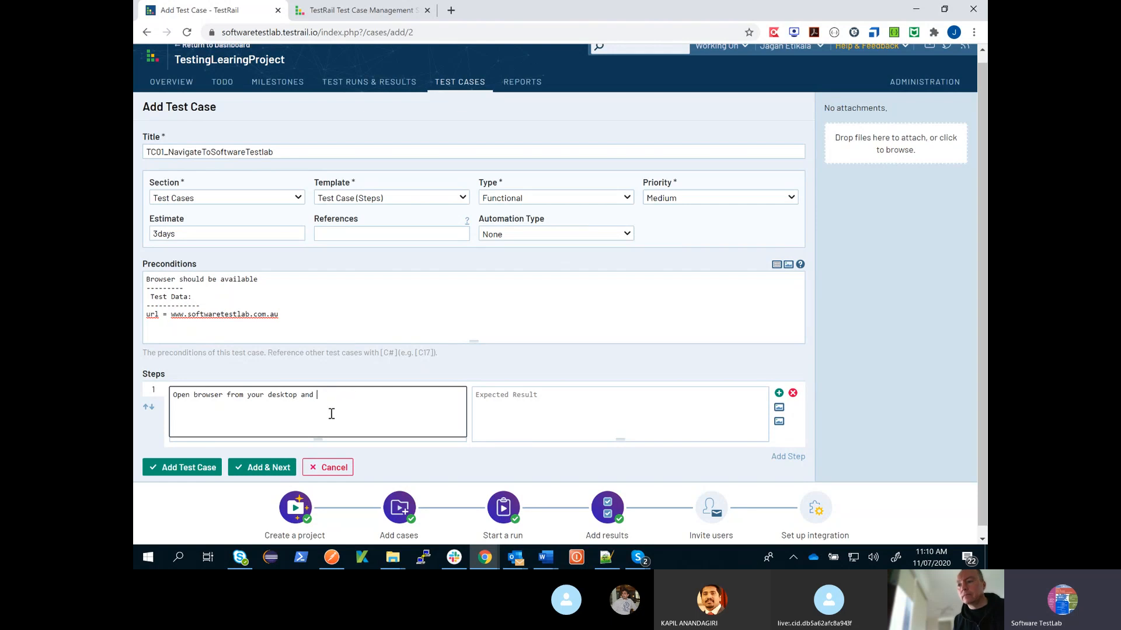
{"action": "type", "text": "url"}
{"action": "left_click_drag", "start_coordinate": [173, 316], "coordinate": [280, 315]}
{"action": "key", "text": "ctrl+c"}
{"action": "left_click", "coordinate": [405, 403]}
{"action": "type", "text": "as '"}
{"action": "key", "text": "ctrl+v"}
{"action": "type", "text": "' and pr"}
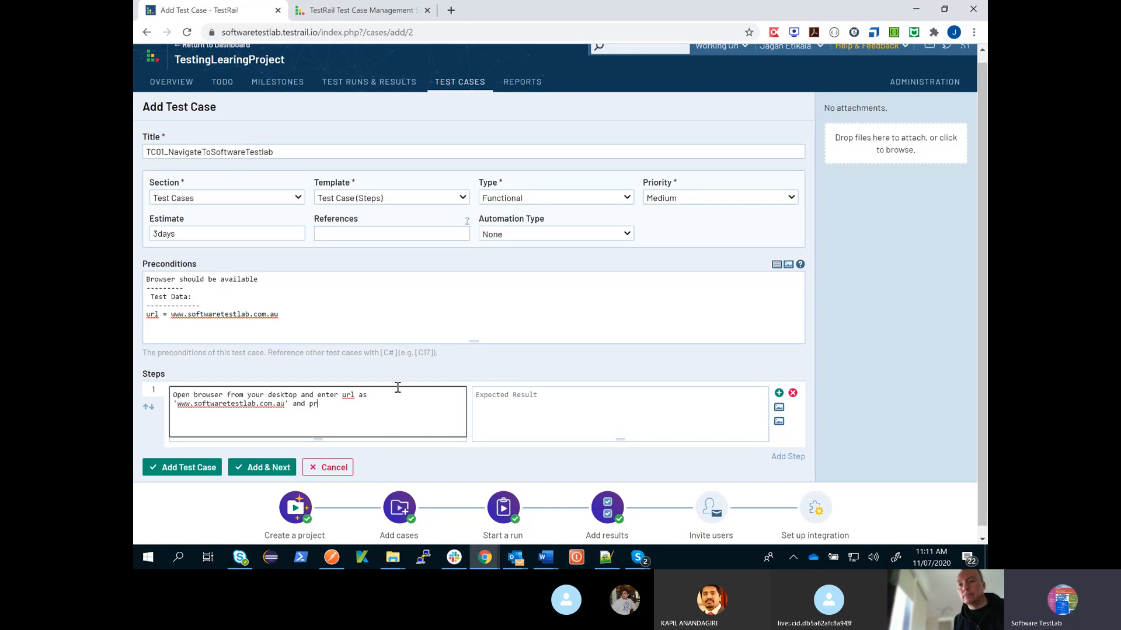
{"action": "type", "text": "ess enter k"}
{"action": "key", "text": "BackSpace"}
{"action": "key", "text": "BackSpace"}
{"action": "key", "text": "BackSpace"}
{"action": "type", "text": "<Enter> key"}
- Set the first step's expected result to "System navigates to homepage of softwaretestlab"
{"action": "key", "text": "Tab"}
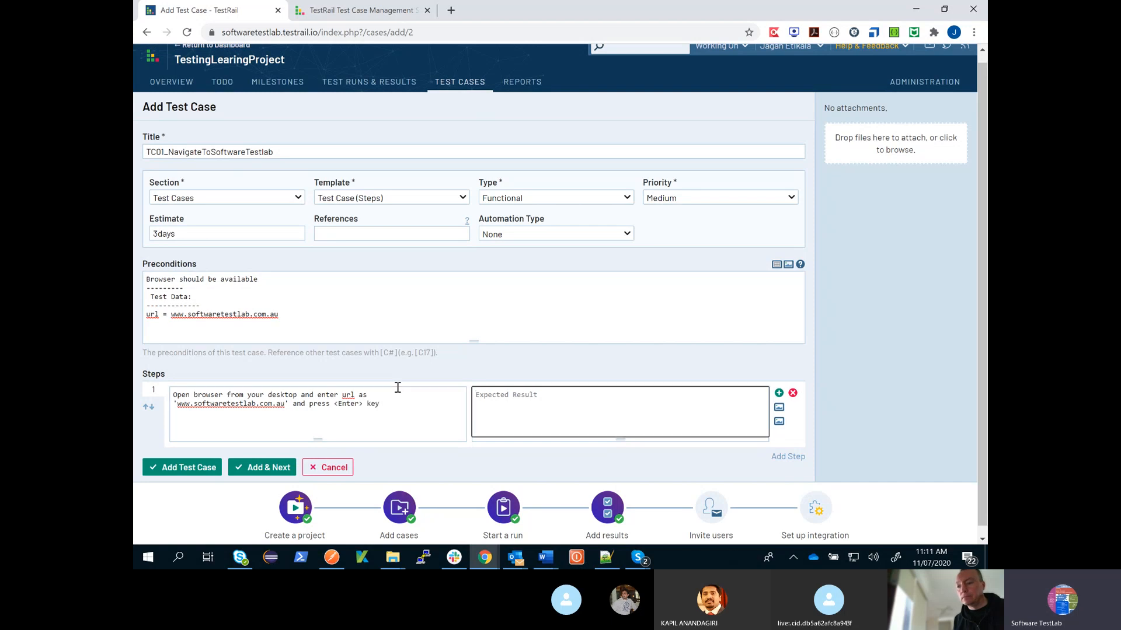
{"action": "type", "text": "System navigates to home"}
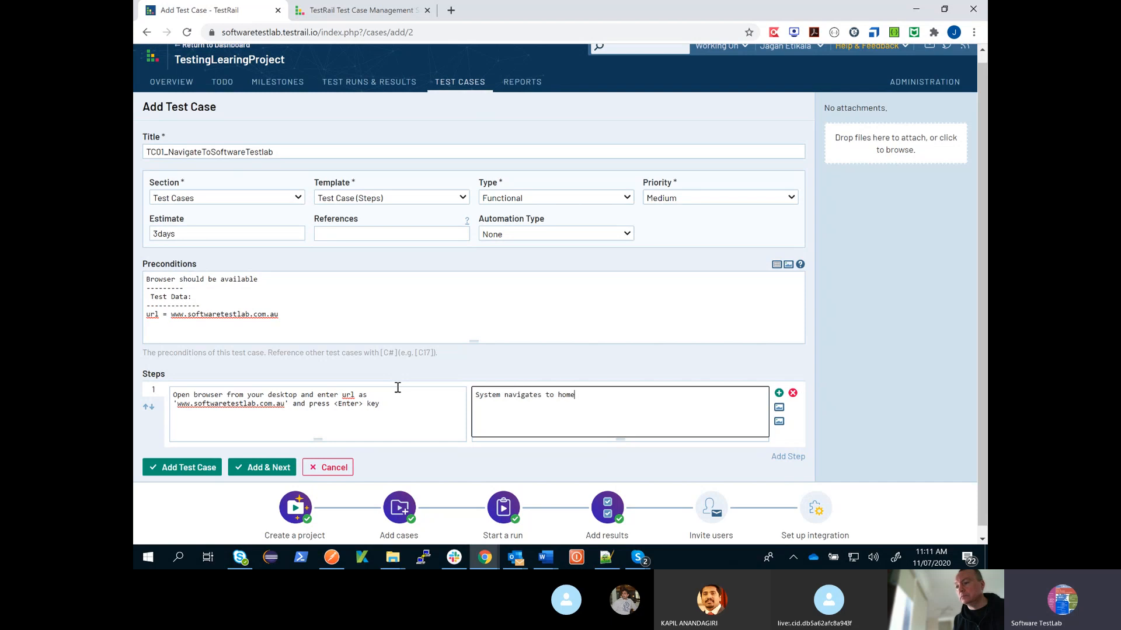
{"action": "type", "text": " ppage of "}
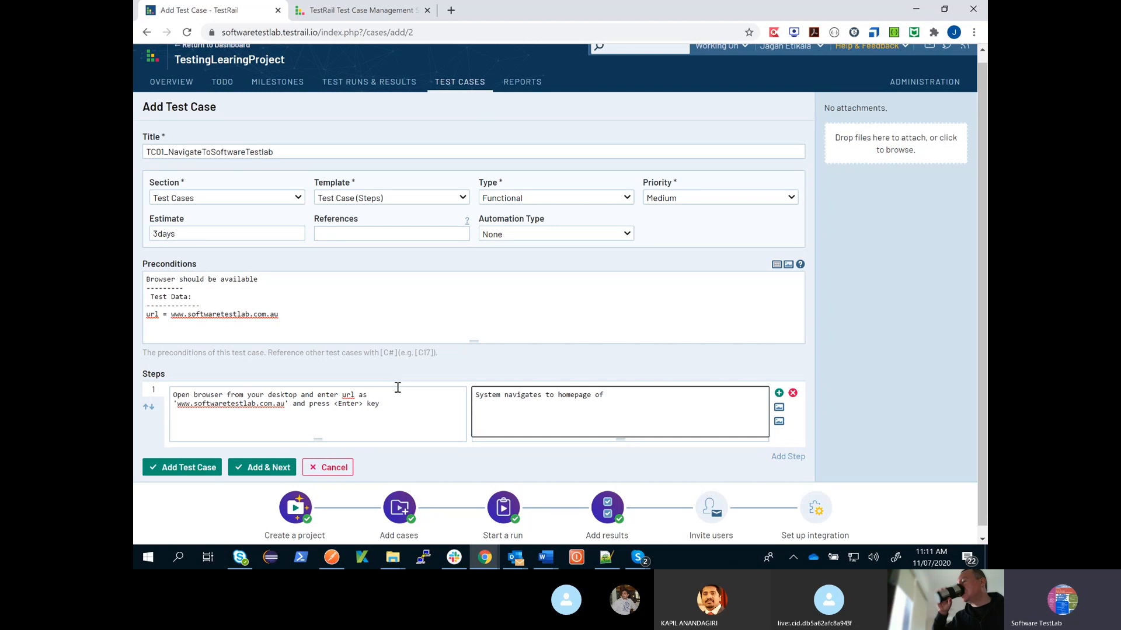
{"action": "type", "text": "softw"}
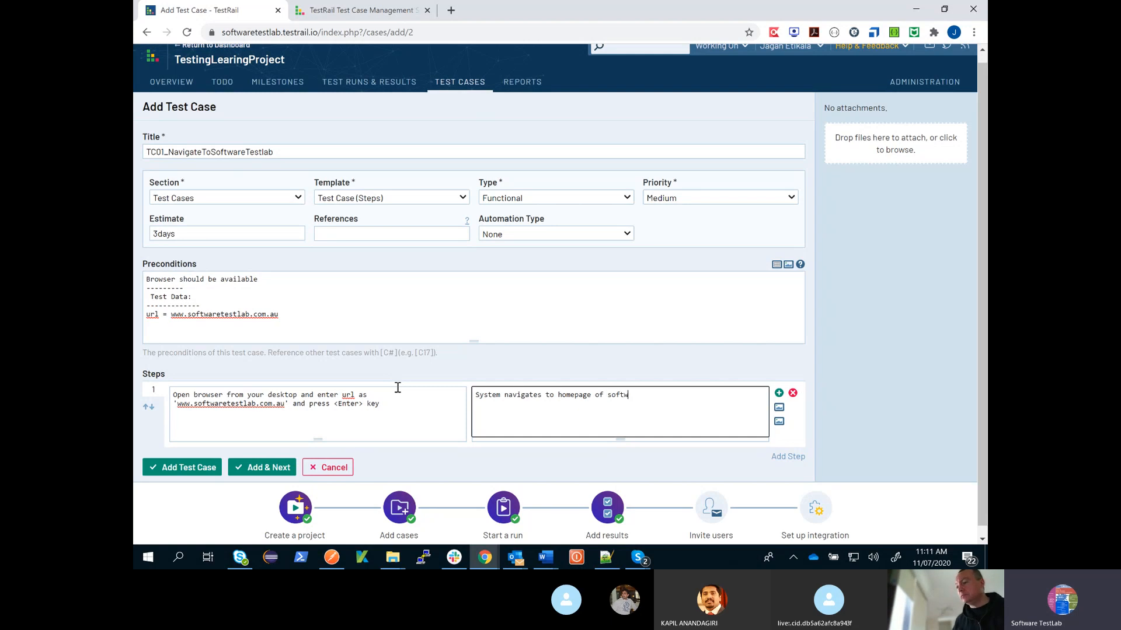
{"action": "type", "text": "aretestlab"}
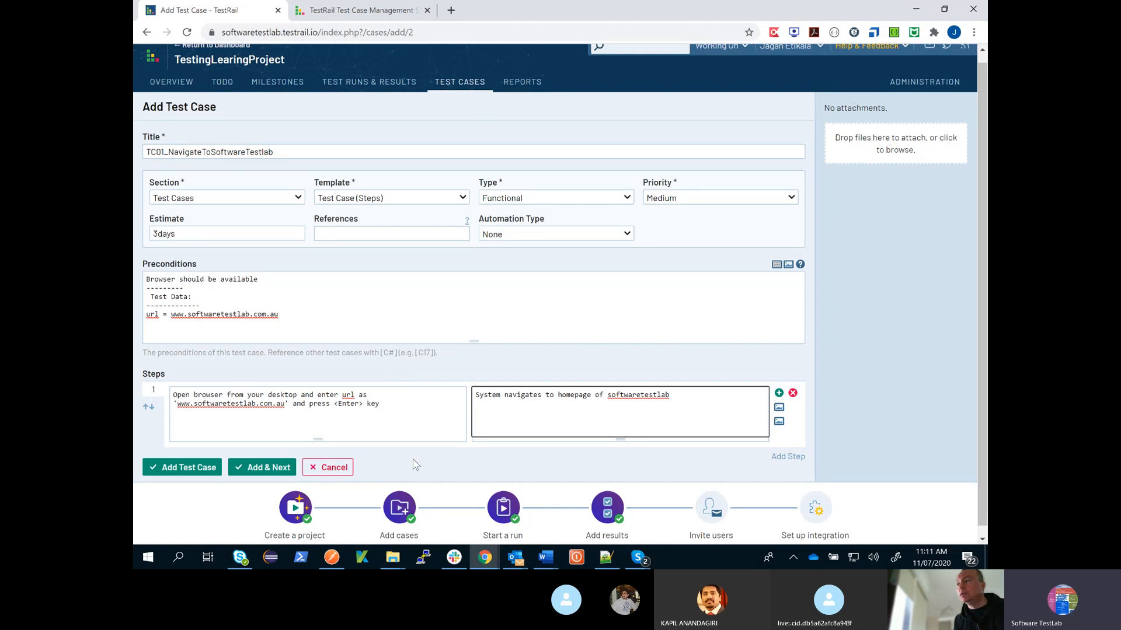
{"action": "scroll", "coordinate": [628, 427], "scroll_direction": "down", "scroll_amount": 1}
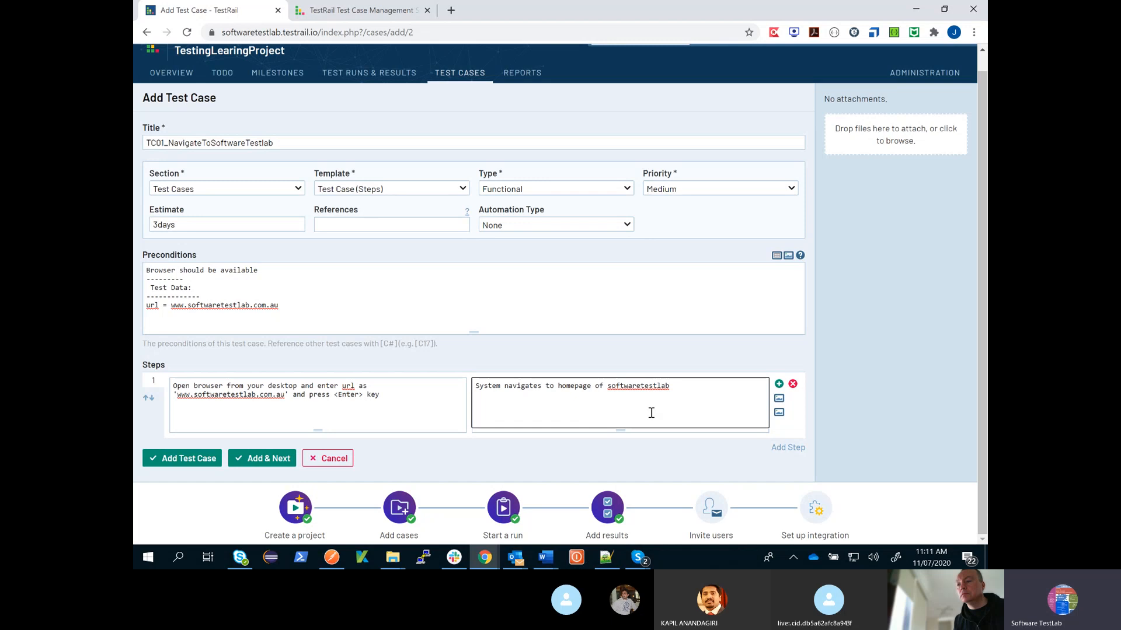
{"action": "left_click", "coordinate": [781, 400]}
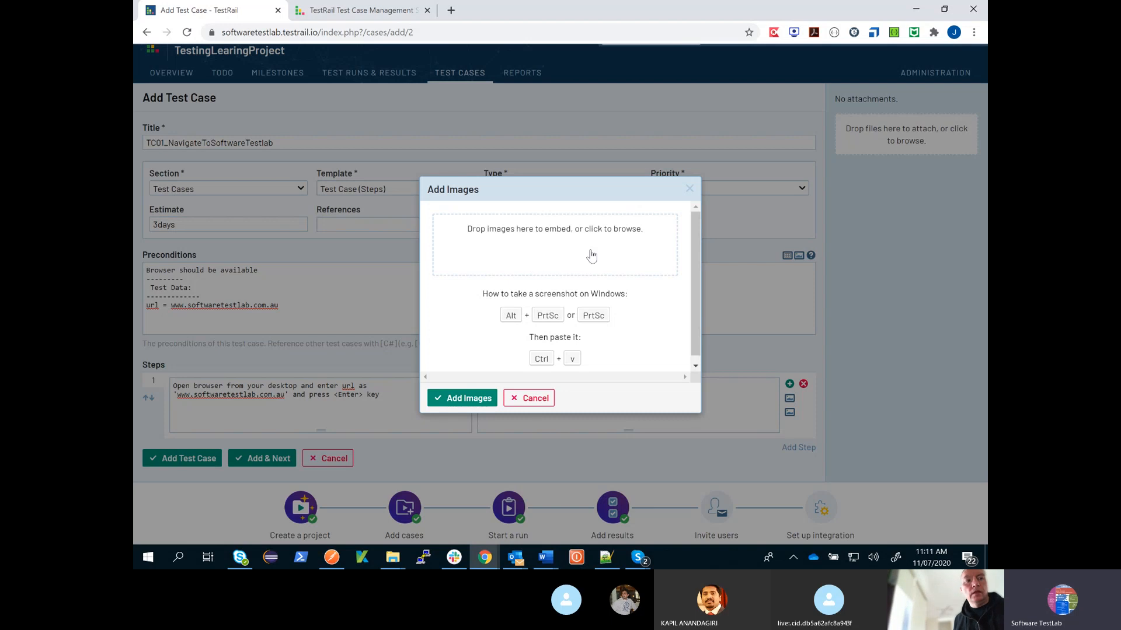
{"action": "left_click", "coordinate": [690, 190]}
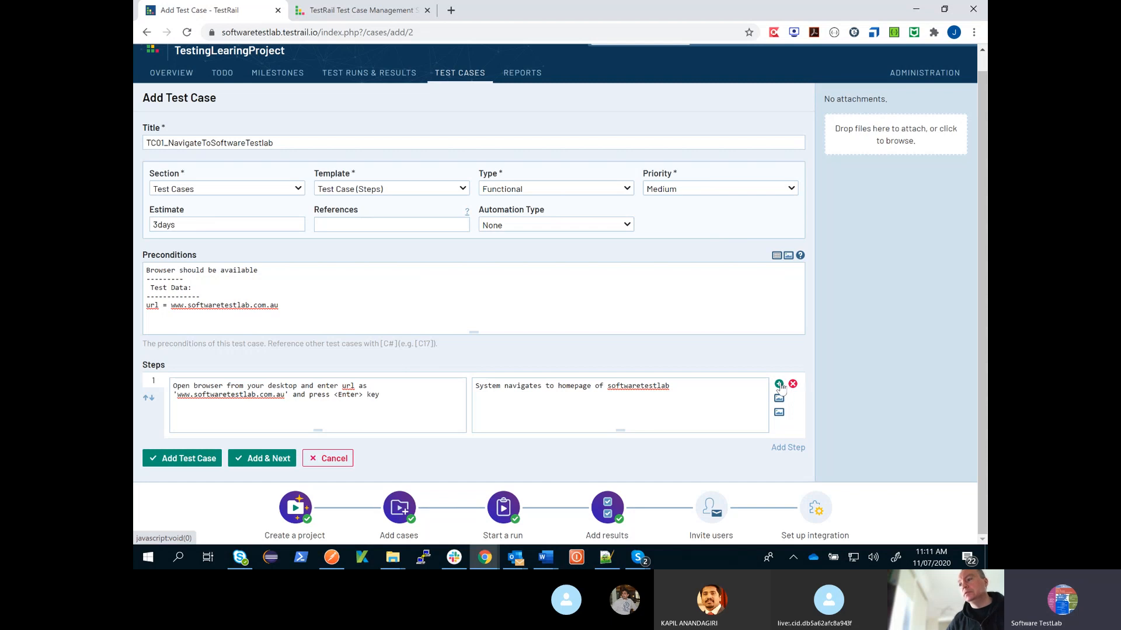
{"action": "left_click", "coordinate": [779, 385]}
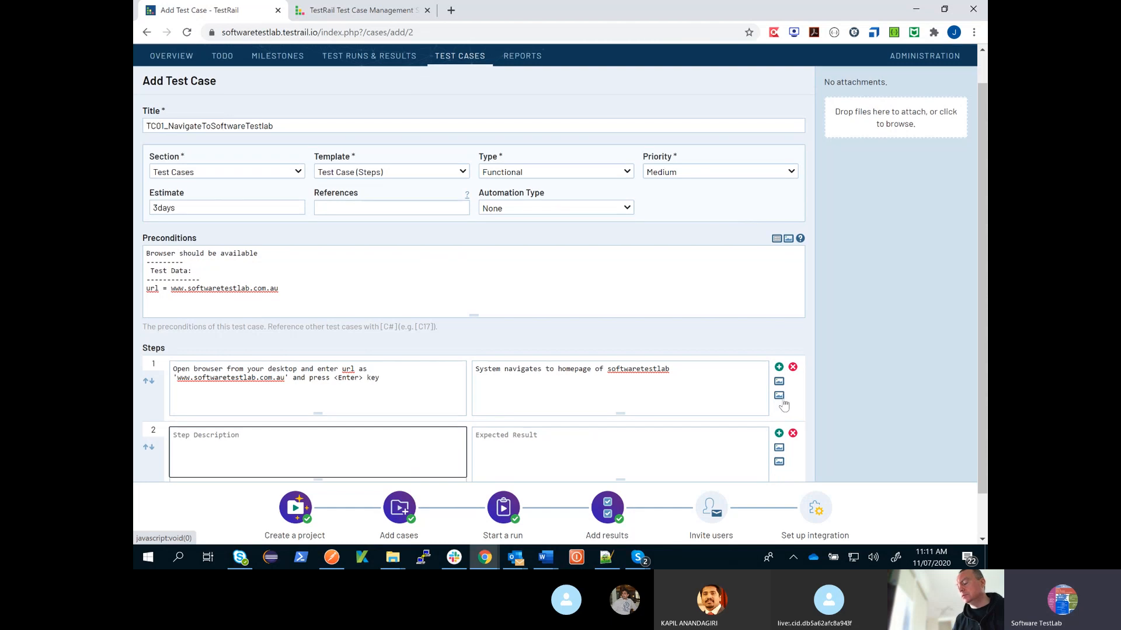
{"action": "scroll", "coordinate": [783, 405], "scroll_direction": "down", "scroll_amount": 1}
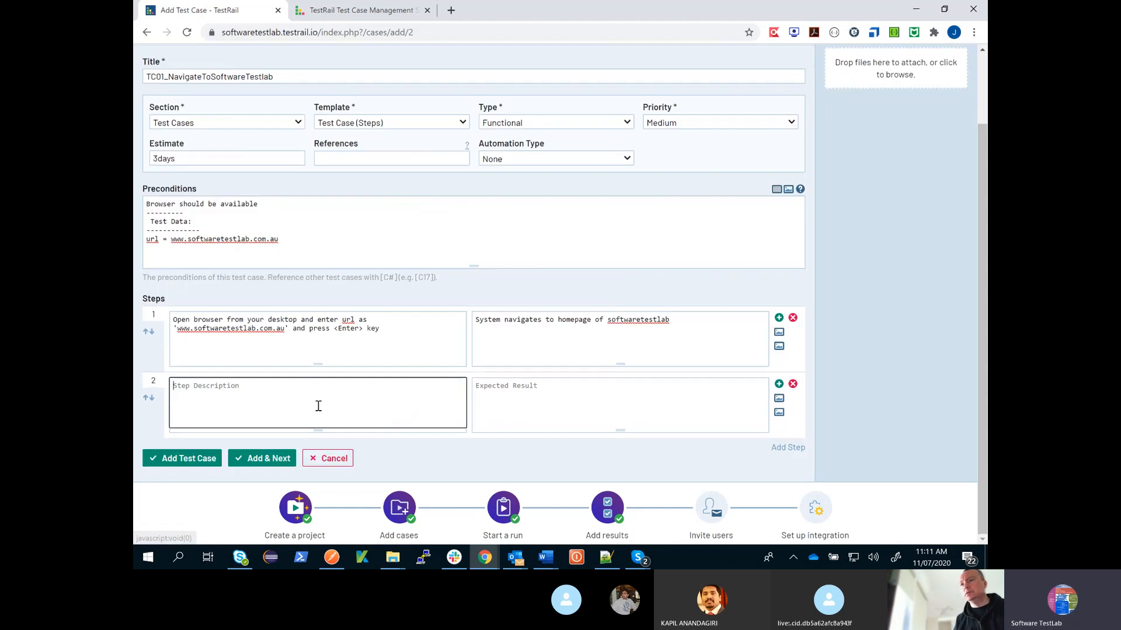
{"action": "left_click", "coordinate": [793, 385]}
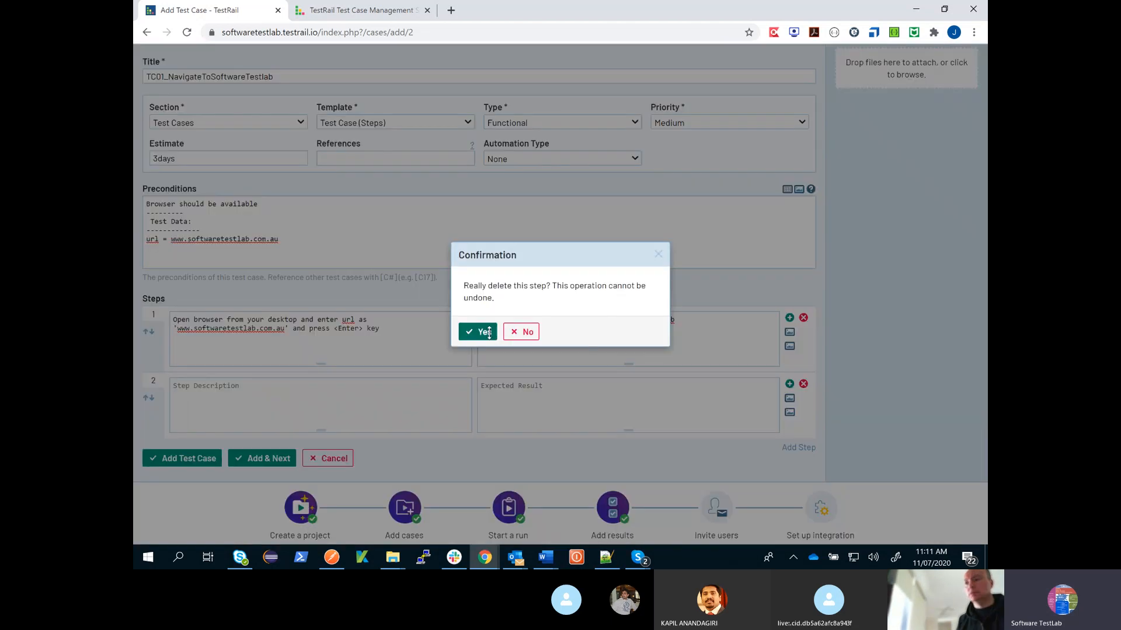
{"action": "left_click", "coordinate": [485, 332]}
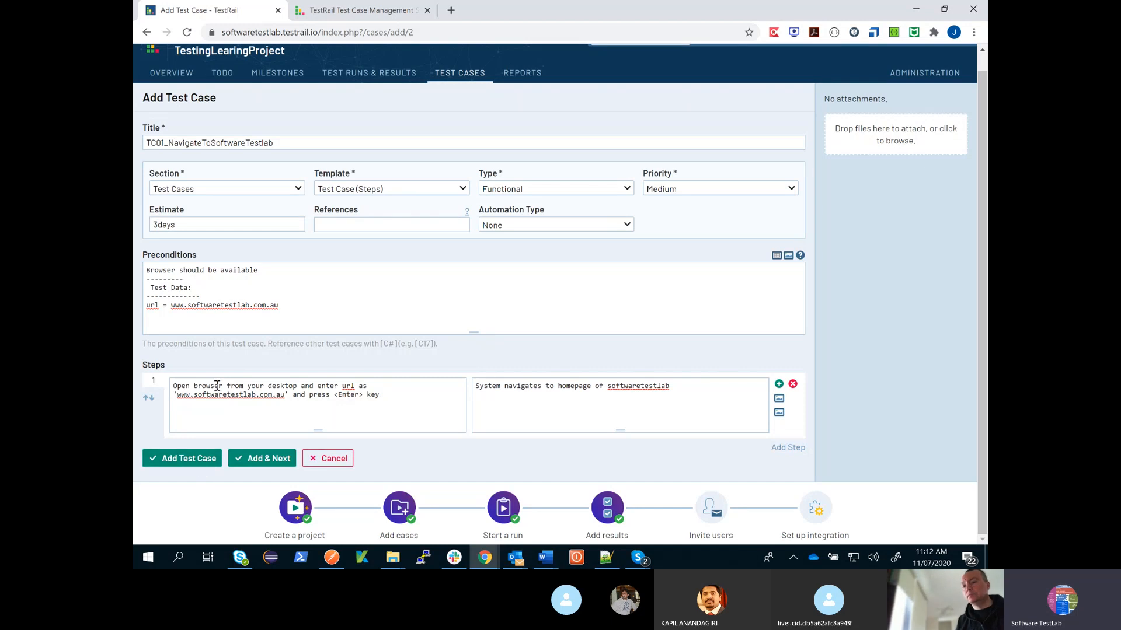
- Save the test case and start another one titled TC02_NavigateToLoginScreen
{"action": "left_click", "coordinate": [194, 464]}
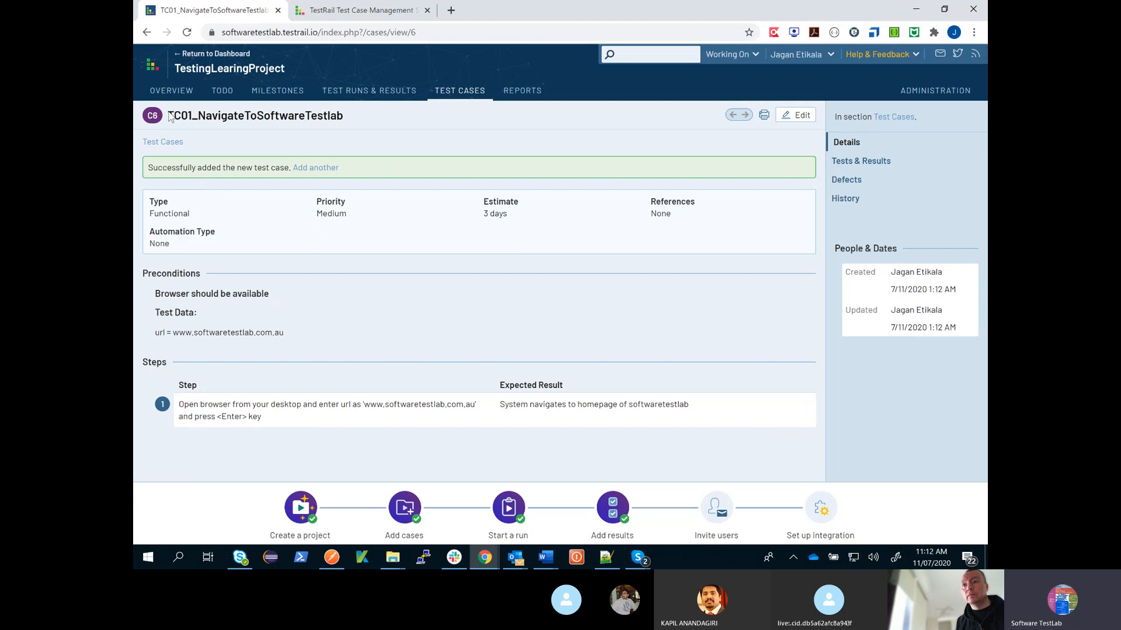
{"action": "left_click", "coordinate": [326, 172]}
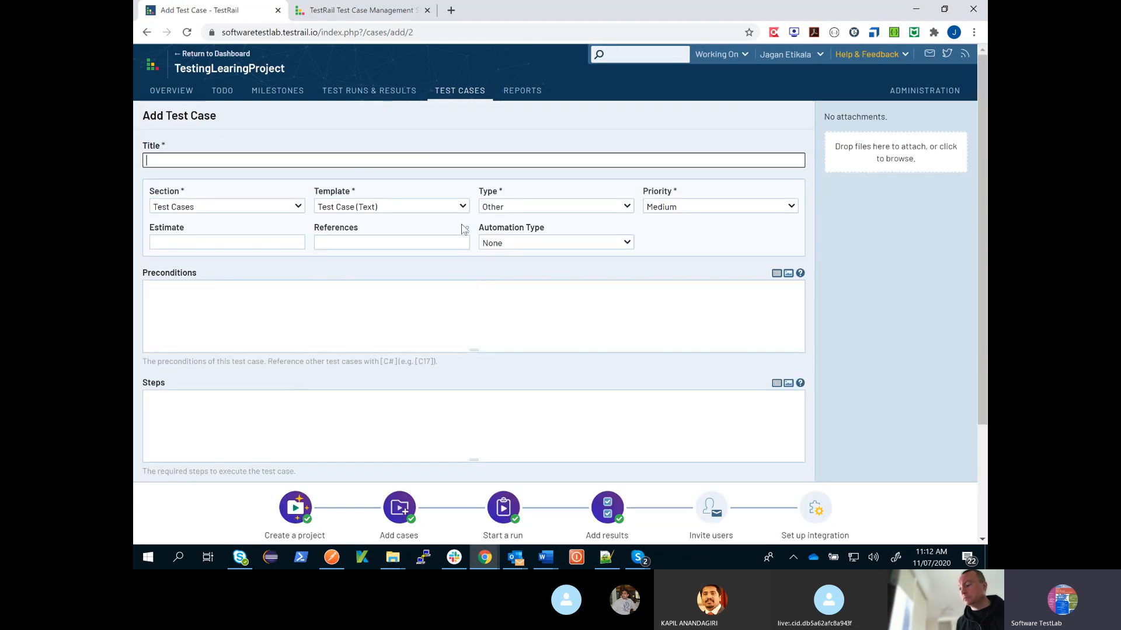
{"action": "type", "text": "TC02"}
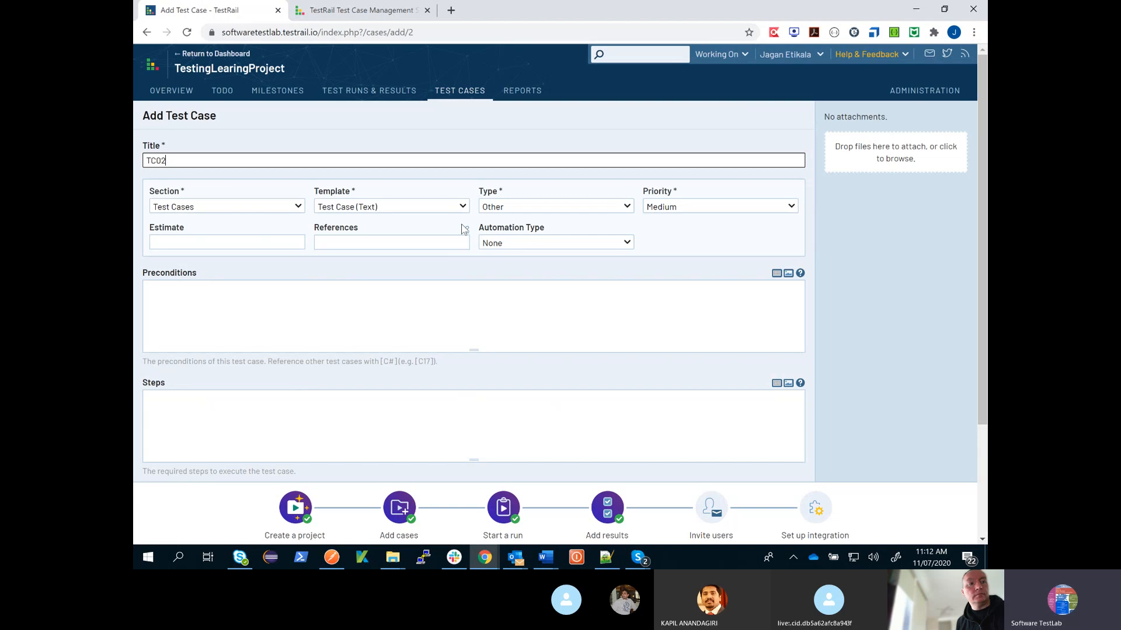
{"action": "type", "text": "_"}
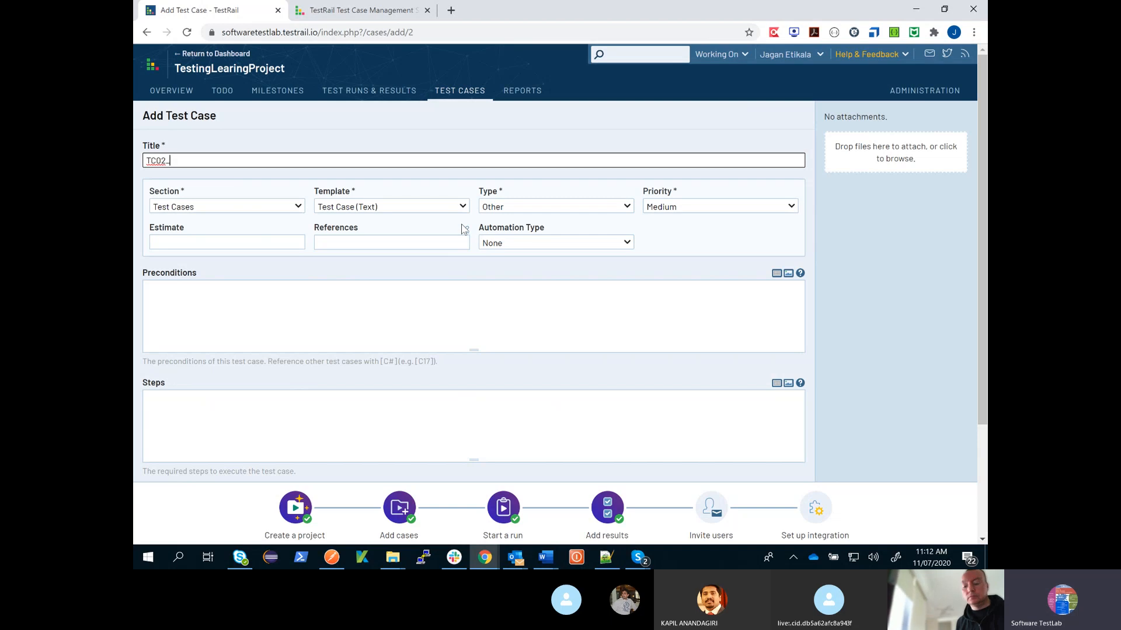
{"action": "type", "text": "NavigateTo"}
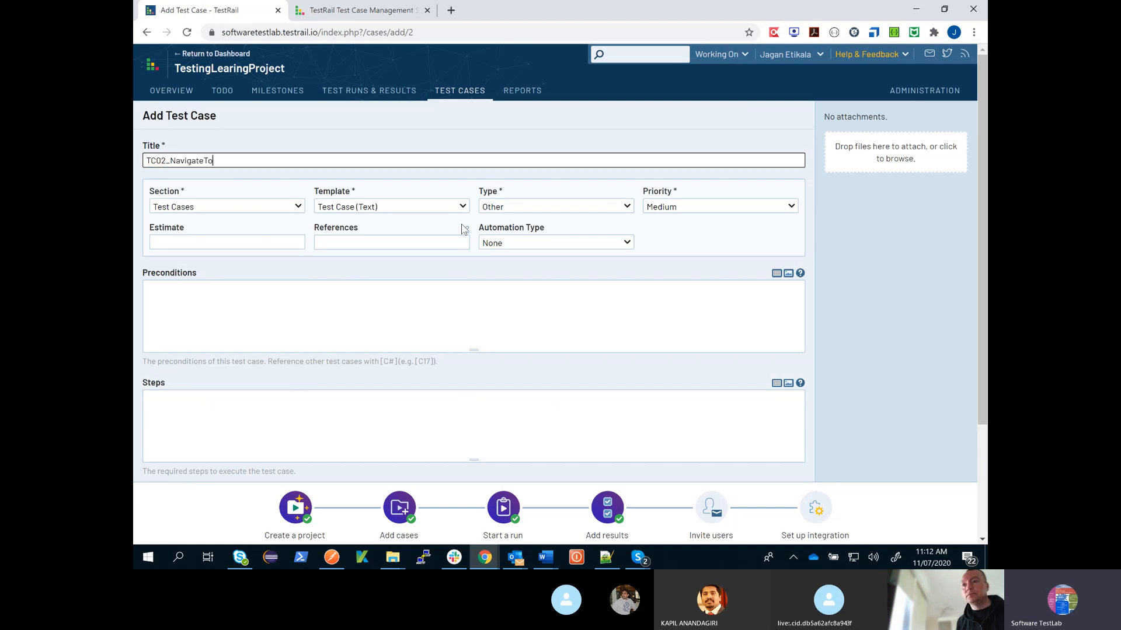
{"action": "type", "text": "LoginScreen"}
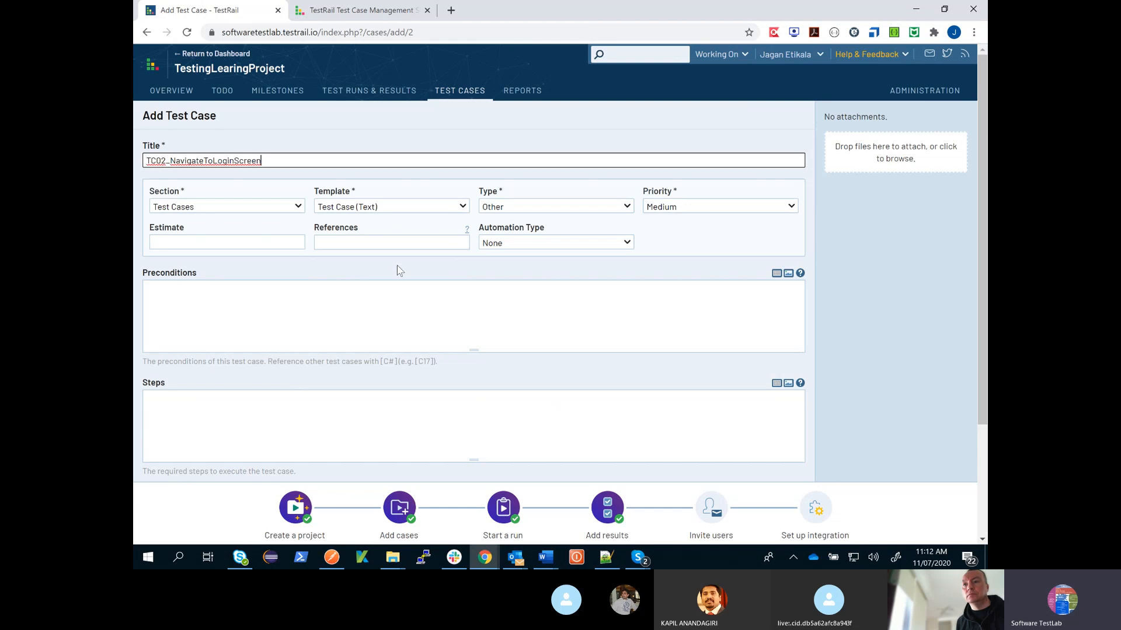
- Set the new test case's template to Test Case (Steps) and its estimate to 3days
{"action": "left_click", "coordinate": [456, 208]}
{"action": "left_click", "coordinate": [419, 245]}
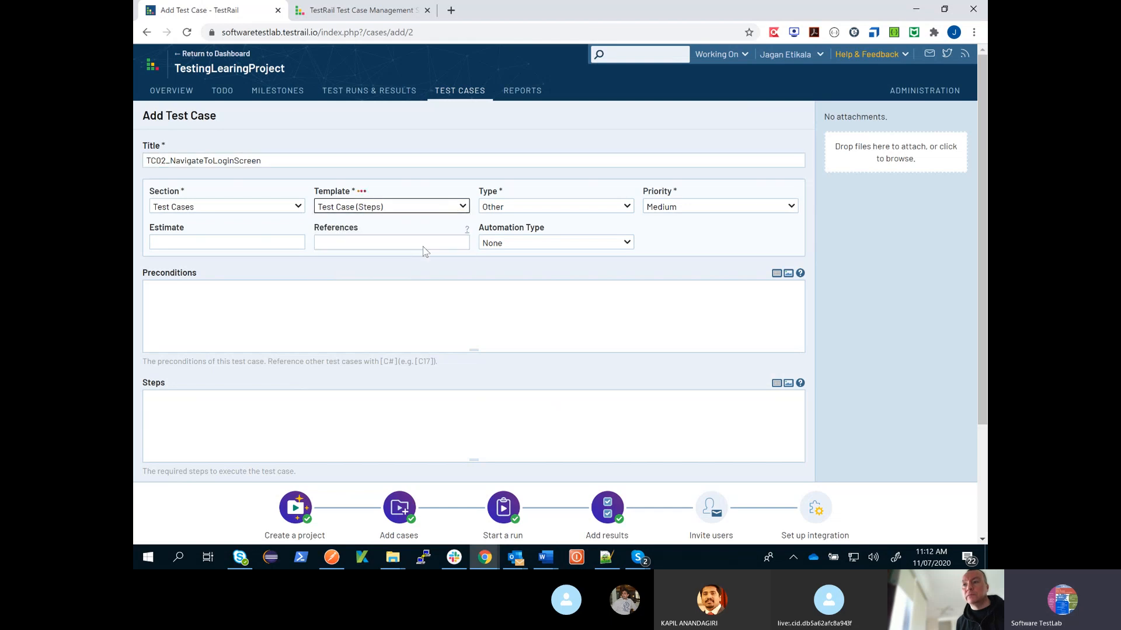
{"action": "left_click", "coordinate": [240, 244]}
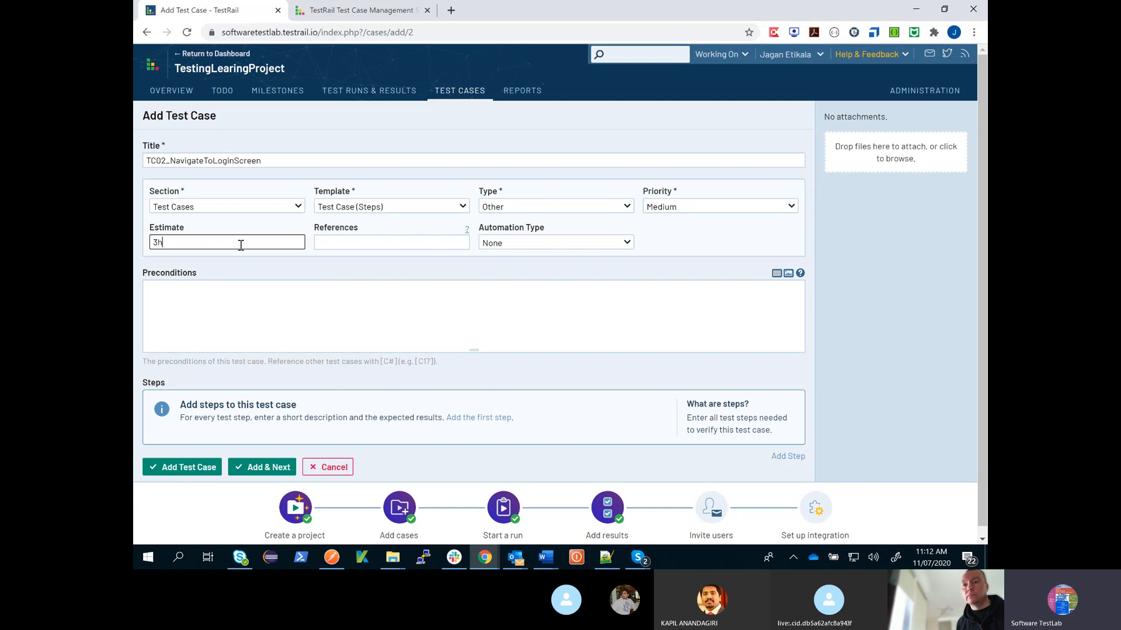
{"action": "type", "text": "3days"}
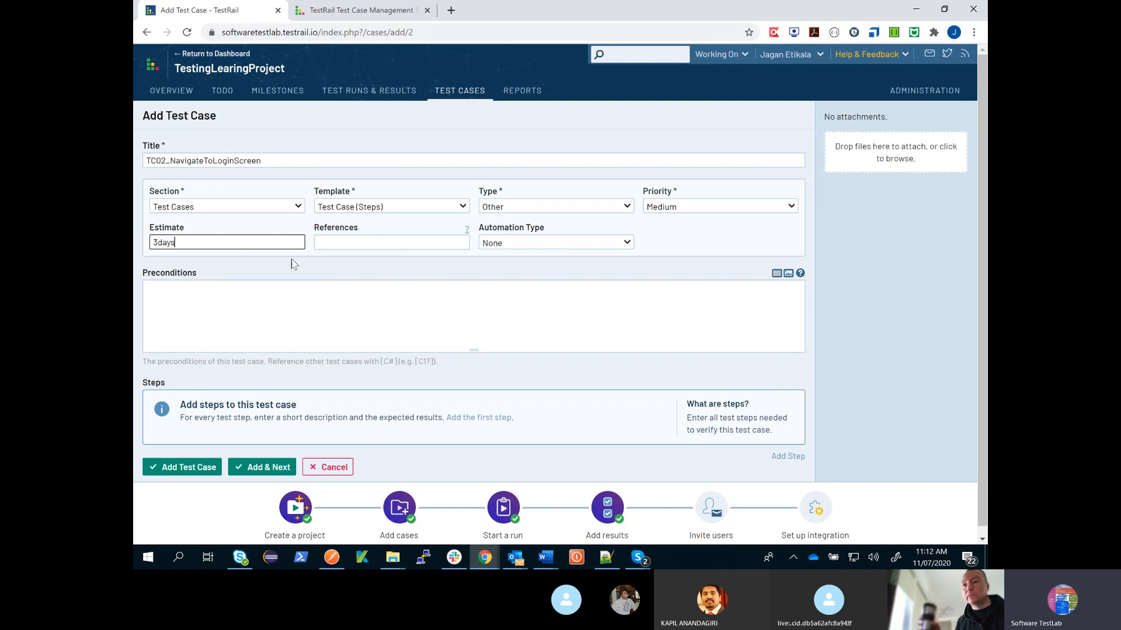
- Enter "Execute TC01" as the precondition of the test case
{"action": "left_click", "coordinate": [243, 295]}
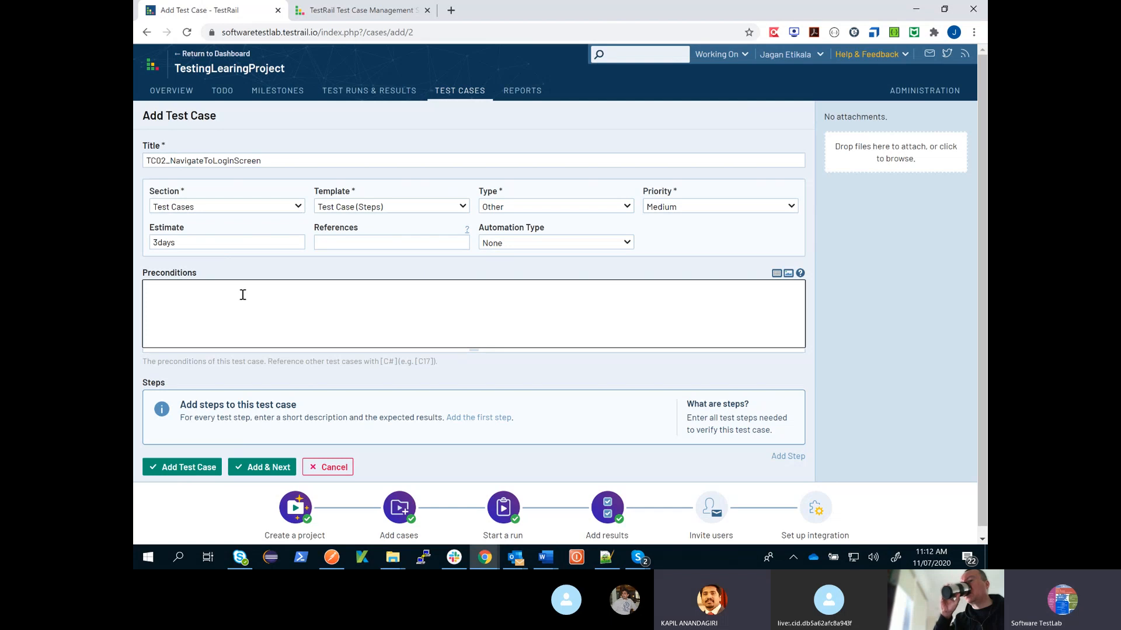
{"action": "type", "text": "Executer "}
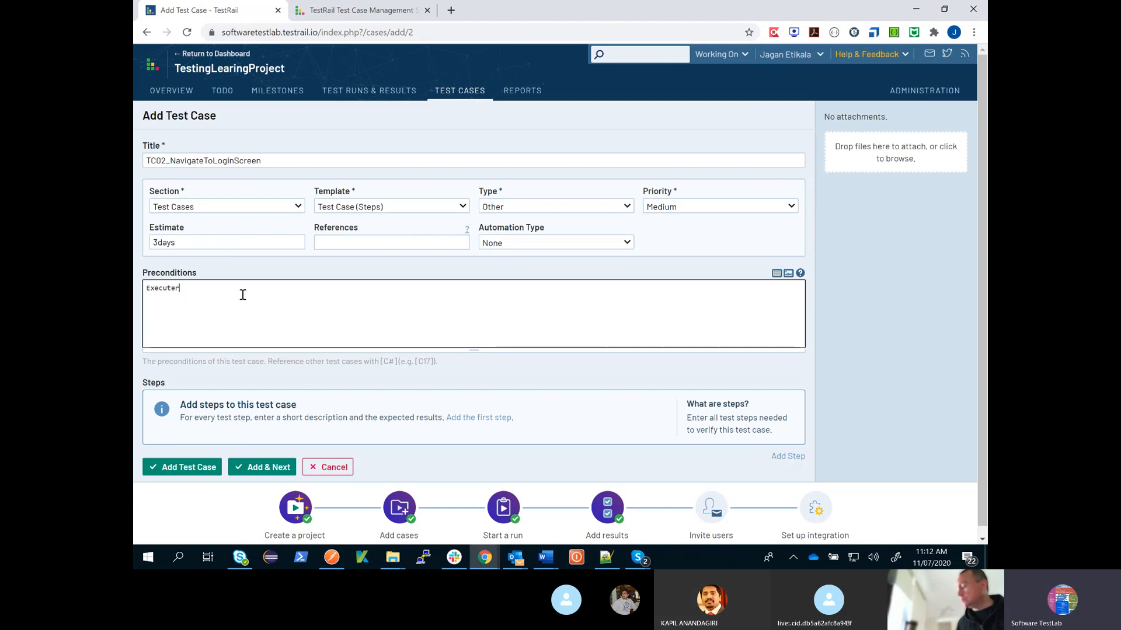
{"action": "type", "text": "TC01"}
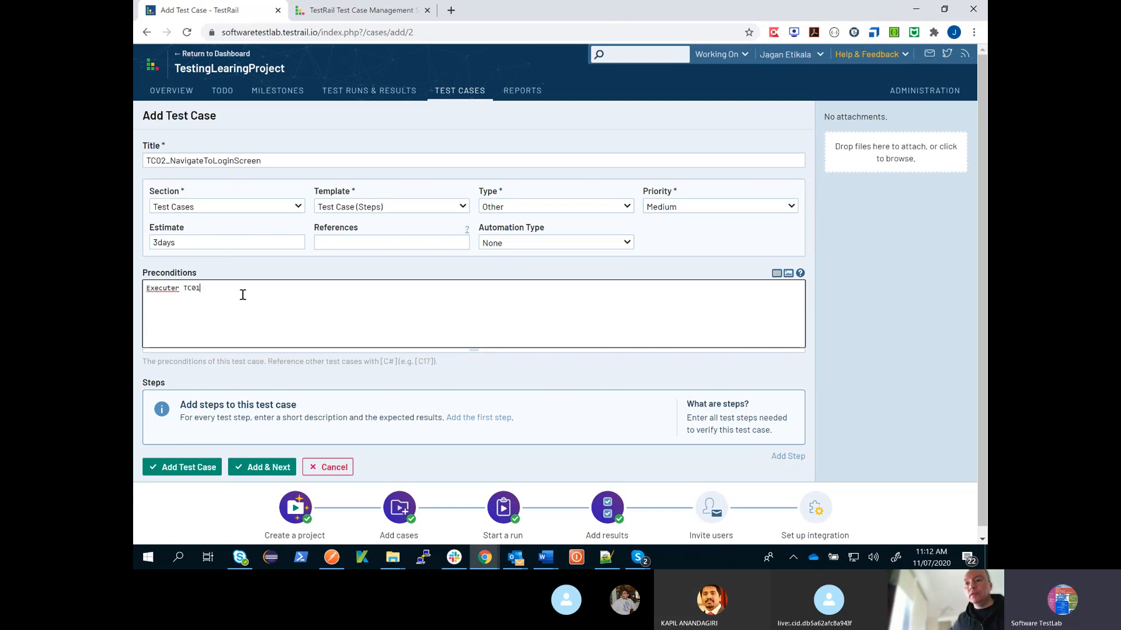
{"action": "left_click", "coordinate": [179, 290]}
{"action": "key", "text": "BackSpace"}
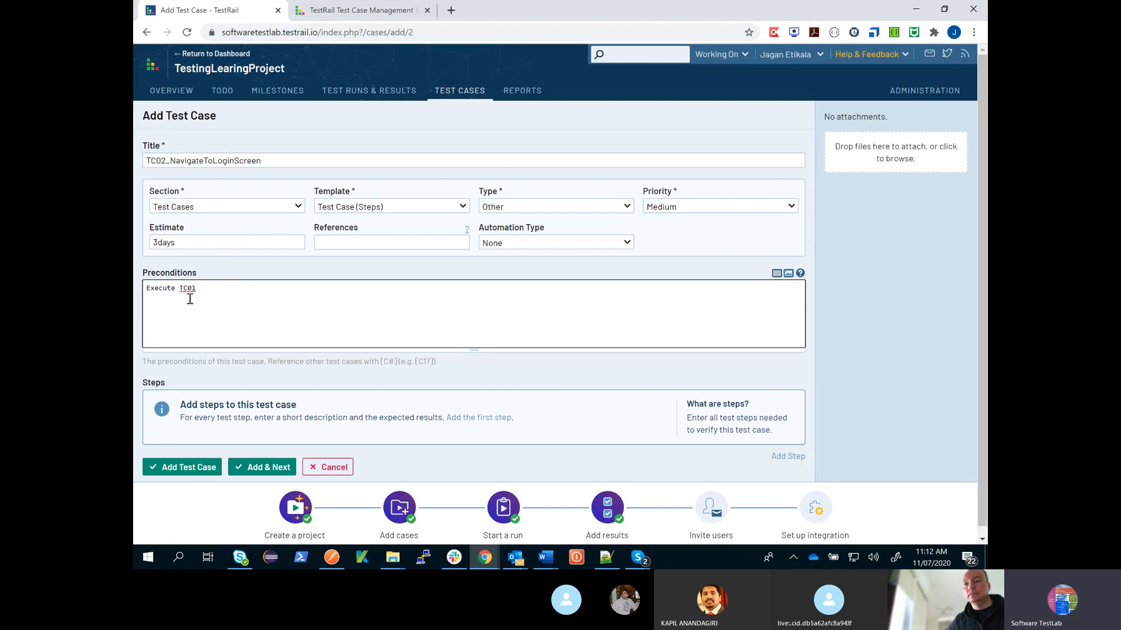
{"action": "left_click", "coordinate": [209, 290]}
- Add the first test step with the description "From homepage of softwaretestlab click on 'Account' link"
{"action": "left_click", "coordinate": [498, 427]}
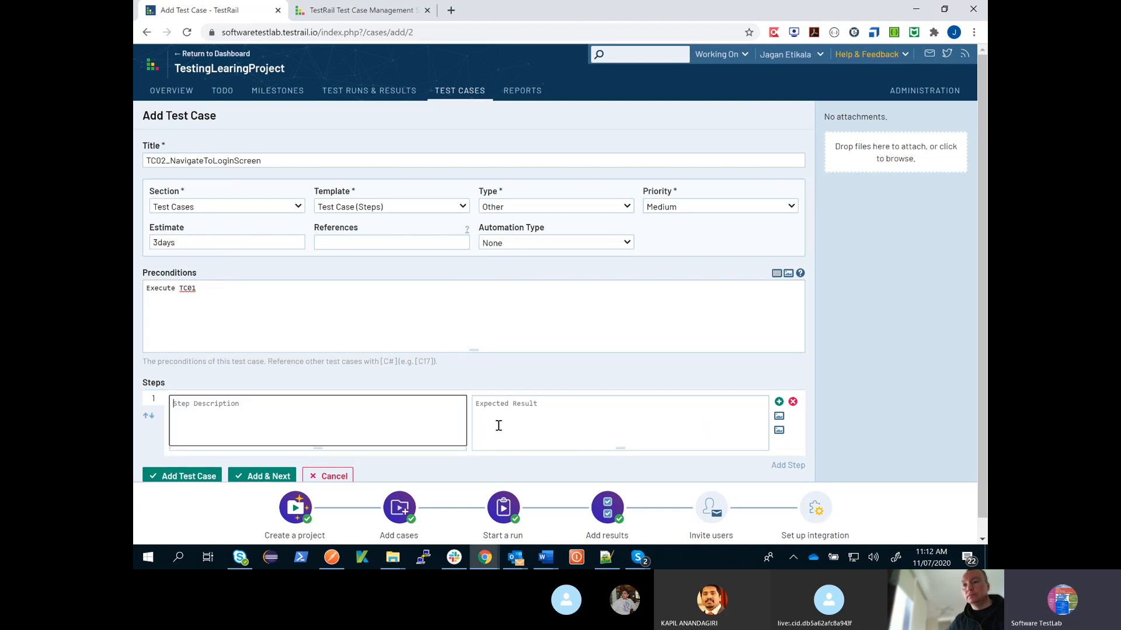
{"action": "scroll", "coordinate": [489, 417], "scroll_direction": "down", "scroll_amount": 1}
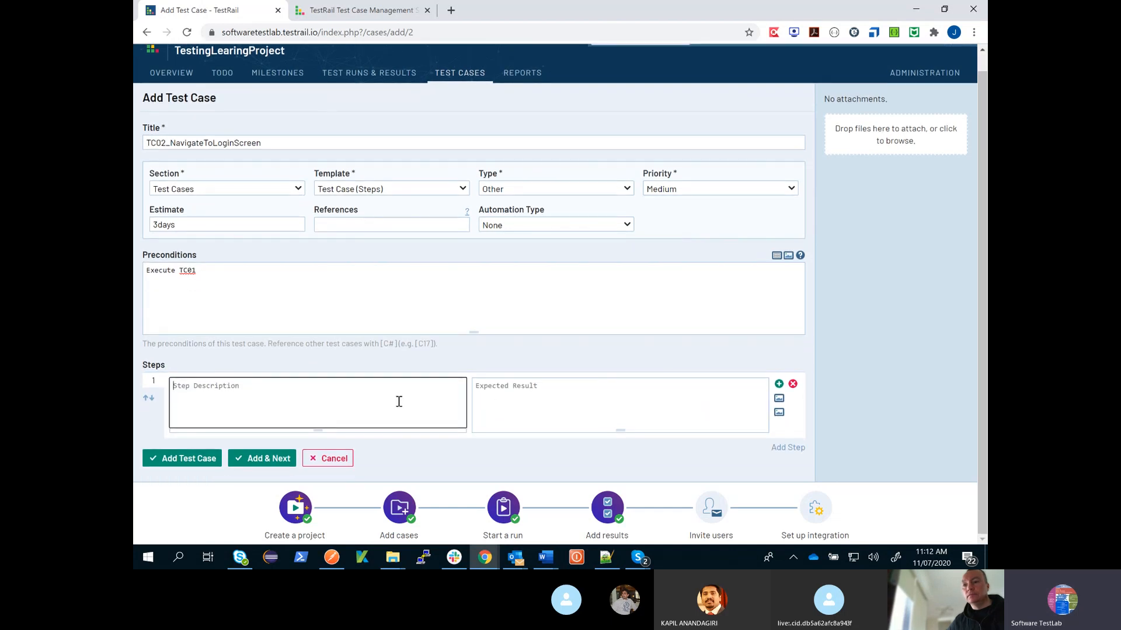
{"action": "type", "text": "From homepage of software"}
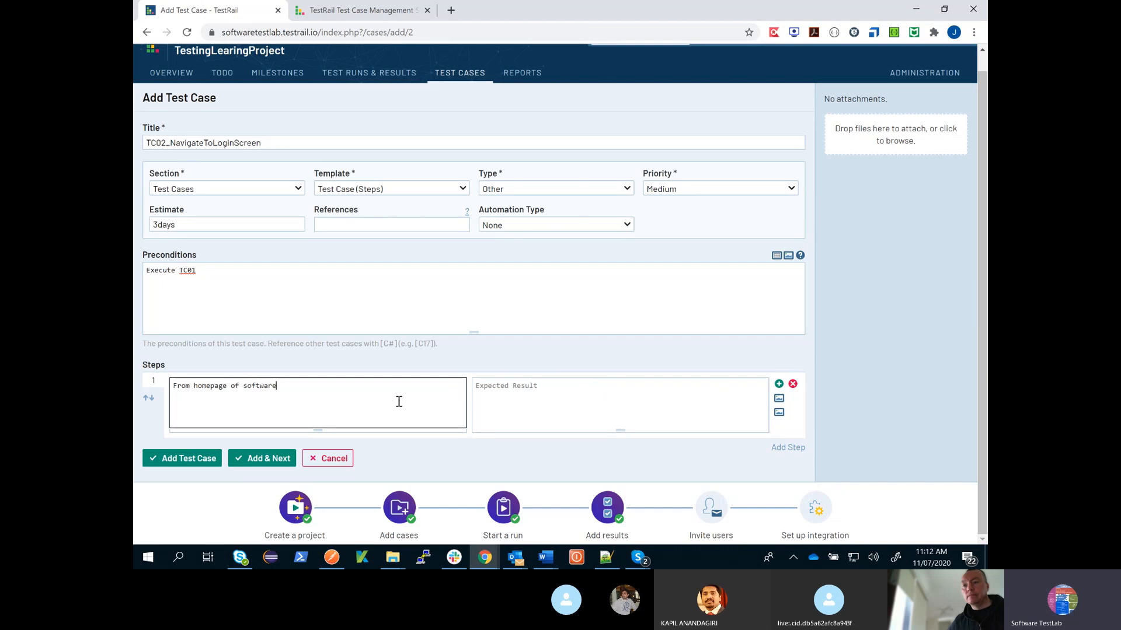
{"action": "type", "text": "testlab click on 'Account' link"}
- Enter the expected result "System navigates to 'Login to my account screen'" and save the test case
{"action": "left_click", "coordinate": [544, 407]}
{"action": "type", "text": "Sy"}
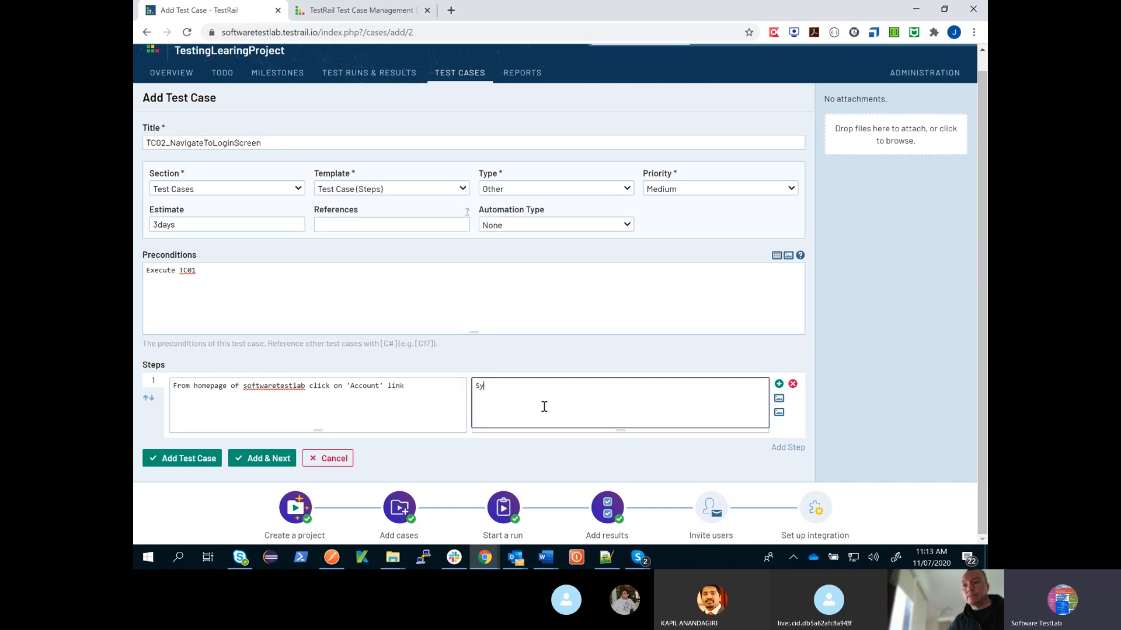
{"action": "type", "text": "stem navigates to 'Login to my account screen"}
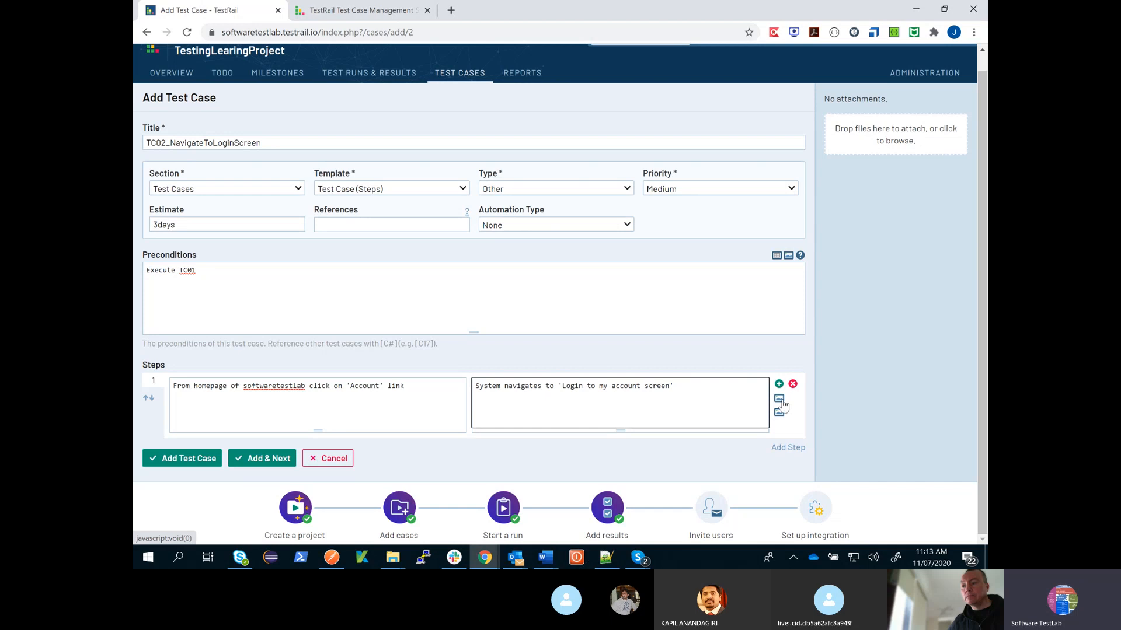
{"action": "left_click", "coordinate": [195, 464]}
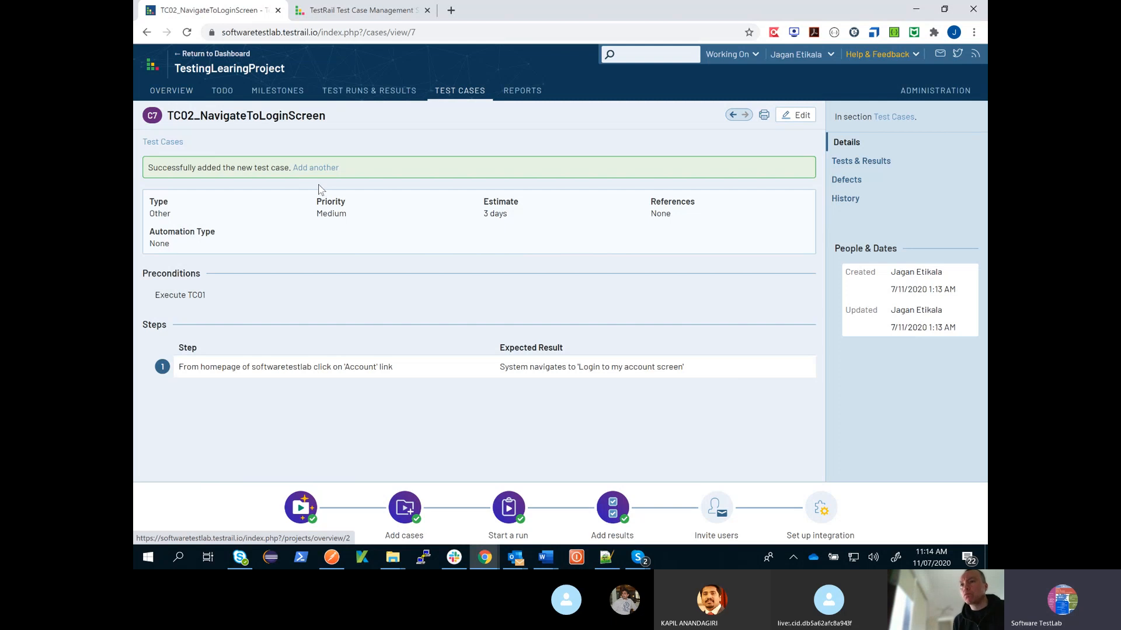
- Open the project overview and answer the incoming Skype group call with video
{"action": "left_click", "coordinate": [182, 94]}
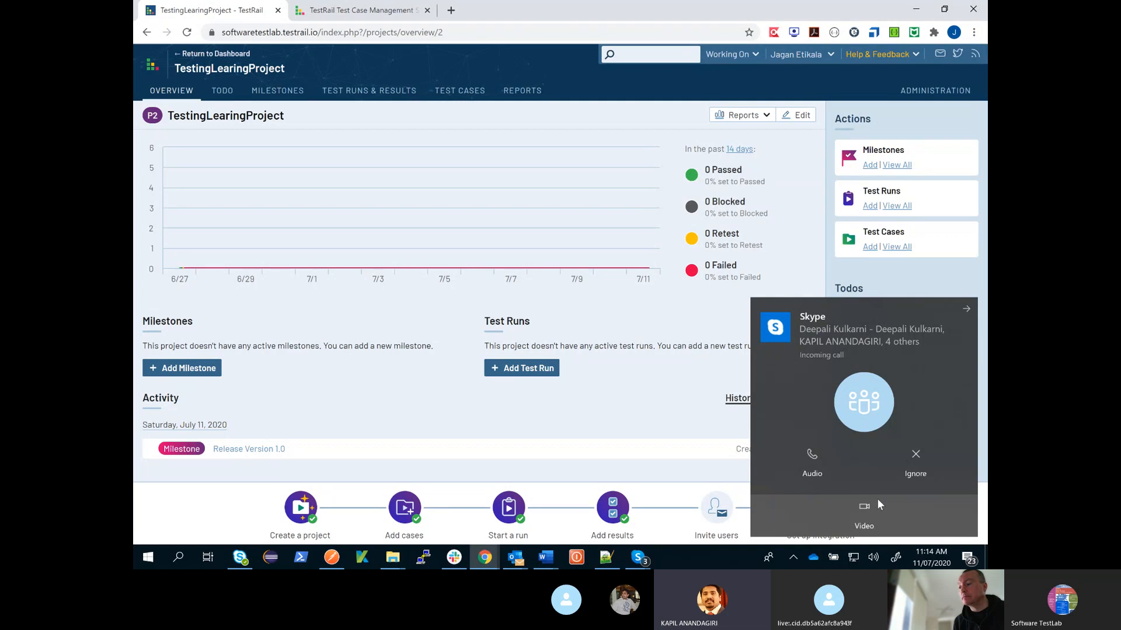
{"action": "left_click", "coordinate": [868, 518]}
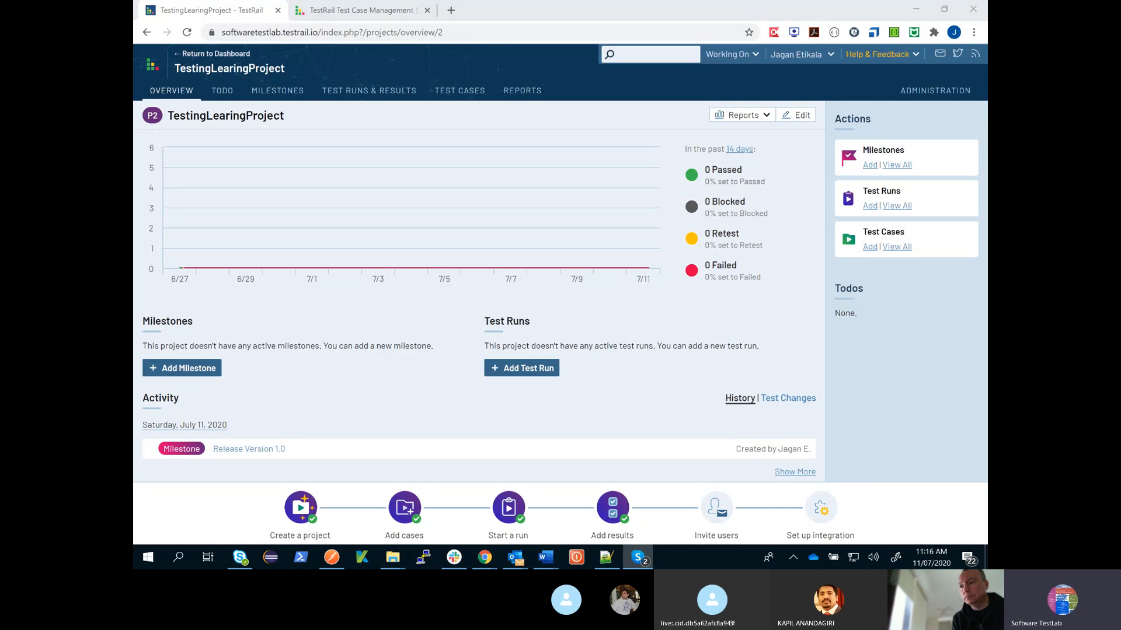
{"action": "key", "text": "alt+Tab"}
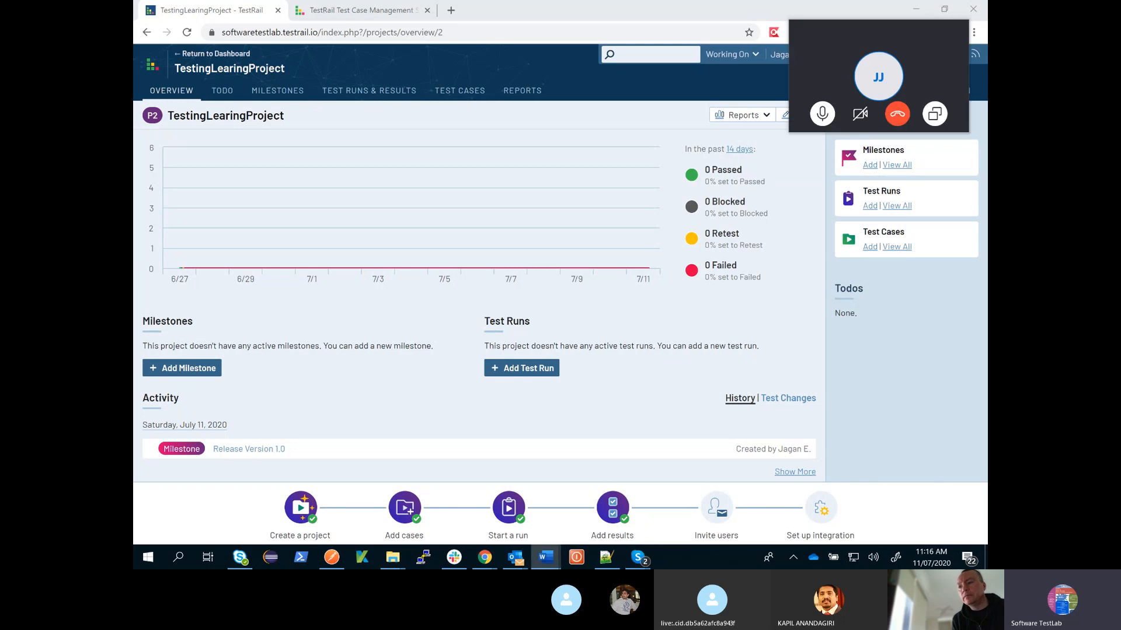
- Start a new test run from the project overview and name it "Functional Test Sprint 1.0"
{"action": "left_click", "coordinate": [532, 369]}
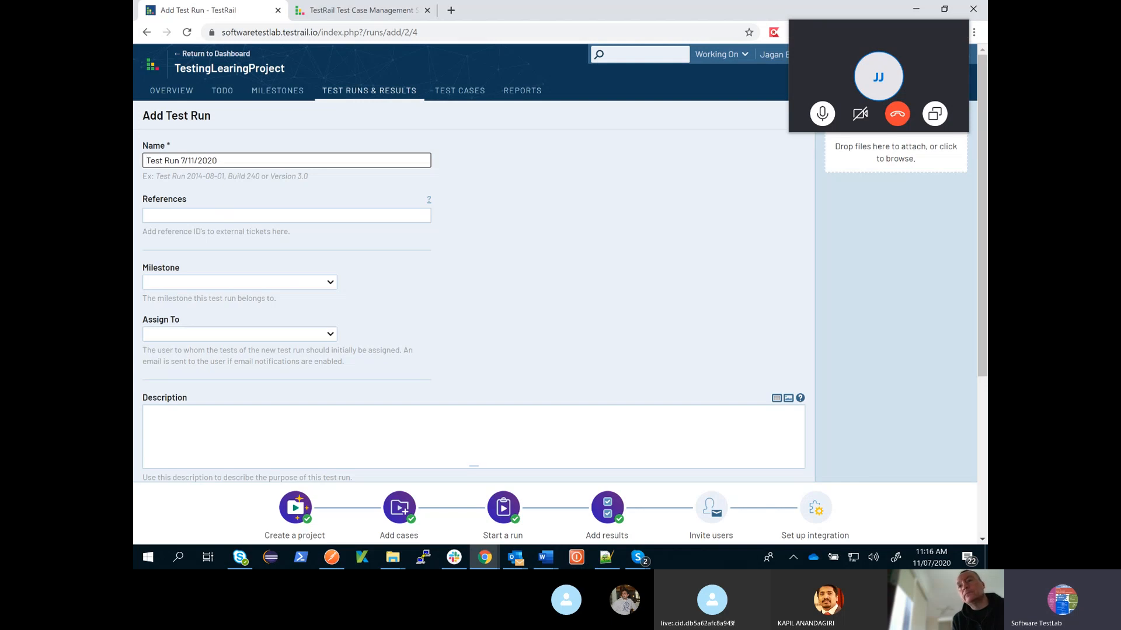
{"action": "left_click_drag", "start_coordinate": [230, 165], "coordinate": [142, 150]}
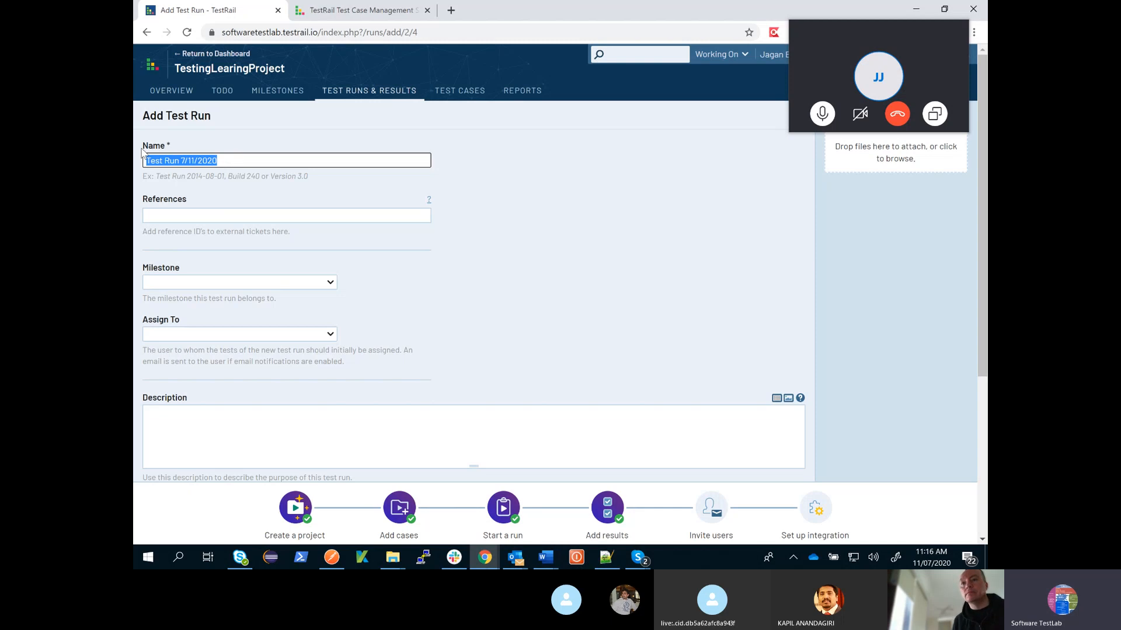
{"action": "type", "text": "F"}
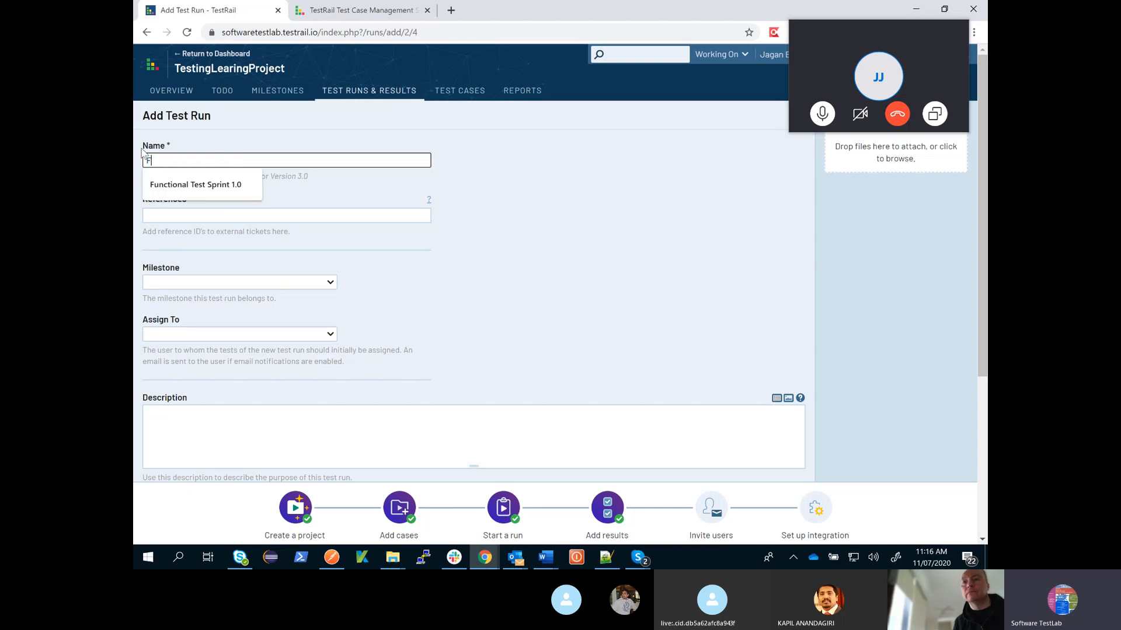
{"action": "type", "text": "unctional Test Sprint 1.0"}
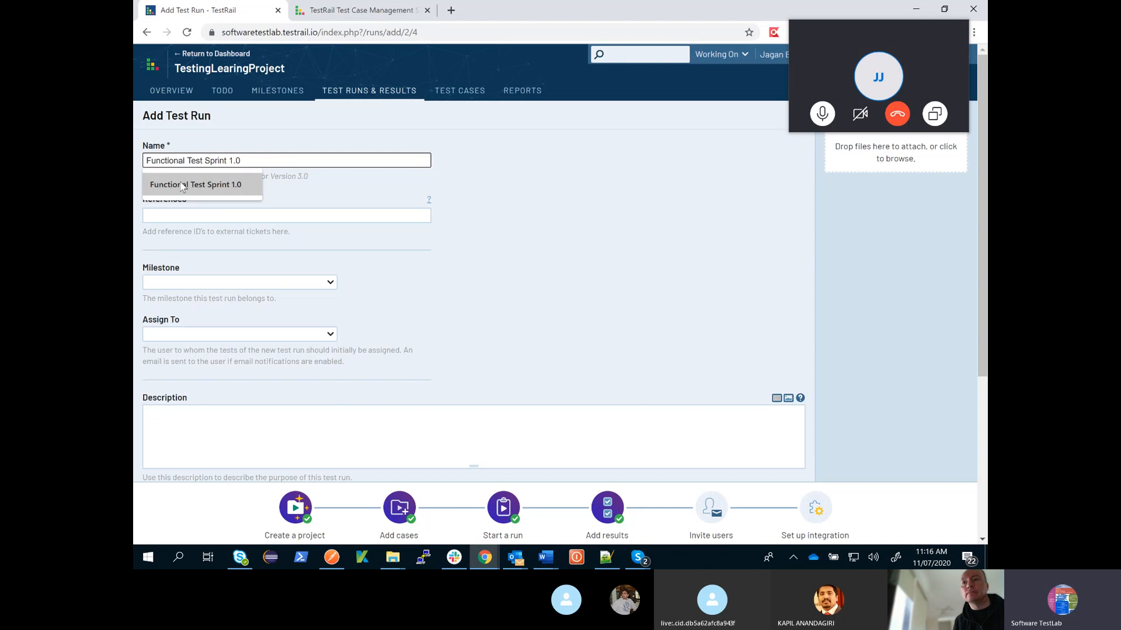
{"action": "left_click", "coordinate": [184, 185]}
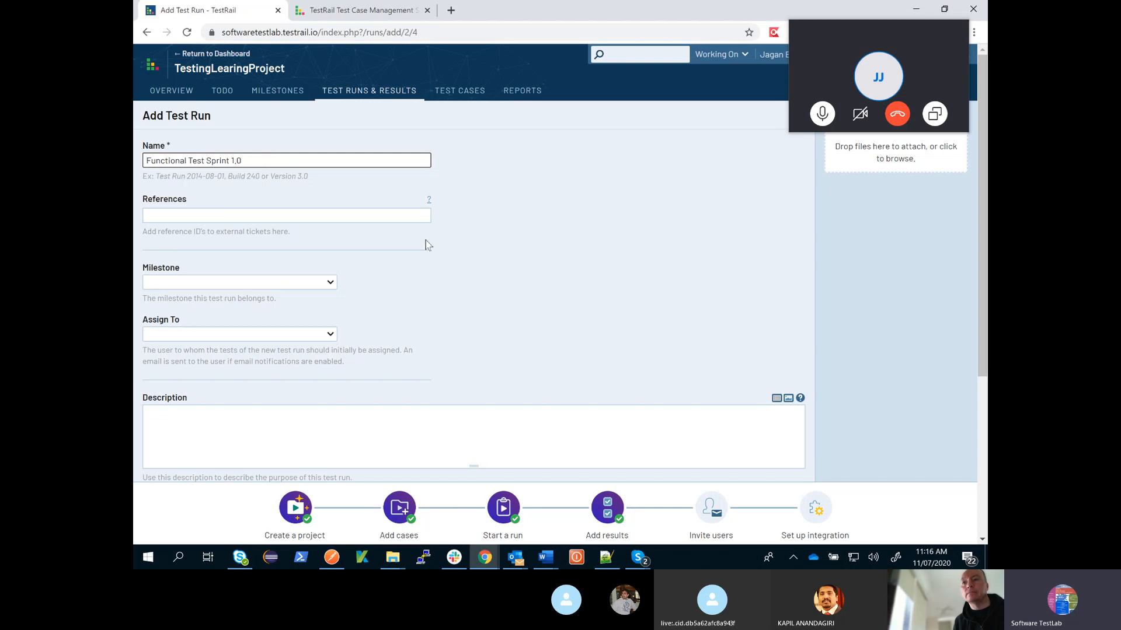
- Set the run's milestone to Release Version 1.0, assign it to the listed user, and add the run with all test cases included
{"action": "left_click", "coordinate": [334, 217]}
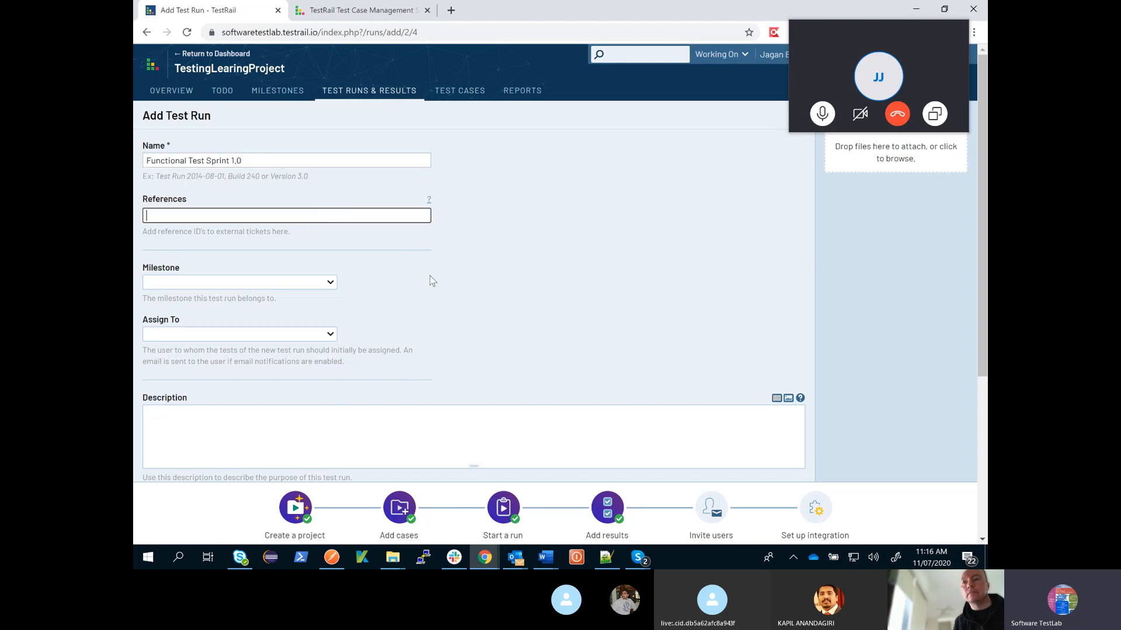
{"action": "scroll", "coordinate": [429, 279], "scroll_direction": "down", "scroll_amount": 2}
{"action": "left_click", "coordinate": [331, 157]}
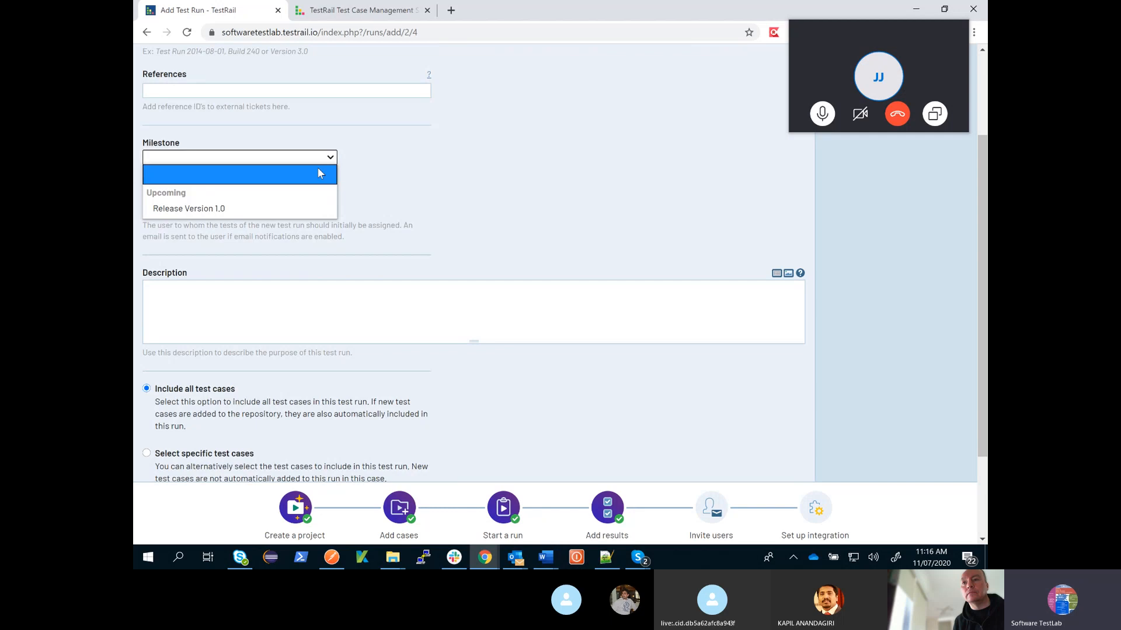
{"action": "left_click", "coordinate": [291, 204]}
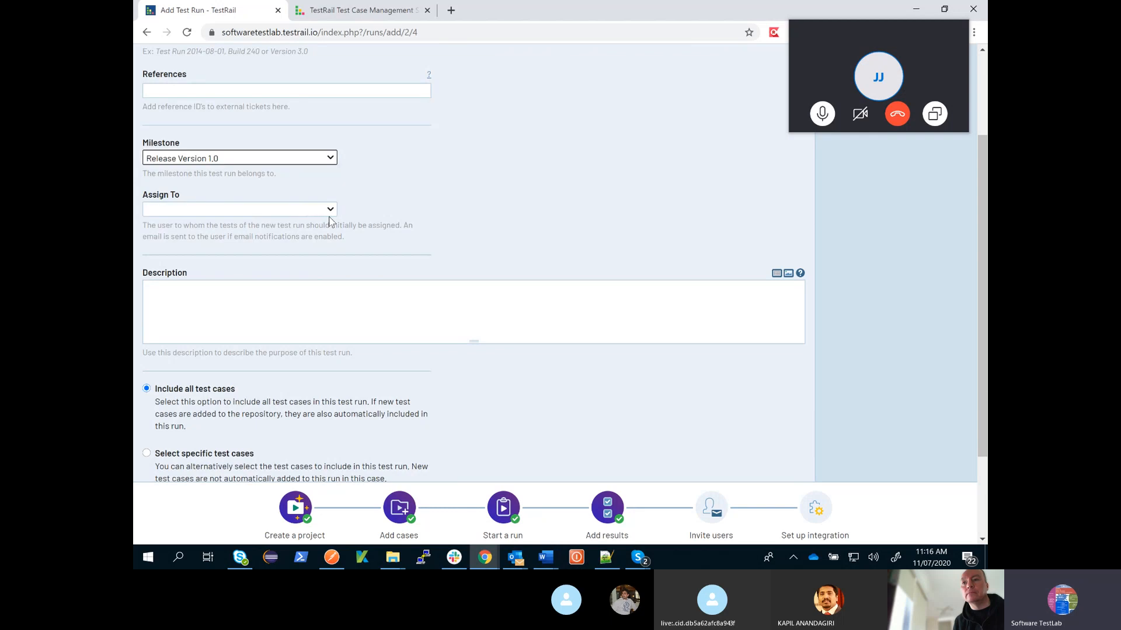
{"action": "left_click", "coordinate": [329, 211]}
{"action": "left_click", "coordinate": [284, 289]}
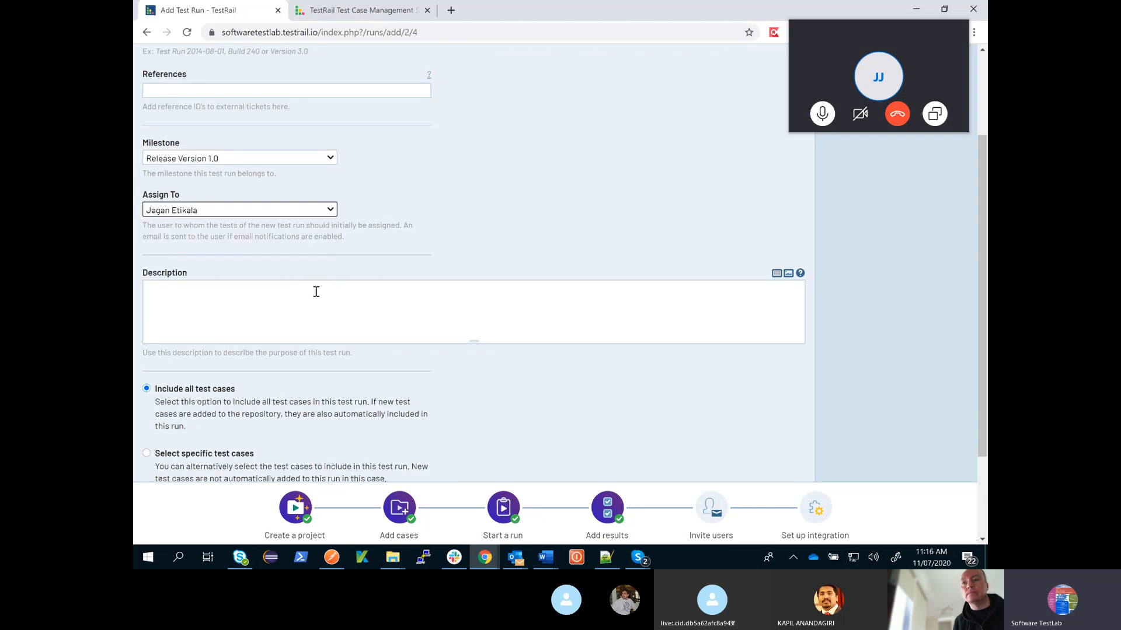
{"action": "scroll", "coordinate": [351, 283], "scroll_direction": "down", "scroll_amount": 2}
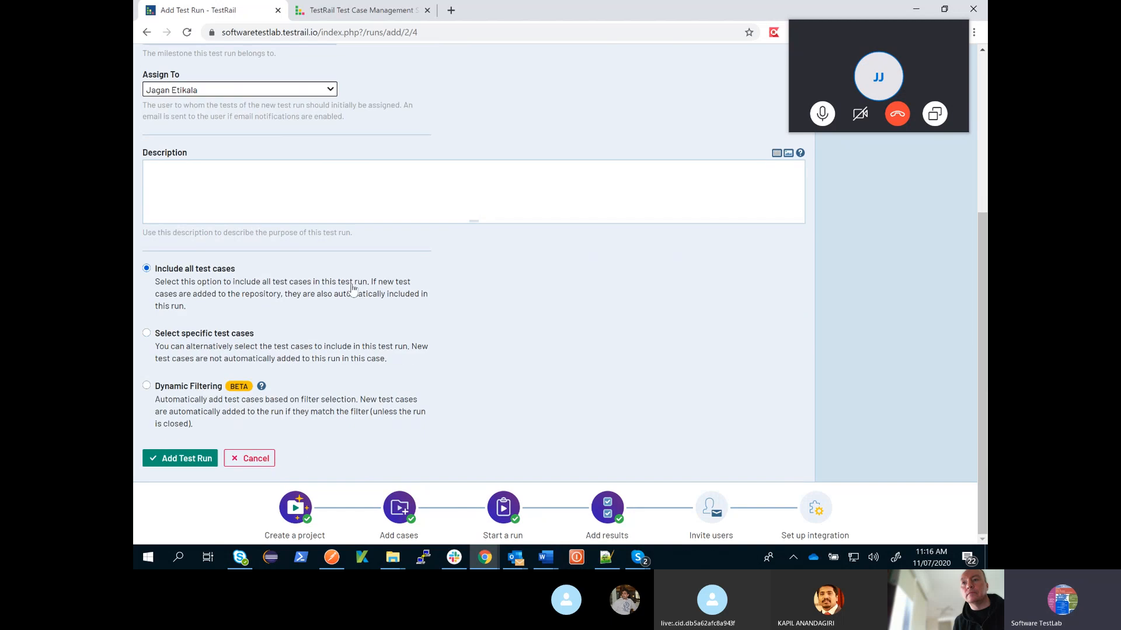
{"action": "left_click", "coordinate": [196, 459]}
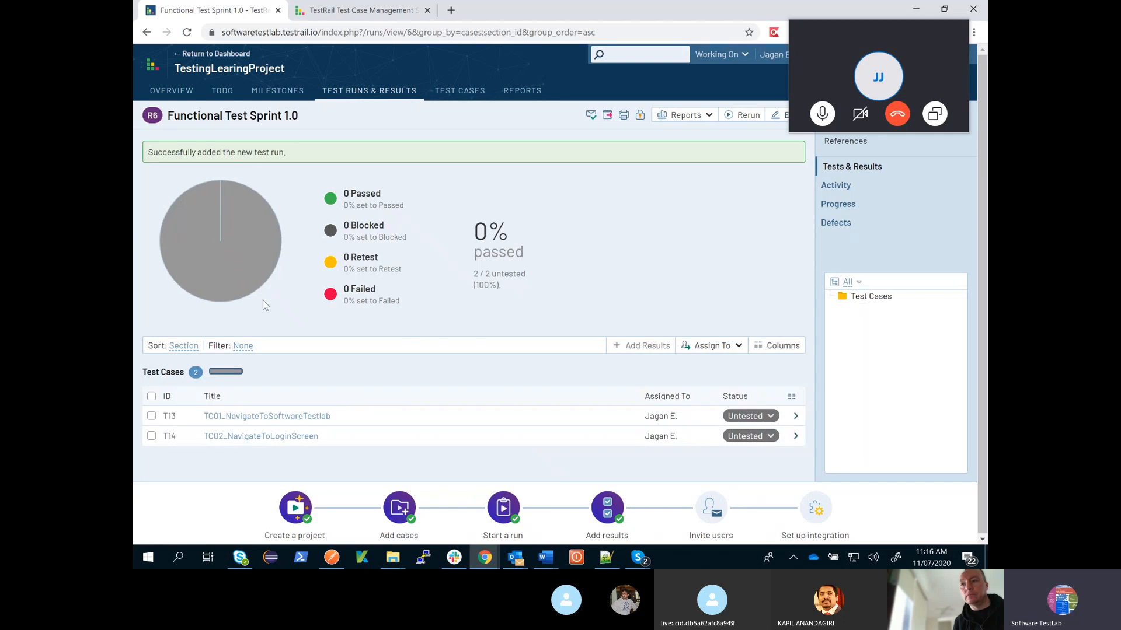
- Check the new test run on the project overview and return to the run's page
{"action": "left_click", "coordinate": [174, 90]}
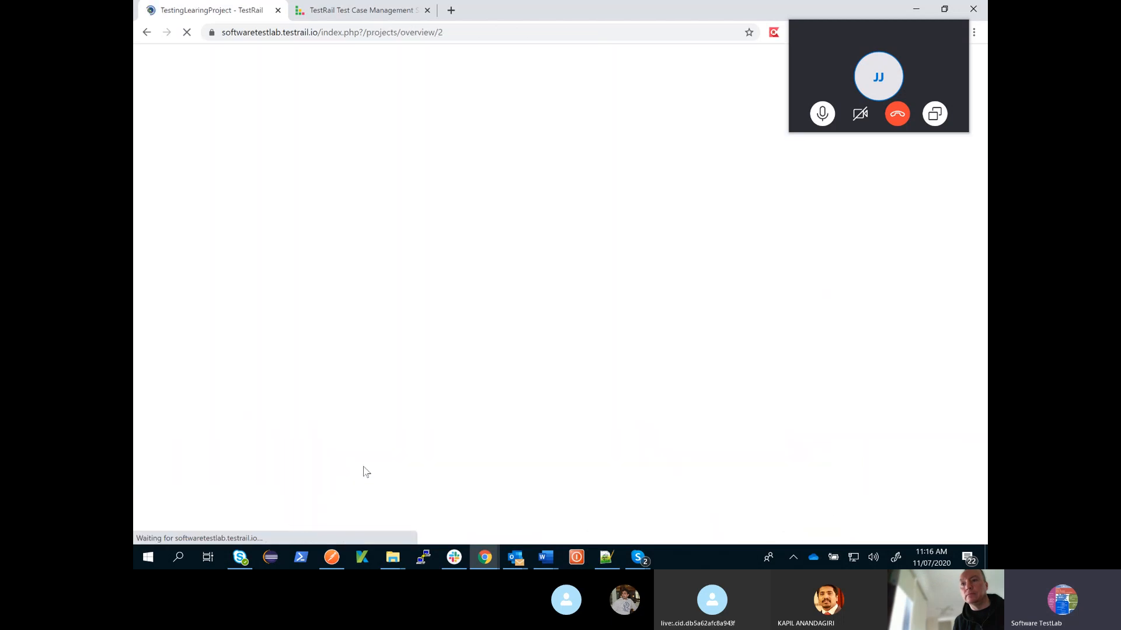
{"action": "scroll", "coordinate": [518, 408], "scroll_direction": "down", "scroll_amount": 1}
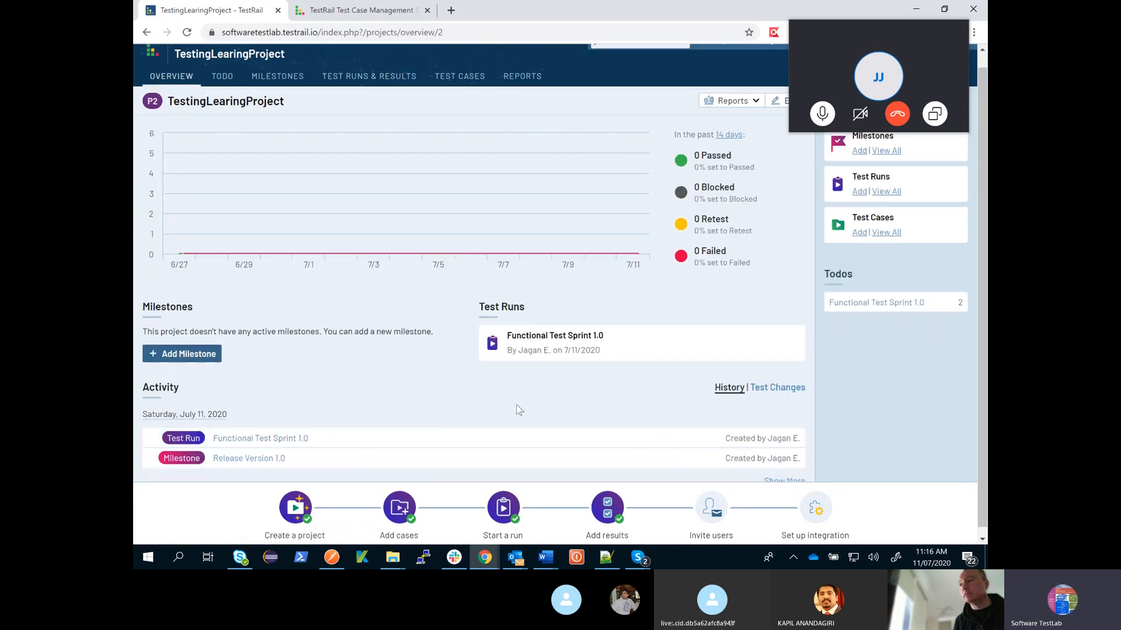
{"action": "scroll", "coordinate": [532, 409], "scroll_direction": "up", "scroll_amount": 1}
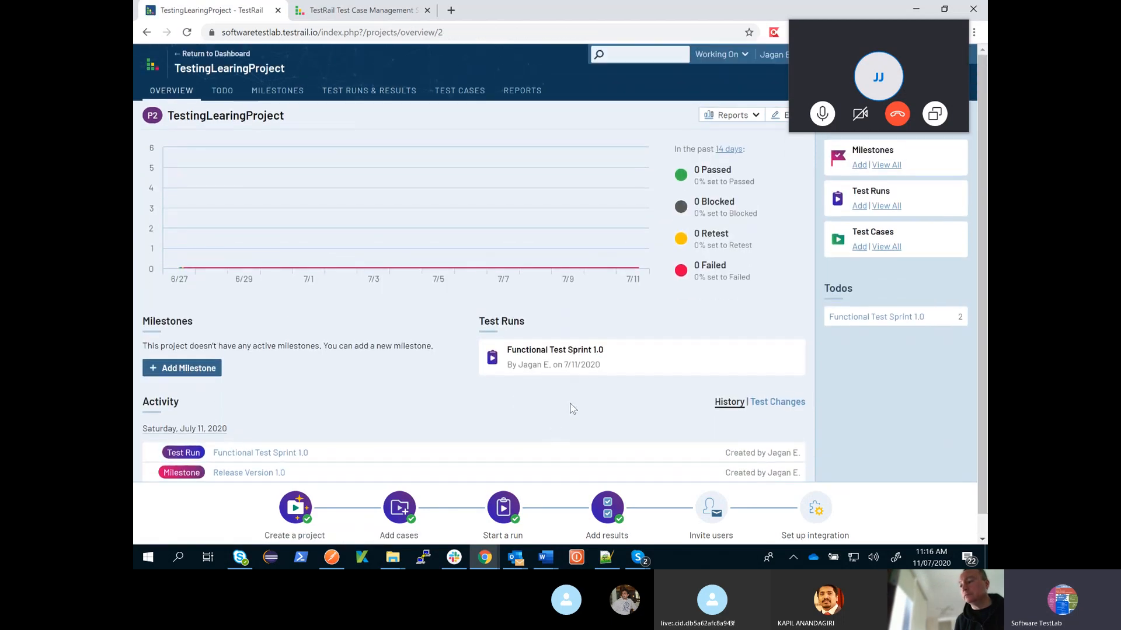
{"action": "left_click", "coordinate": [147, 33]}
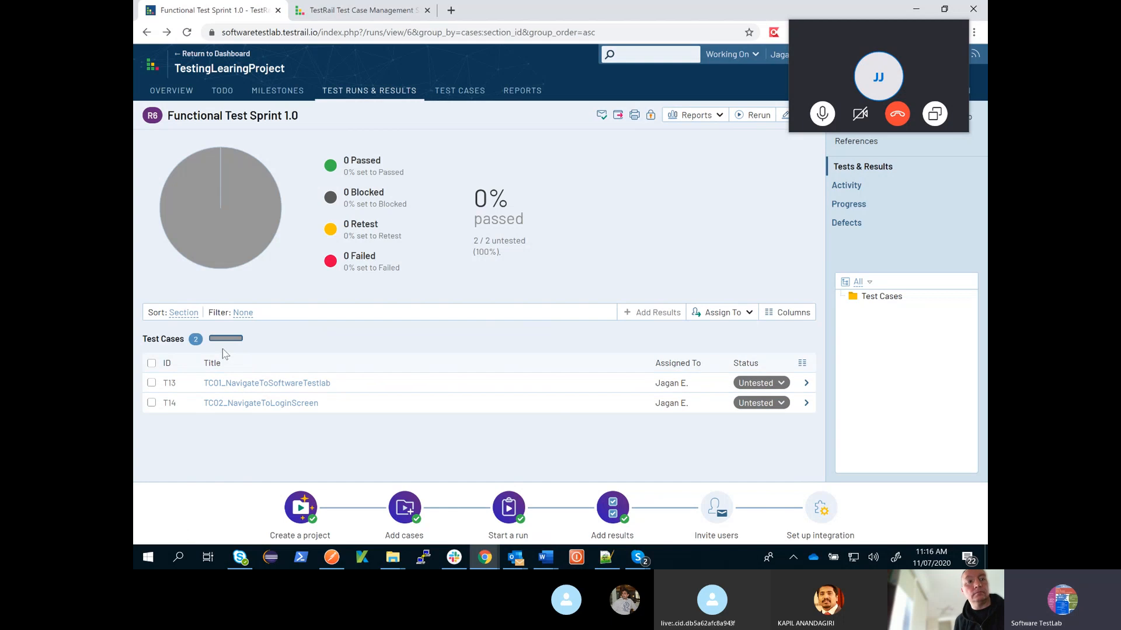
{"action": "left_click_drag", "start_coordinate": [167, 115], "coordinate": [315, 121]}
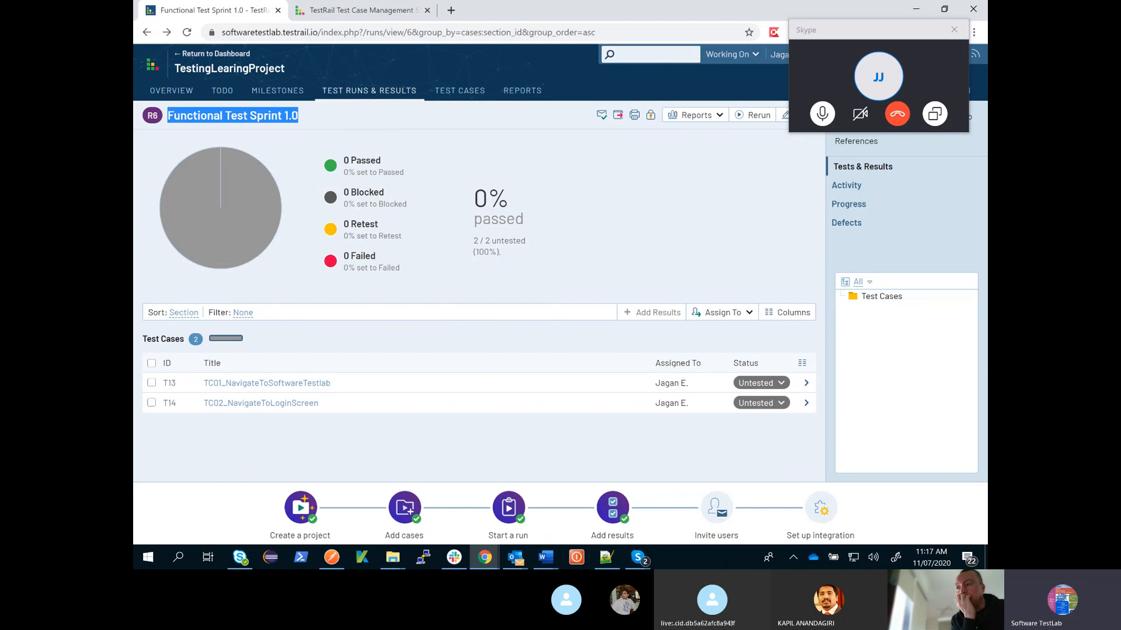
- Clear the Skype call window out of the way and examine the preconditions, steps and result options of TC01_NavigateToSoftwareTestlab in the run
{"action": "left_click", "coordinate": [897, 29]}
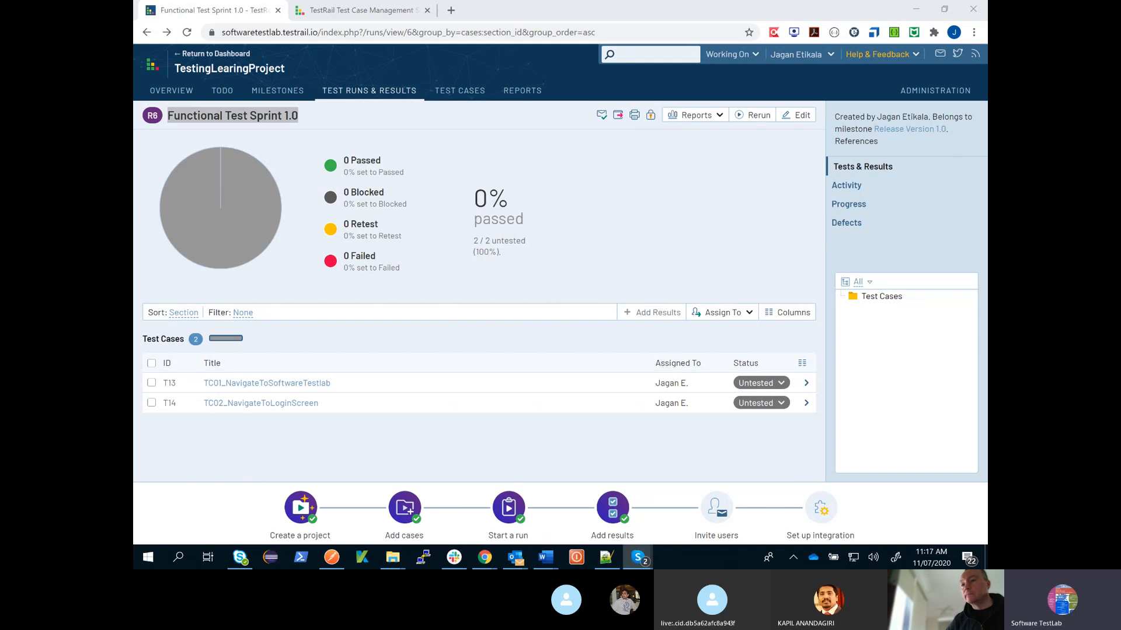
{"action": "left_click", "coordinate": [148, 386]}
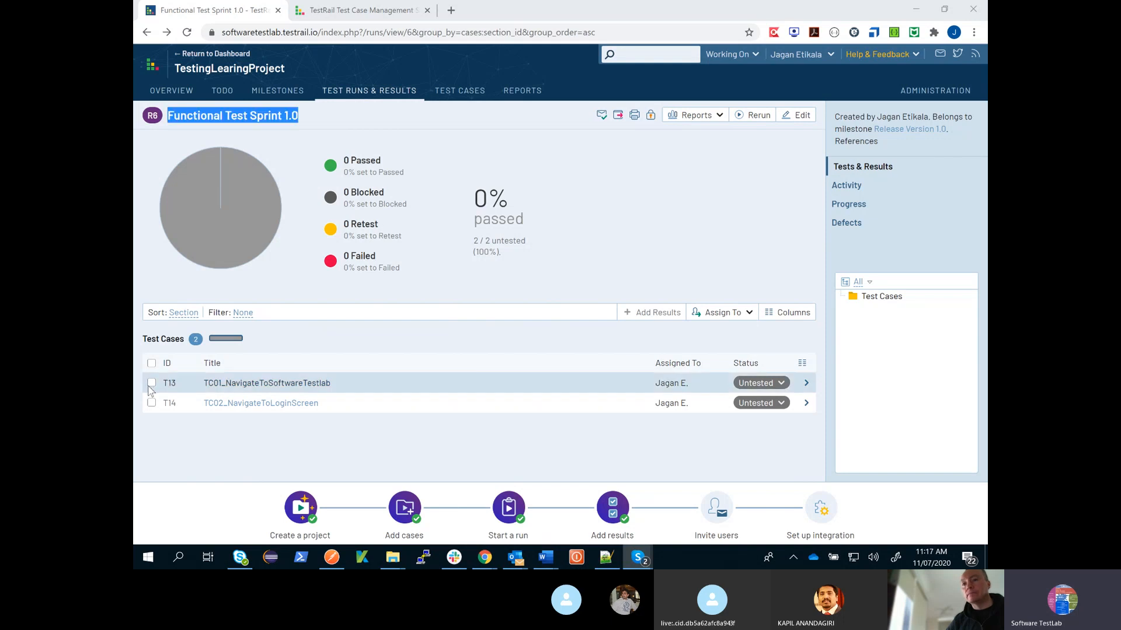
{"action": "left_click", "coordinate": [151, 383]}
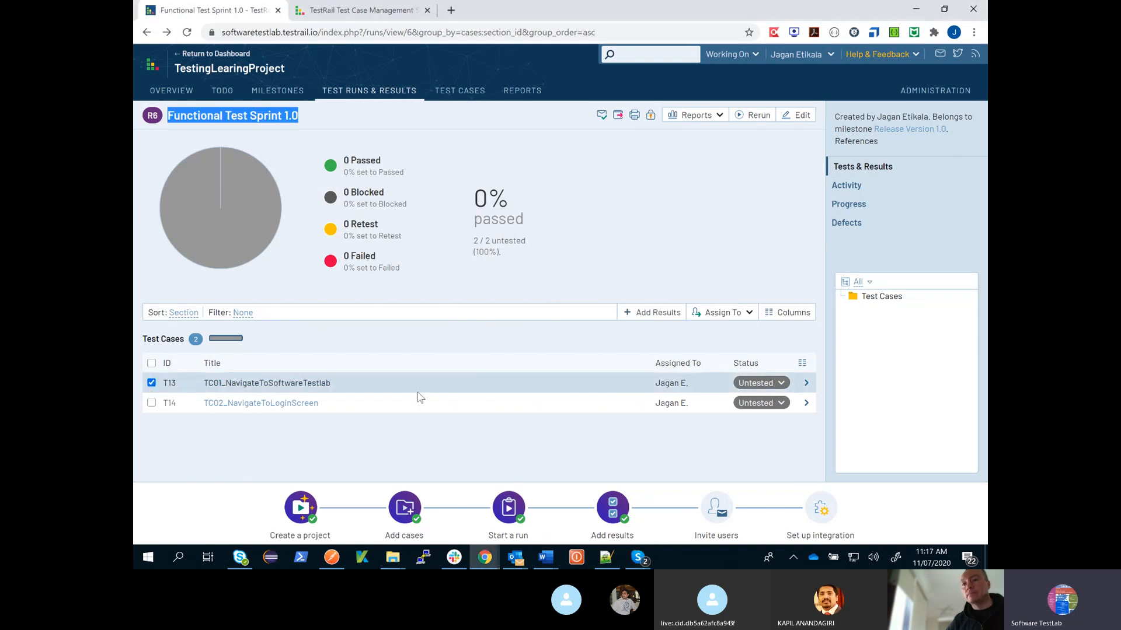
{"action": "left_click", "coordinate": [806, 384]}
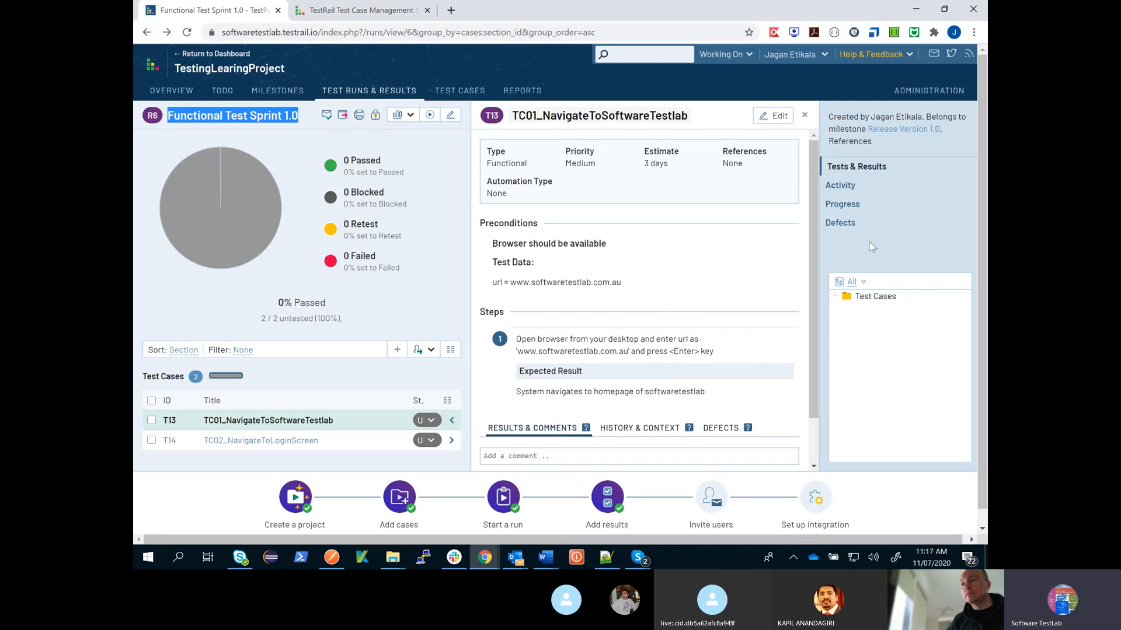
{"action": "scroll", "coordinate": [872, 247], "scroll_direction": "down", "scroll_amount": 1}
{"action": "scroll", "coordinate": [694, 370], "scroll_direction": "down", "scroll_amount": 1}
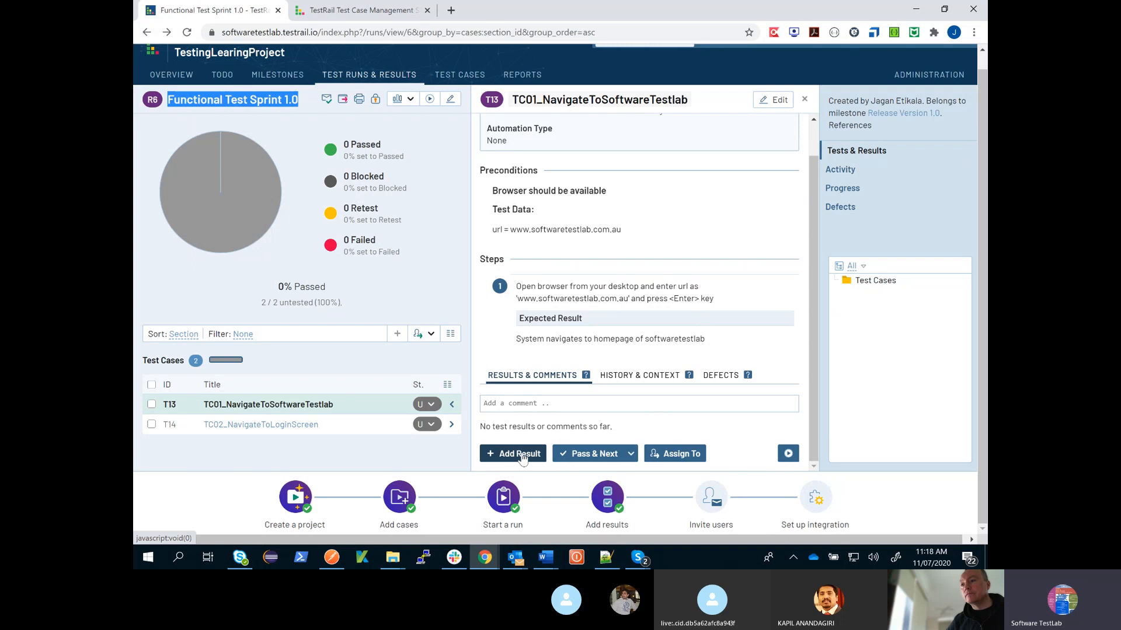
{"action": "left_click", "coordinate": [806, 99]}
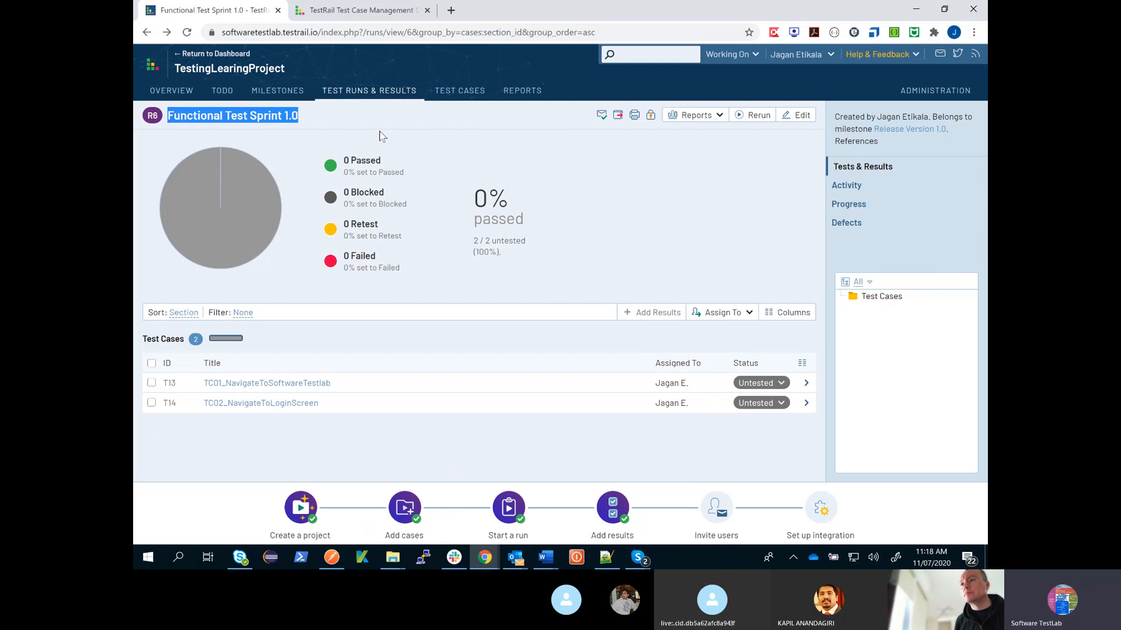
- Start a new test plan named "TestPlan Sprint 1.0" and link it to milestone Release Version 1.0
{"action": "left_click", "coordinate": [365, 96]}
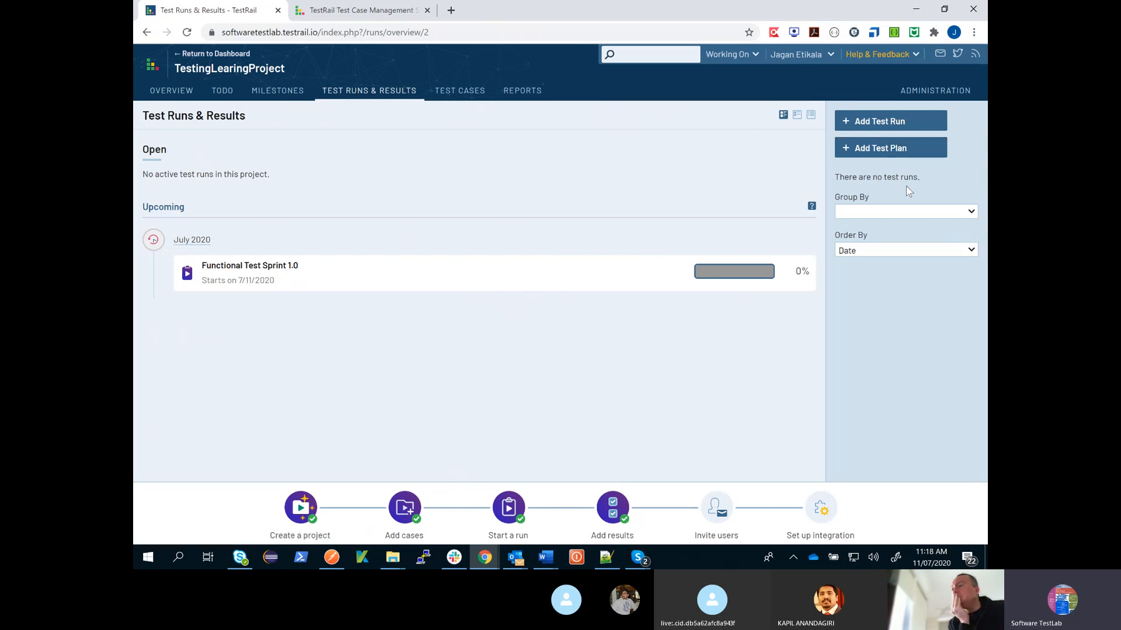
{"action": "left_click", "coordinate": [890, 154]}
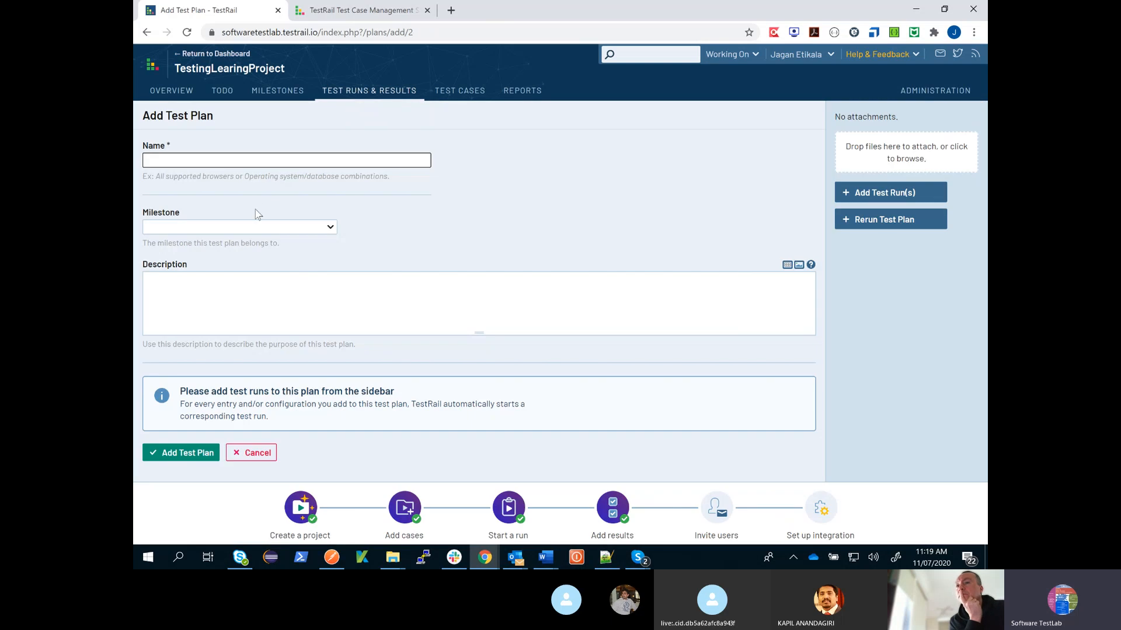
{"action": "left_click", "coordinate": [220, 164]}
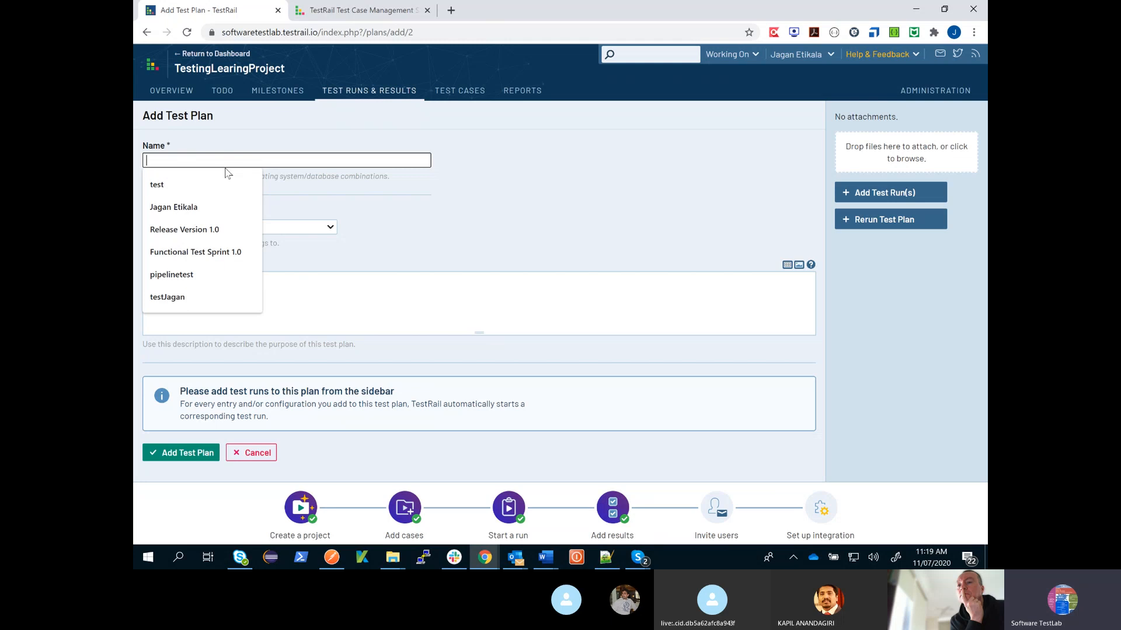
{"action": "type", "text": "Tes"}
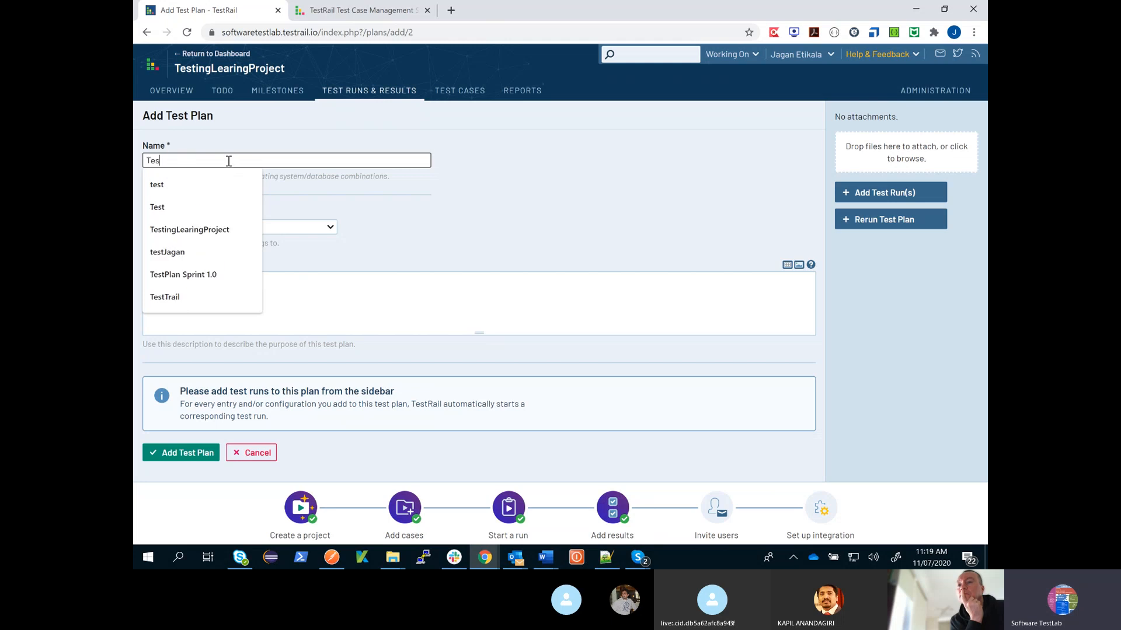
{"action": "type", "text": "tPlan Sprint 1.0"}
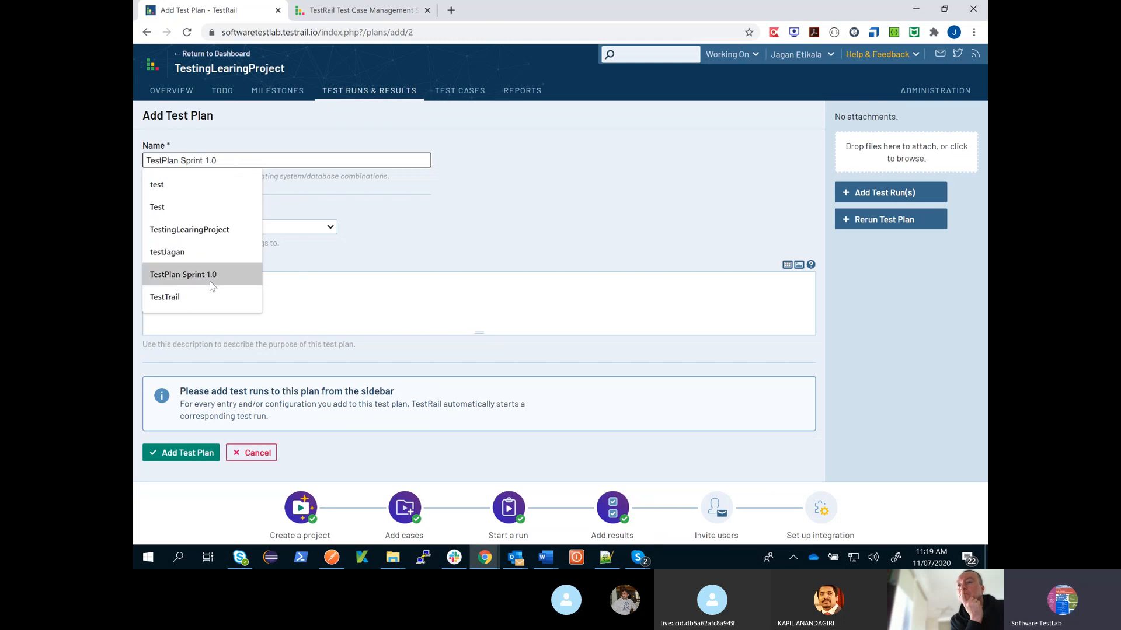
{"action": "left_click", "coordinate": [213, 275]}
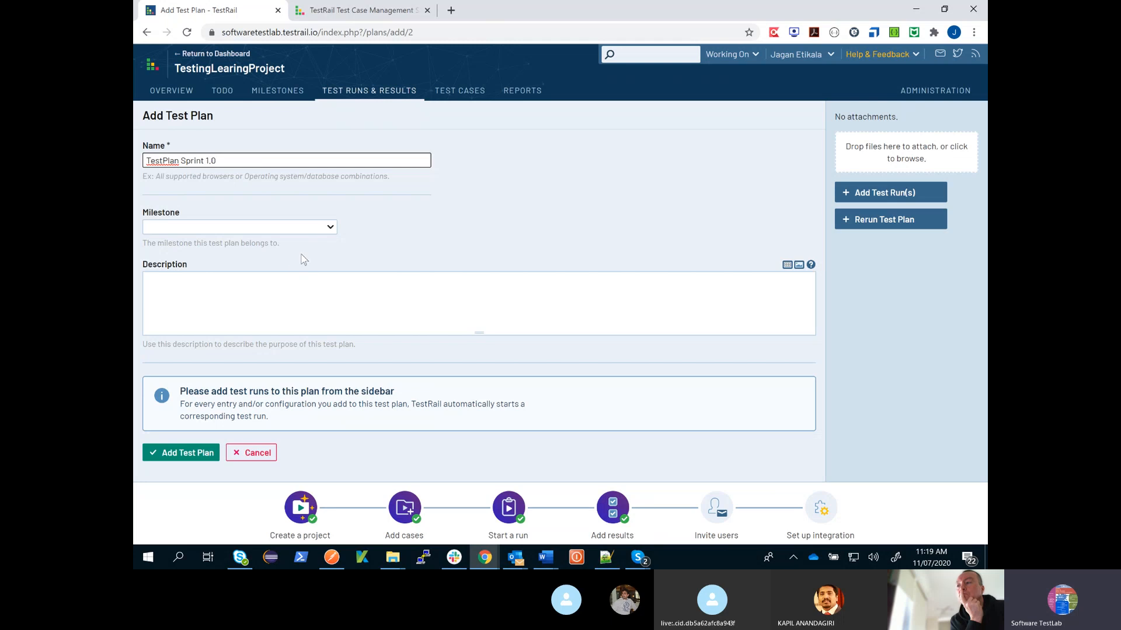
{"action": "left_click", "coordinate": [328, 230]}
{"action": "left_click", "coordinate": [285, 280]}
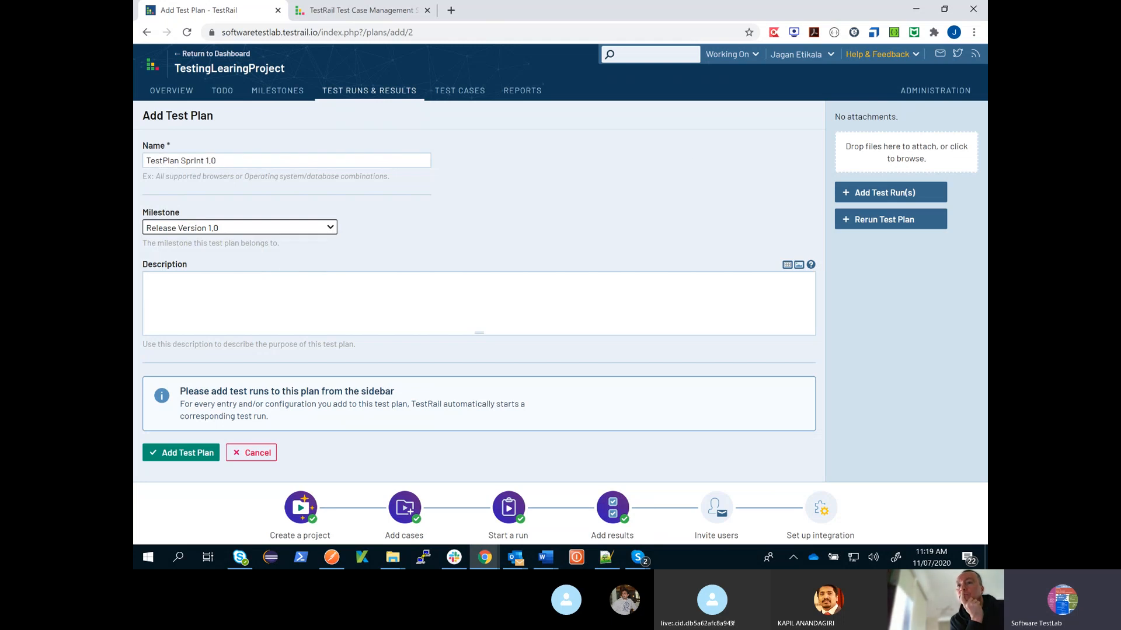
- Add a test run to the plan and select all cases in the Test Cases section, TC01 and TC02, for it
{"action": "key", "text": "alt+Tab"}
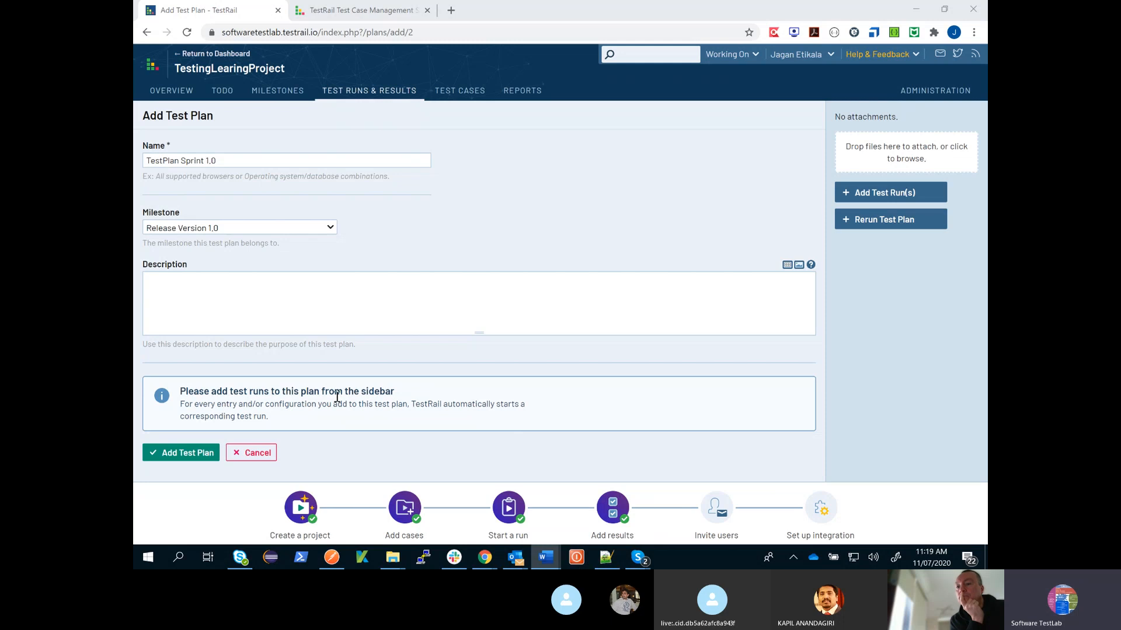
{"action": "left_click", "coordinate": [887, 196]}
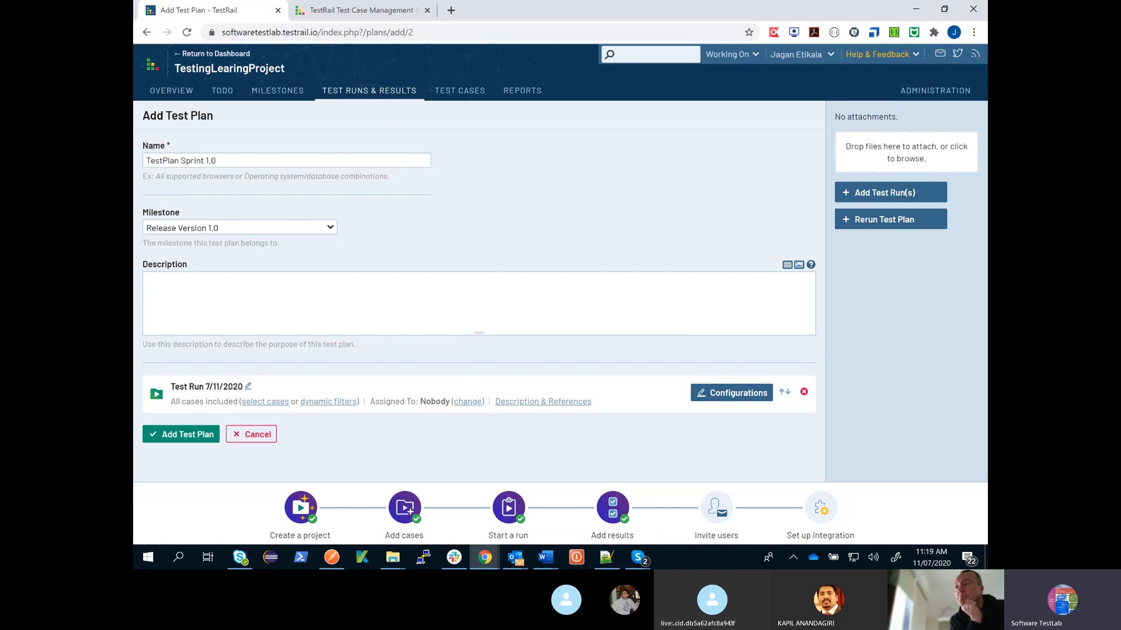
{"action": "left_click", "coordinate": [261, 402]}
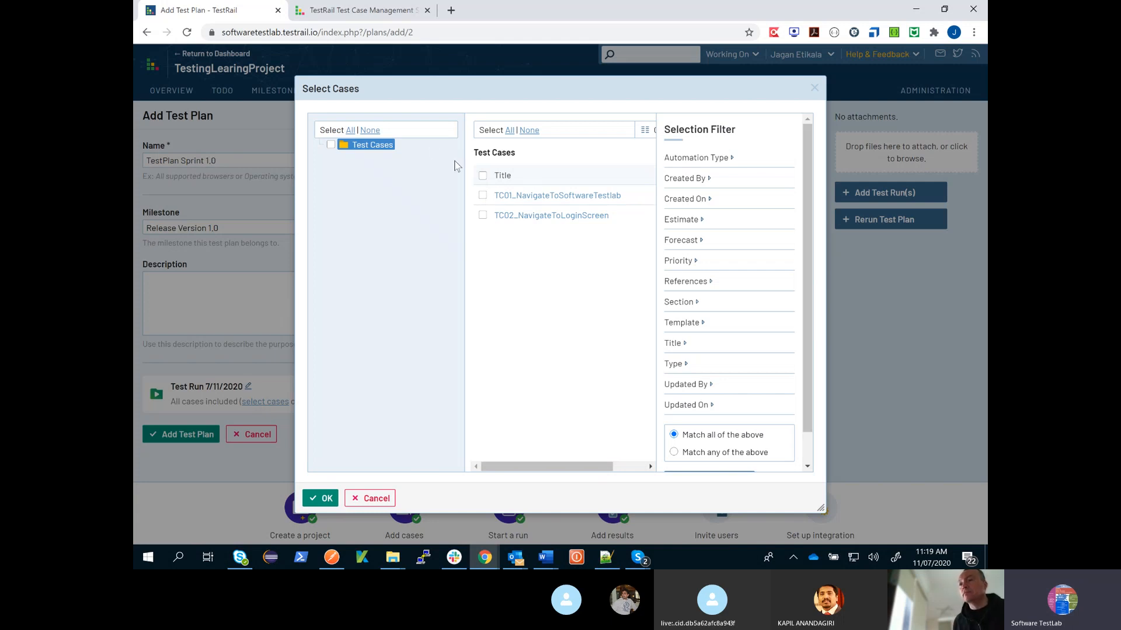
{"action": "left_click", "coordinate": [331, 145]}
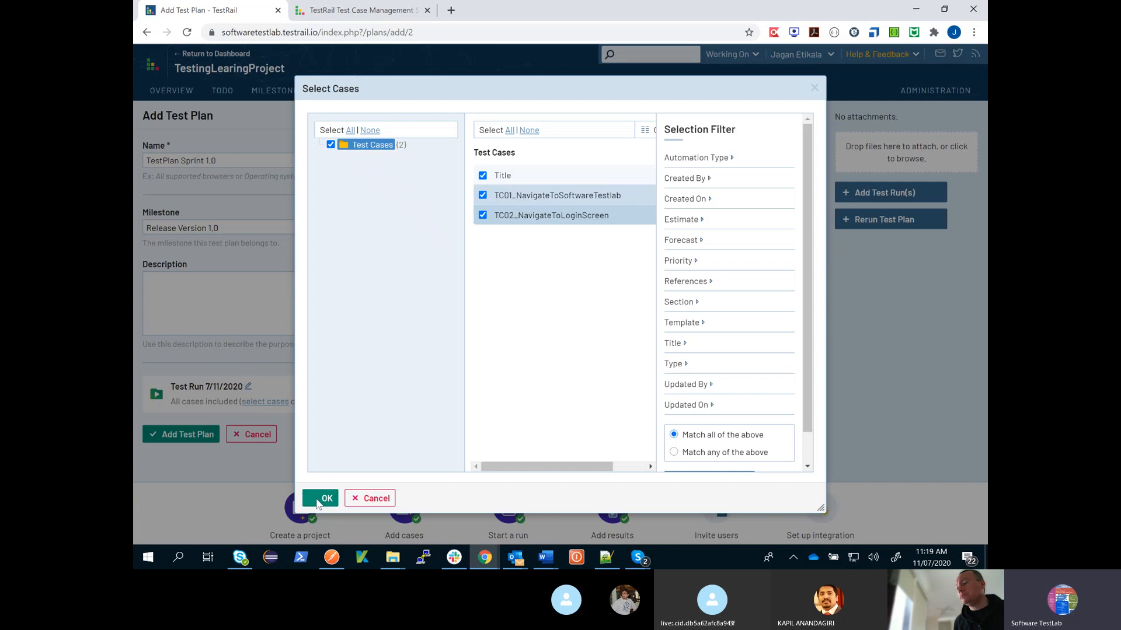
{"action": "left_click", "coordinate": [320, 499]}
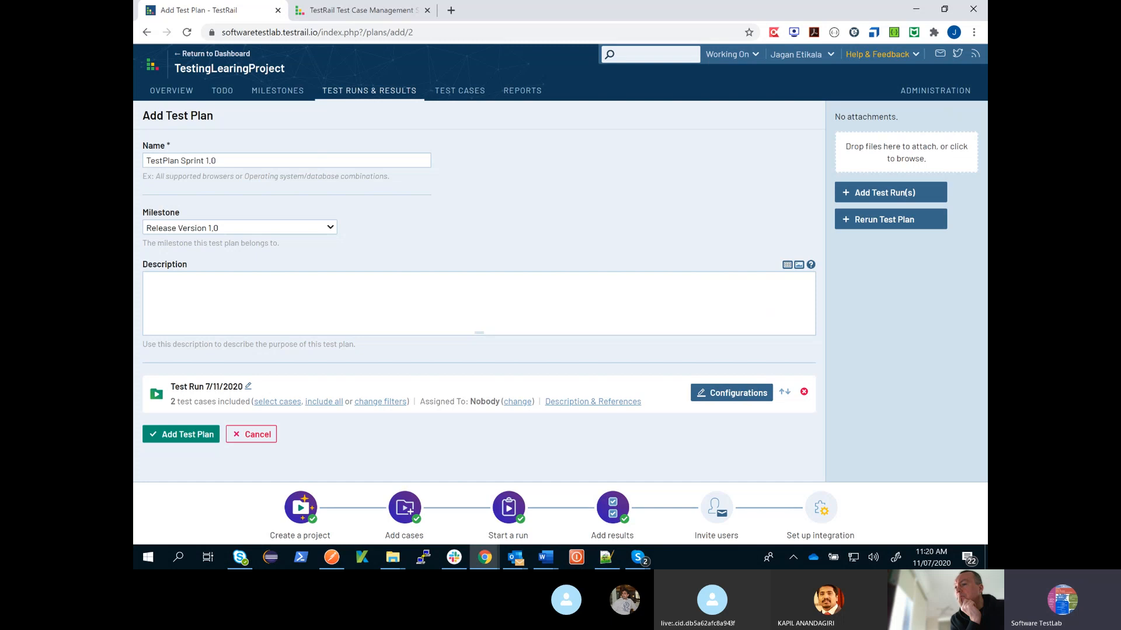
- Assign the test run in the new plan to the only listed user
{"action": "left_click", "coordinate": [521, 402]}
{"action": "left_click", "coordinate": [607, 293]}
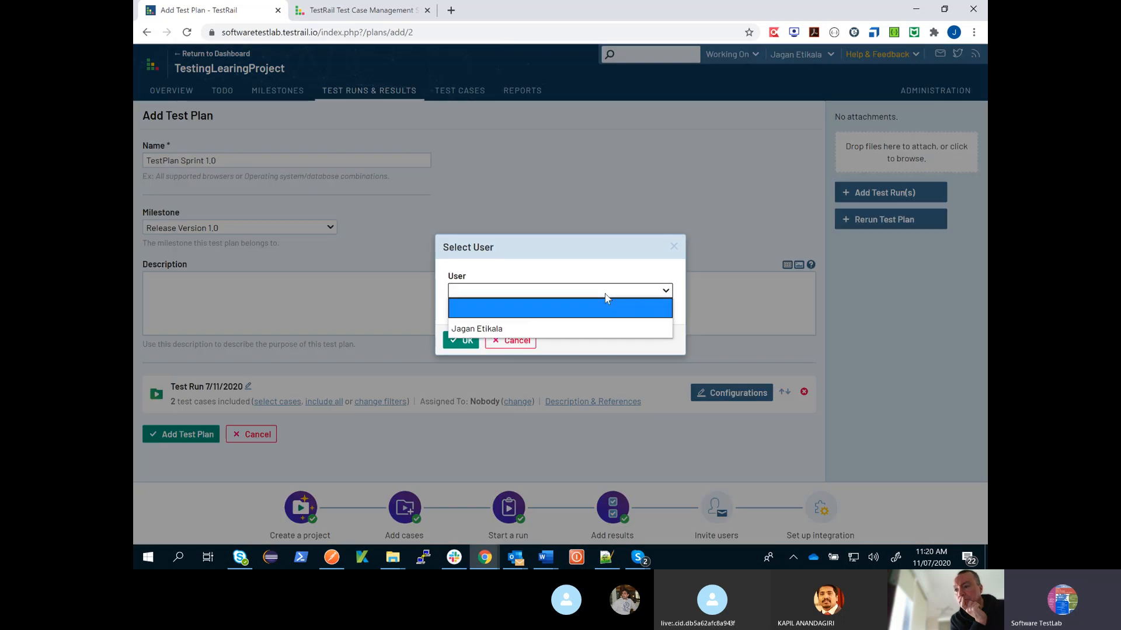
{"action": "left_click", "coordinate": [551, 326]}
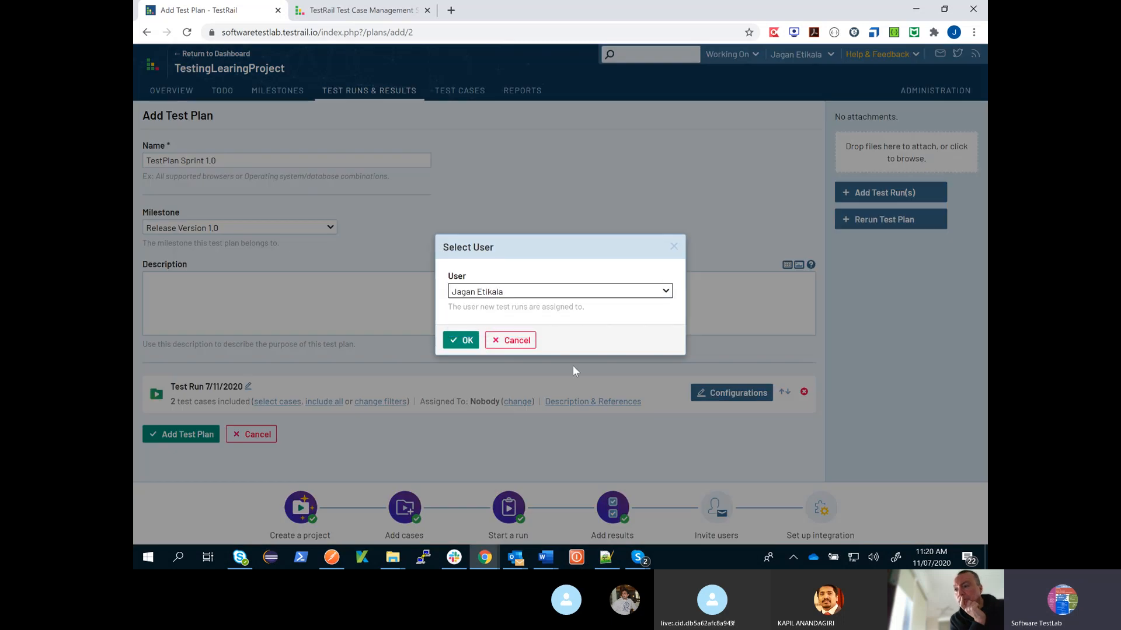
{"action": "left_click", "coordinate": [464, 340]}
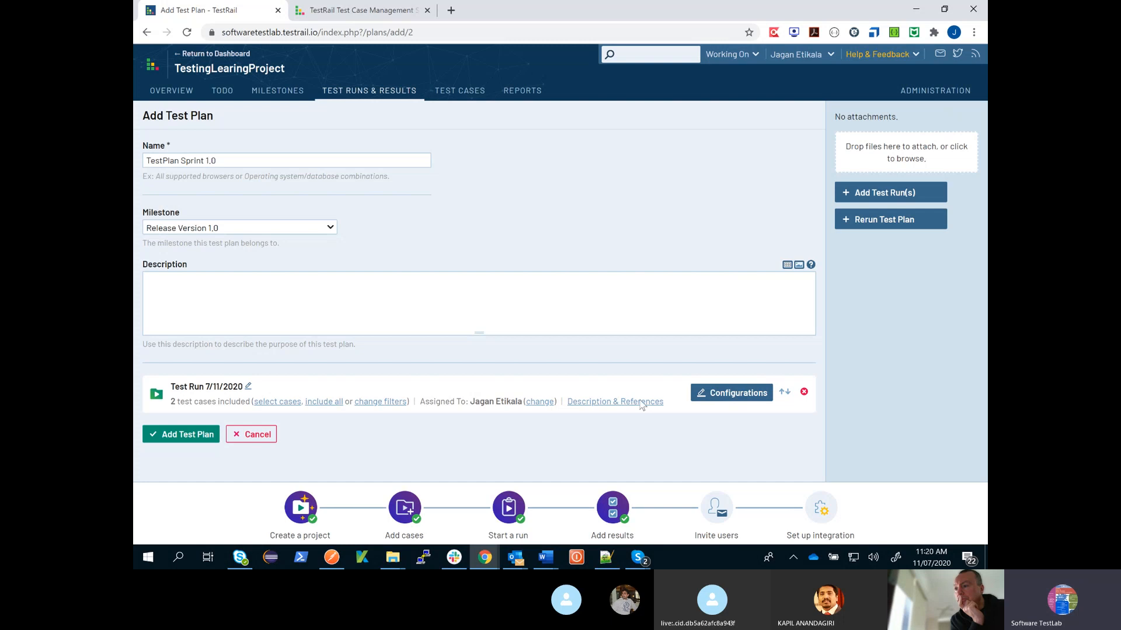
- Open the configurations of the plan's test run and add a configuration group named "Web Testing"
{"action": "left_click", "coordinate": [735, 394]}
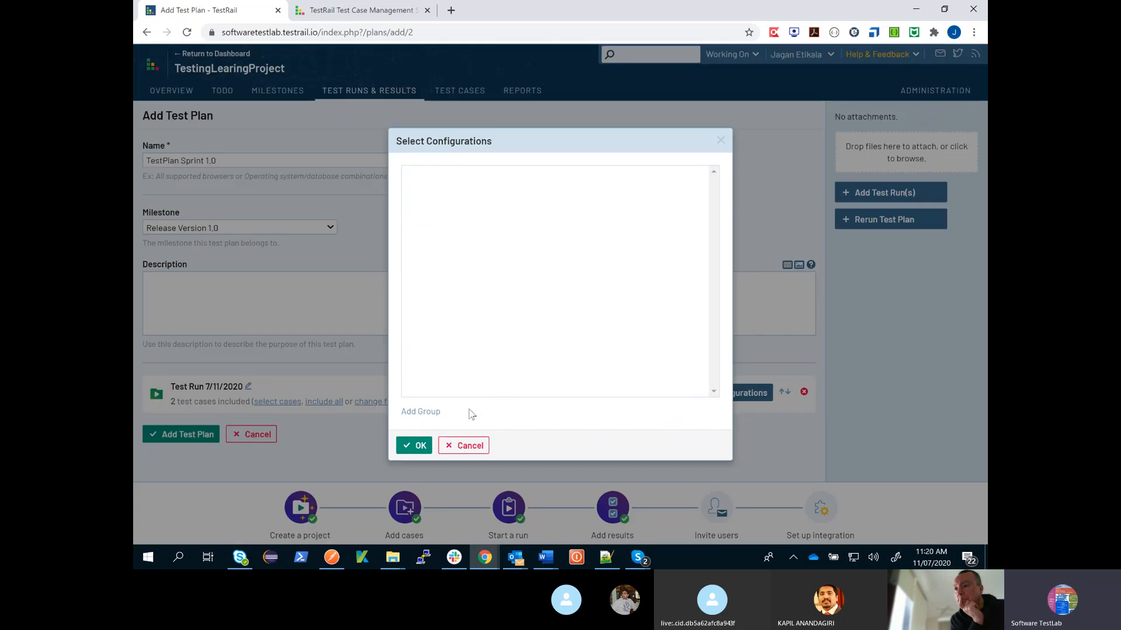
{"action": "left_click", "coordinate": [431, 412]}
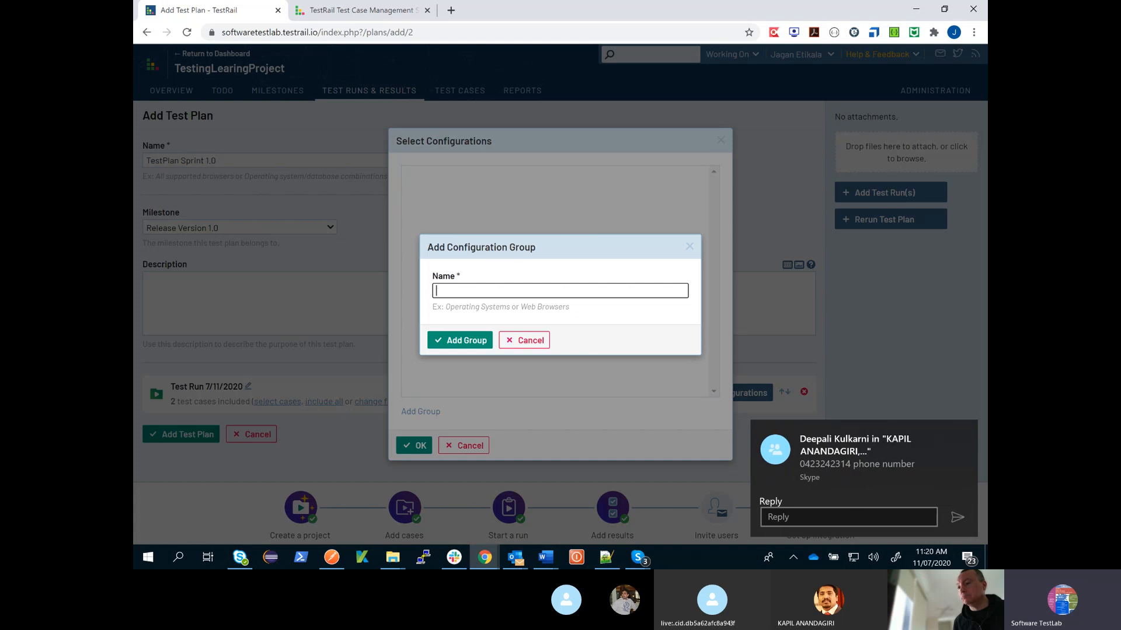
{"action": "type", "text": "W"}
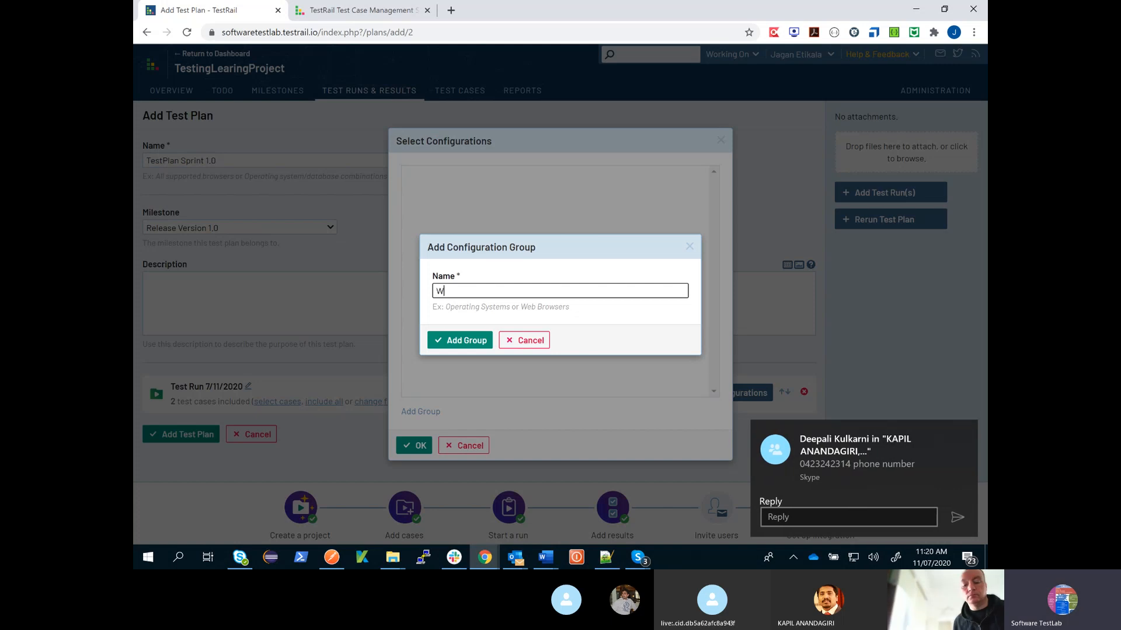
{"action": "type", "text": "eb Testing"}
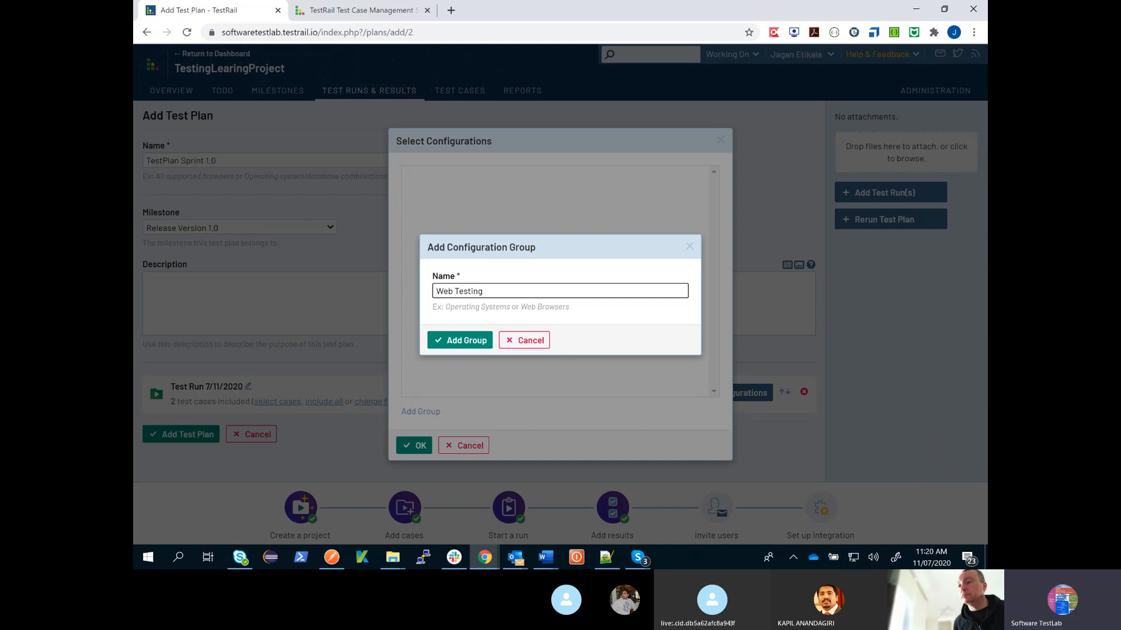
{"action": "left_click", "coordinate": [480, 346]}
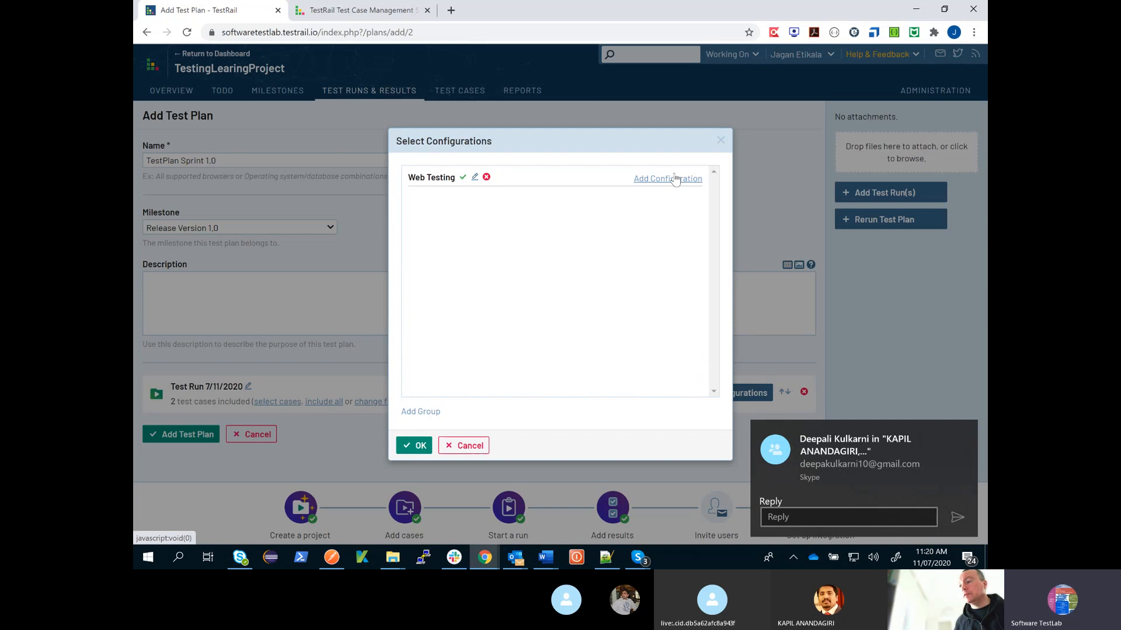
- Add the configurations "Chrome Browser" and "IE Browser" to the Web Testing group
{"action": "left_click", "coordinate": [675, 179]}
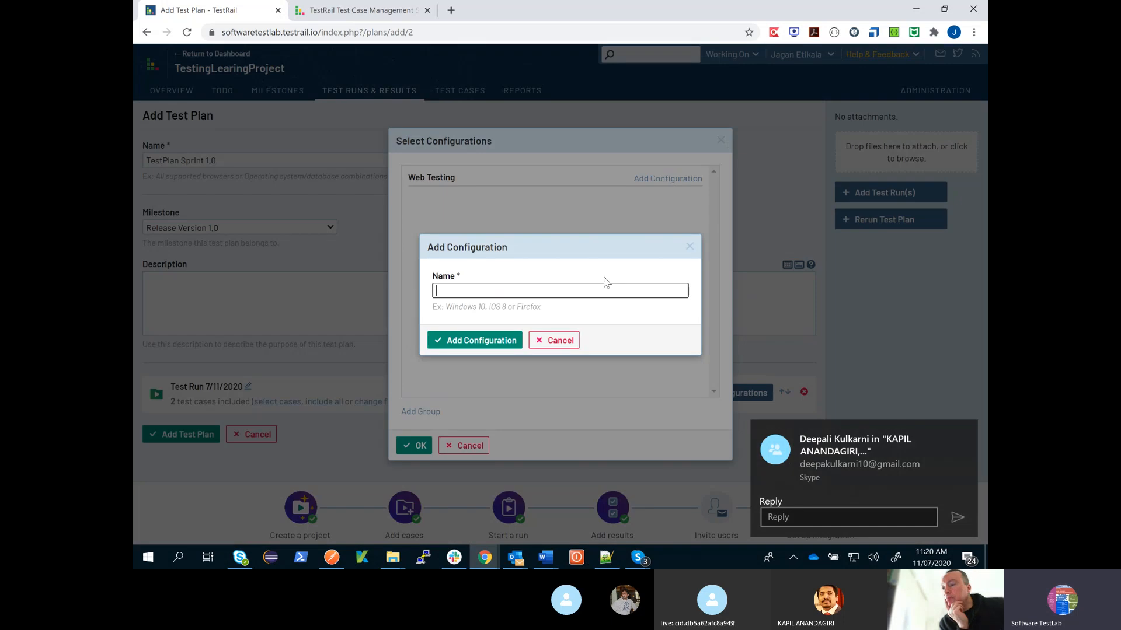
{"action": "type", "text": "Chrome Browser"}
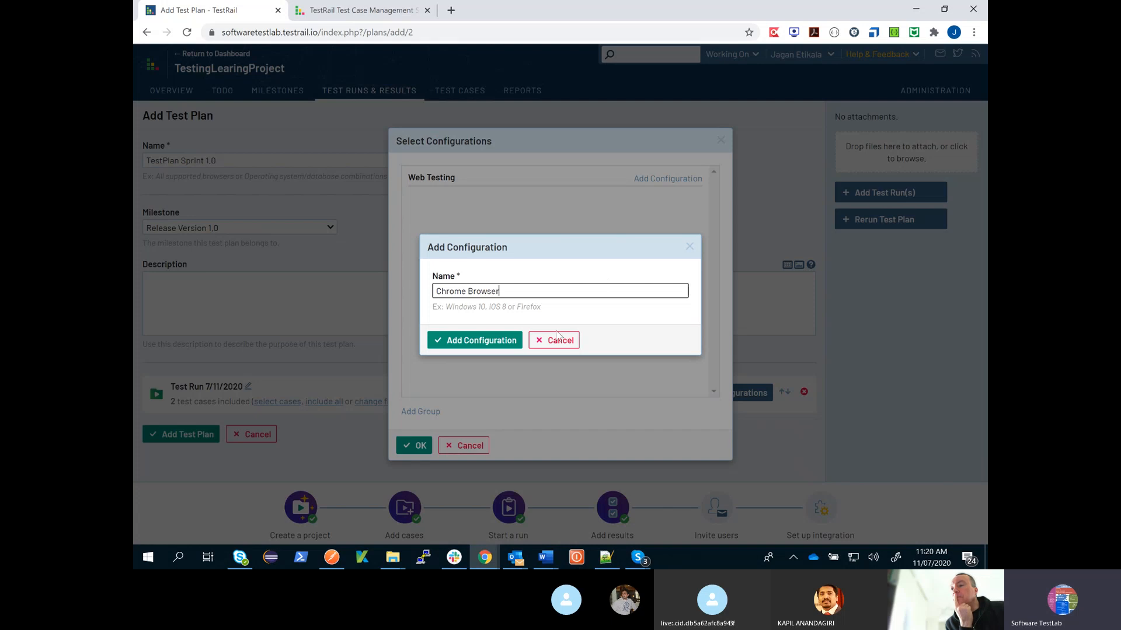
{"action": "left_click", "coordinate": [499, 343]}
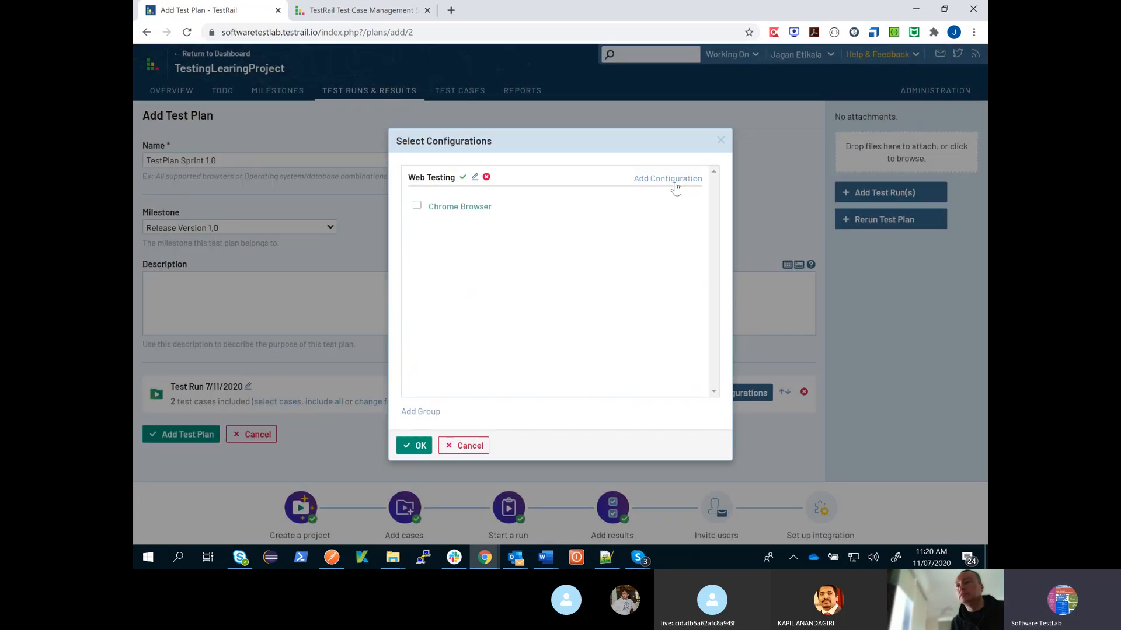
{"action": "left_click", "coordinate": [677, 186]}
{"action": "type", "text": "i"}
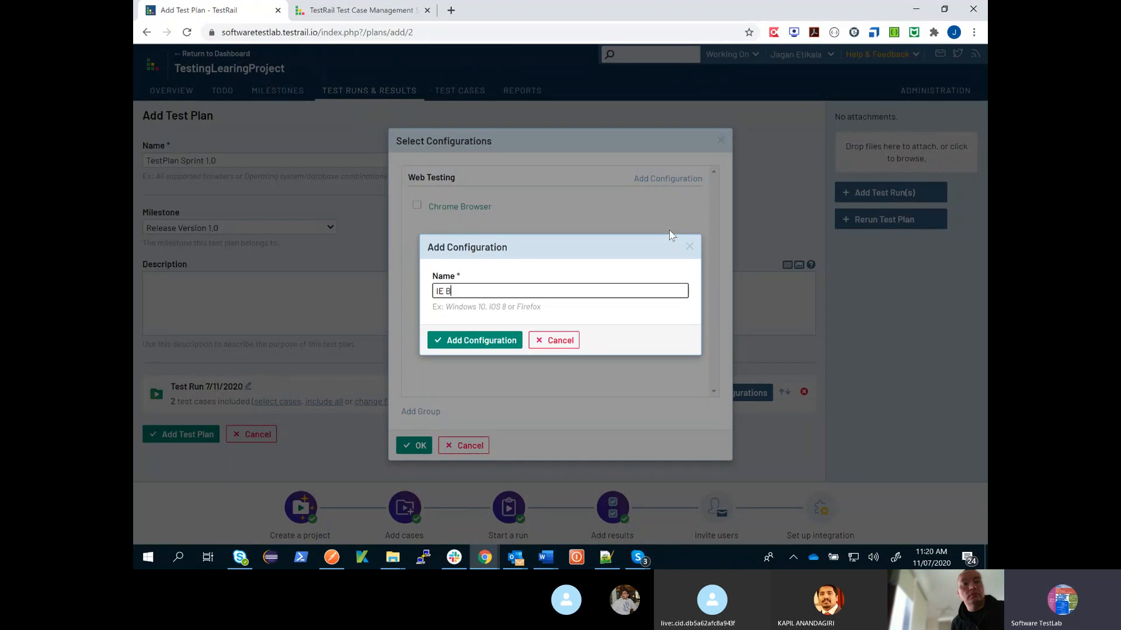
{"action": "type", "text": "rowser"}
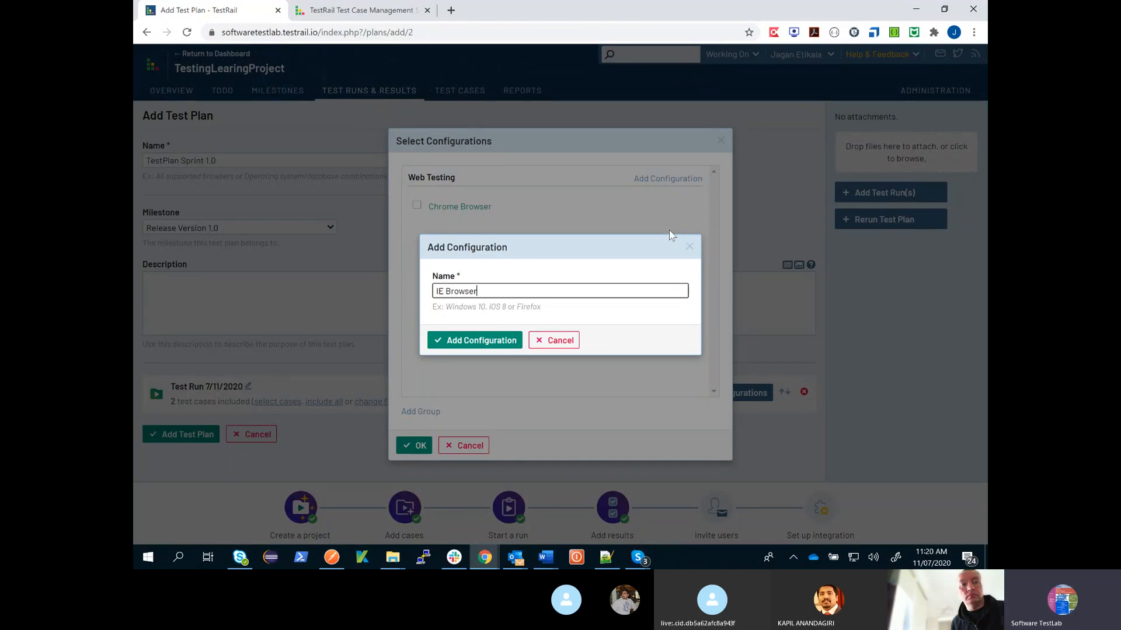
{"action": "left_click", "coordinate": [492, 344]}
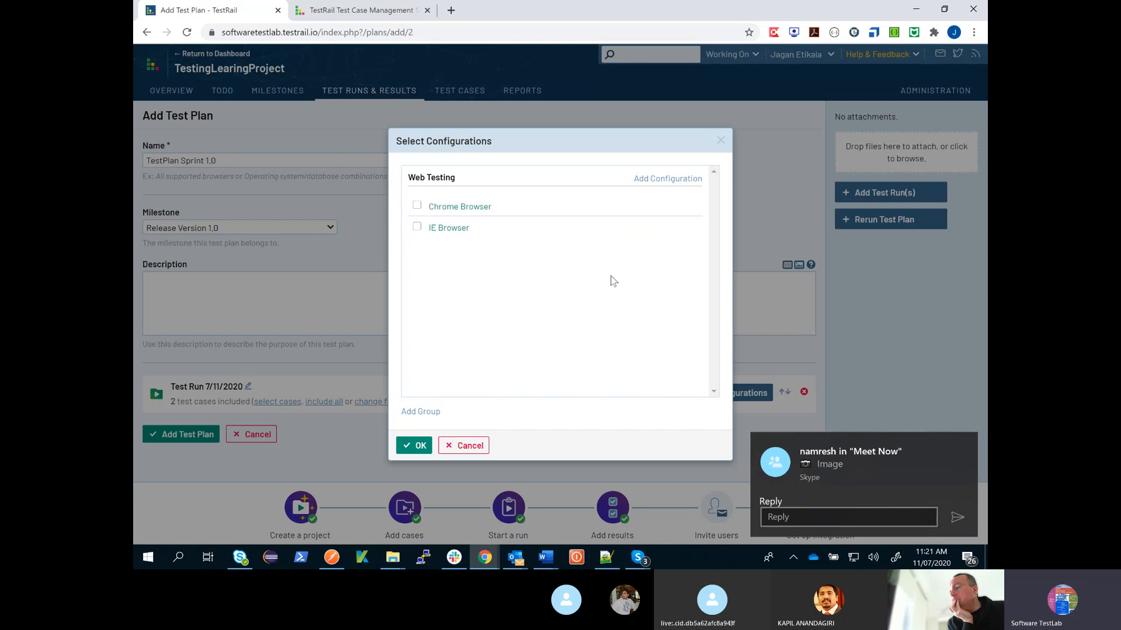
- Add a second configuration group named "OS"
{"action": "left_click", "coordinate": [435, 413]}
{"action": "type", "text": "os"}
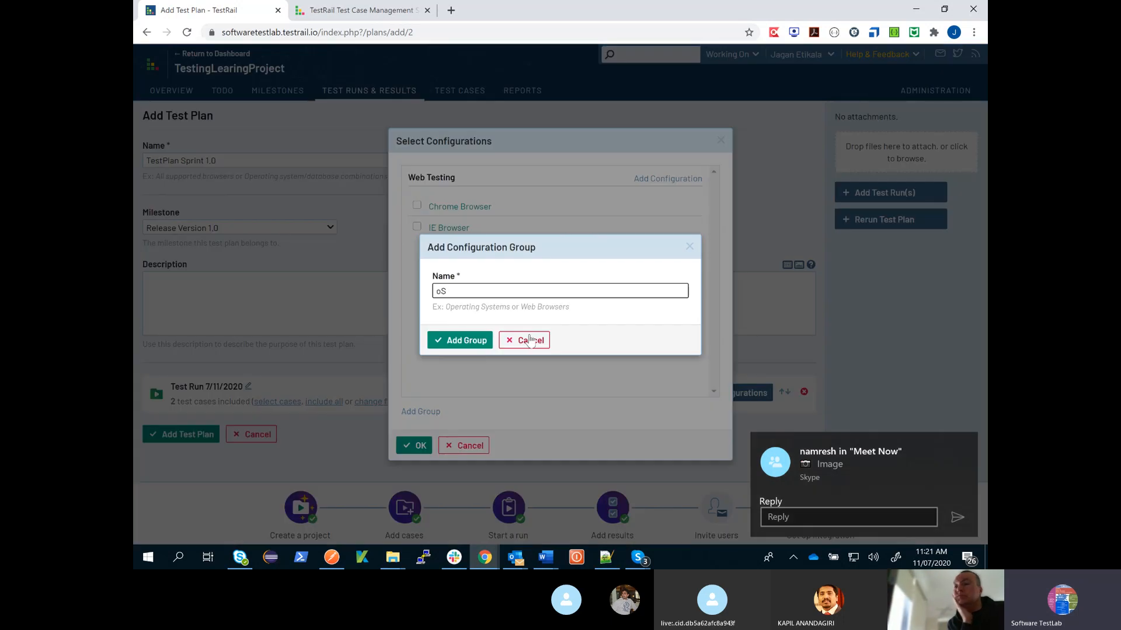
{"action": "key", "text": "BackSpace"}
{"action": "key", "text": "BackSpace"}
{"action": "type", "text": "OS"}
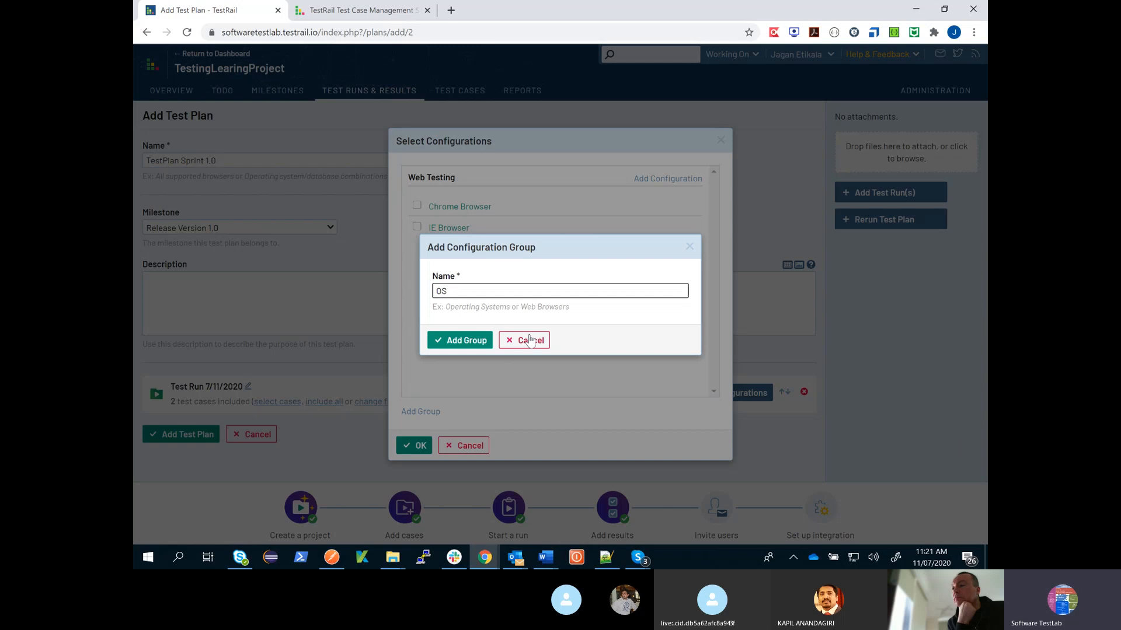
{"action": "left_click", "coordinate": [471, 345]}
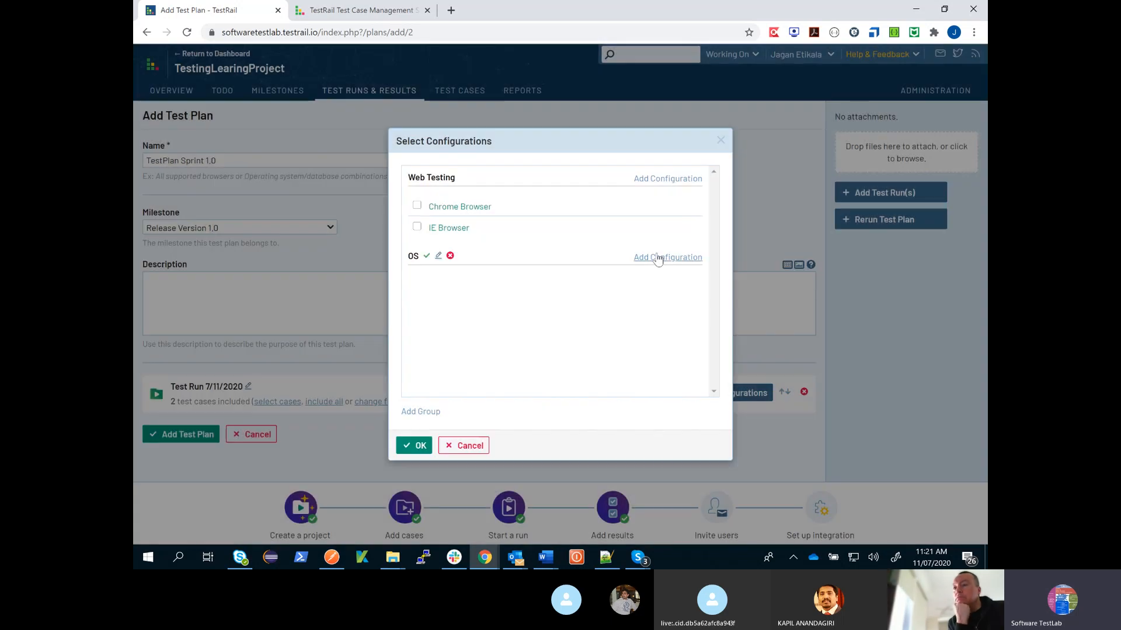
- Add the configurations "Windows" and "MAC" to the OS group
{"action": "left_click", "coordinate": [658, 256]}
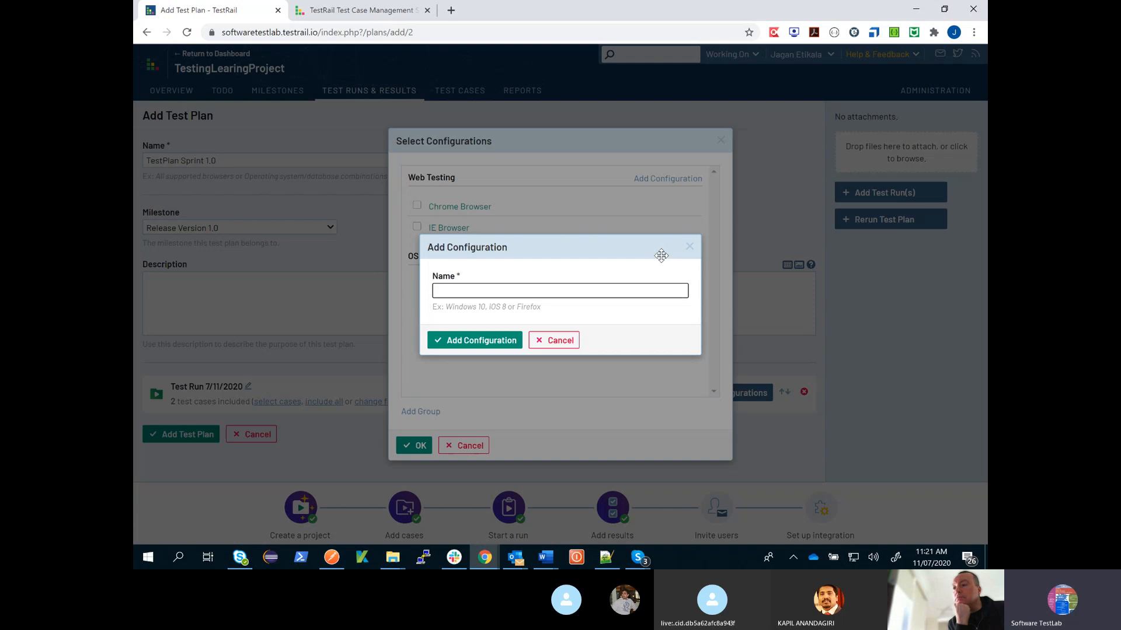
{"action": "type", "text": "Windows"}
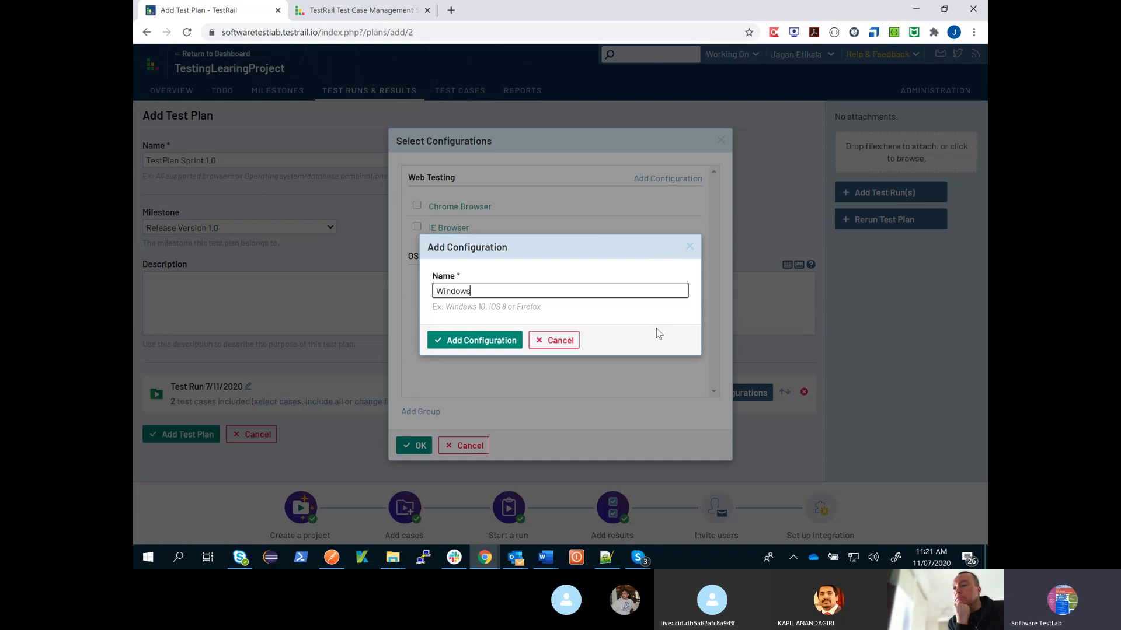
{"action": "left_click", "coordinate": [516, 344]}
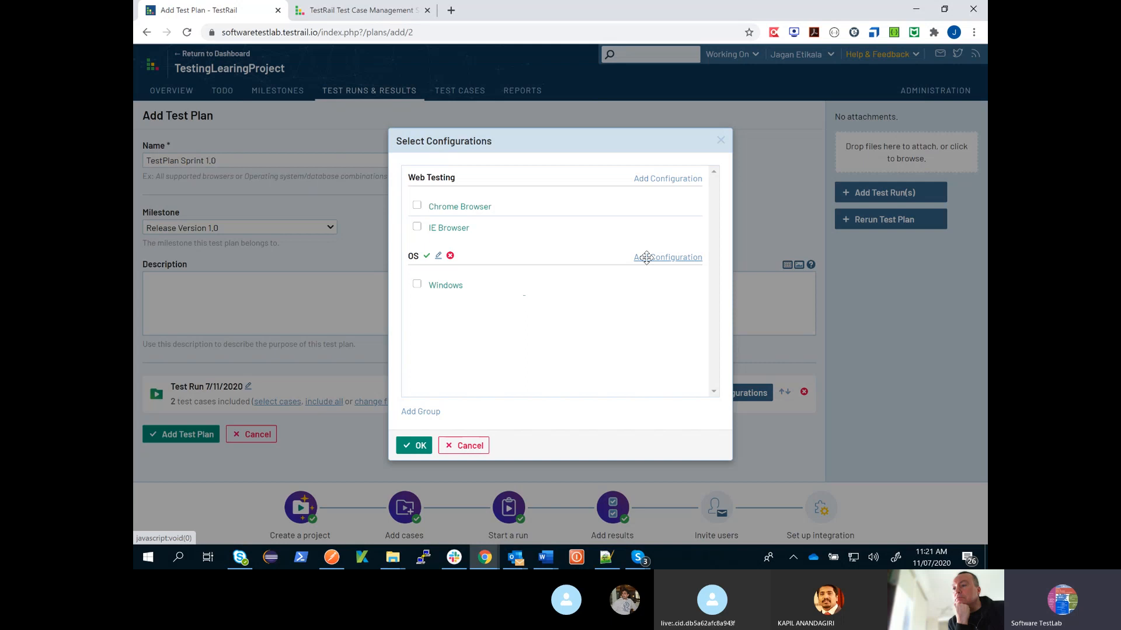
{"action": "left_click", "coordinate": [646, 257]}
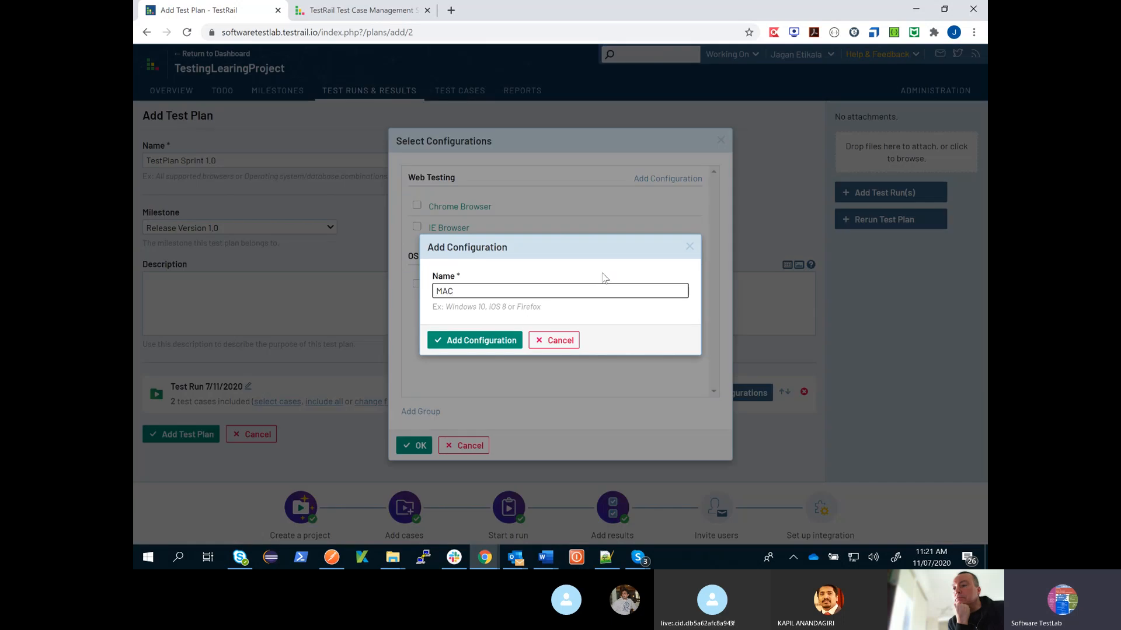
{"action": "left_click", "coordinate": [486, 343]}
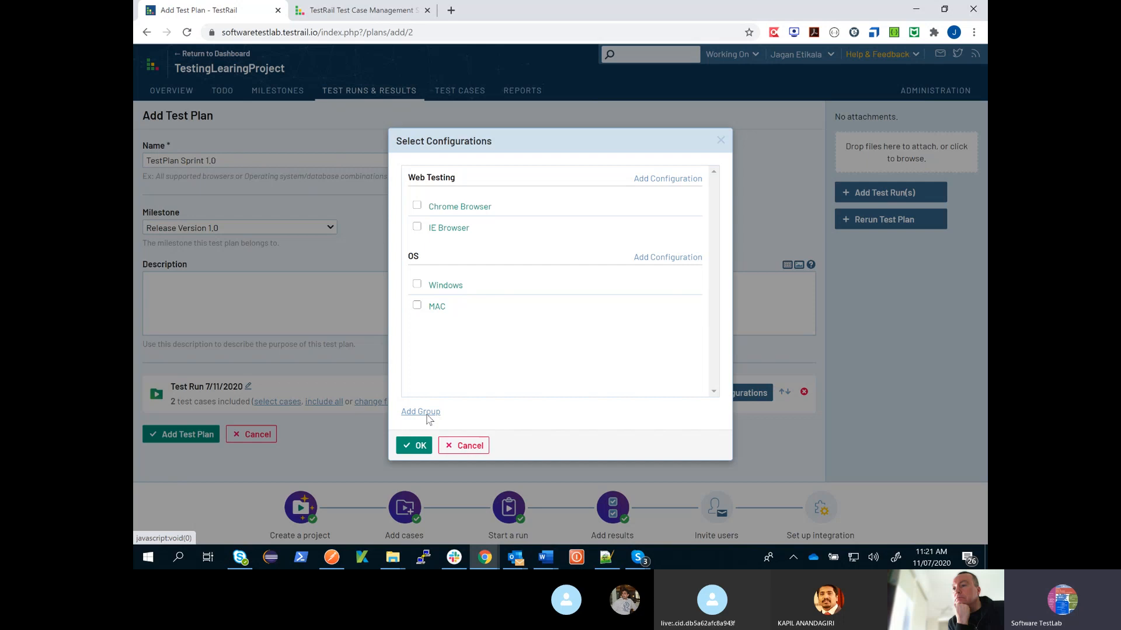
- Add a configuration group named "DB" with the configurations "Oracle" and "DB2", and accept the configuration selection without choosing any
{"action": "left_click", "coordinate": [424, 413]}
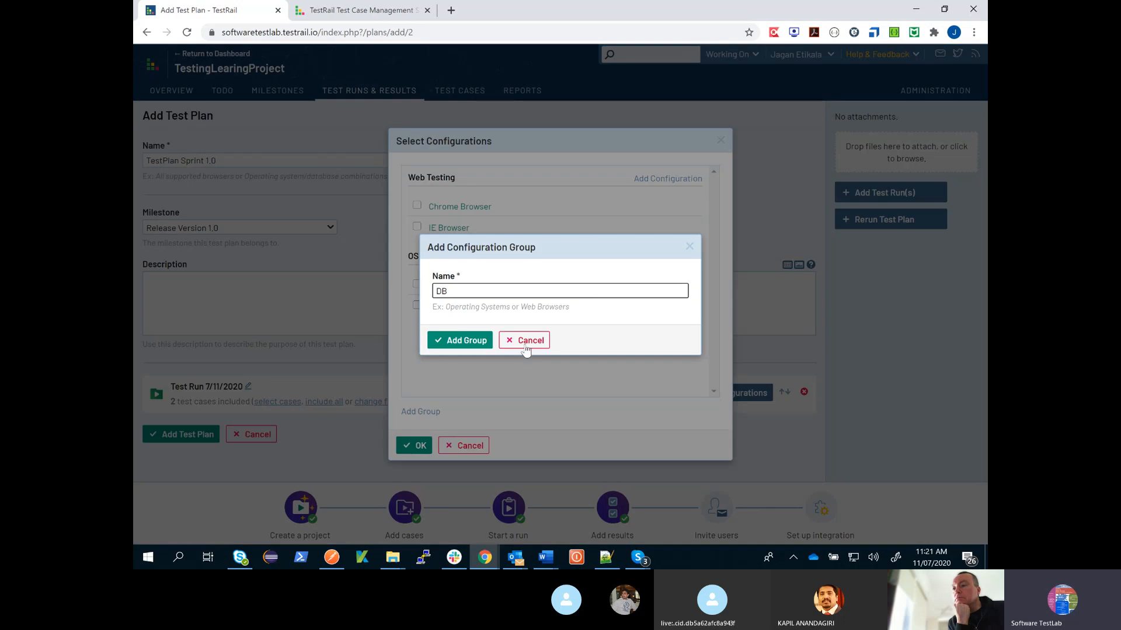
{"action": "left_click", "coordinate": [455, 342]}
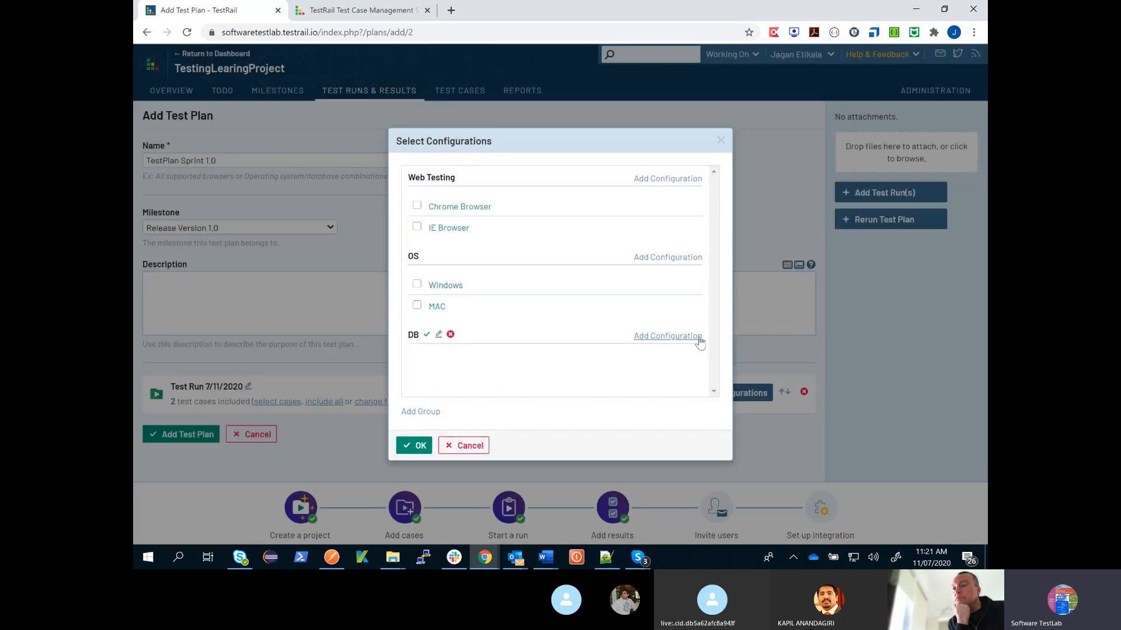
{"action": "left_click", "coordinate": [699, 341]}
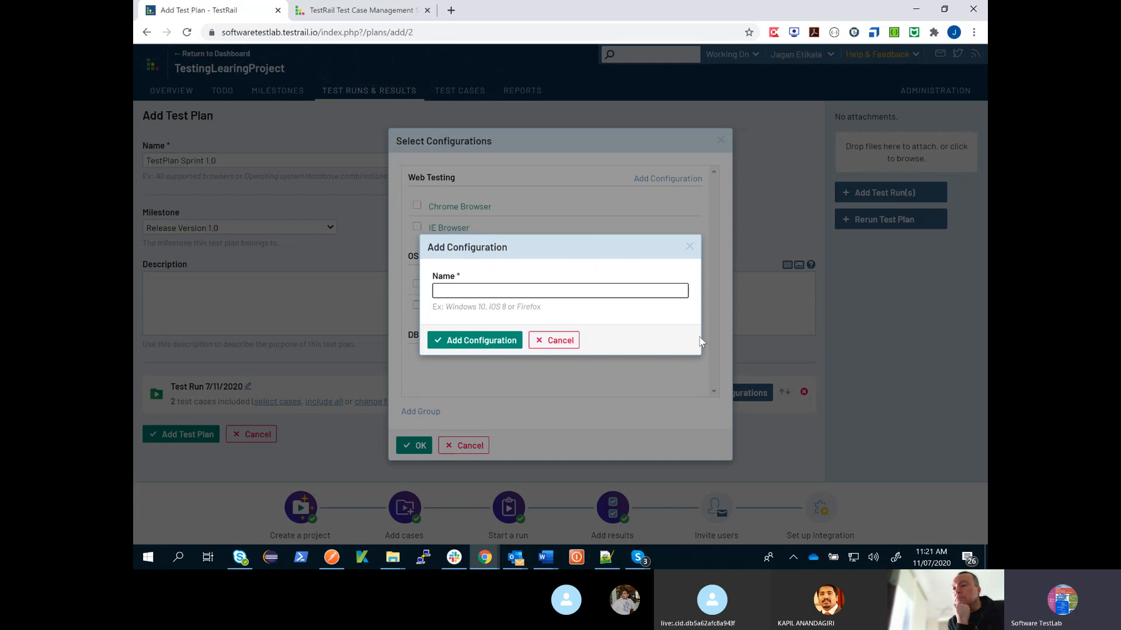
{"action": "type", "text": "Or"}
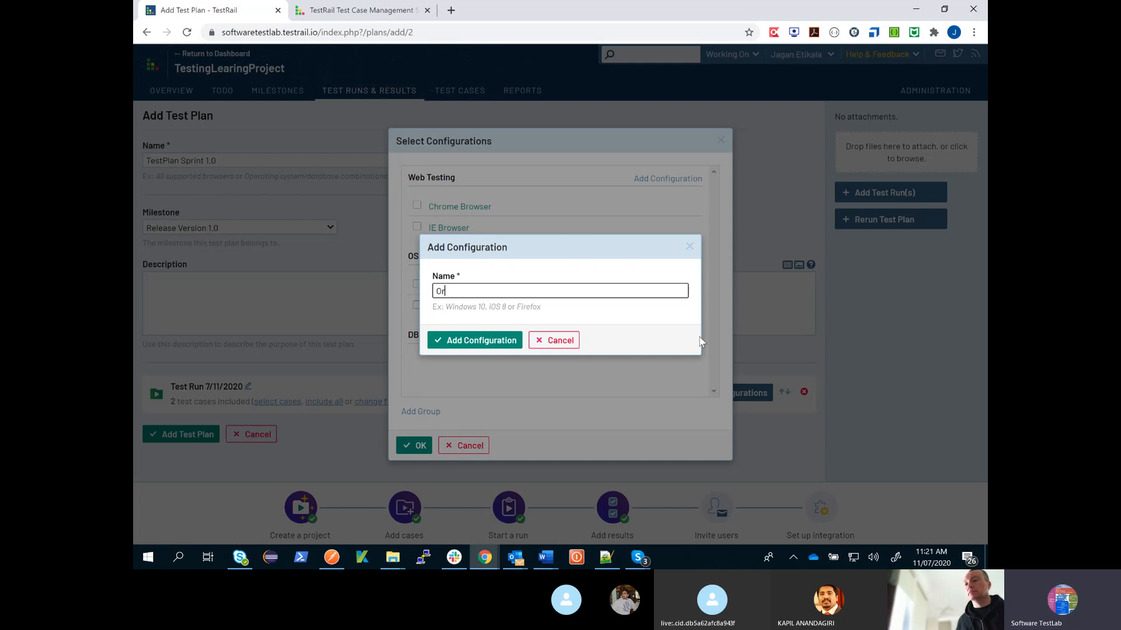
{"action": "type", "text": "acle"}
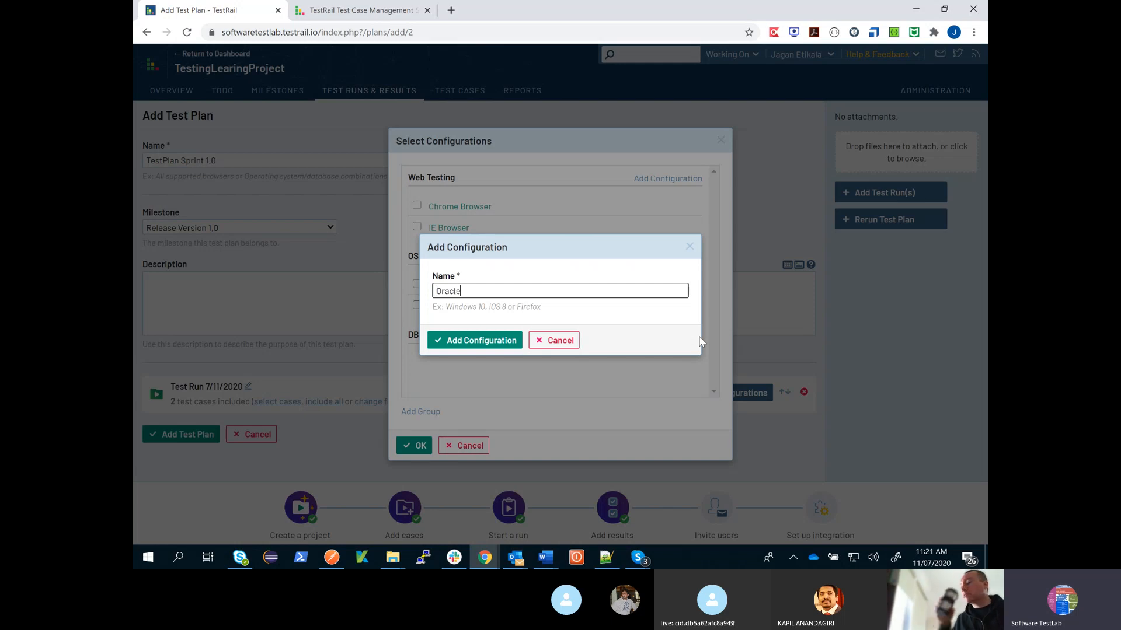
{"action": "left_click", "coordinate": [487, 340]}
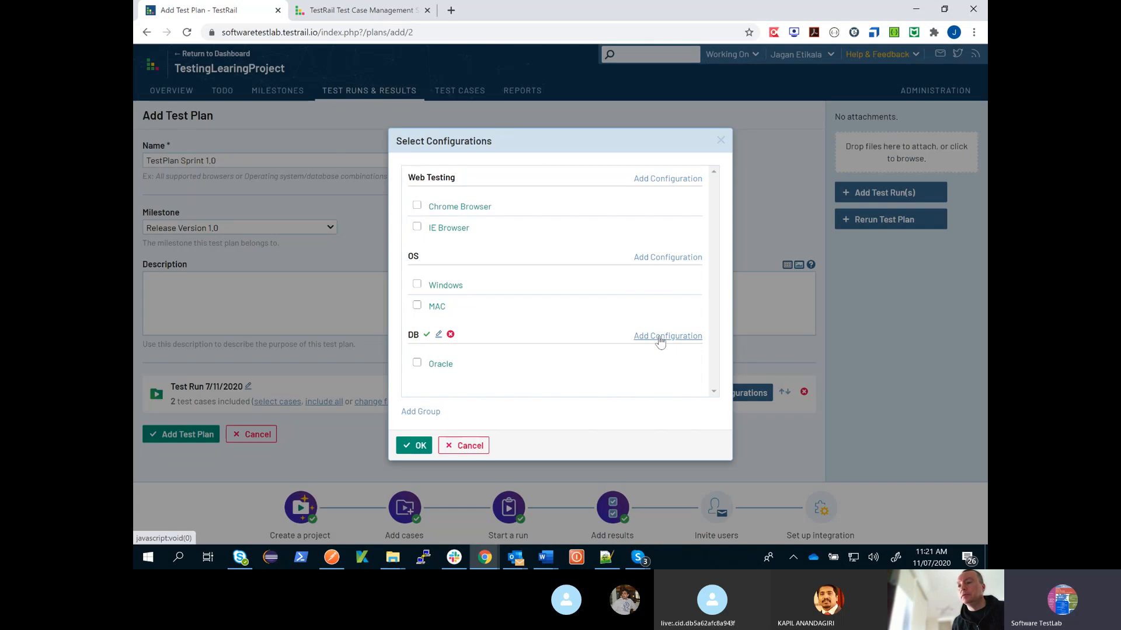
{"action": "left_click", "coordinate": [660, 341]}
{"action": "type", "text": "DB@"}
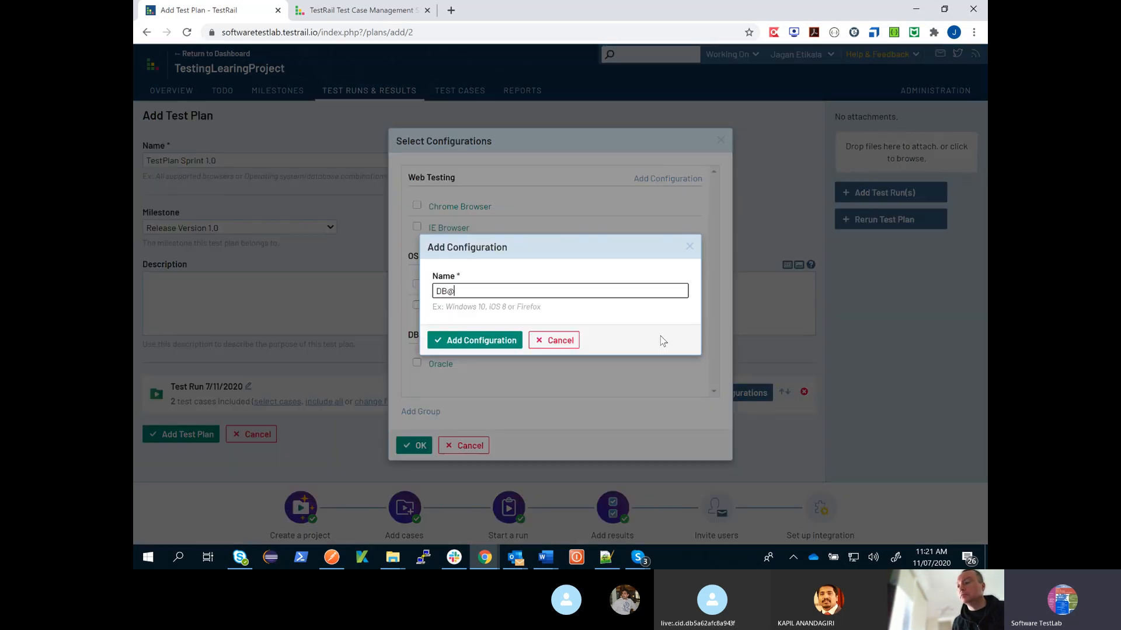
{"action": "type", "text": "2"}
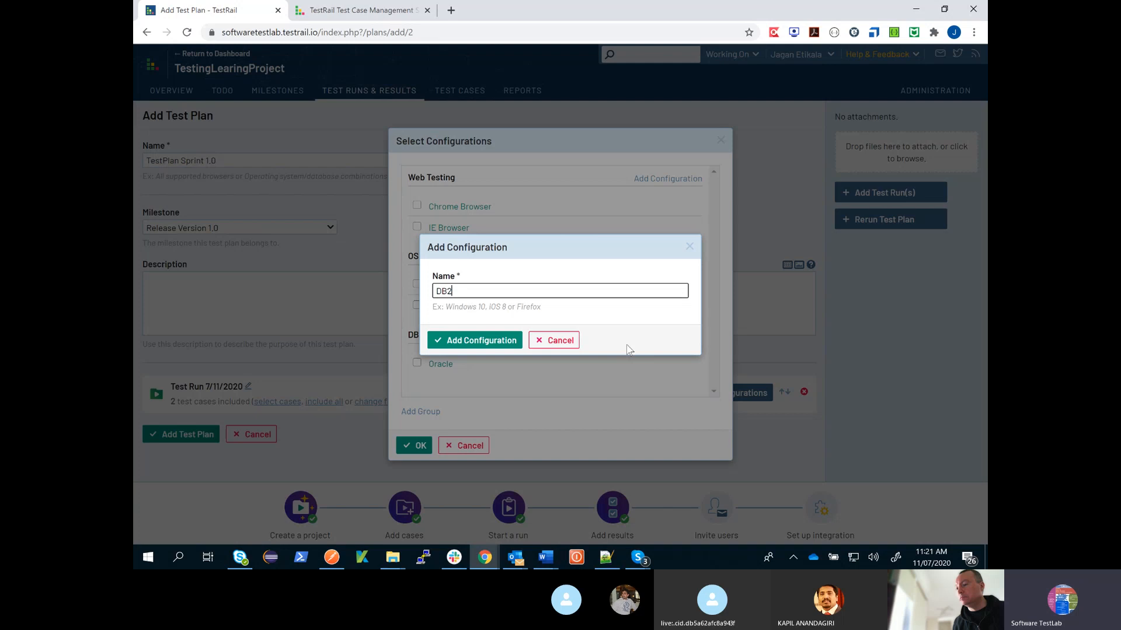
{"action": "left_click", "coordinate": [488, 343]}
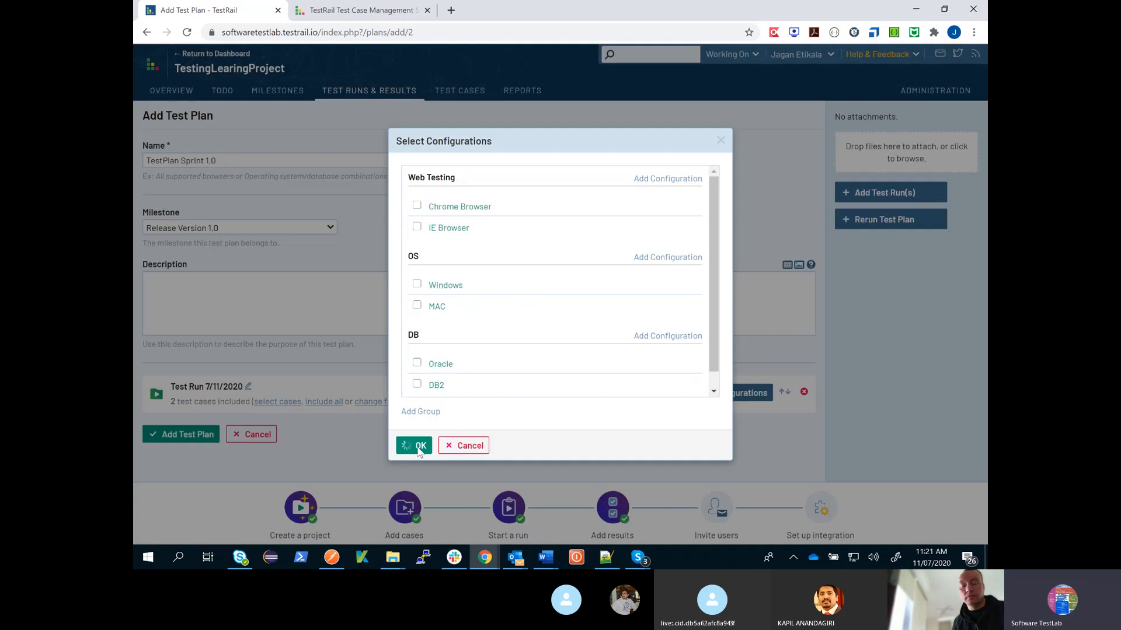
{"action": "left_click", "coordinate": [419, 448]}
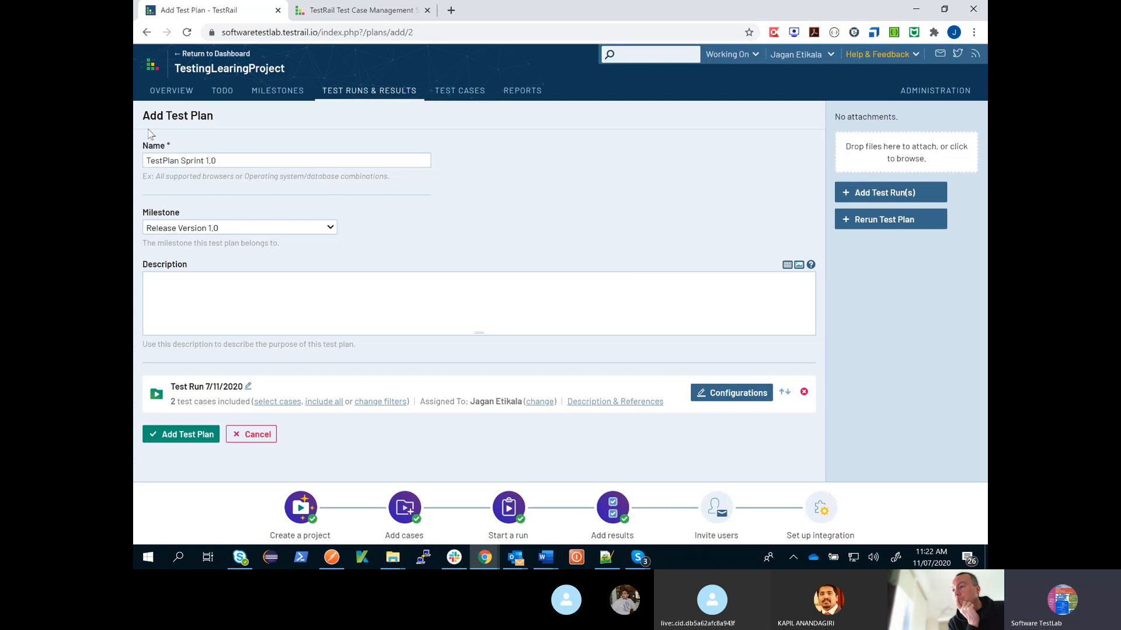
- Leave the unsaved test plan and review the milestones, test runs and activity on the project overview
{"action": "left_click", "coordinate": [172, 90]}
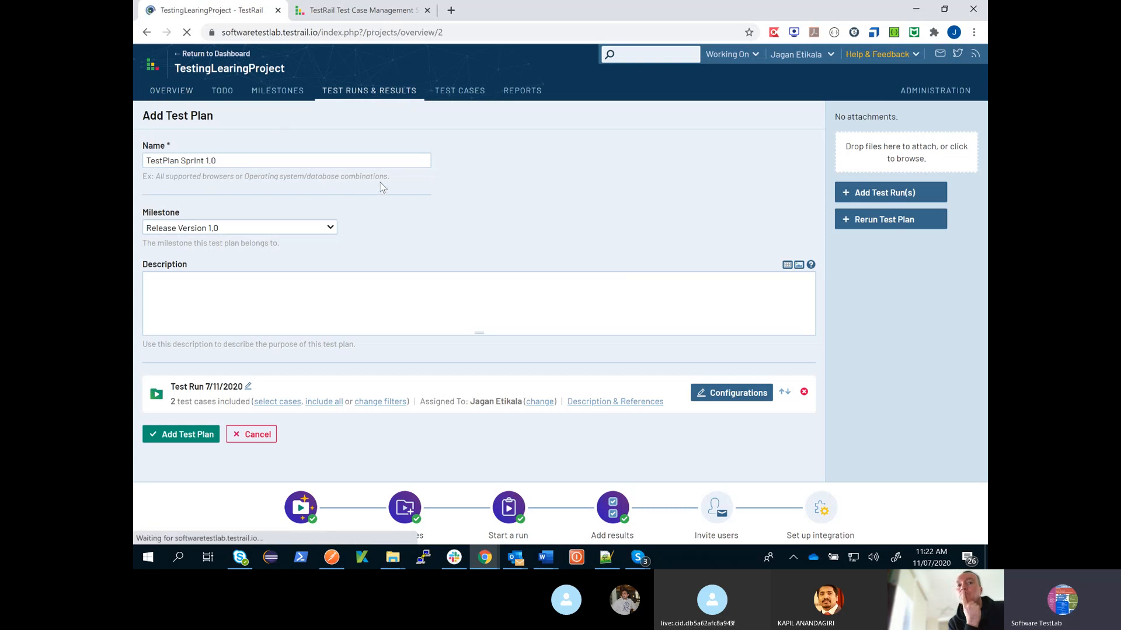
{"action": "scroll", "coordinate": [421, 239], "scroll_direction": "down", "scroll_amount": 1}
{"action": "scroll", "coordinate": [421, 239], "scroll_direction": "down", "scroll_amount": 1}
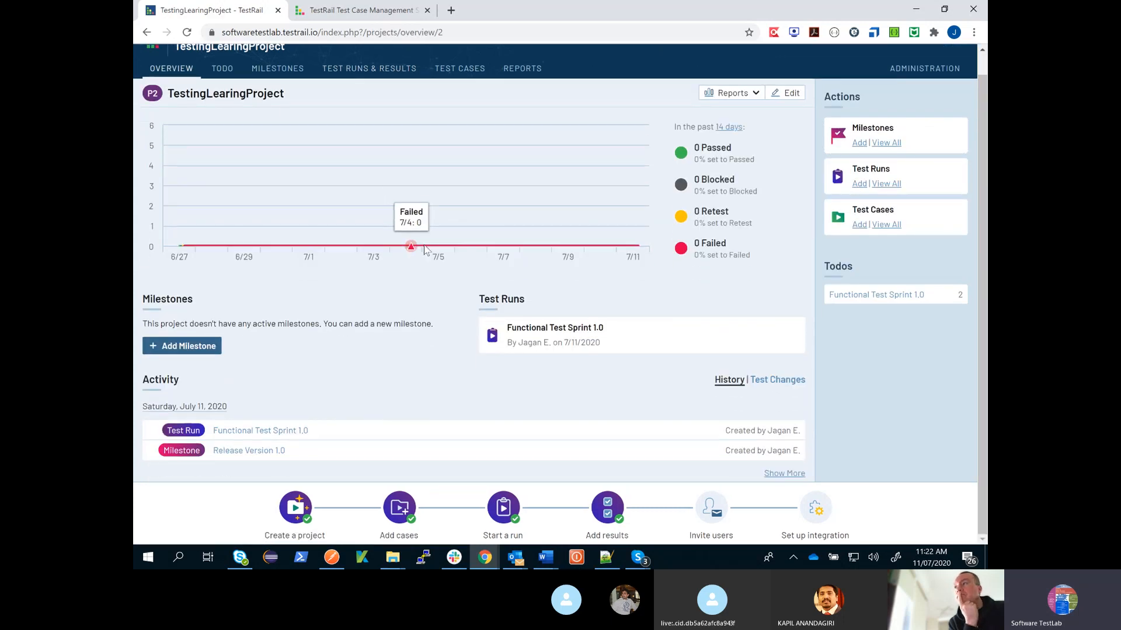
{"action": "scroll", "coordinate": [327, 222], "scroll_direction": "up", "scroll_amount": 1}
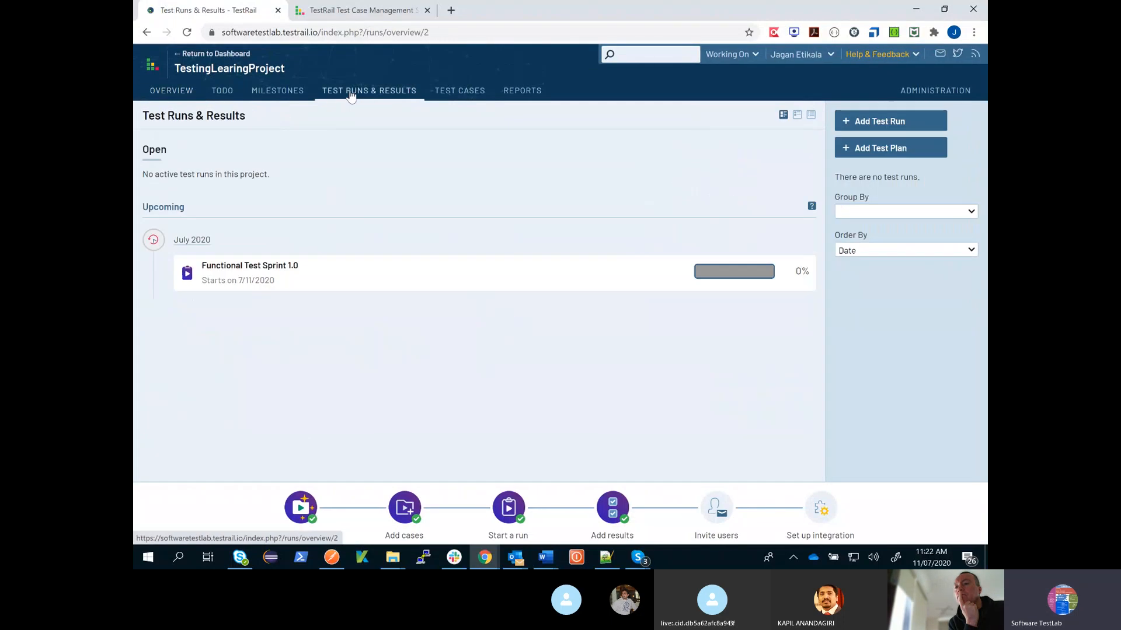
- Look through the project's test runs, its milestones and the empty test plan form
{"action": "left_click", "coordinate": [189, 34]}
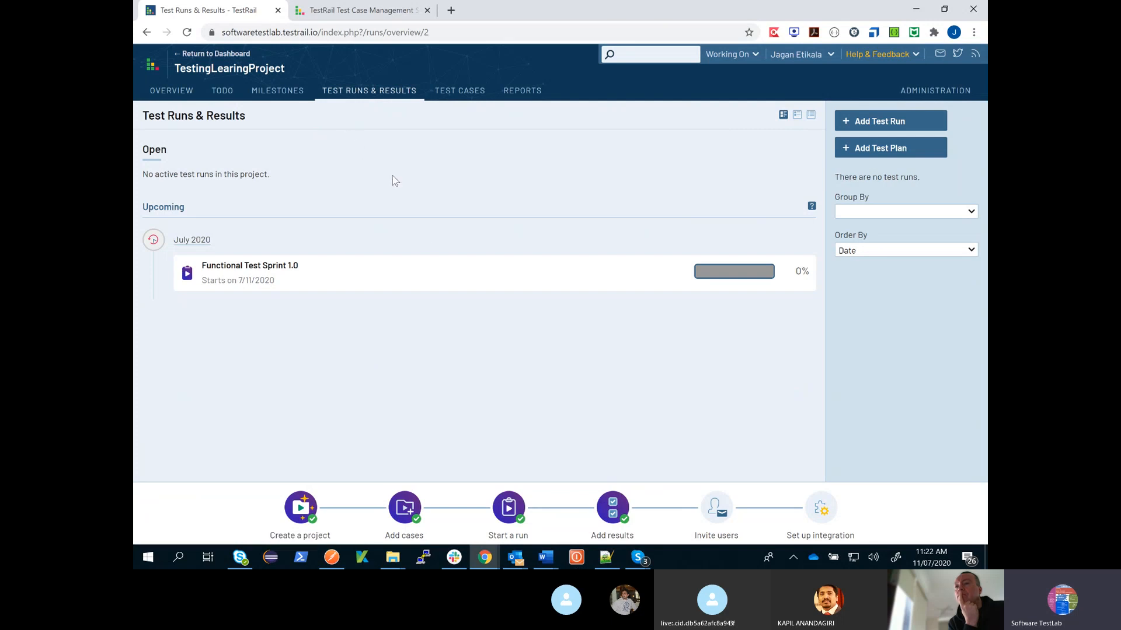
{"action": "left_click", "coordinate": [187, 32]}
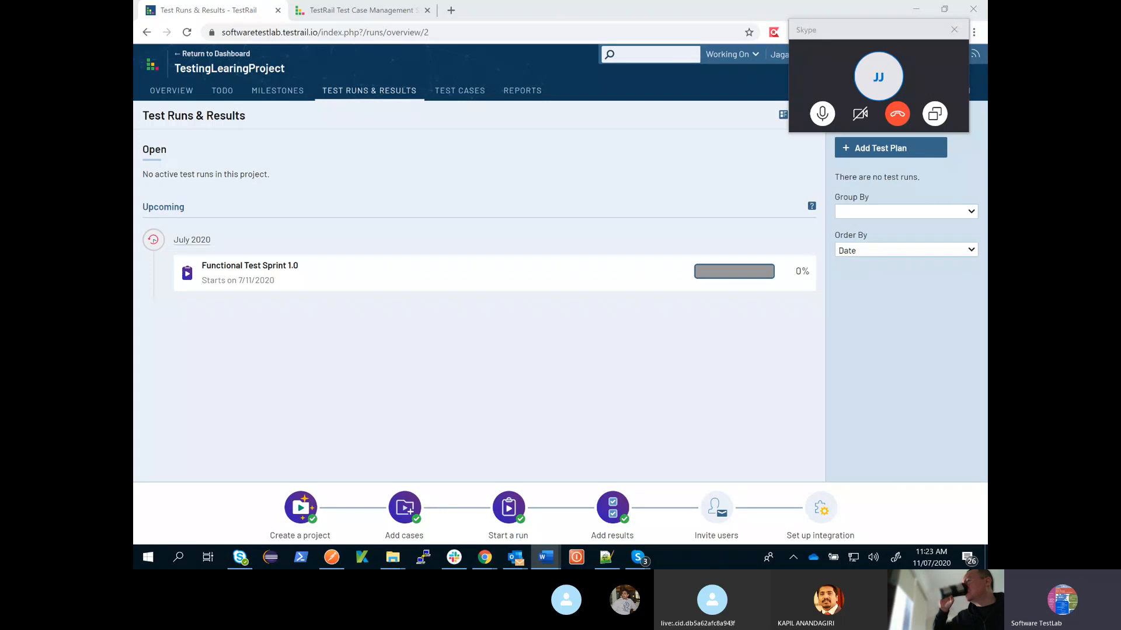
{"action": "left_click", "coordinate": [901, 165]}
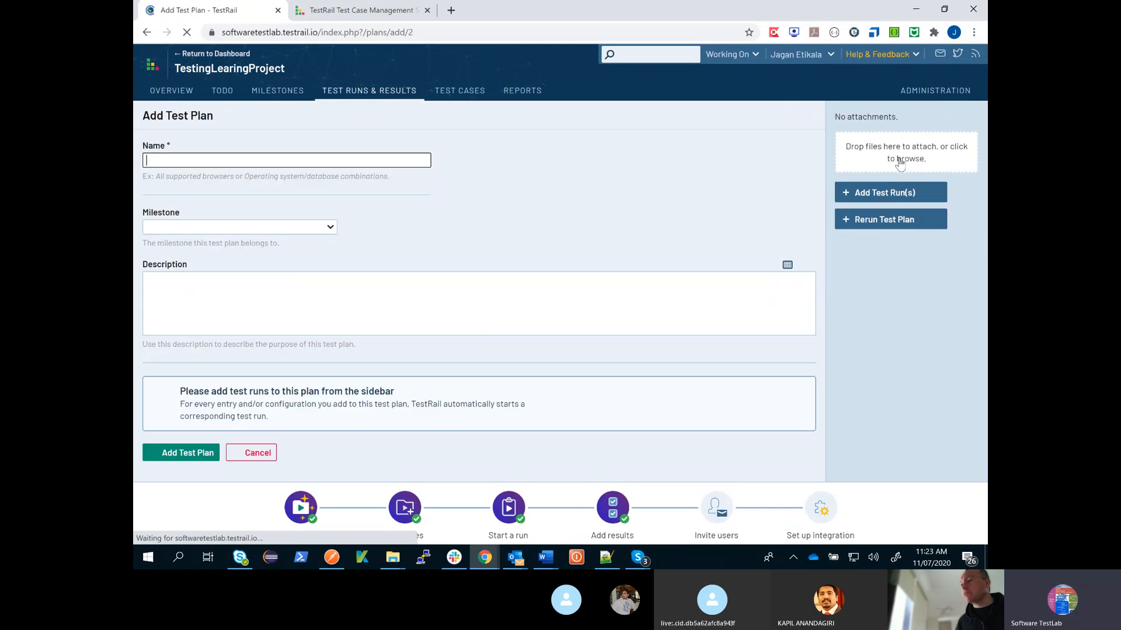
{"action": "left_click", "coordinate": [278, 91]}
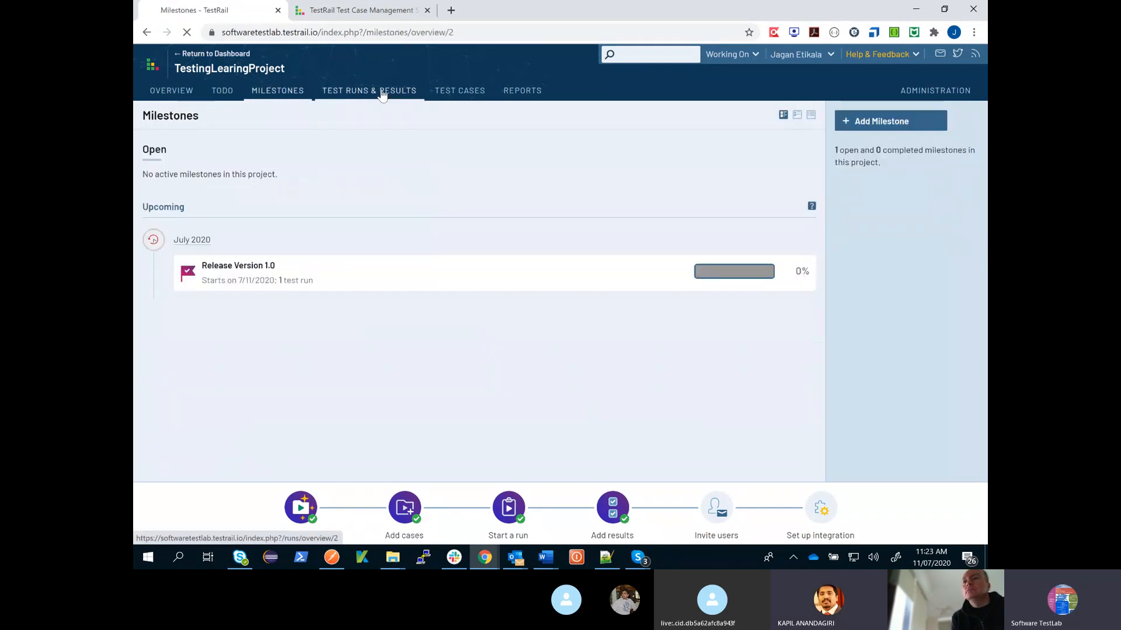
{"action": "left_click", "coordinate": [374, 93]}
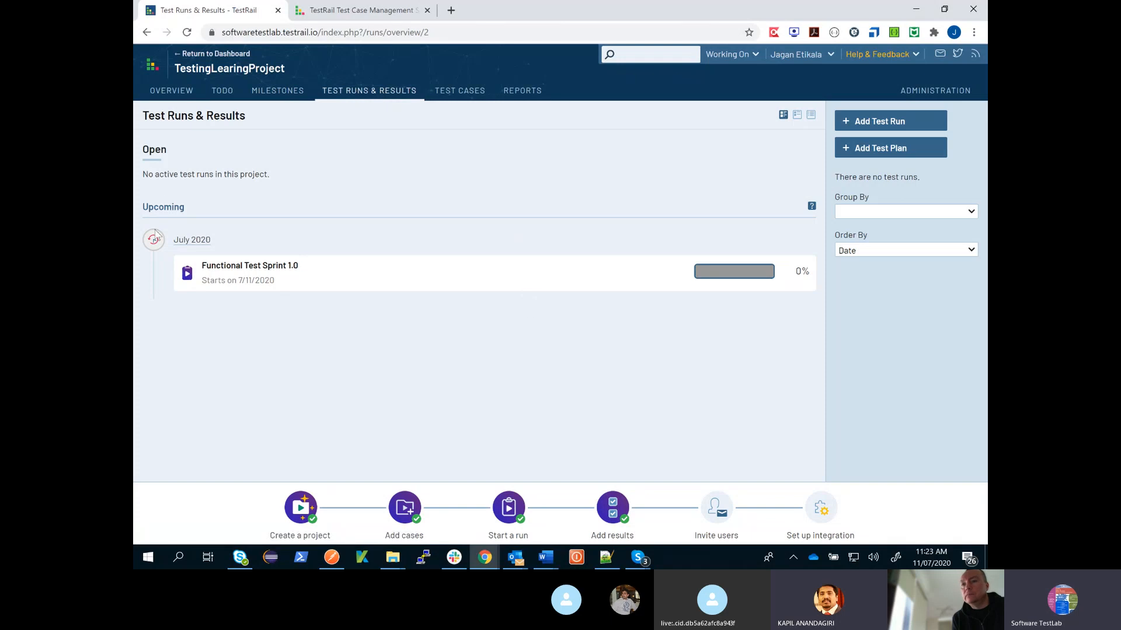
{"action": "left_click", "coordinate": [882, 149]}
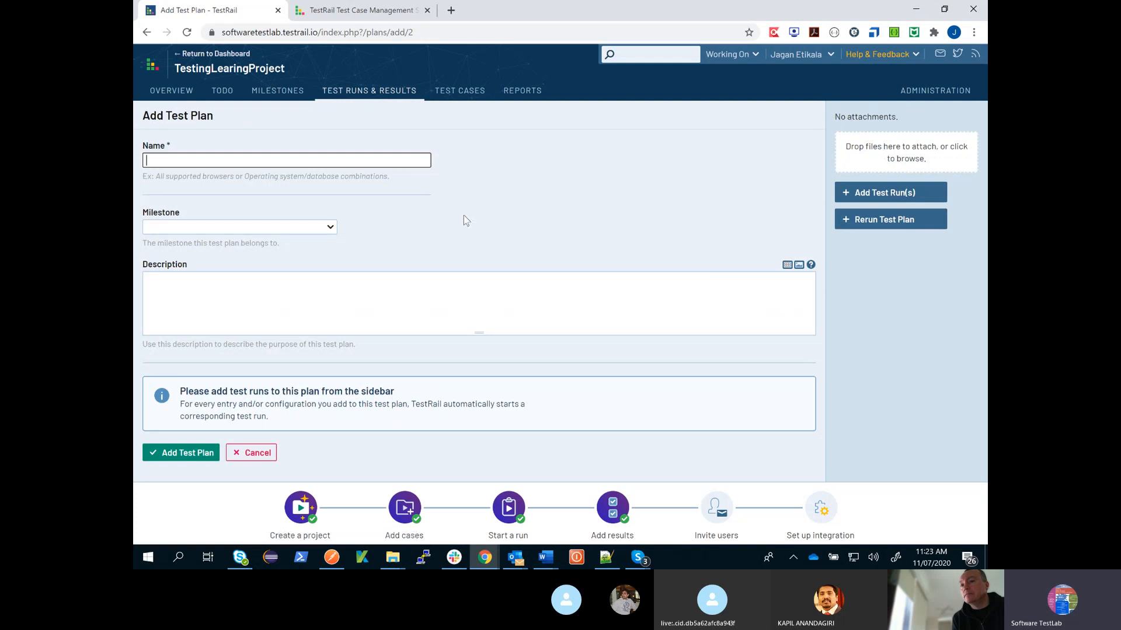
{"action": "left_click", "coordinate": [187, 34]}
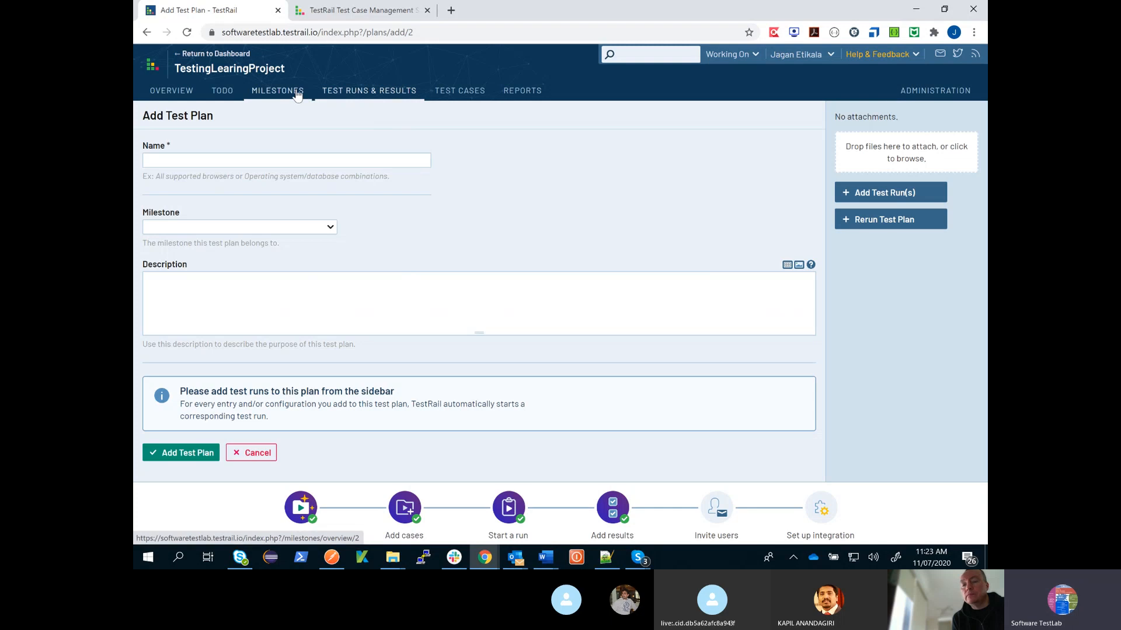
{"action": "left_click", "coordinate": [297, 95]}
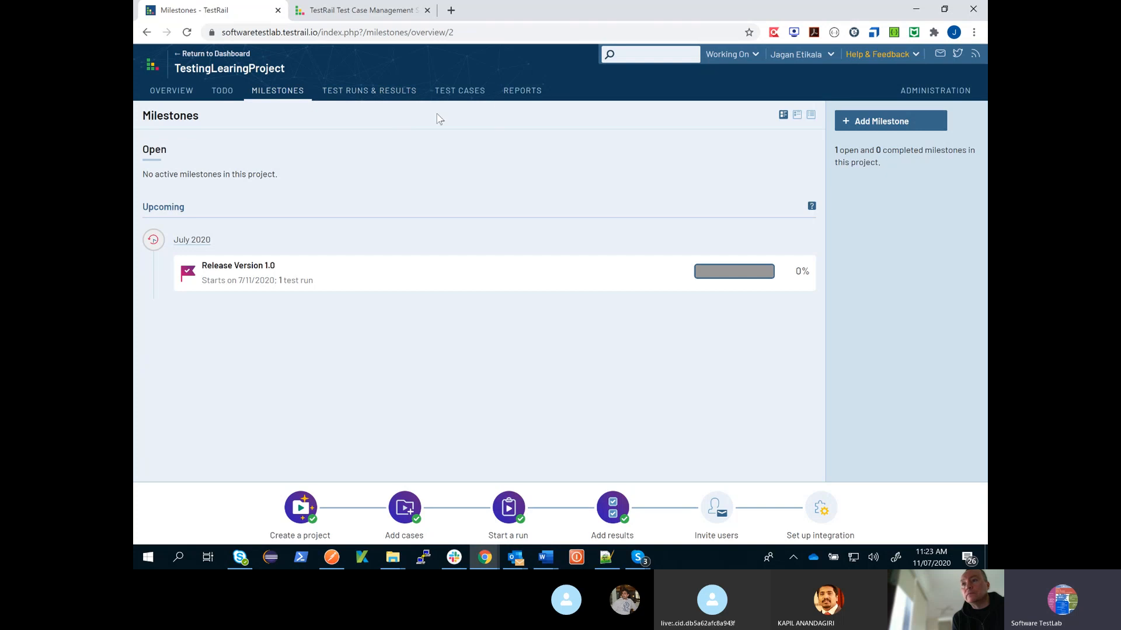
- Start a new test plan named "Smoke Test Sprint 1.0" and assign it to the milestone Release Version 1.0
{"action": "left_click", "coordinate": [380, 92]}
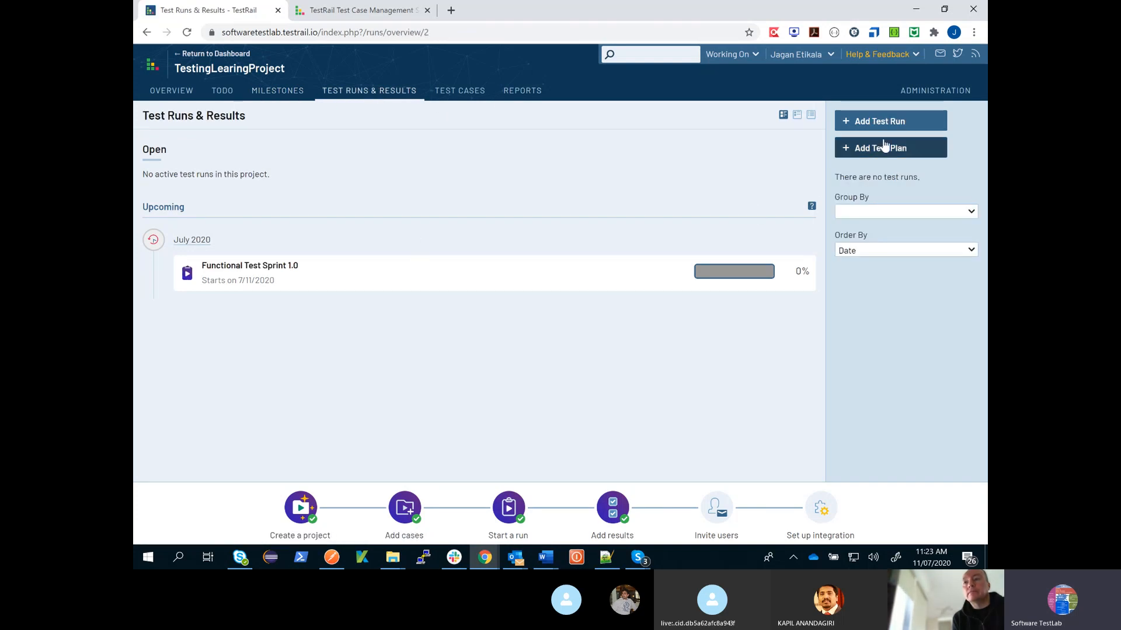
{"action": "left_click", "coordinate": [884, 150]}
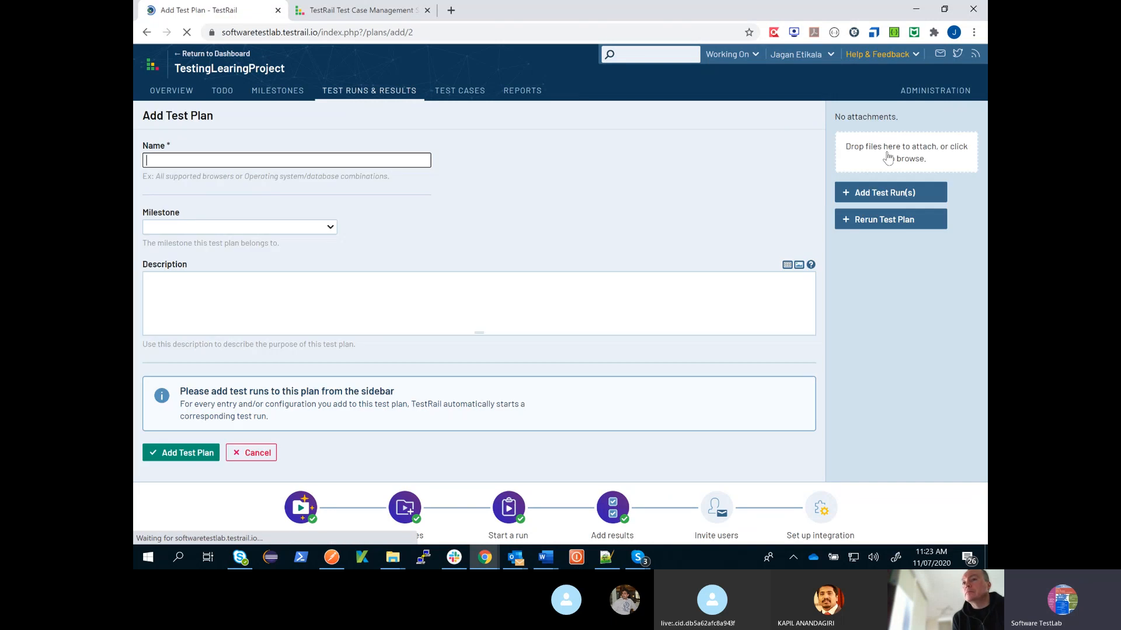
{"action": "type", "text": "Functional Test Sprint 10"}
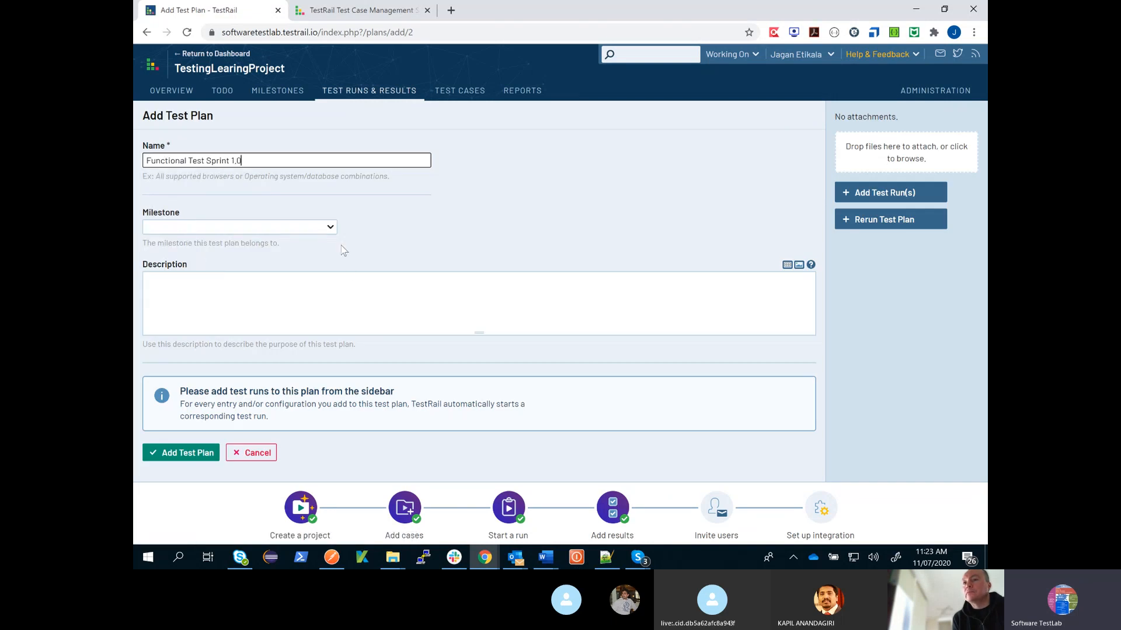
{"action": "type", "text": "."}
{"action": "key", "text": "Left"}
{"action": "key", "text": "Left"}
{"action": "key", "text": "Left"}
{"action": "key", "text": "Left"}
{"action": "key", "text": "Left"}
{"action": "key", "text": "Left"}
{"action": "key", "text": "BackSpace"}
{"action": "key", "text": "BackSpace"}
{"action": "key", "text": "BackSpace"}
{"action": "key", "text": "BackSpace"}
{"action": "key", "text": "BackSpace"}
{"action": "key", "text": "BackSpace"}
{"action": "key", "text": "BackSpace"}
{"action": "key", "text": "BackSpace"}
{"action": "key", "text": "BackSpace"}
{"action": "key", "text": "BackSpace"}
{"action": "key", "text": "BackSpace"}
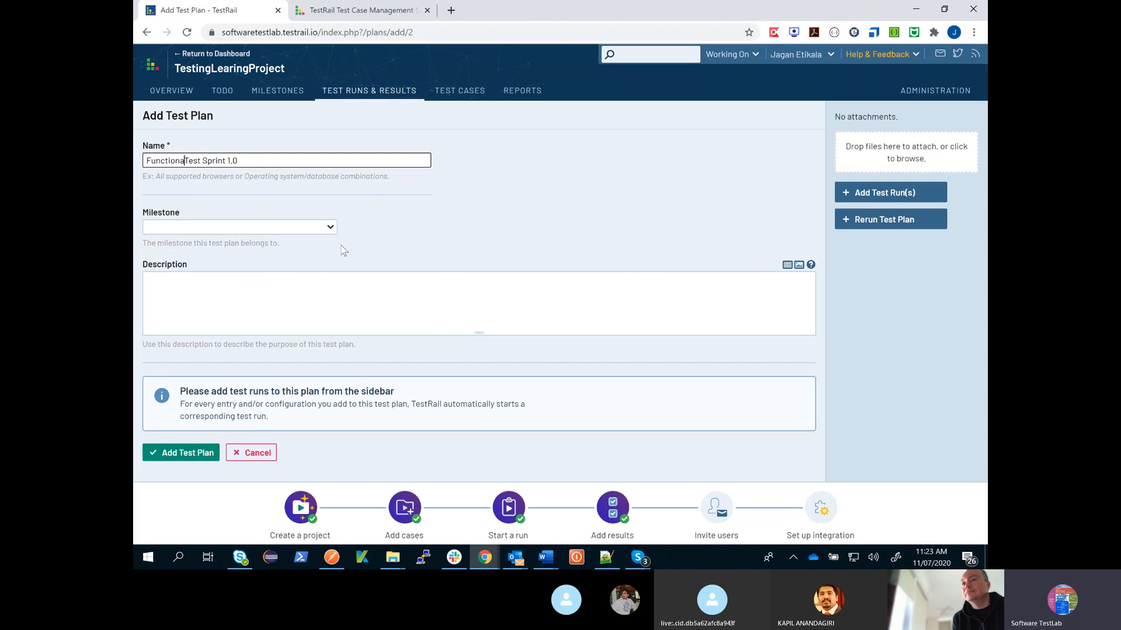
{"action": "type", "text": "Smoke"}
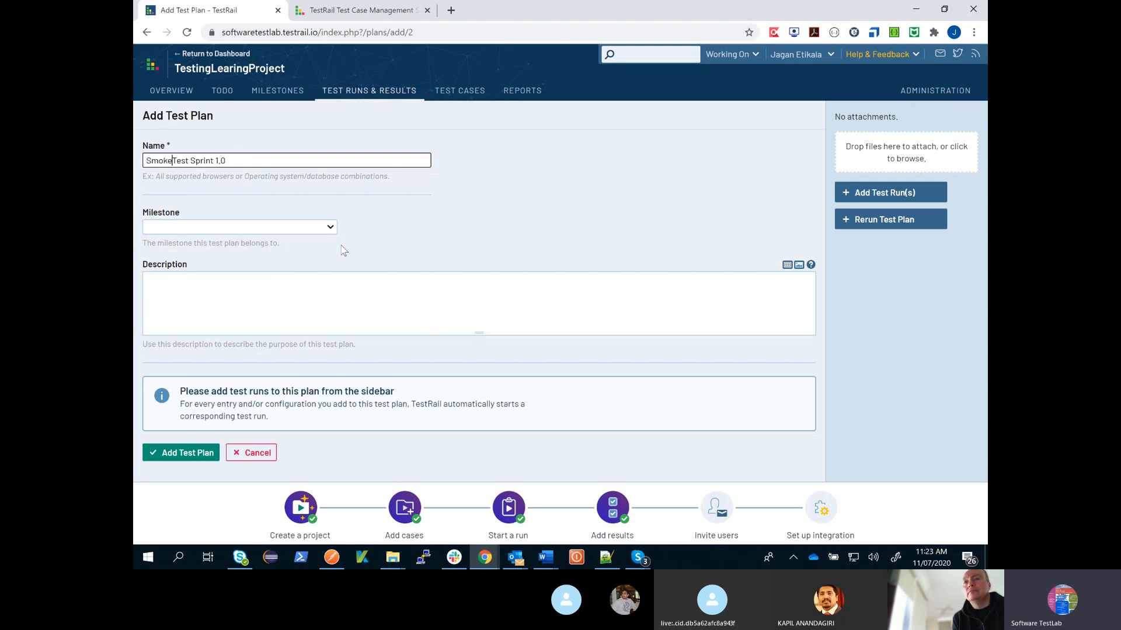
{"action": "left_click", "coordinate": [331, 228]}
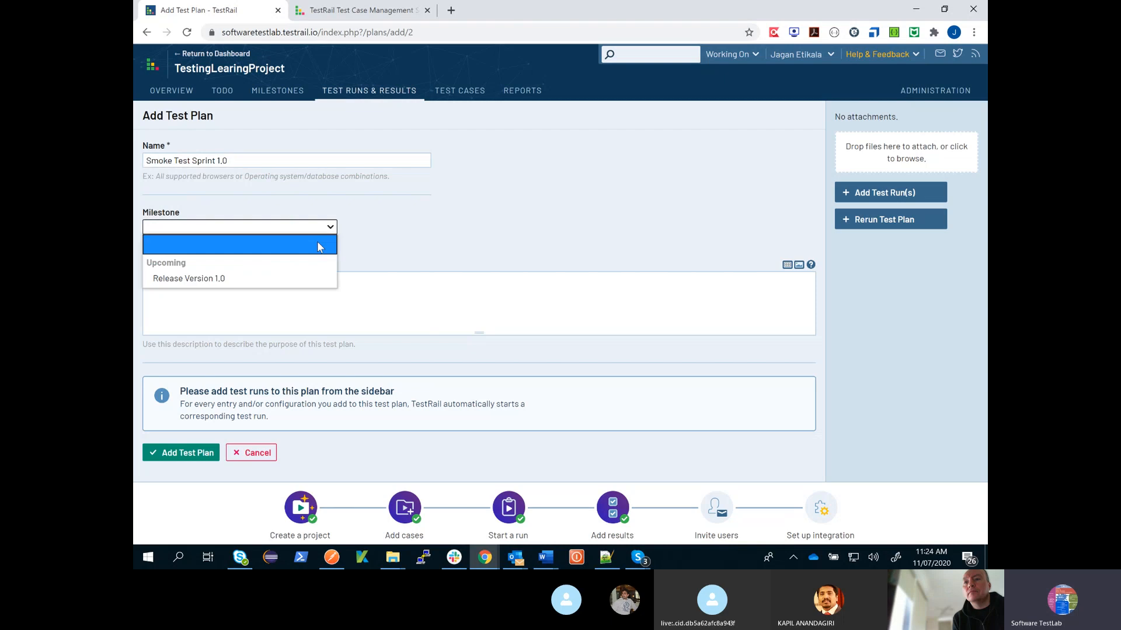
{"action": "left_click", "coordinate": [328, 280]}
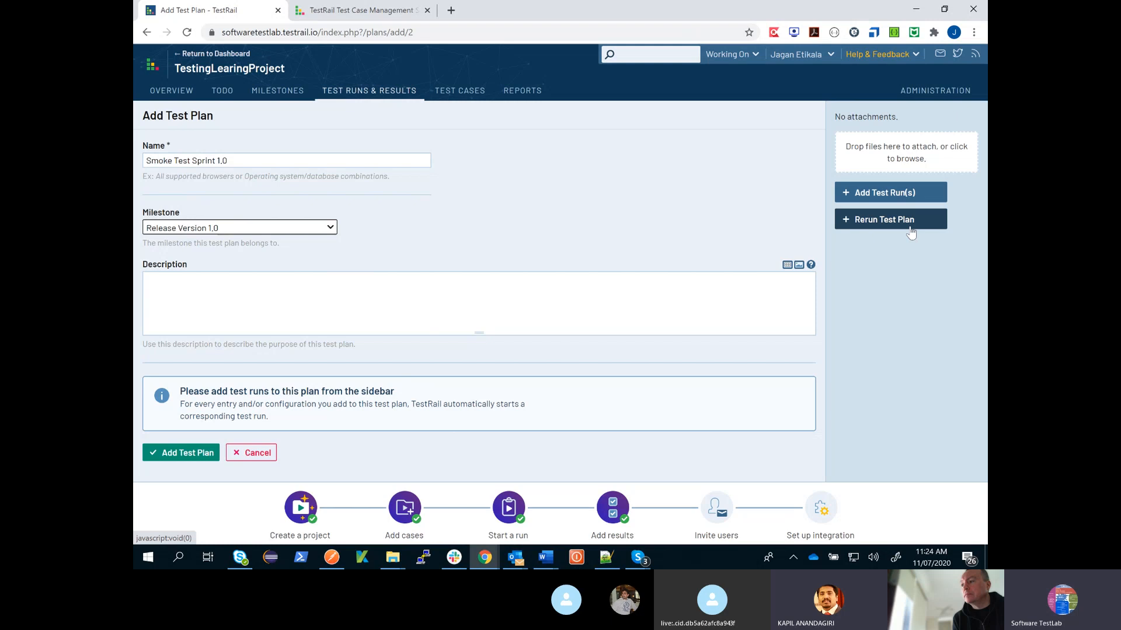
- Add a test run to the plan and assign it to the available project user
{"action": "left_click", "coordinate": [903, 199]}
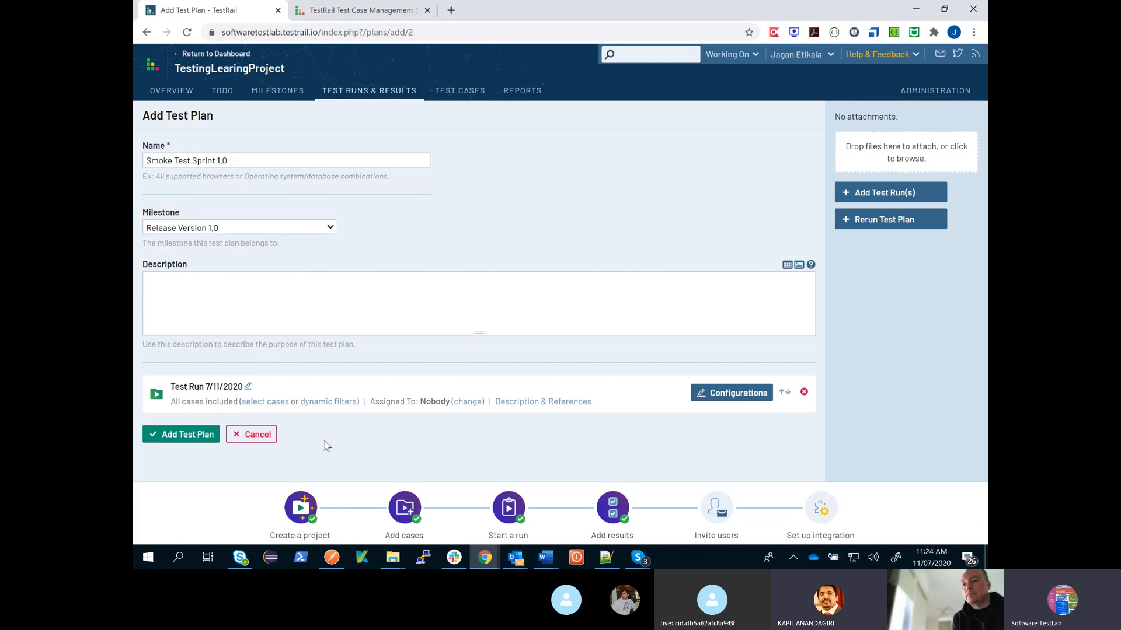
{"action": "left_click", "coordinate": [458, 410]}
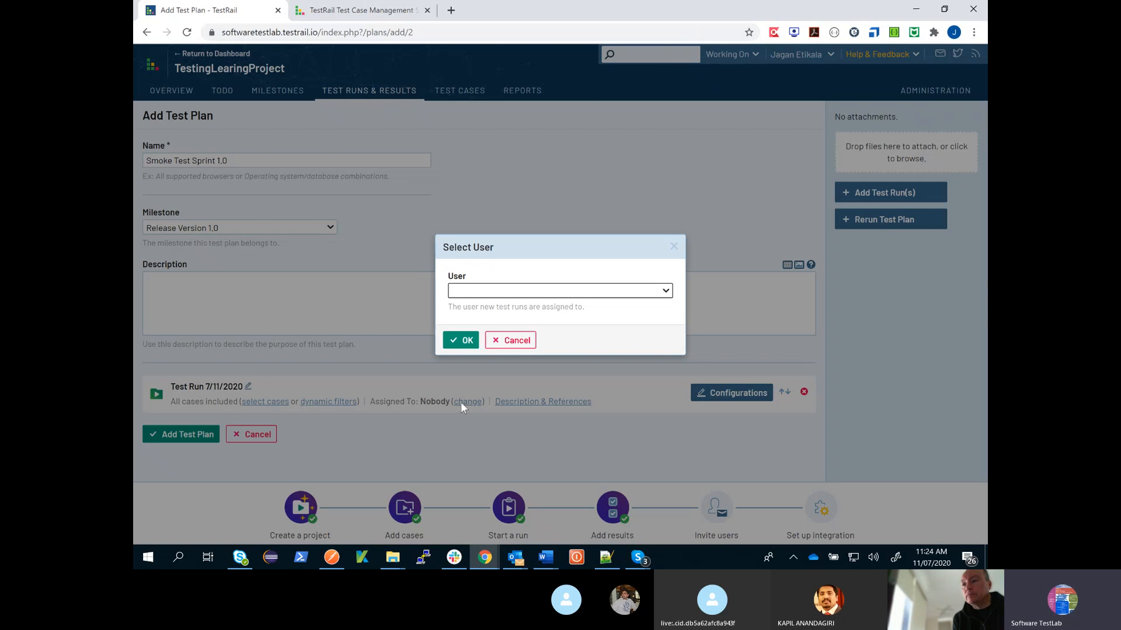
{"action": "left_click", "coordinate": [560, 290]}
{"action": "left_click", "coordinate": [485, 316]}
{"action": "left_click", "coordinate": [461, 341]}
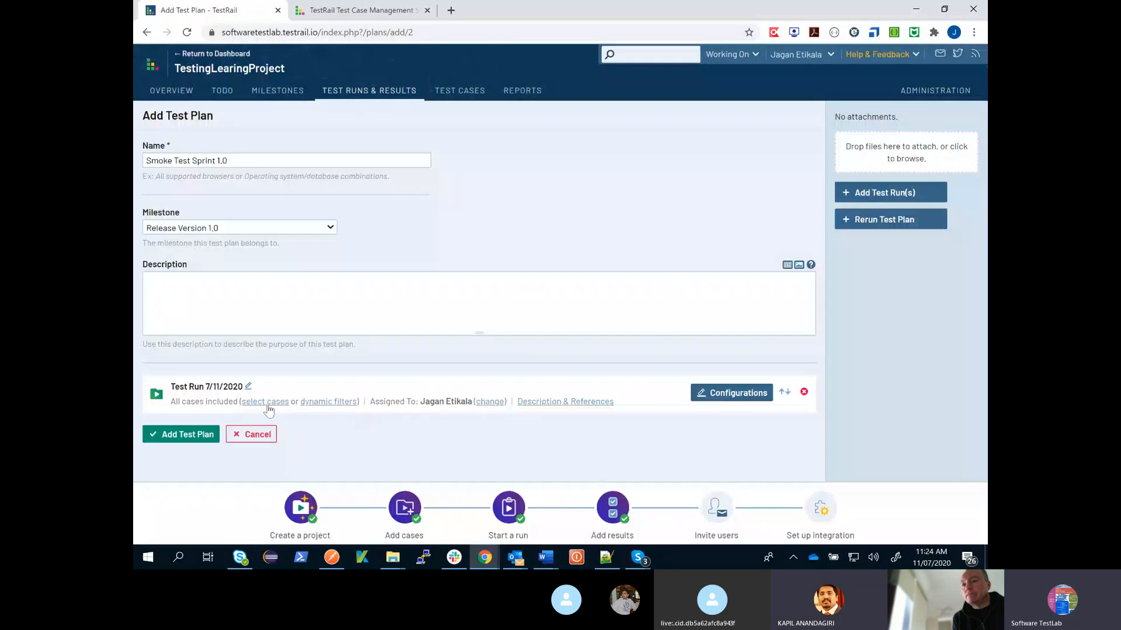
- Apply the Web Testing configurations Chrome Browser and IE Browser to the test run
{"action": "left_click", "coordinate": [695, 397]}
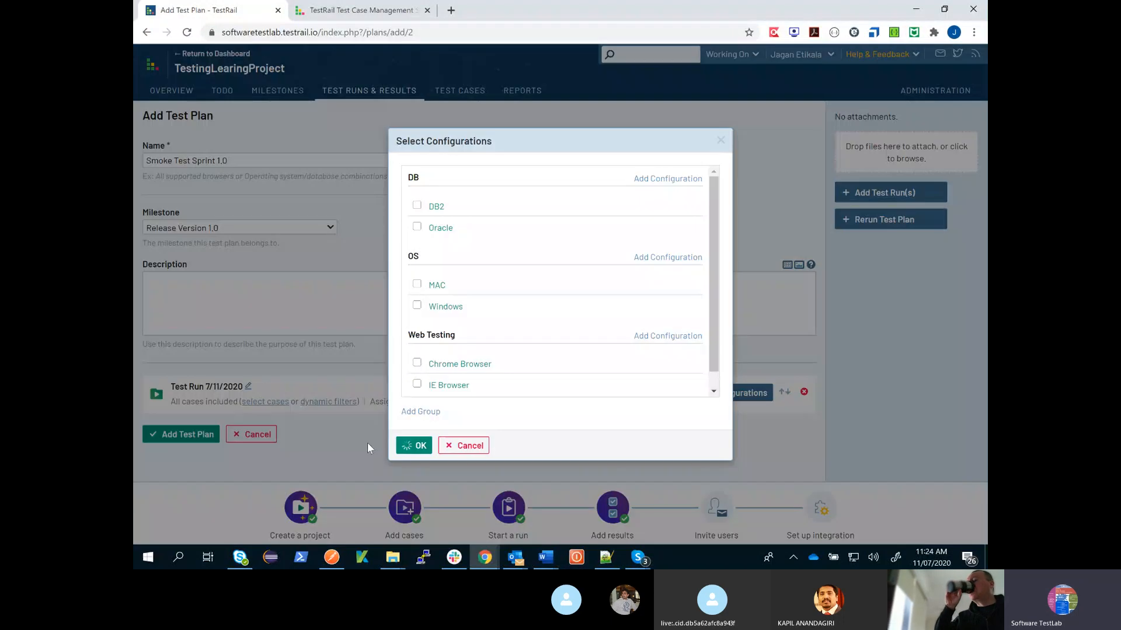
{"action": "left_click", "coordinate": [367, 445]}
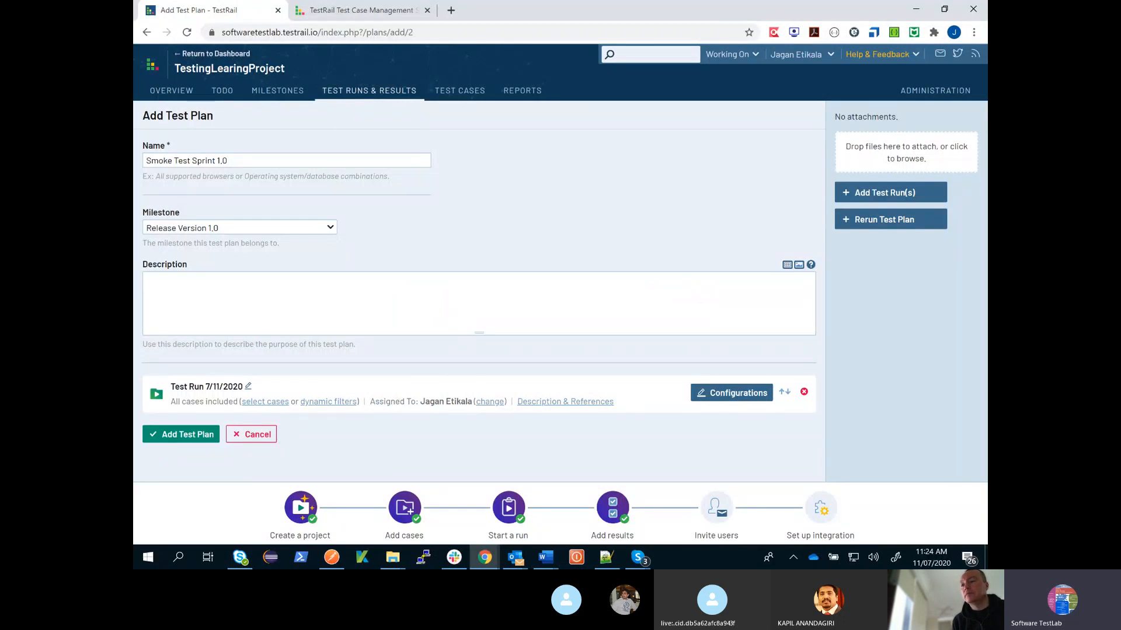
{"action": "left_click", "coordinate": [737, 394]}
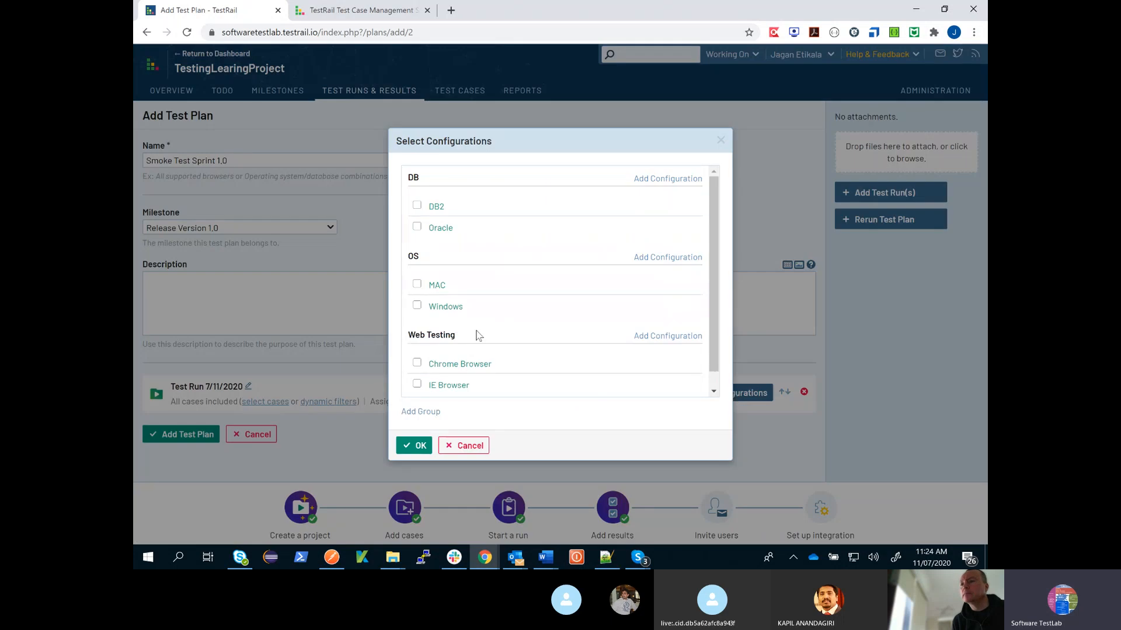
{"action": "left_click", "coordinate": [416, 363]}
{"action": "left_click", "coordinate": [416, 384]}
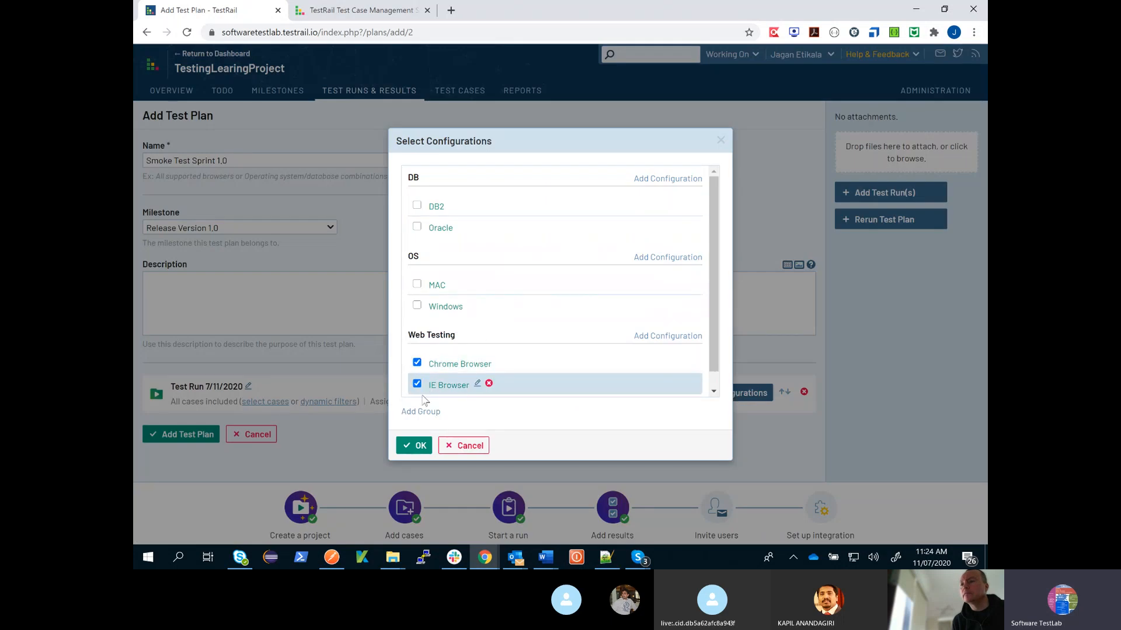
{"action": "left_click", "coordinate": [421, 444]}
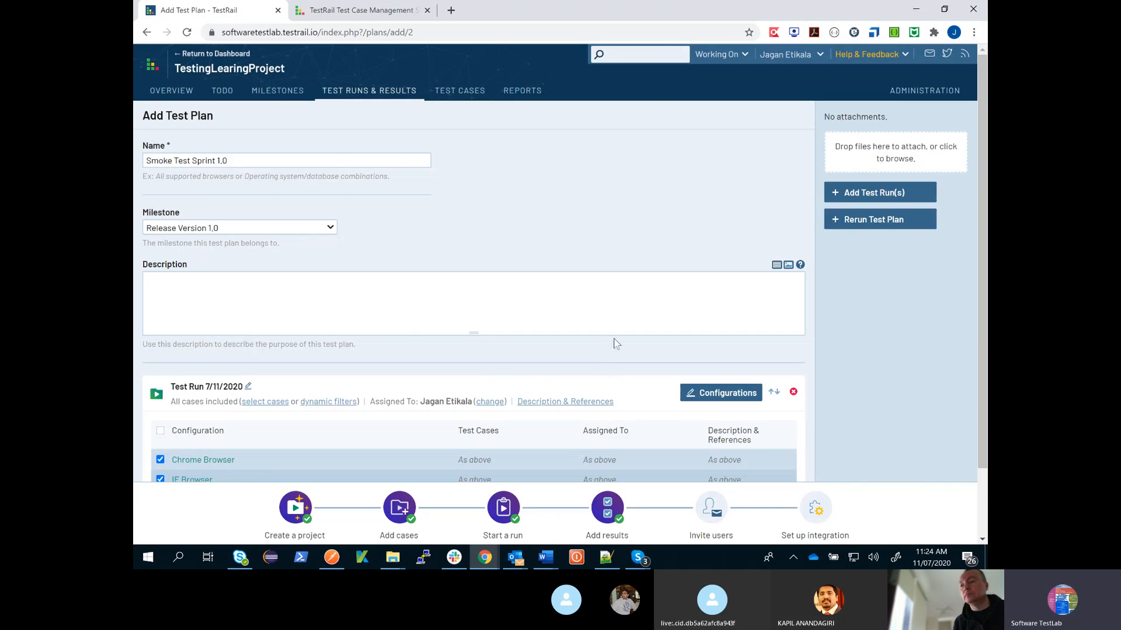
- Include both test cases, TC01_NavigateToSoftwareTestlab and TC02_NavigateToLoginScreen, for the IE Browser and Chrome Browser configurations
{"action": "scroll", "coordinate": [612, 342], "scroll_direction": "down", "scroll_amount": 2}
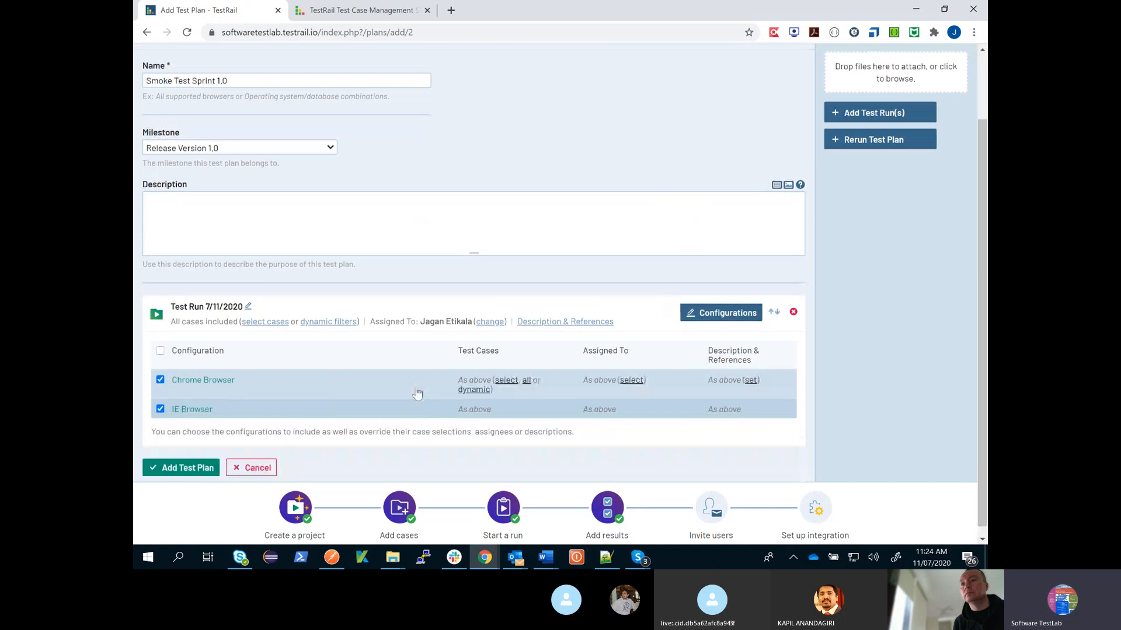
{"action": "scroll", "coordinate": [409, 415], "scroll_direction": "down", "scroll_amount": 1}
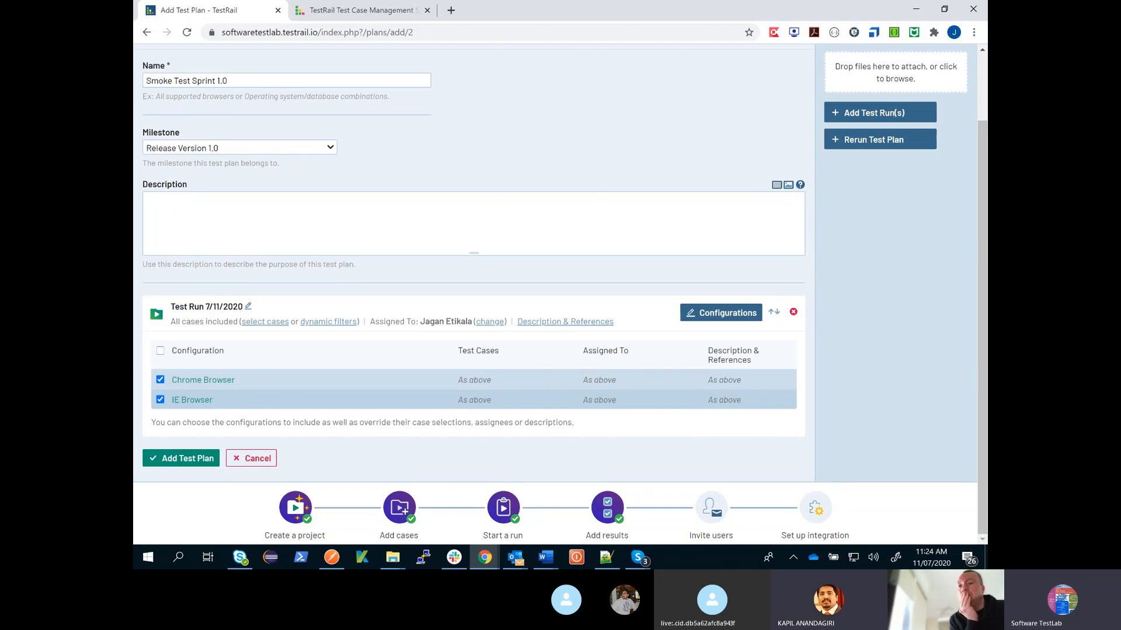
{"action": "mouse_move", "coordinate": [490, 410]}
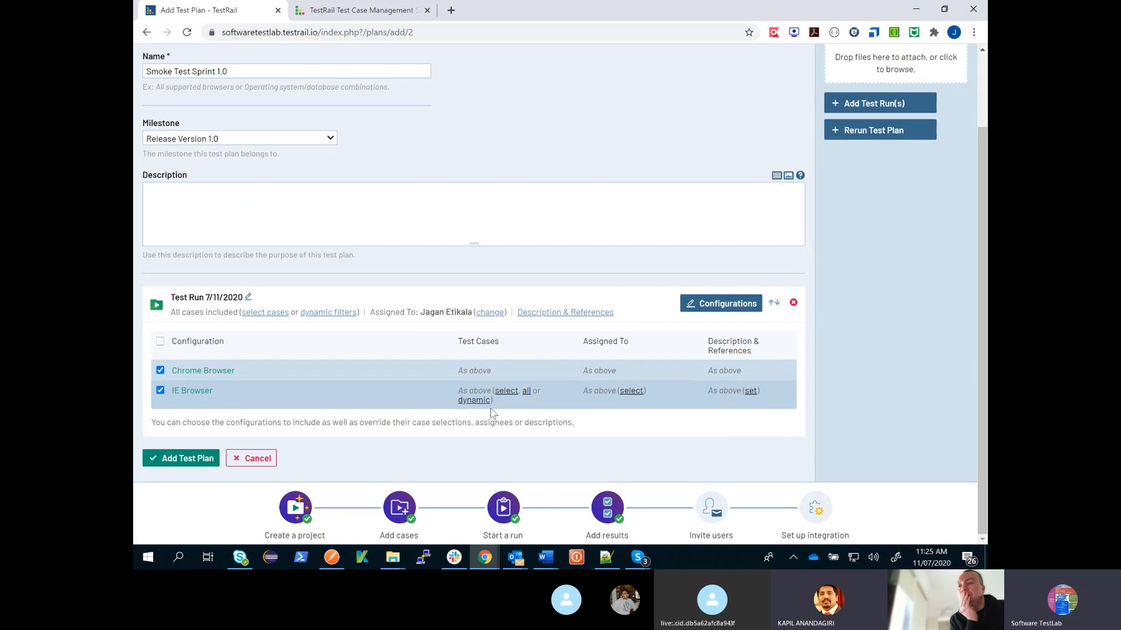
{"action": "left_click", "coordinate": [505, 390]}
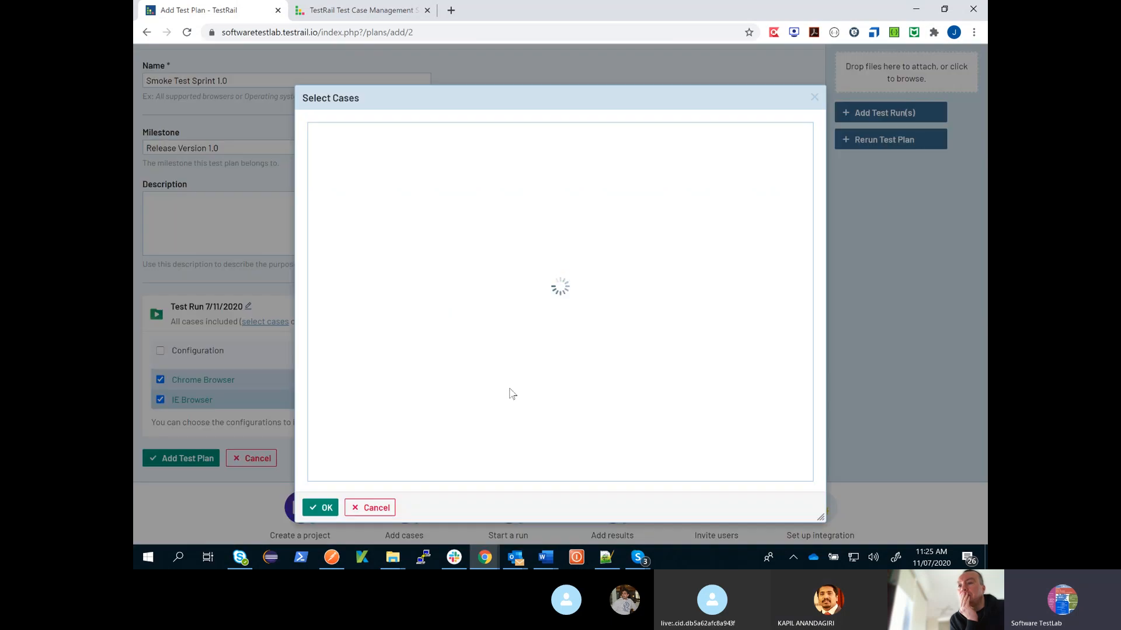
{"action": "left_click", "coordinate": [320, 508]}
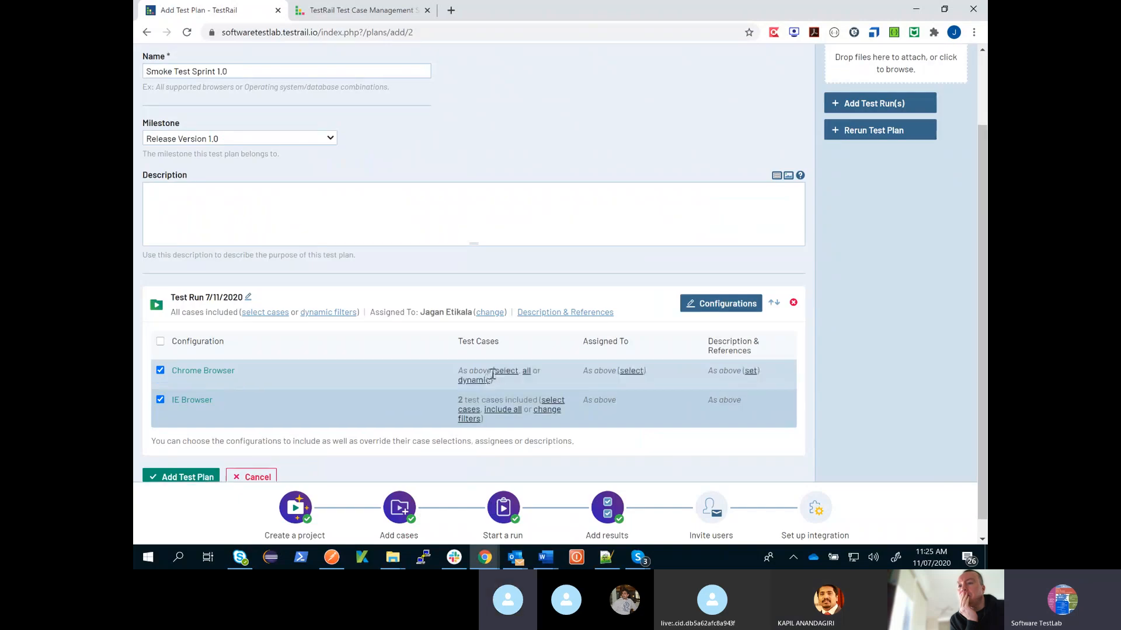
{"action": "left_click", "coordinate": [492, 375]}
{"action": "left_click", "coordinate": [331, 145]}
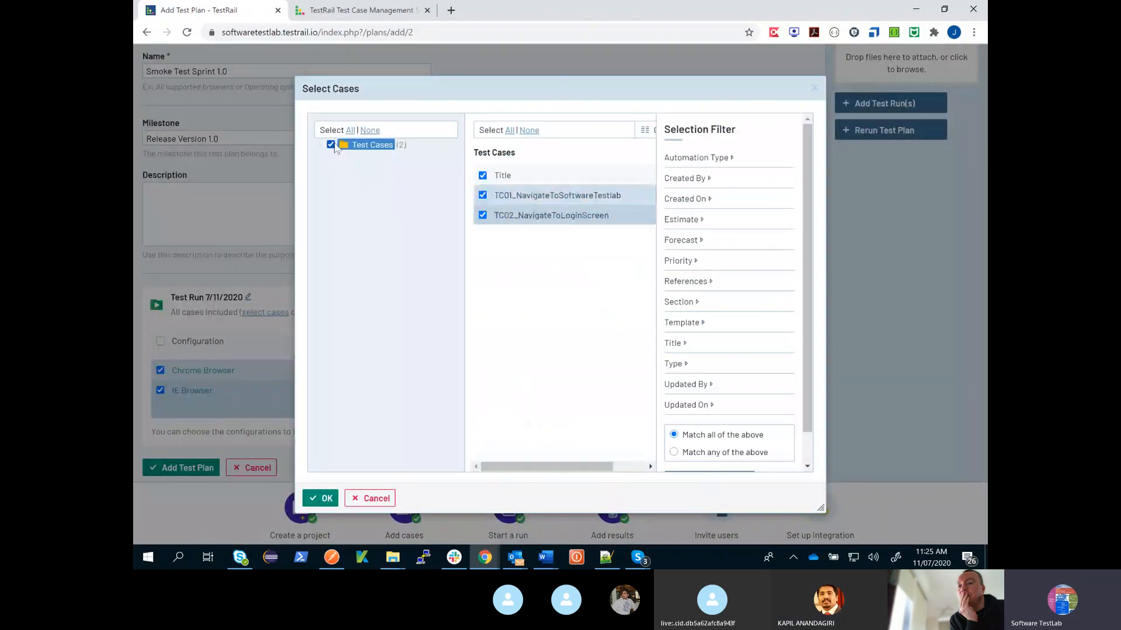
{"action": "left_click", "coordinate": [320, 498]}
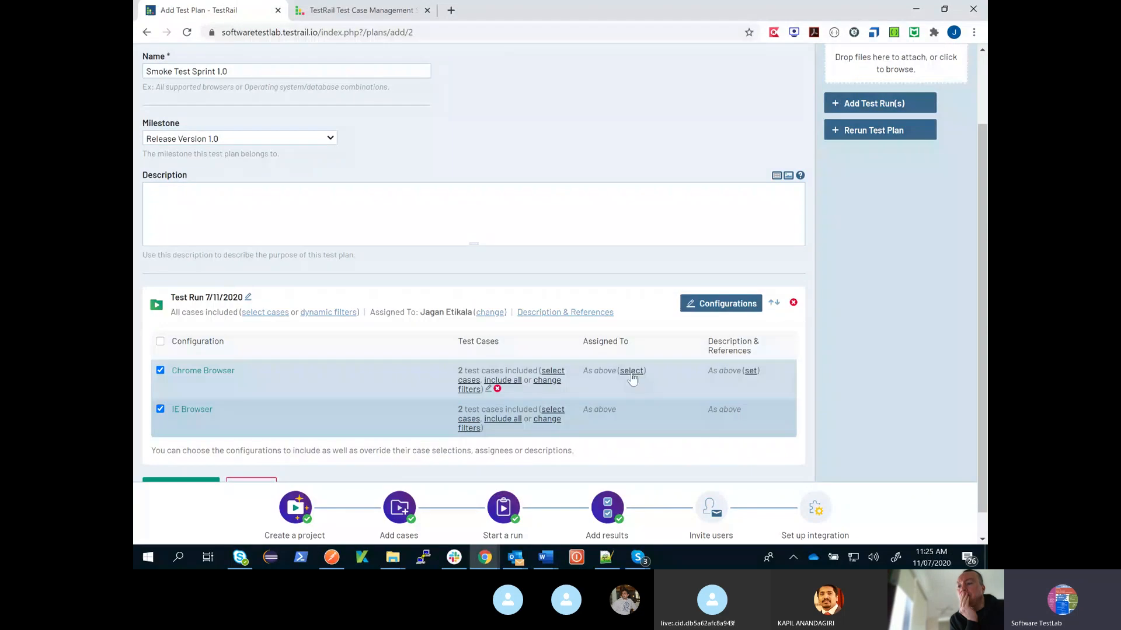
- Assign the Chrome Browser and IE Browser configurations to the project user and save the test plan
{"action": "left_click", "coordinate": [631, 371]}
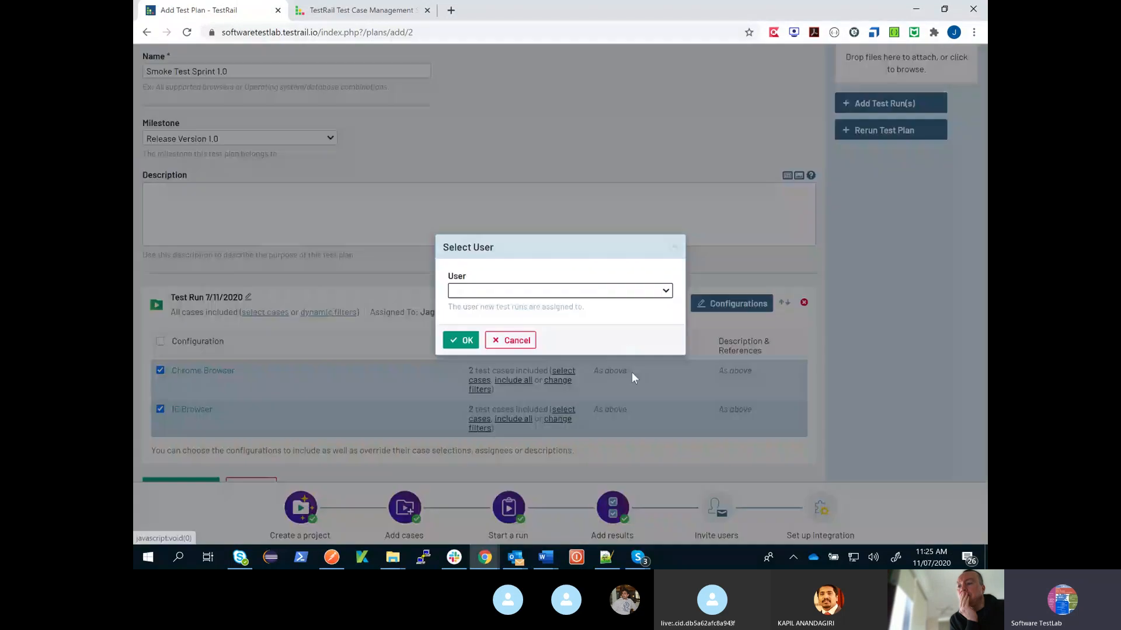
{"action": "left_click", "coordinate": [525, 291]}
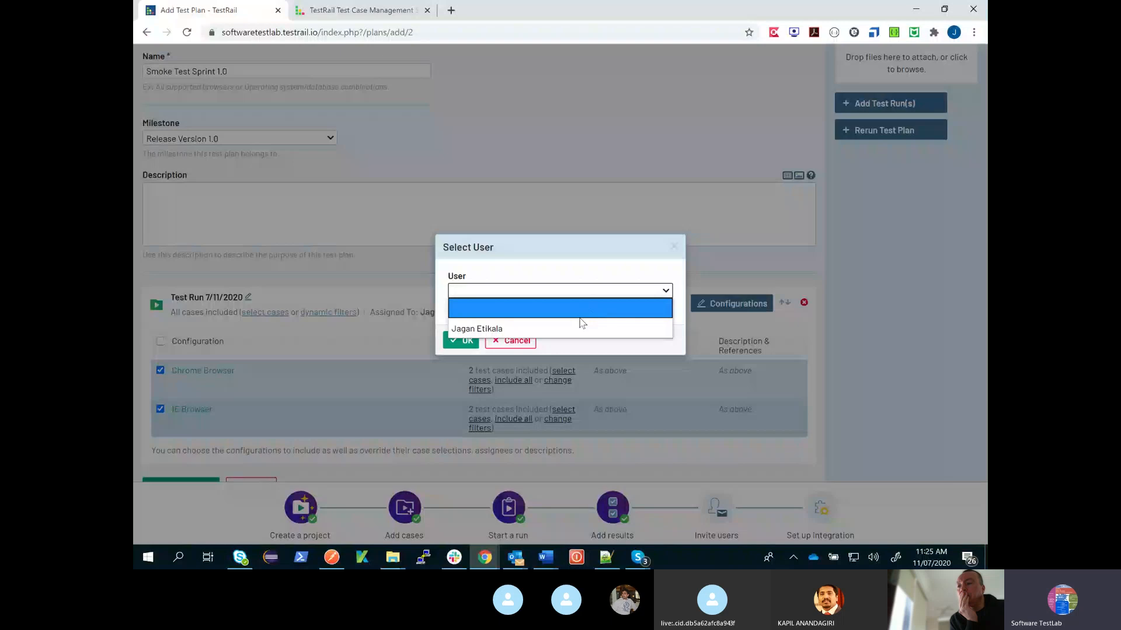
{"action": "left_click", "coordinate": [583, 328]}
{"action": "left_click", "coordinate": [460, 340]}
{"action": "left_click", "coordinate": [646, 405]}
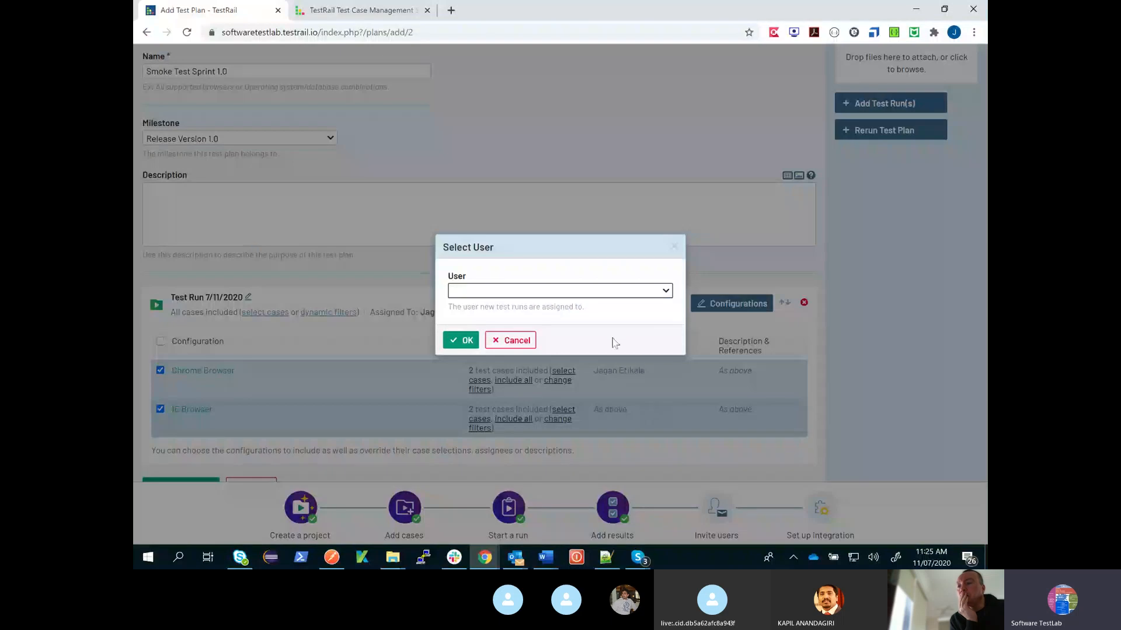
{"action": "left_click", "coordinate": [560, 291]}
{"action": "left_click", "coordinate": [582, 328]}
{"action": "left_click", "coordinate": [461, 341]}
{"action": "scroll", "coordinate": [862, 387], "scroll_direction": "down", "scroll_amount": 2}
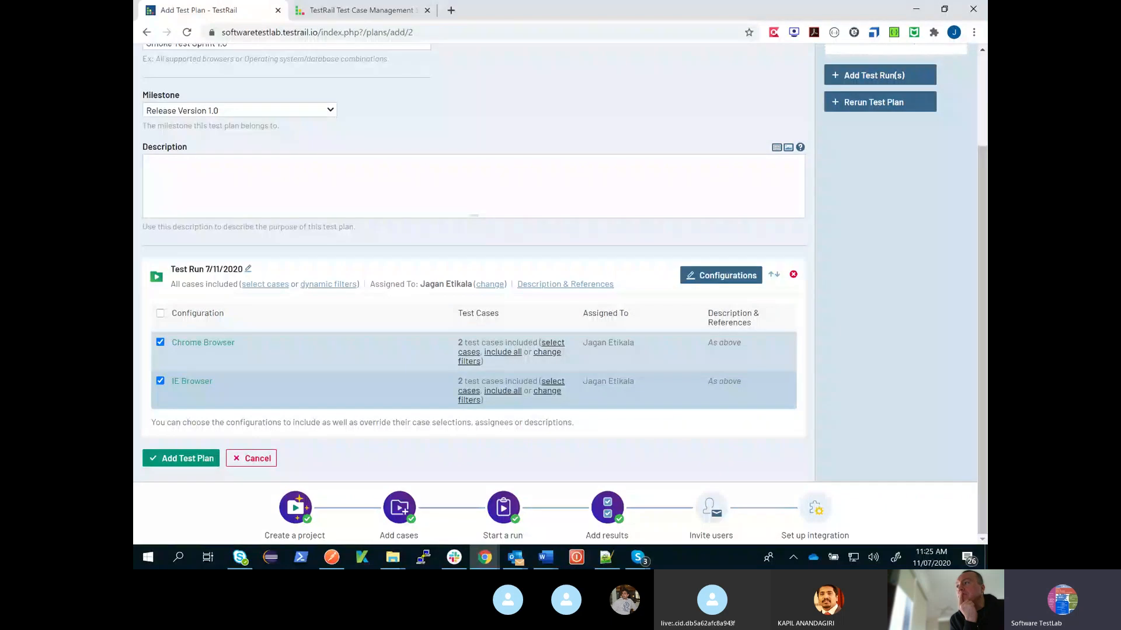
{"action": "left_click", "coordinate": [202, 464]}
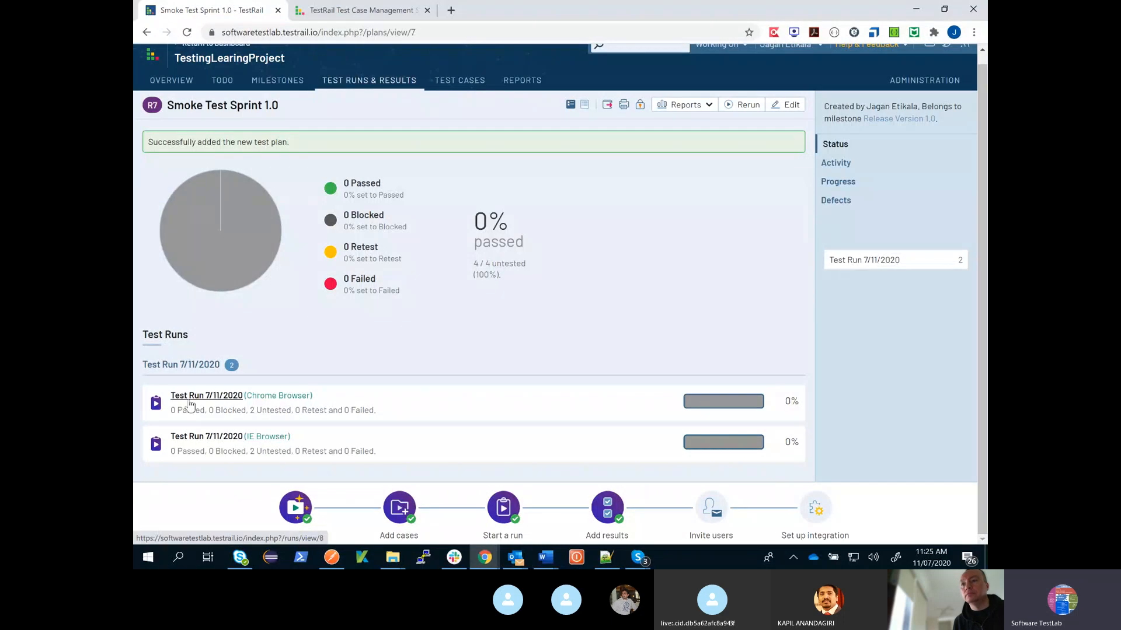
- Examine the Chrome Browser and IE Browser runs of the Smoke Test Sprint 1.0 plan and the Chrome Browser run's test cases
{"action": "double_click", "coordinate": [266, 395]}
{"action": "double_click", "coordinate": [277, 437]}
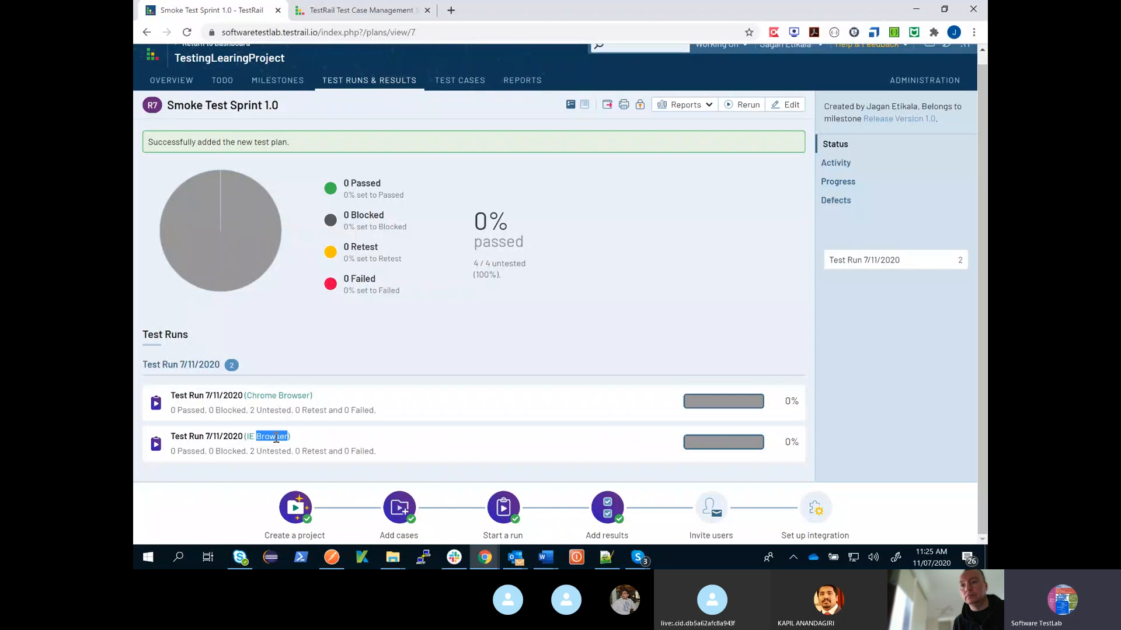
{"action": "left_click", "coordinate": [393, 81]}
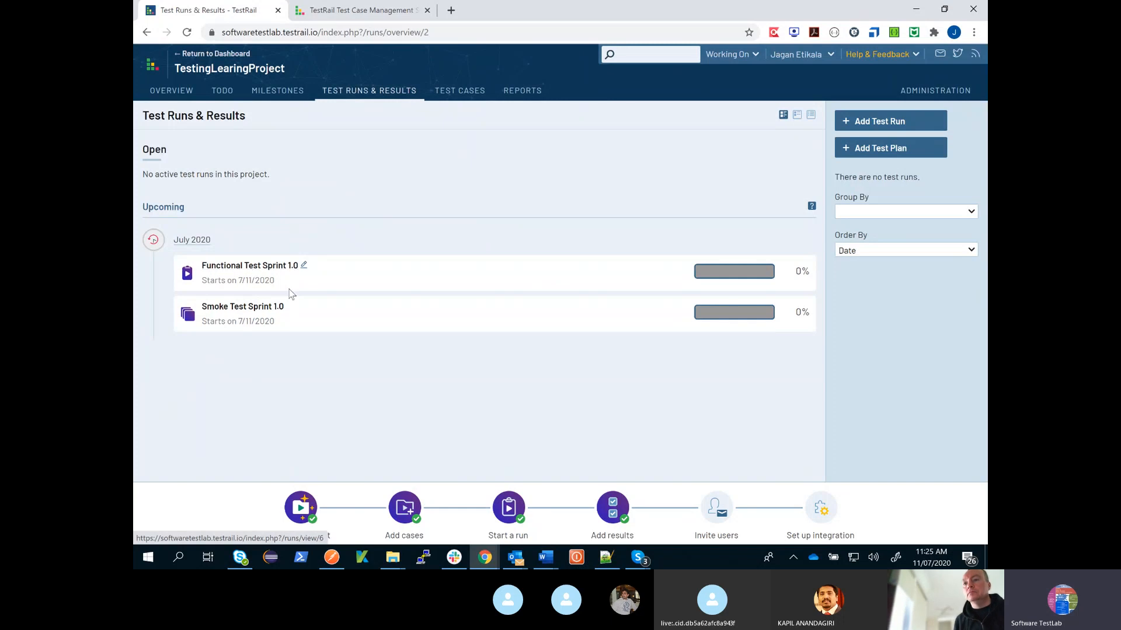
{"action": "left_click", "coordinate": [255, 311]}
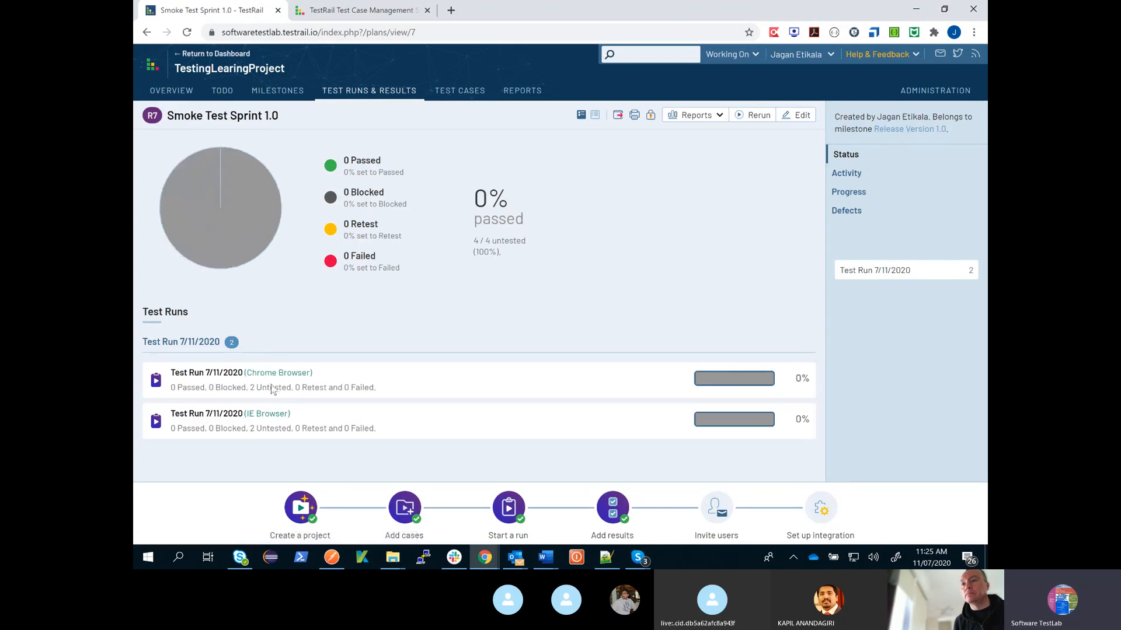
{"action": "left_click", "coordinate": [227, 377]}
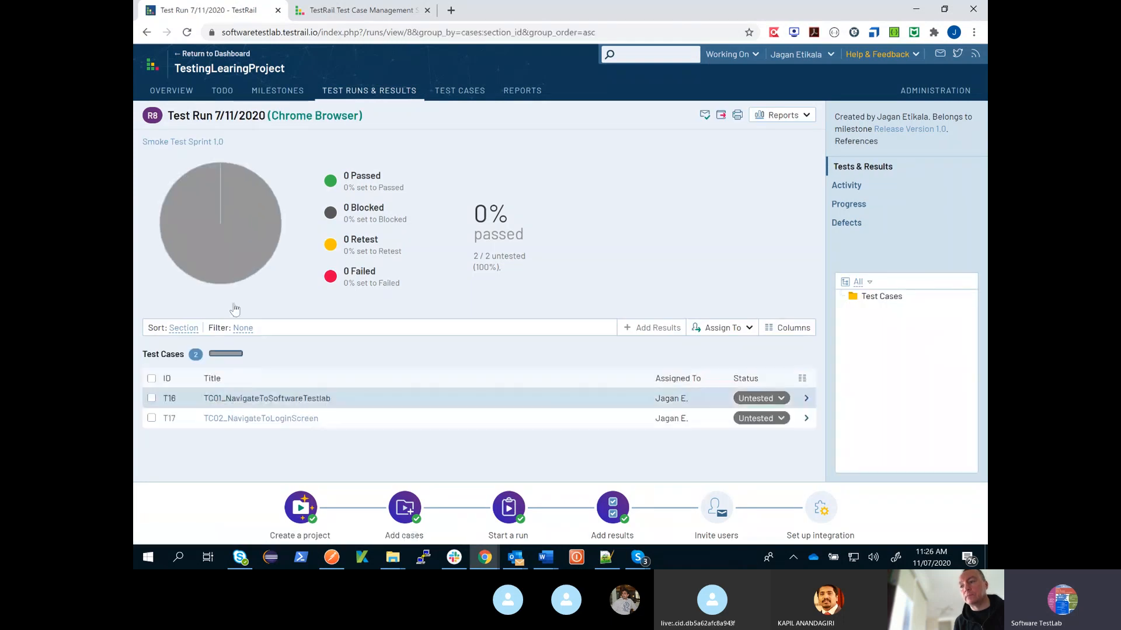
{"action": "left_click", "coordinate": [146, 33]}
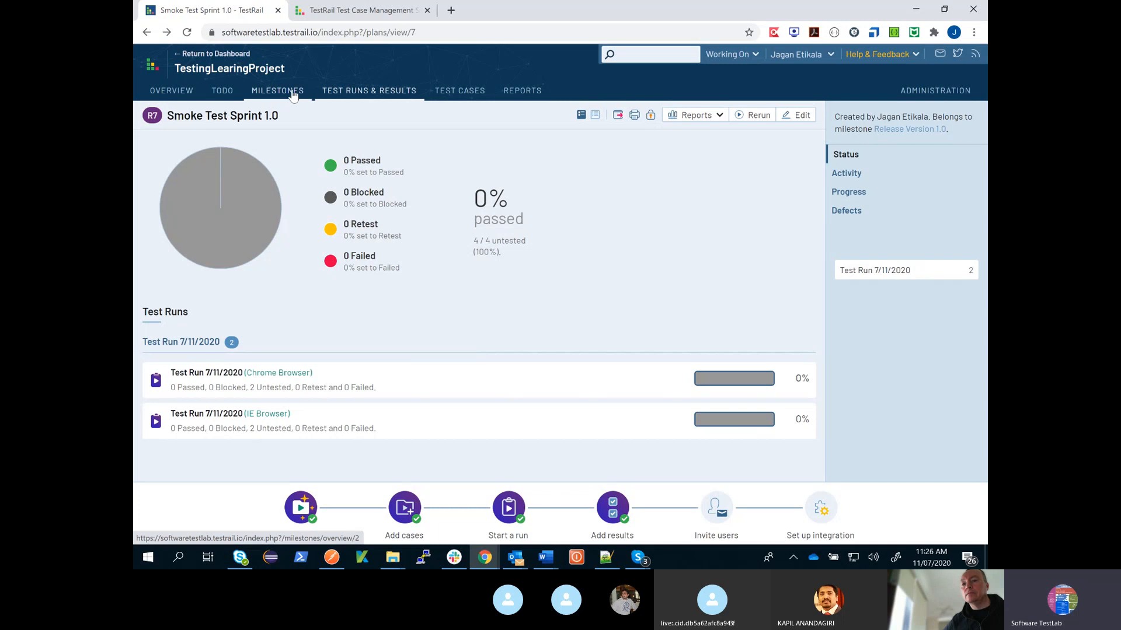
- Review the test cases, assignments and statuses in the Functional Test Sprint 1.0 run
{"action": "left_click", "coordinate": [361, 95]}
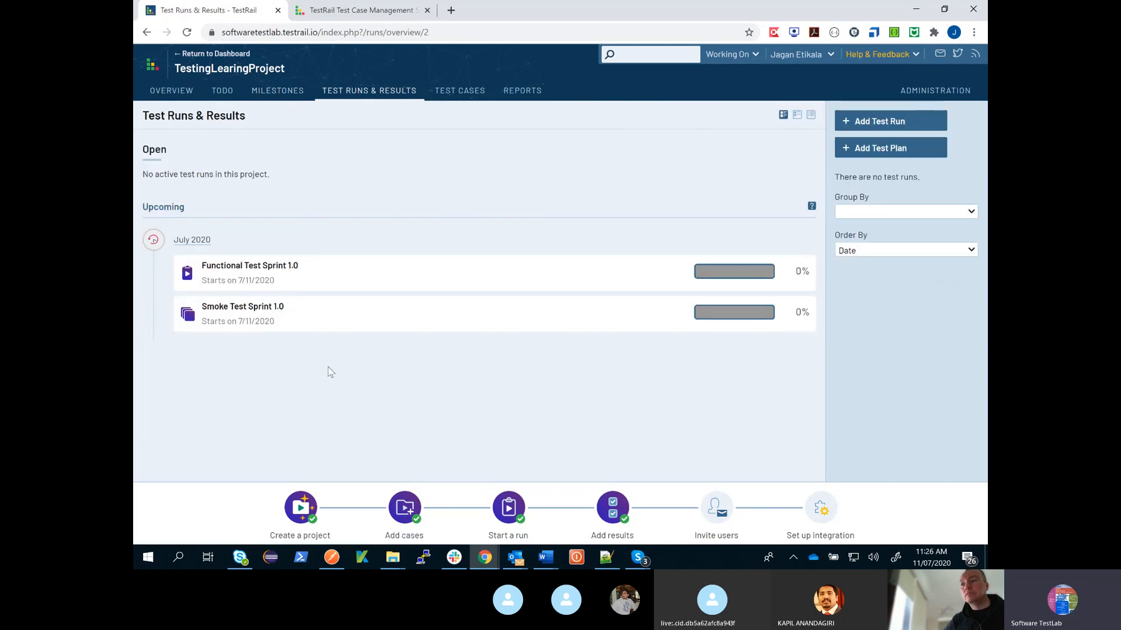
{"action": "left_click", "coordinate": [278, 268]}
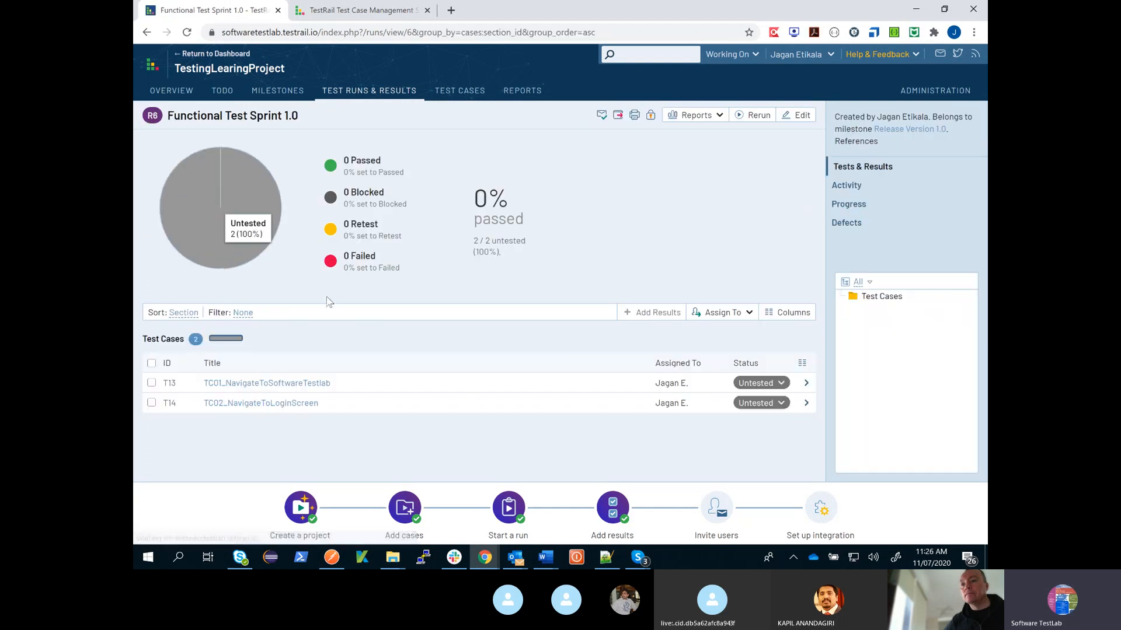
{"action": "left_click", "coordinate": [151, 383]}
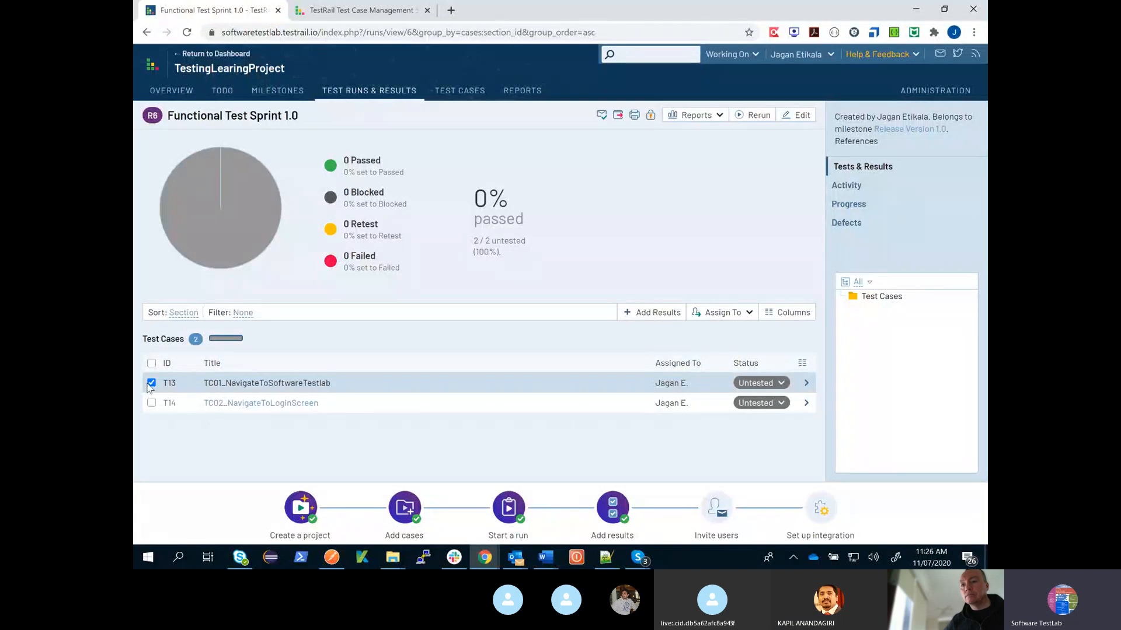
{"action": "left_click", "coordinate": [390, 98]}
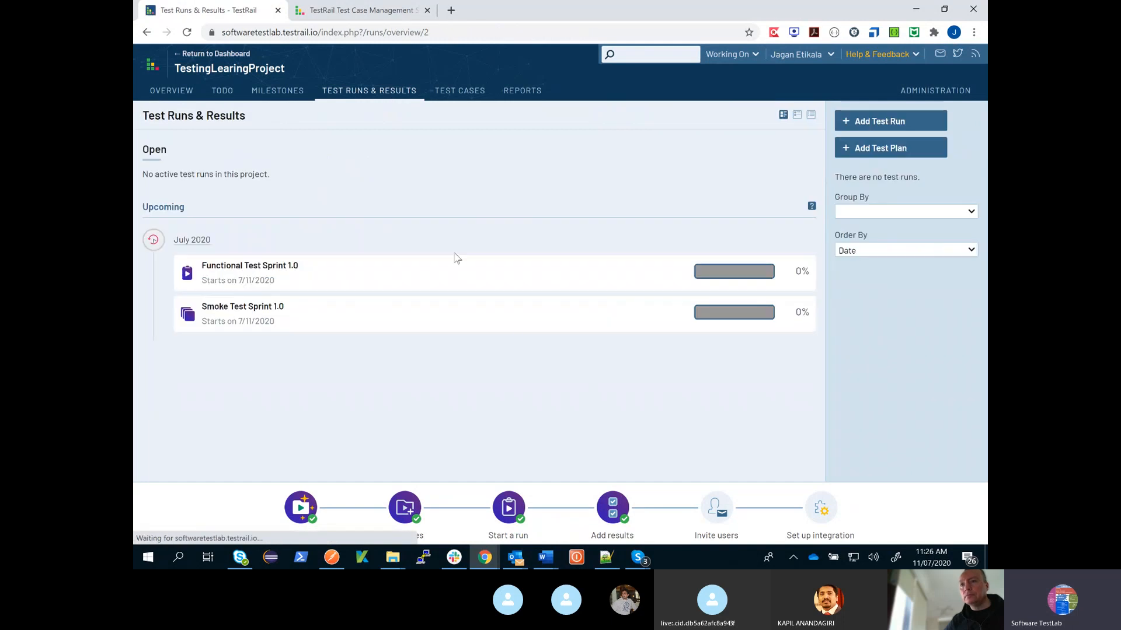
{"action": "left_click", "coordinate": [276, 267]}
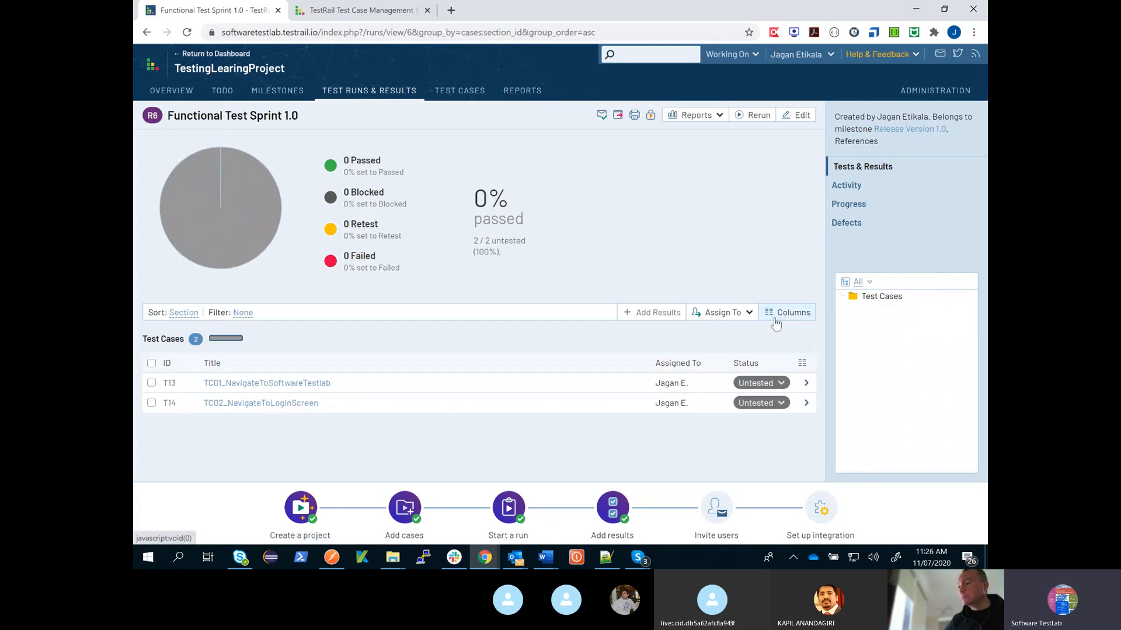
- Add a section named LoginTestcases to the project's test cases
{"action": "left_click", "coordinate": [480, 93]}
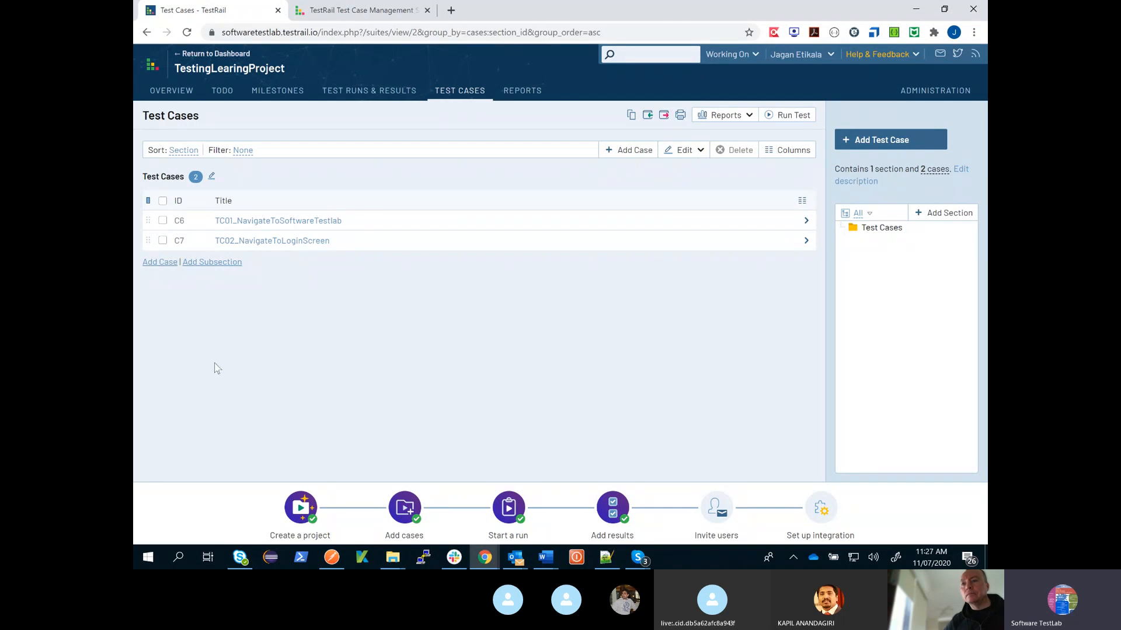
{"action": "left_click", "coordinate": [941, 215]}
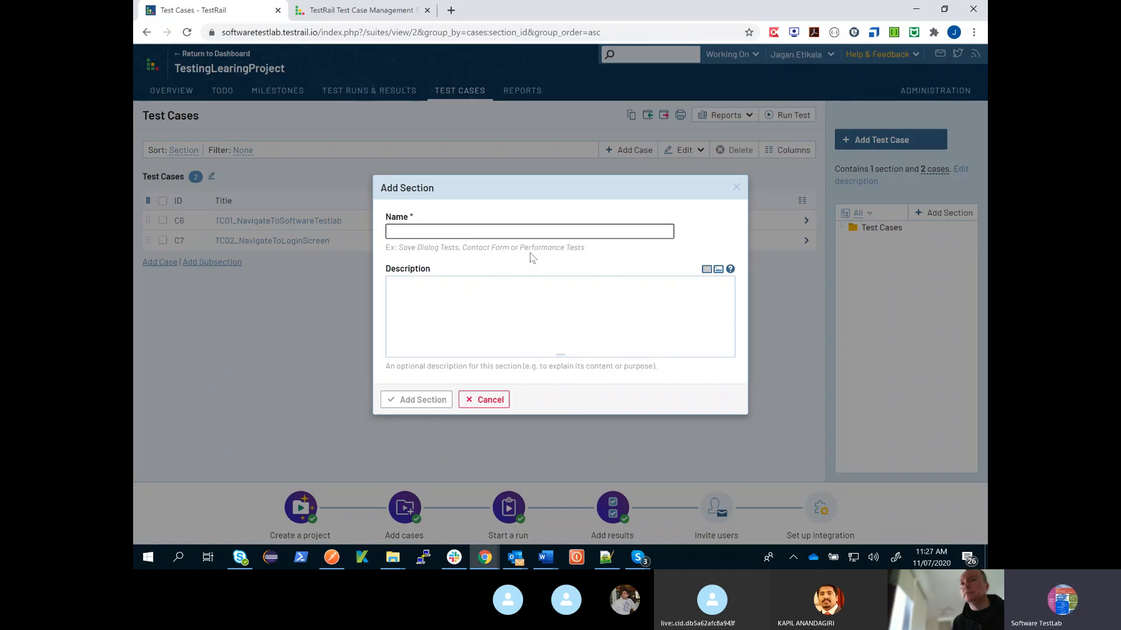
{"action": "type", "text": "Login"}
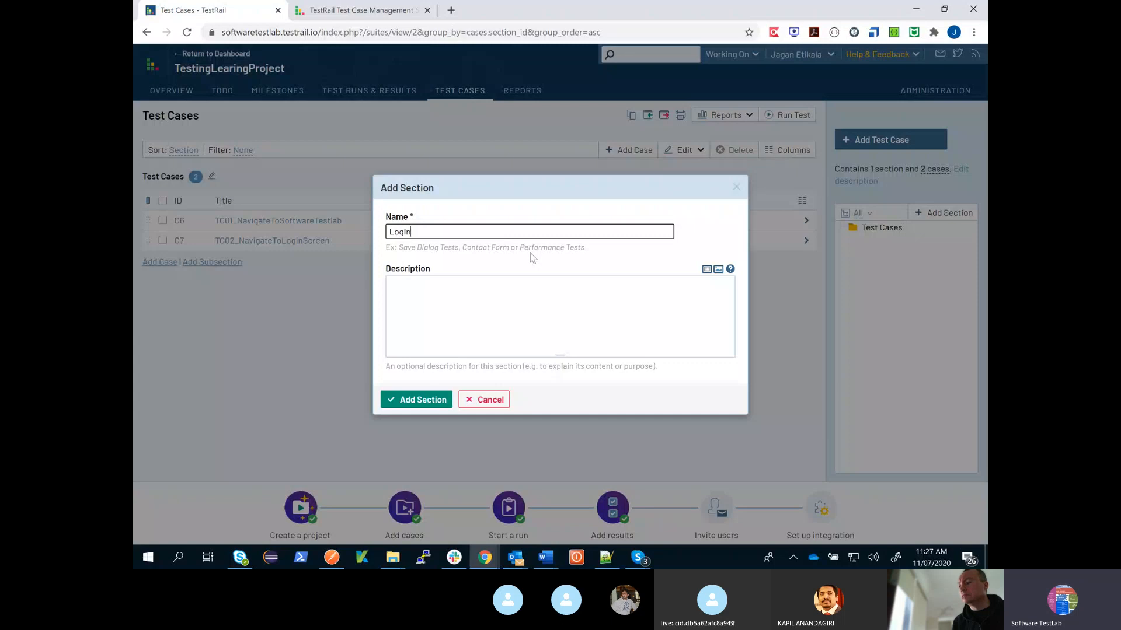
{"action": "type", "text": "Testcases"}
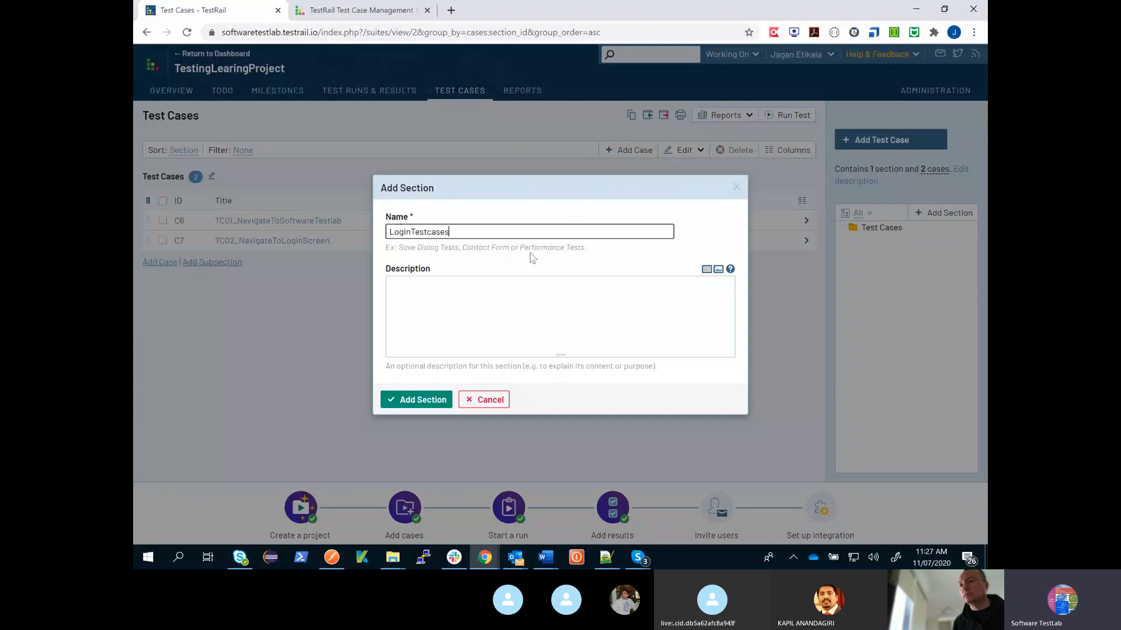
{"action": "left_click", "coordinate": [432, 402]}
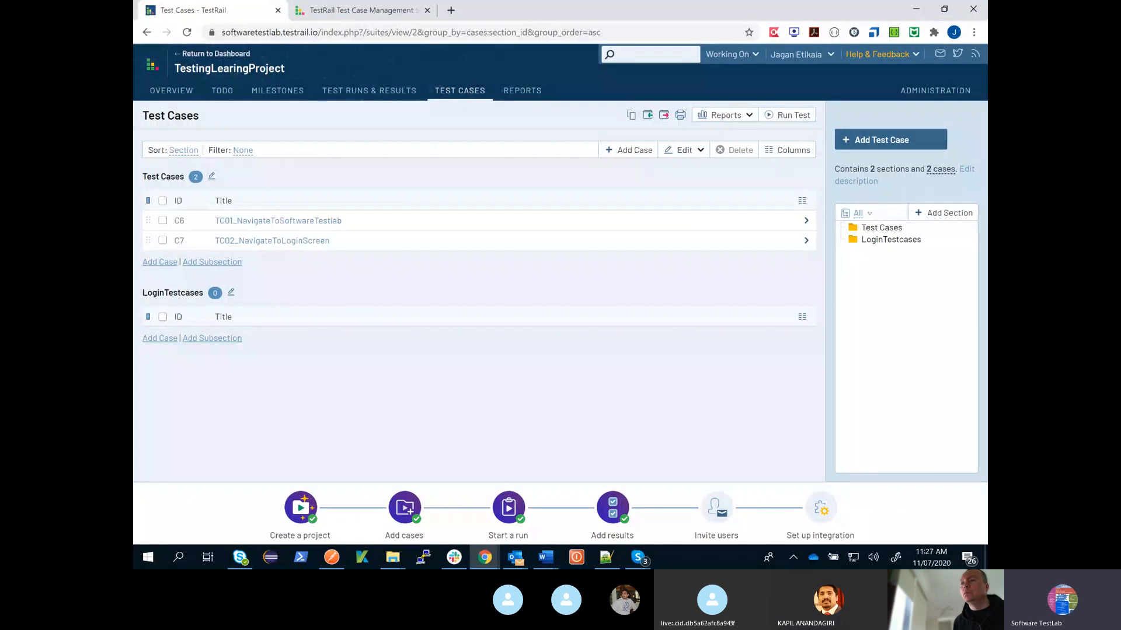
- Start a result for TC01_NavigateToSoftwareTestlab in the Functional Test Sprint 1.0 run and mark its step 1 as Passed
{"action": "left_click", "coordinate": [373, 92]}
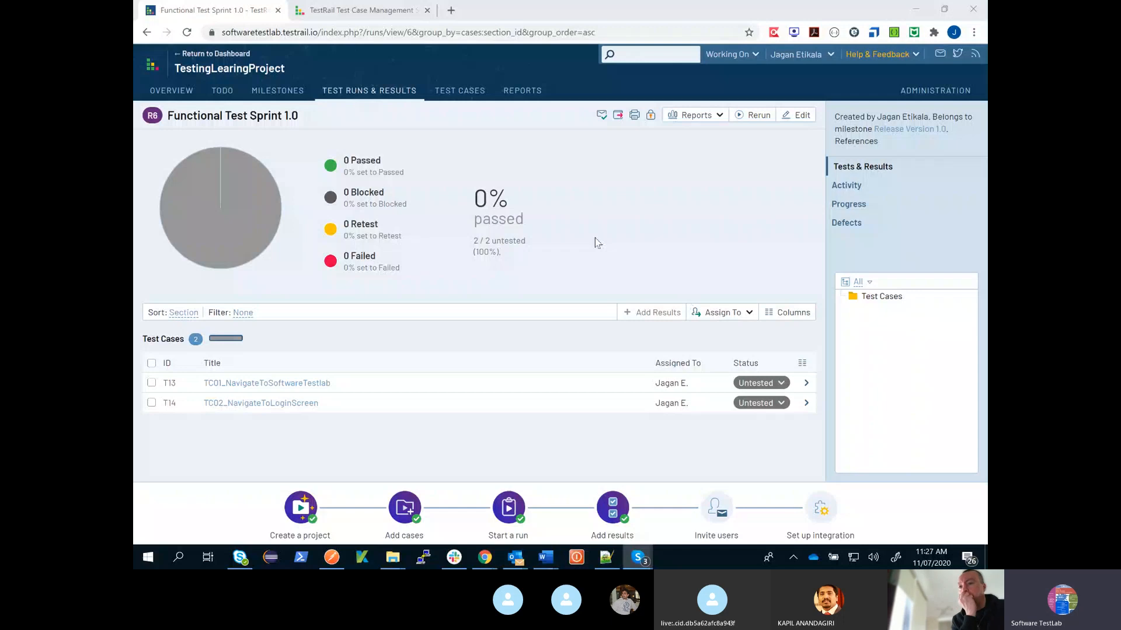
{"action": "left_click", "coordinate": [319, 384]}
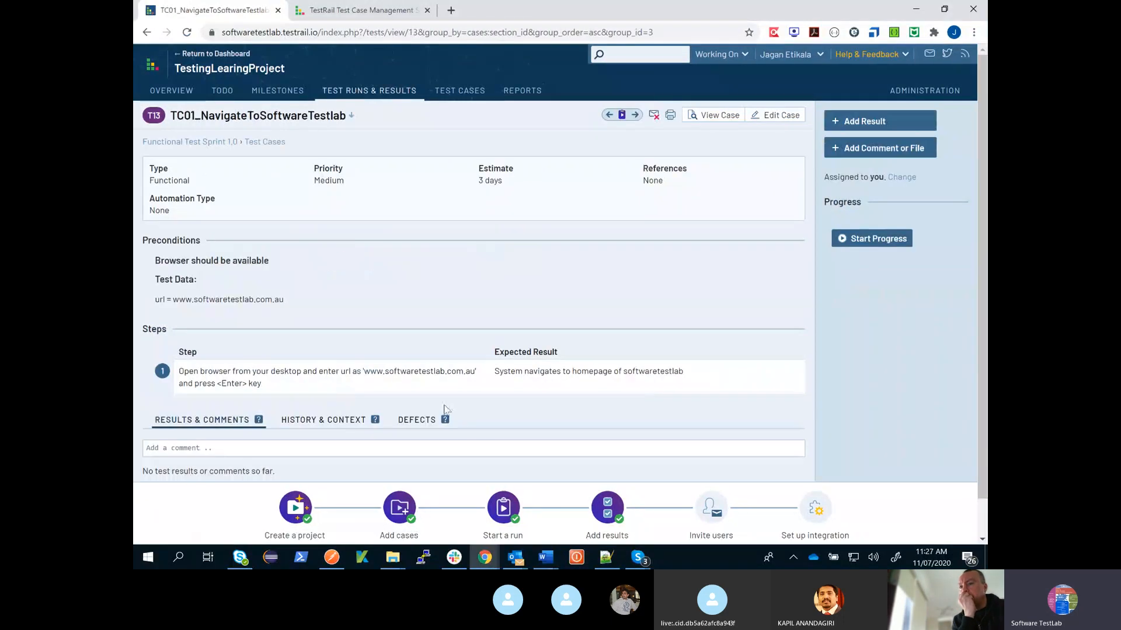
{"action": "left_click", "coordinate": [871, 125]}
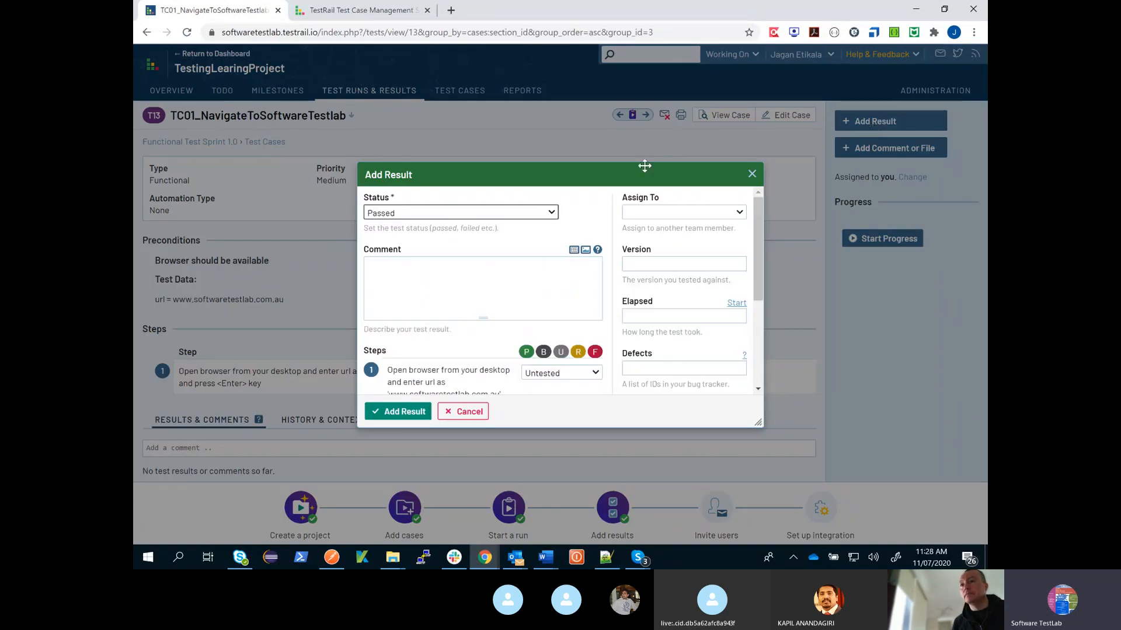
{"action": "left_click_drag", "start_coordinate": [644, 166], "coordinate": [623, 152]}
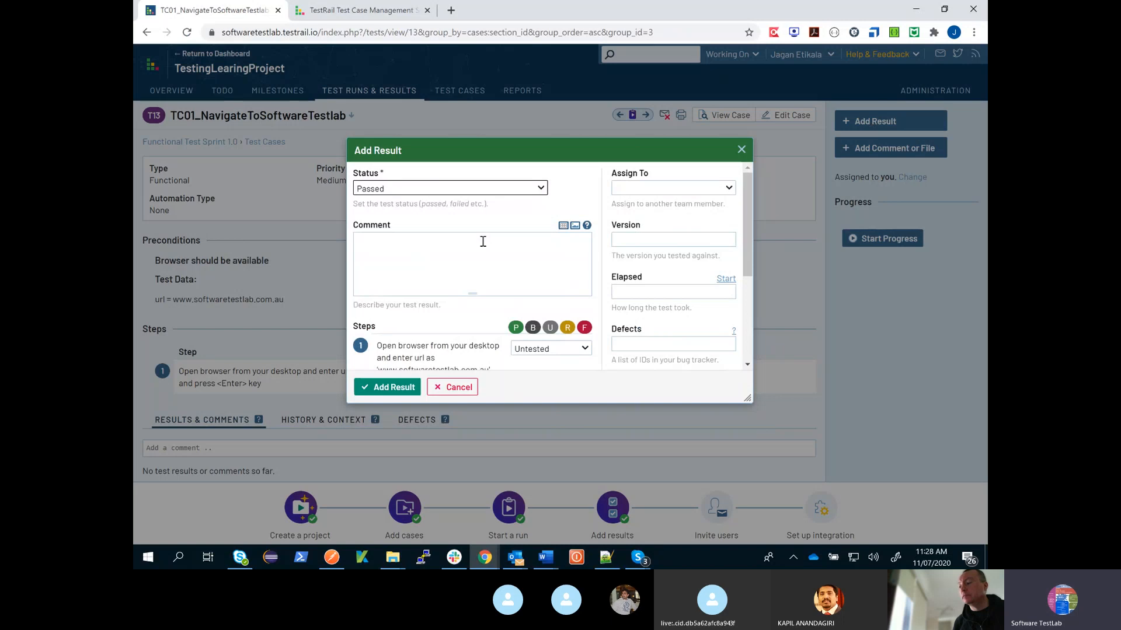
{"action": "scroll", "coordinate": [483, 241], "scroll_direction": "down", "scroll_amount": 3}
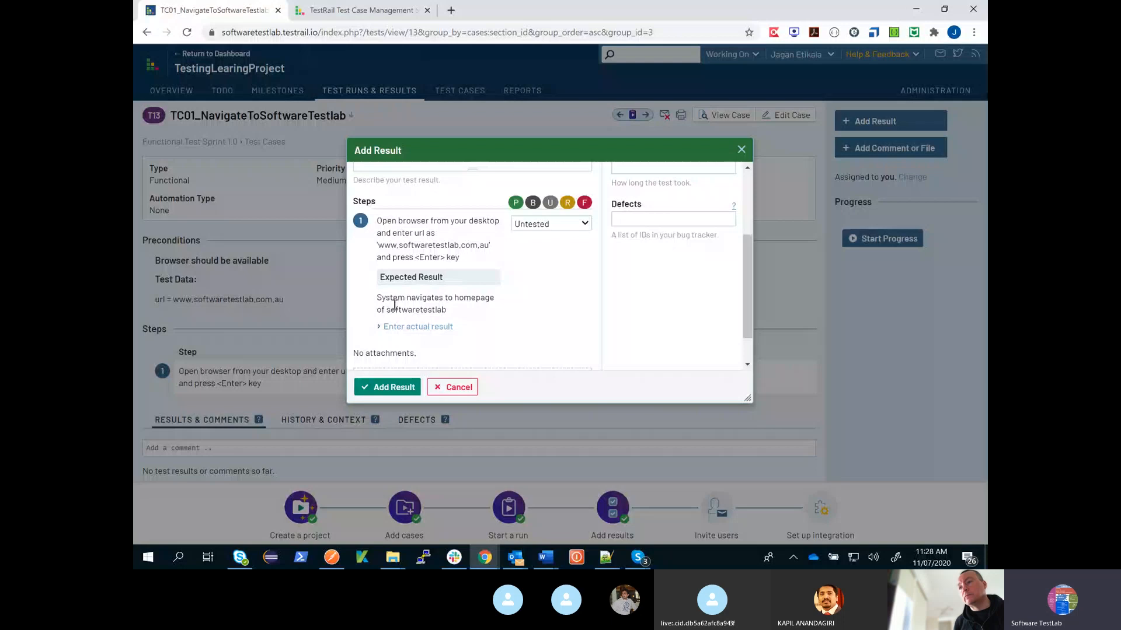
{"action": "scroll", "coordinate": [500, 328], "scroll_direction": "down", "scroll_amount": 1}
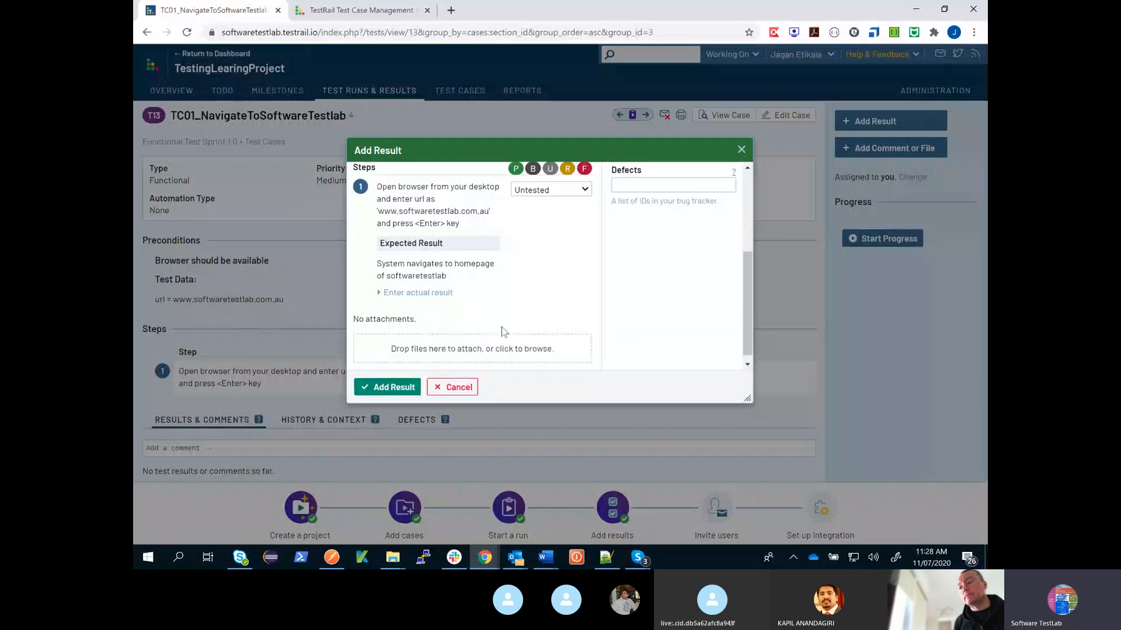
{"action": "scroll", "coordinate": [519, 277], "scroll_direction": "up", "scroll_amount": 2}
{"action": "scroll", "coordinate": [506, 279], "scroll_direction": "up", "scroll_amount": 2}
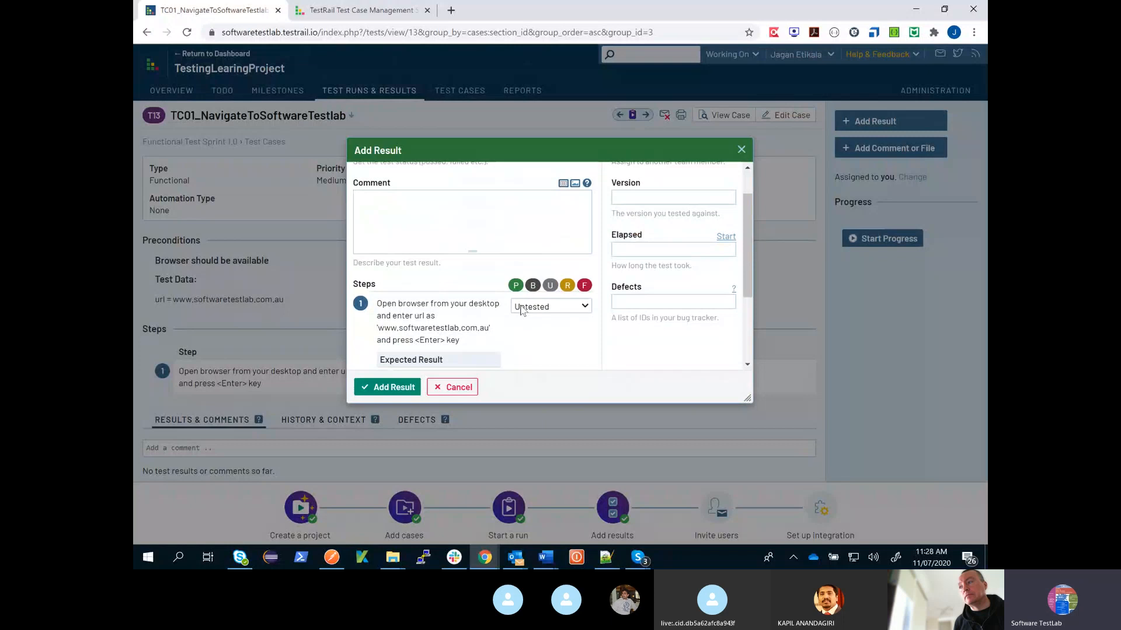
{"action": "scroll", "coordinate": [462, 322], "scroll_direction": "down", "scroll_amount": 2}
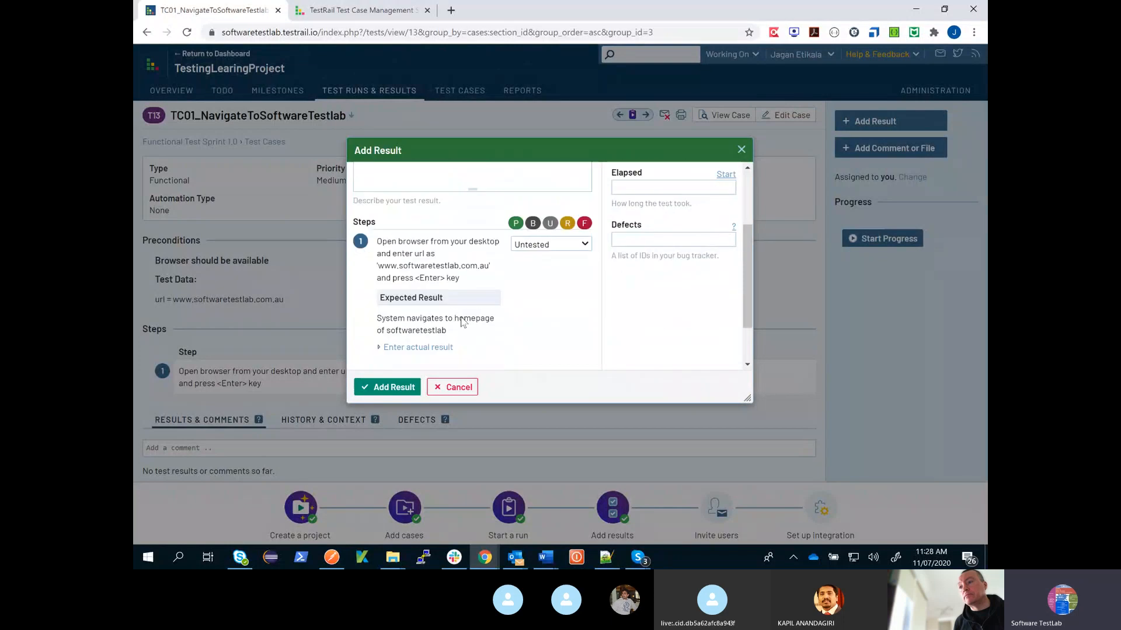
{"action": "left_click", "coordinate": [580, 248]}
{"action": "left_click", "coordinate": [572, 259]}
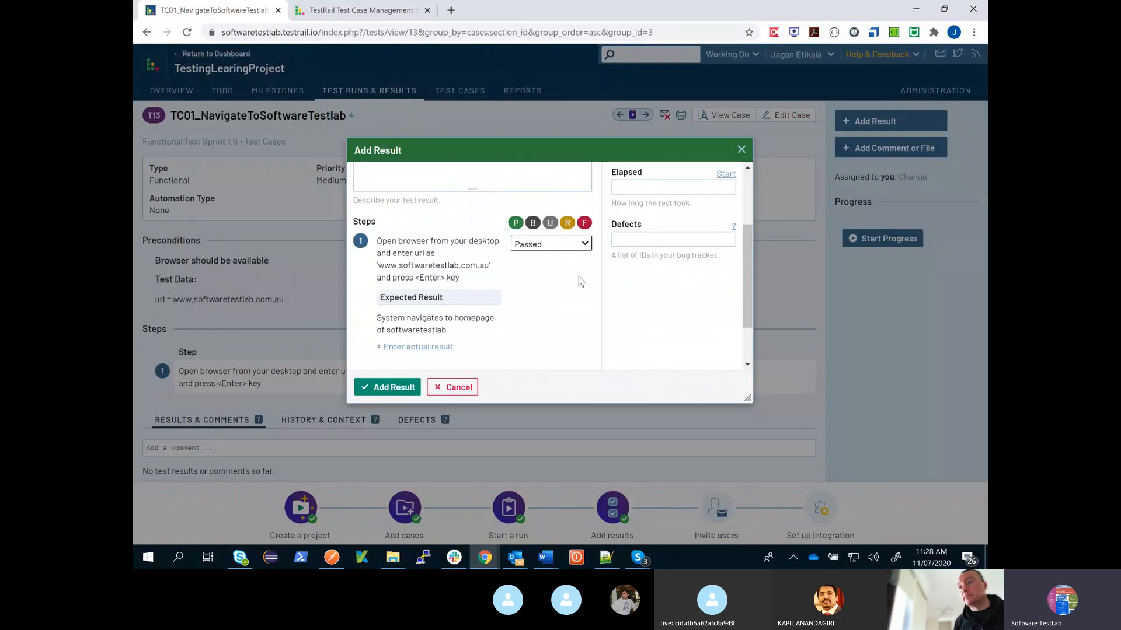
- Enter the comment "As Expected" for the test result
{"action": "scroll", "coordinate": [574, 298], "scroll_direction": "down", "scroll_amount": 1}
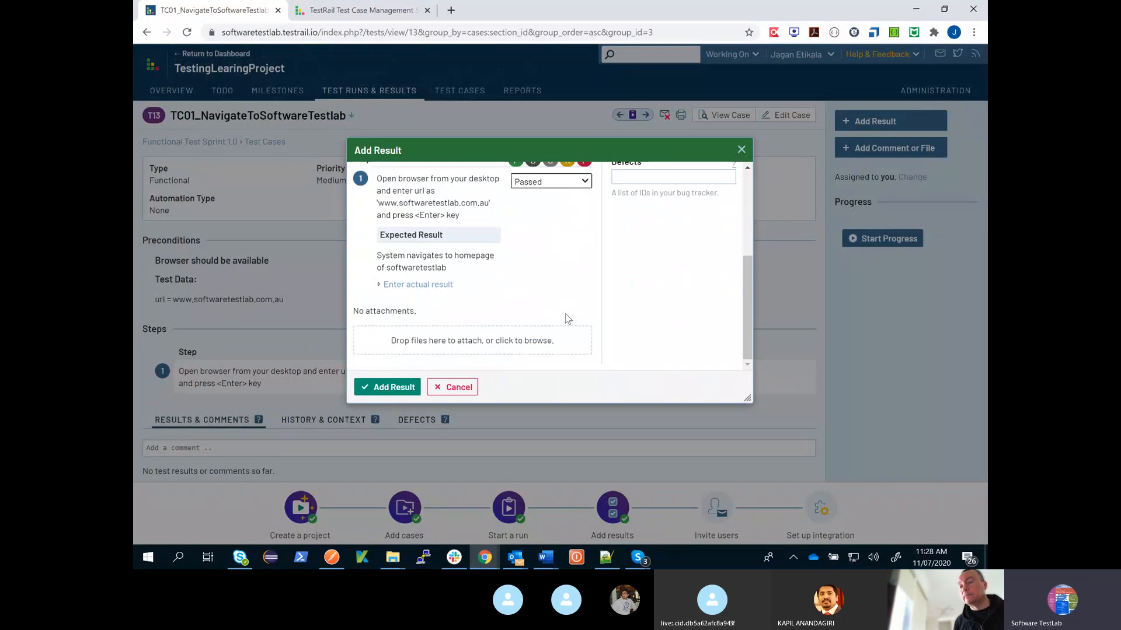
{"action": "scroll", "coordinate": [526, 313], "scroll_direction": "up", "scroll_amount": 1}
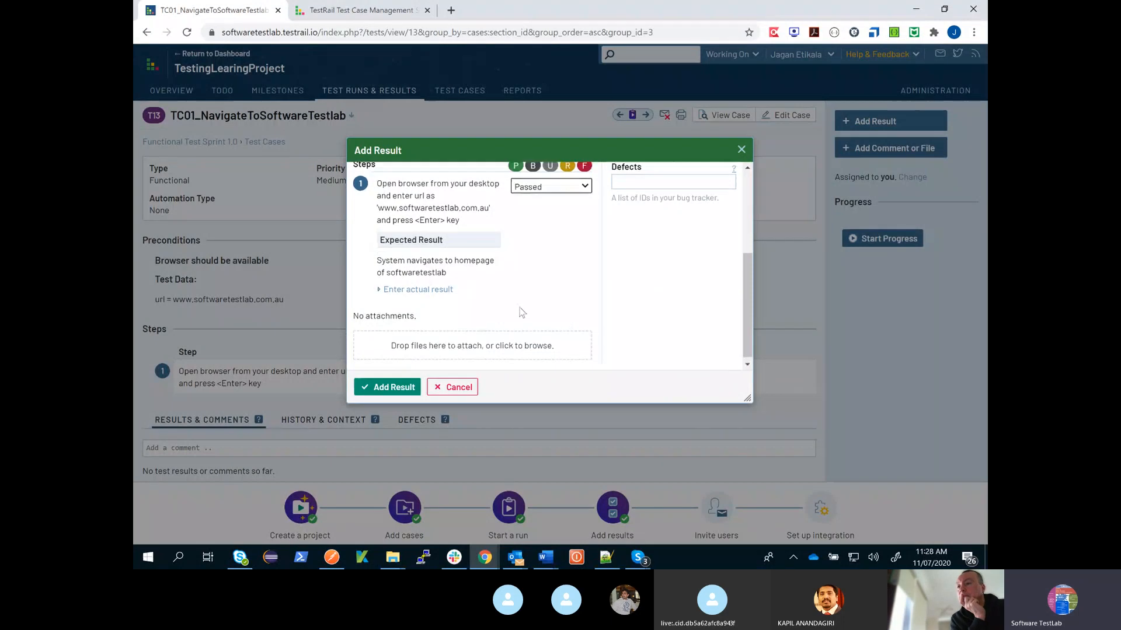
{"action": "scroll", "coordinate": [522, 313], "scroll_direction": "up", "scroll_amount": 3}
{"action": "left_click", "coordinate": [532, 242]}
{"action": "type", "text": "As "}
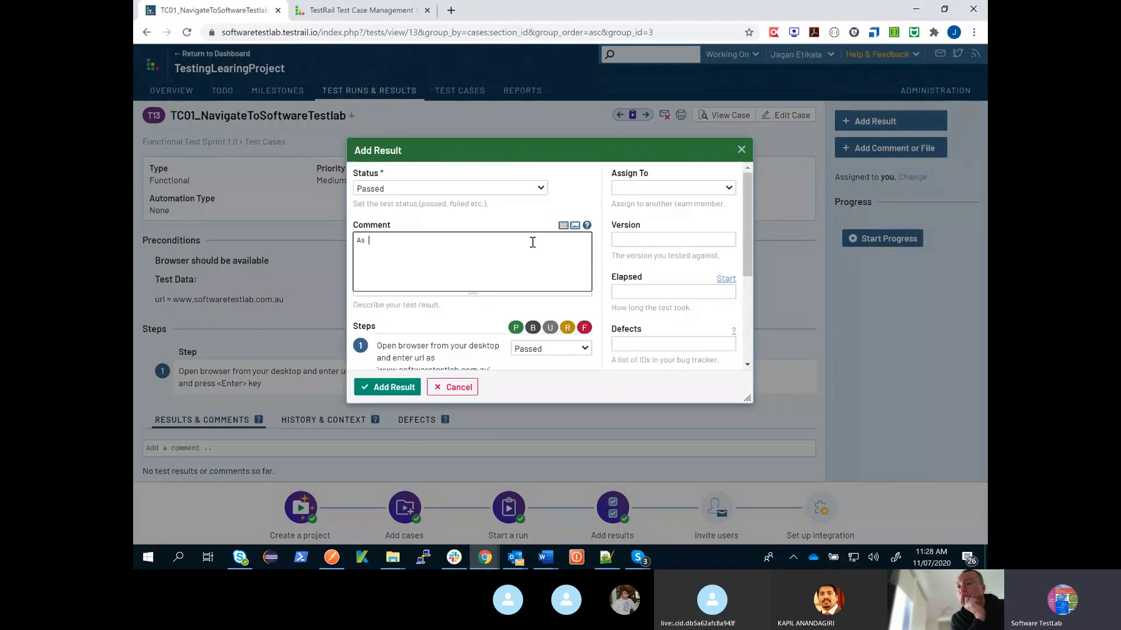
{"action": "type", "text": "Expected"}
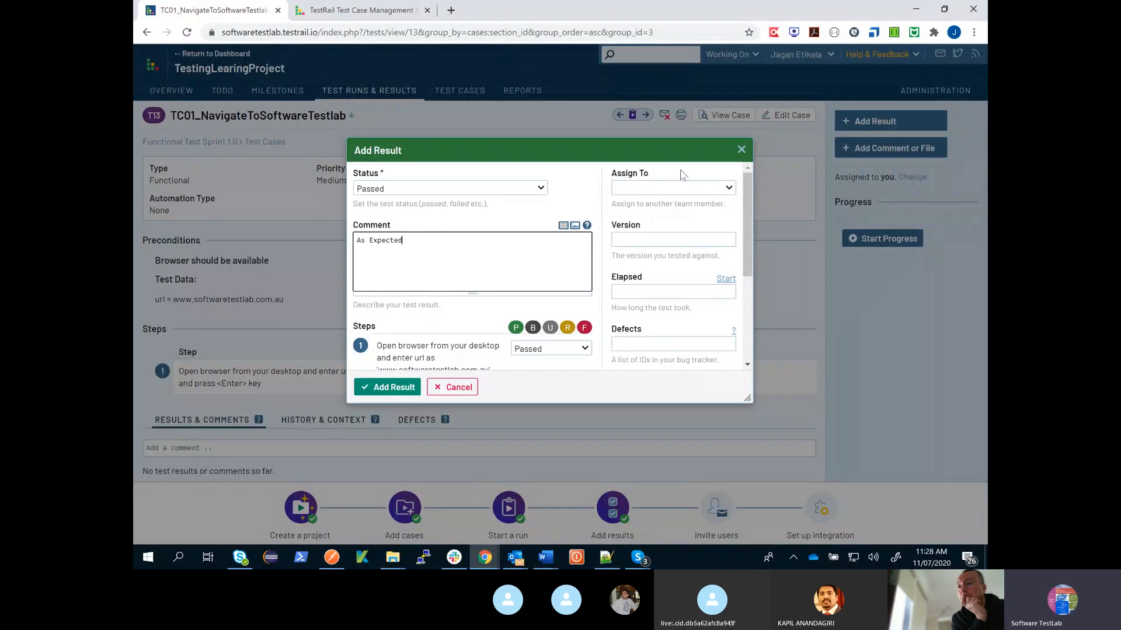
- Assign the result to the project user and save it with the Passed status, leaving version and defects empty
{"action": "left_click", "coordinate": [680, 188]}
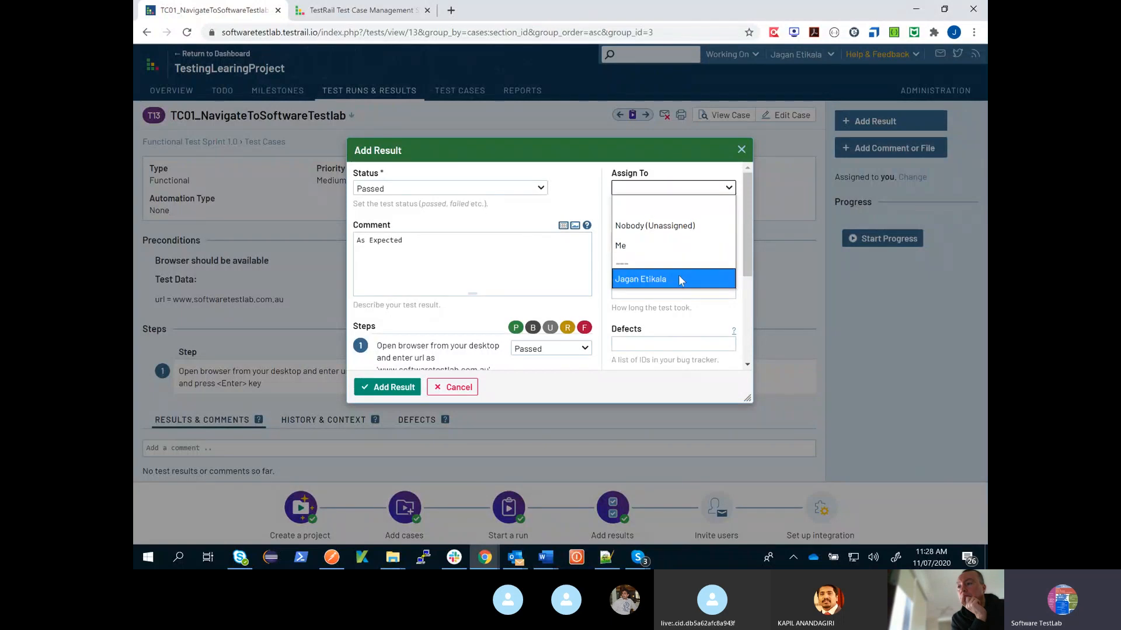
{"action": "left_click", "coordinate": [678, 275]}
{"action": "left_click", "coordinate": [718, 239]}
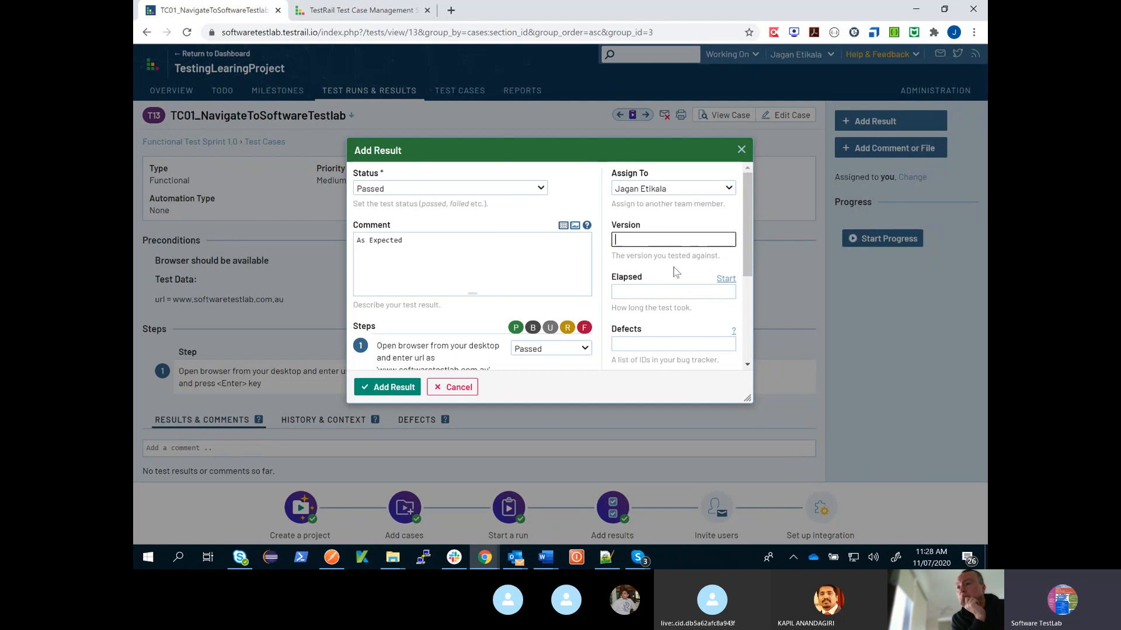
{"action": "scroll", "coordinate": [706, 251], "scroll_direction": "down", "scroll_amount": 3}
{"action": "scroll", "coordinate": [703, 251], "scroll_direction": "up", "scroll_amount": 3}
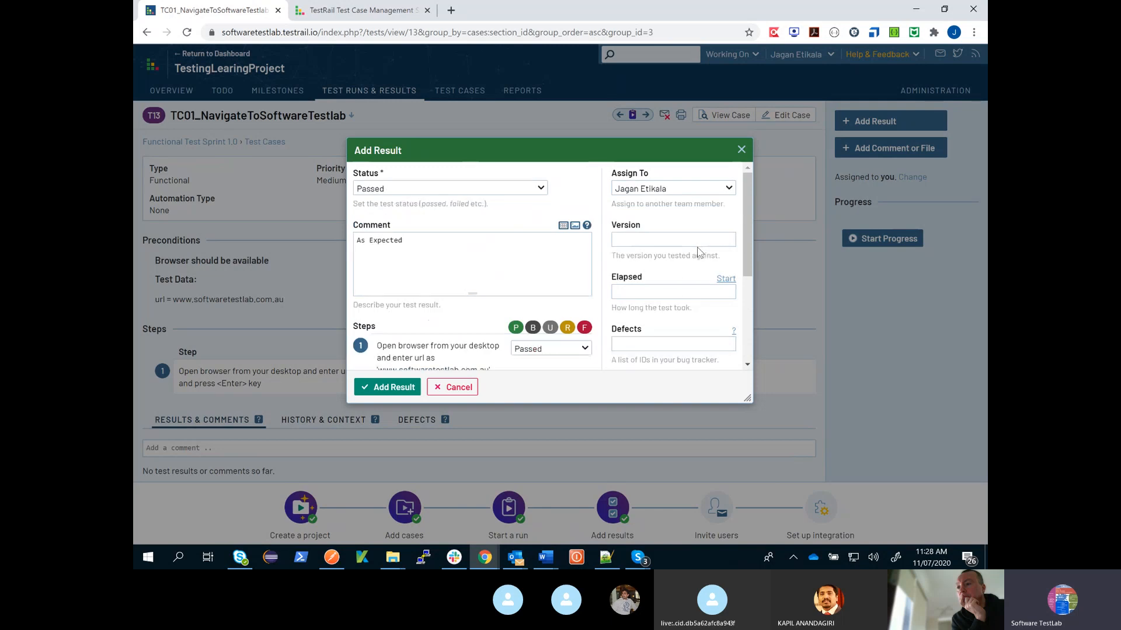
{"action": "scroll", "coordinate": [698, 245], "scroll_direction": "down", "scroll_amount": 3}
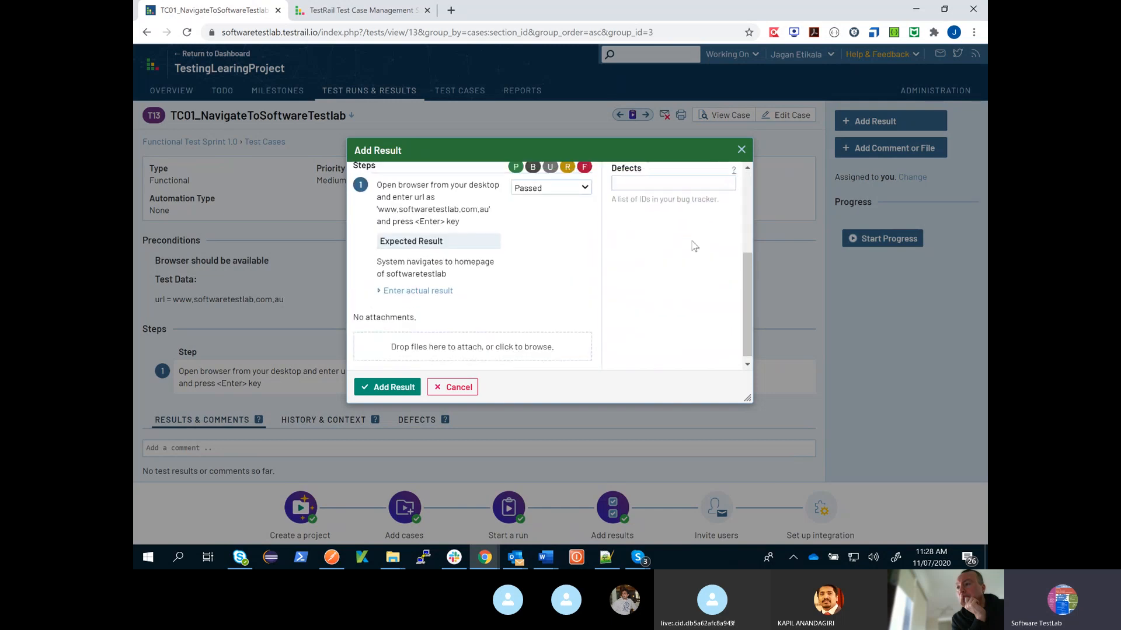
{"action": "scroll", "coordinate": [695, 247], "scroll_direction": "up", "scroll_amount": 1}
{"action": "left_click", "coordinate": [674, 239]}
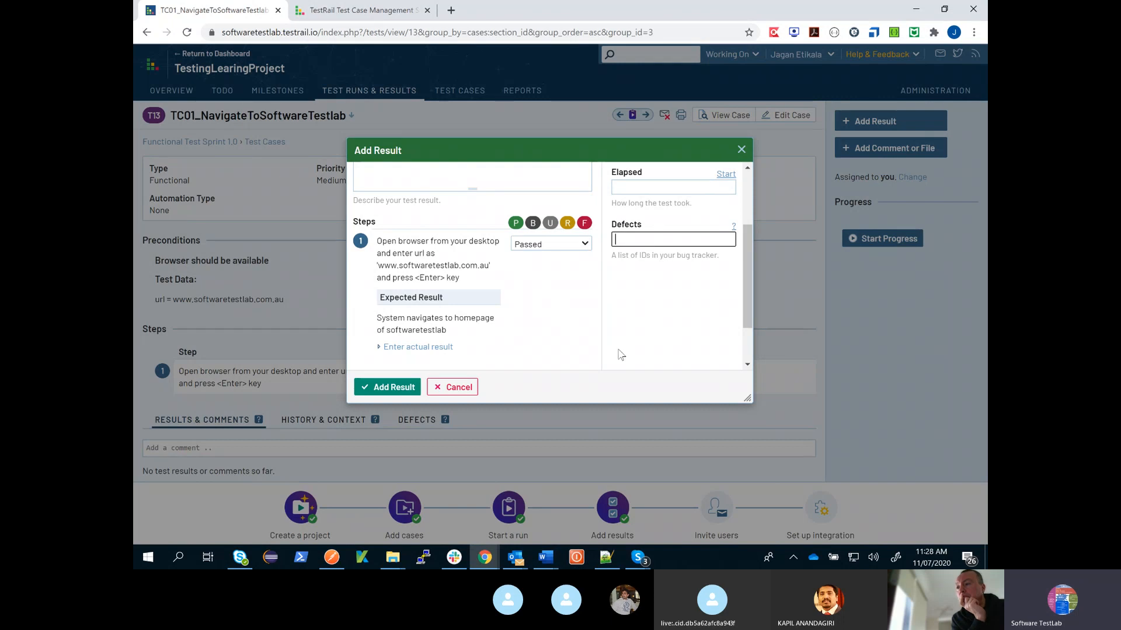
{"action": "left_click", "coordinate": [394, 387]}
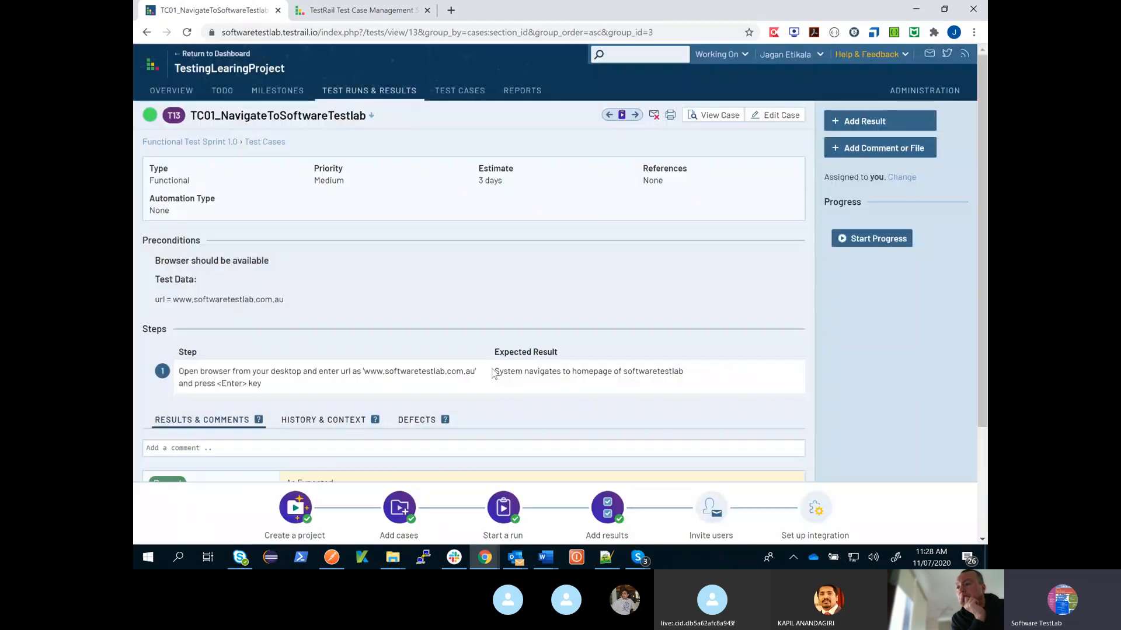
{"action": "scroll", "coordinate": [638, 349], "scroll_direction": "down", "scroll_amount": 1}
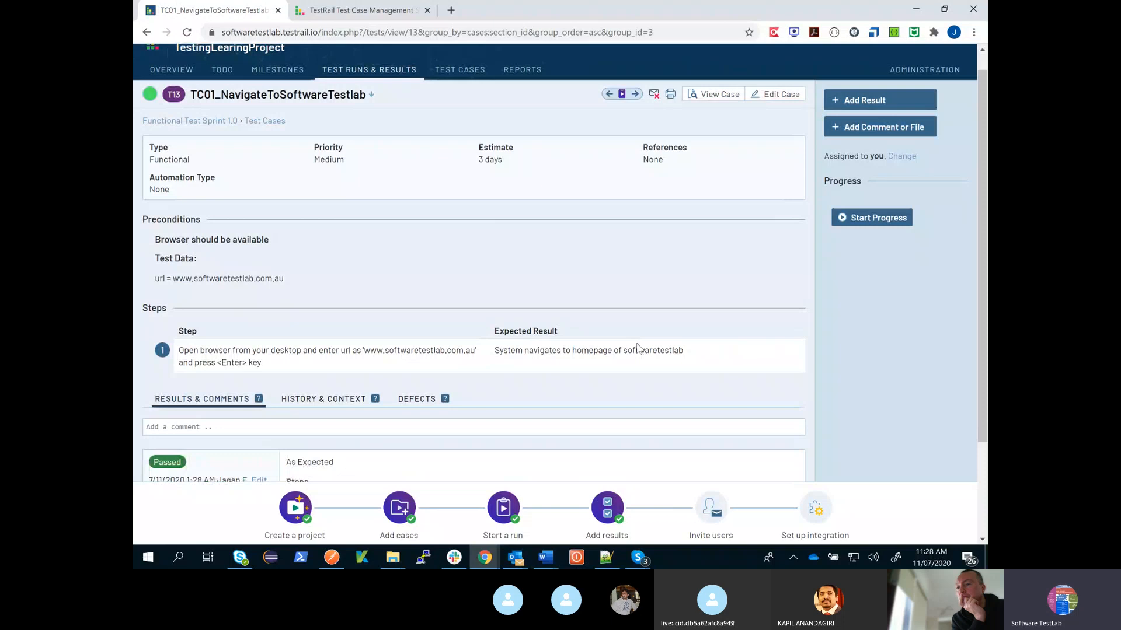
- Review the saved result of TC01_NavigateToSoftwareTestlab and return to the Functional Test Sprint 1.0 run to examine its progress
{"action": "scroll", "coordinate": [638, 349], "scroll_direction": "down", "scroll_amount": 2}
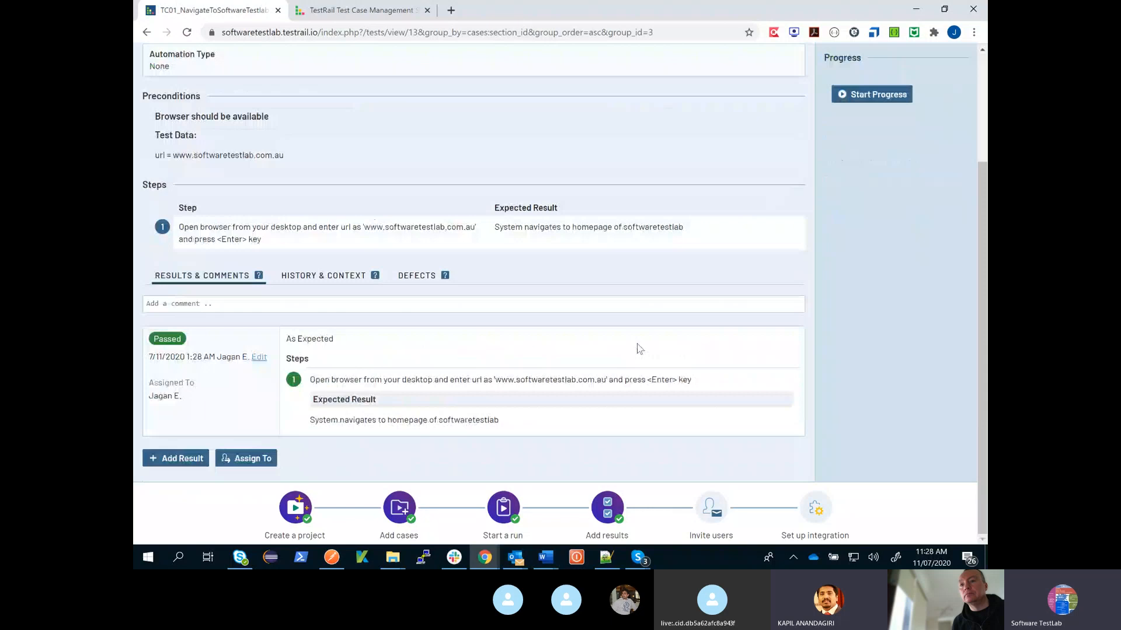
{"action": "left_click", "coordinate": [147, 32]}
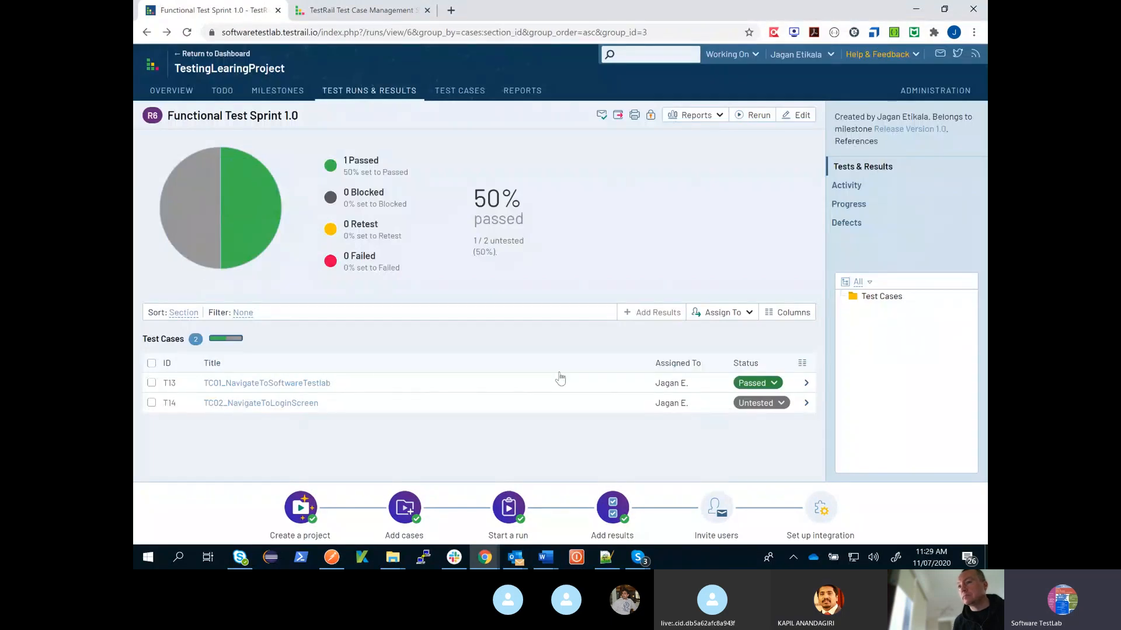
{"action": "mouse_move", "coordinate": [208, 171]}
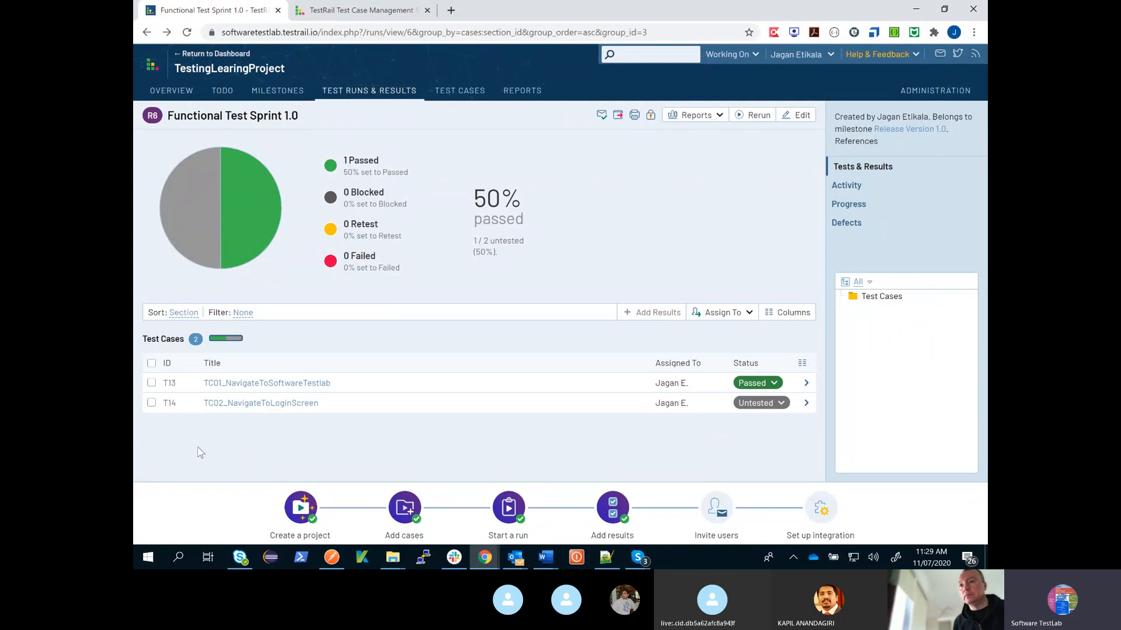
- Save a Passed result for TC02_NavigateToLoginScreen with its step 1 set to Blocked, and return to the Functional Test Sprint 1.0 run
{"action": "left_click", "coordinate": [152, 402]}
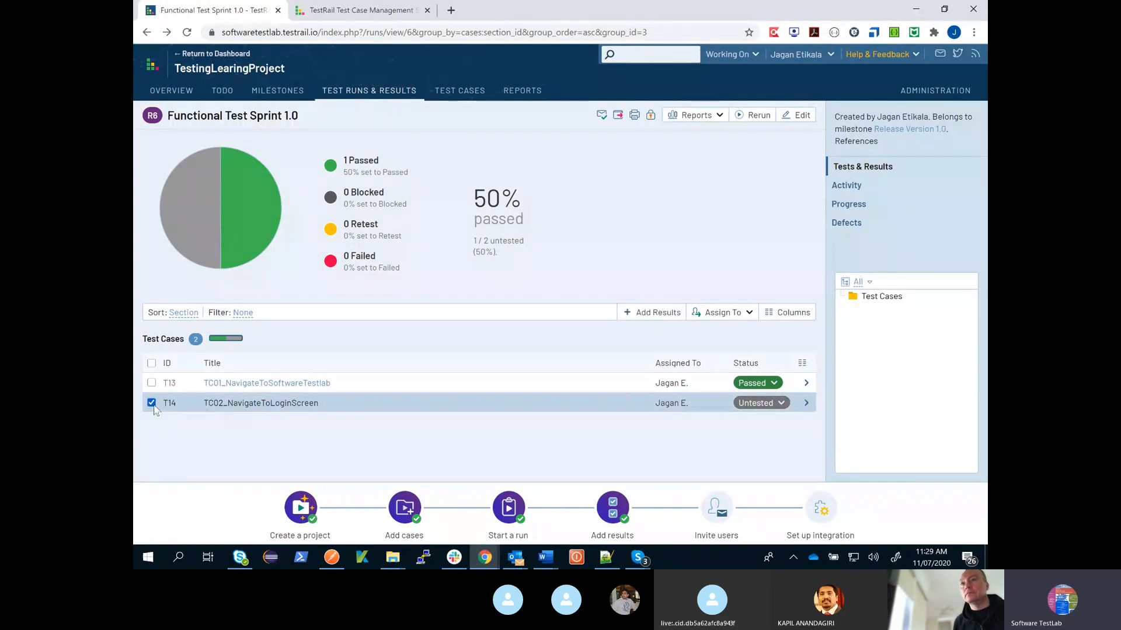
{"action": "left_click", "coordinate": [231, 406]}
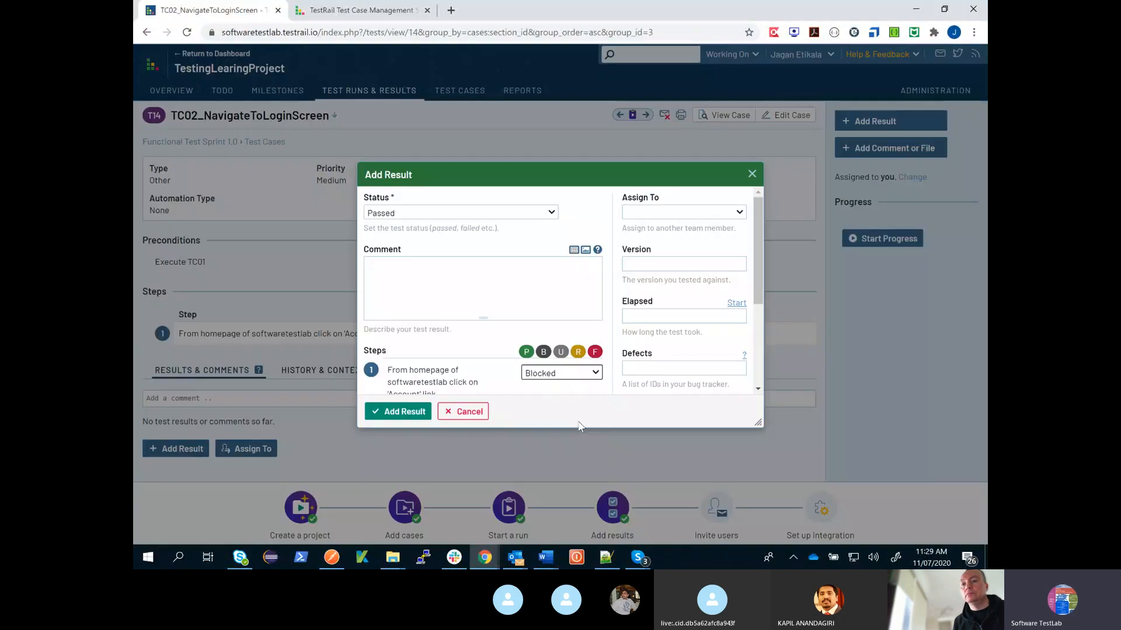
{"action": "left_click", "coordinate": [421, 415]}
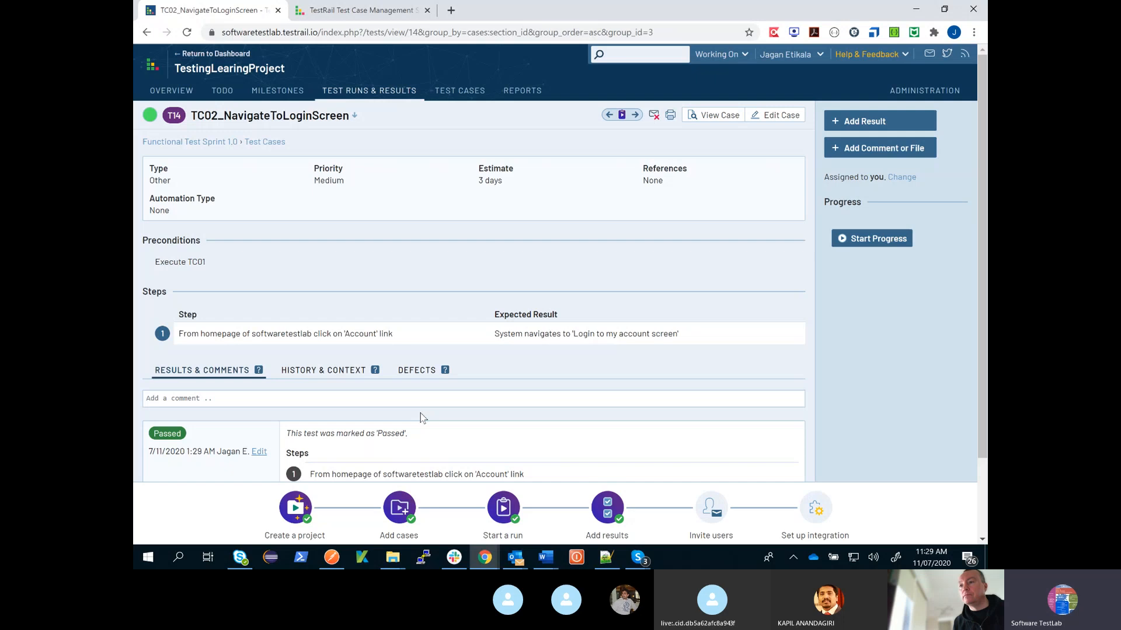
{"action": "left_click", "coordinate": [148, 33]}
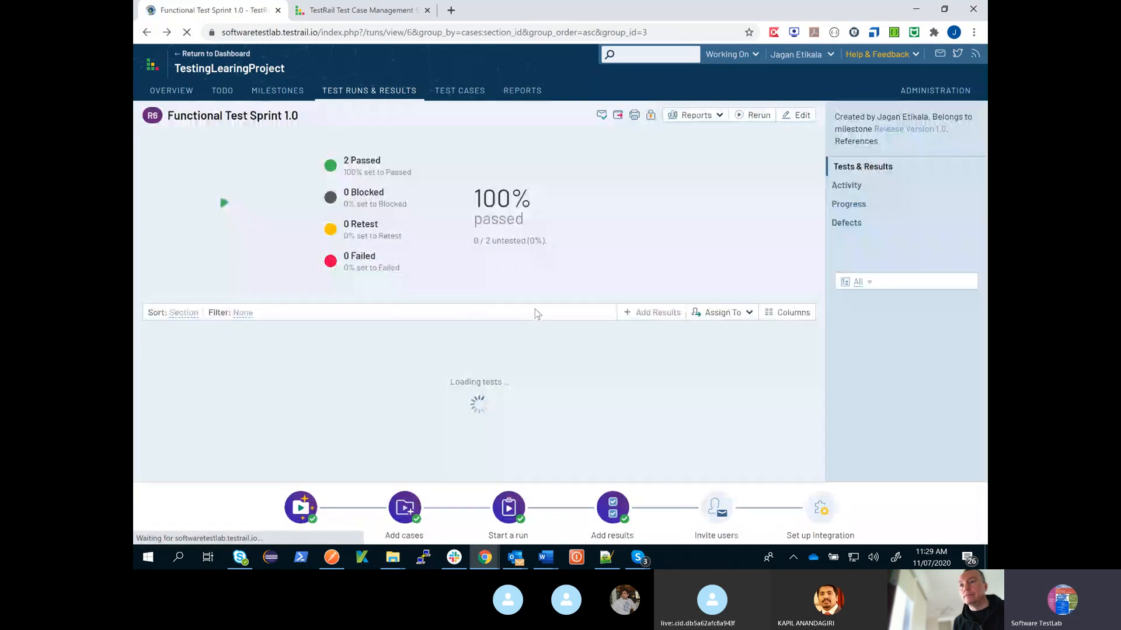
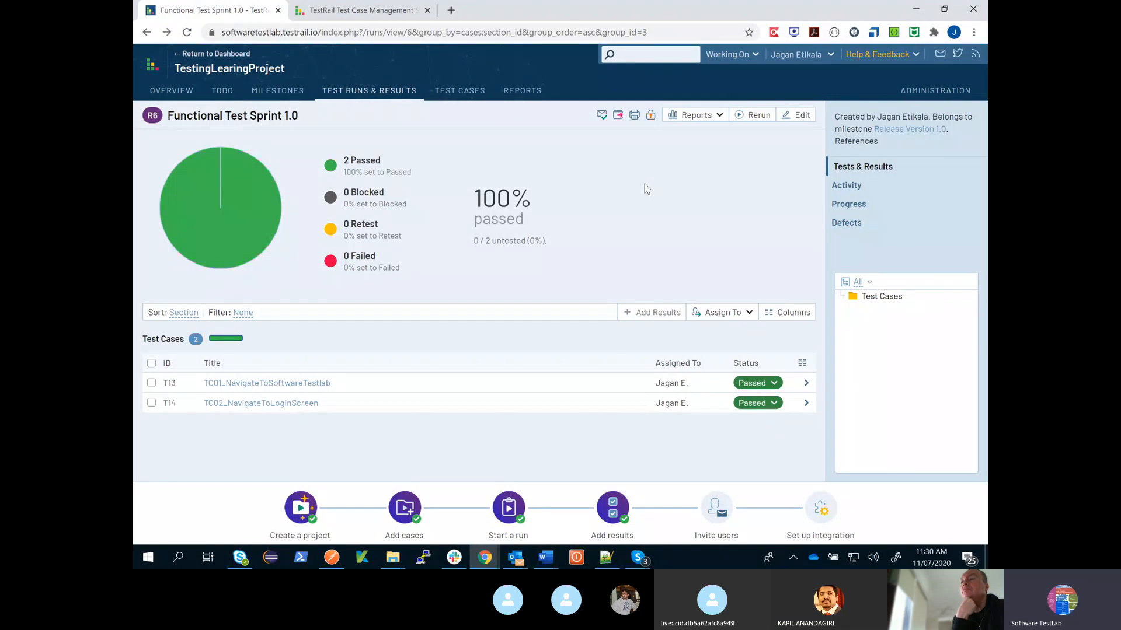
- Create an Activity Summary report for the cases of TestingLearingProject and view it
{"action": "left_click", "coordinate": [462, 96]}
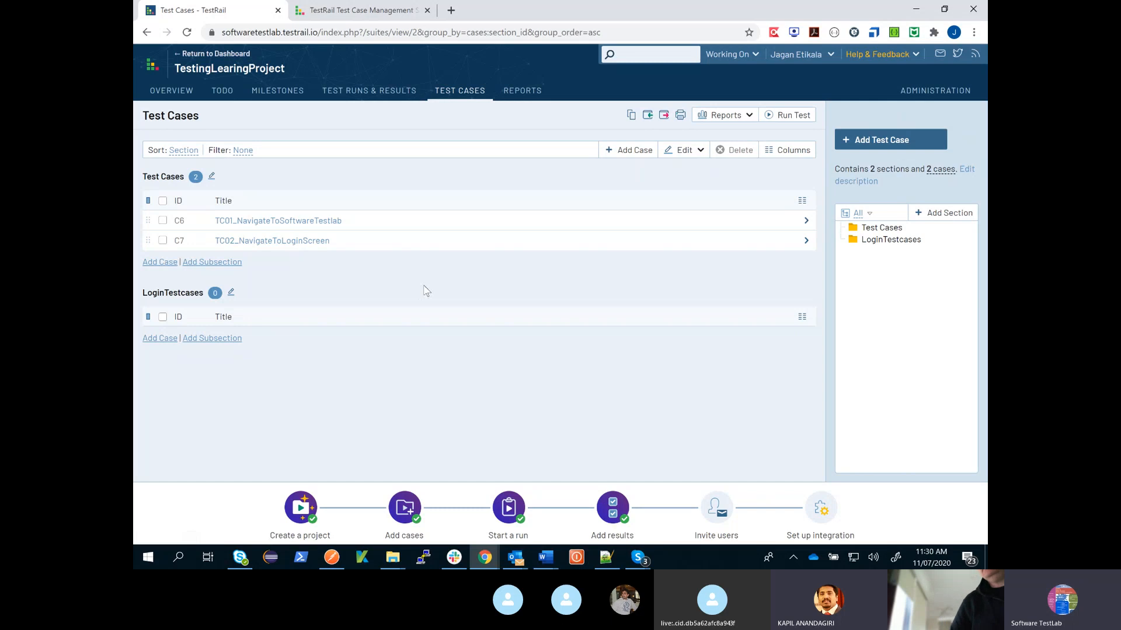
{"action": "left_click", "coordinate": [526, 92]}
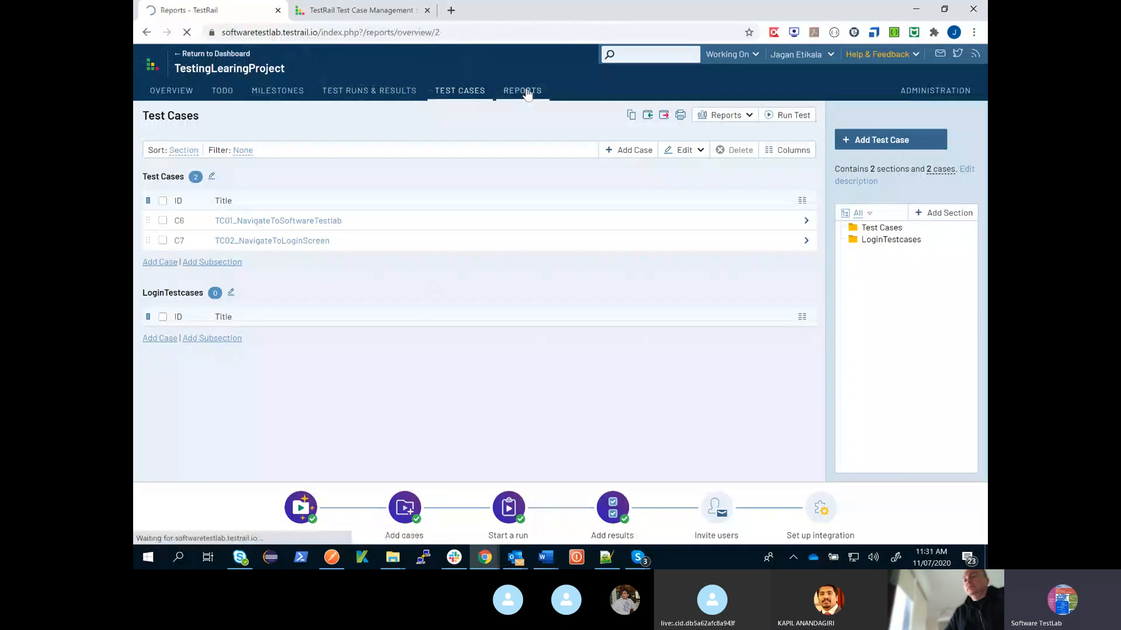
{"action": "left_click", "coordinate": [526, 92]}
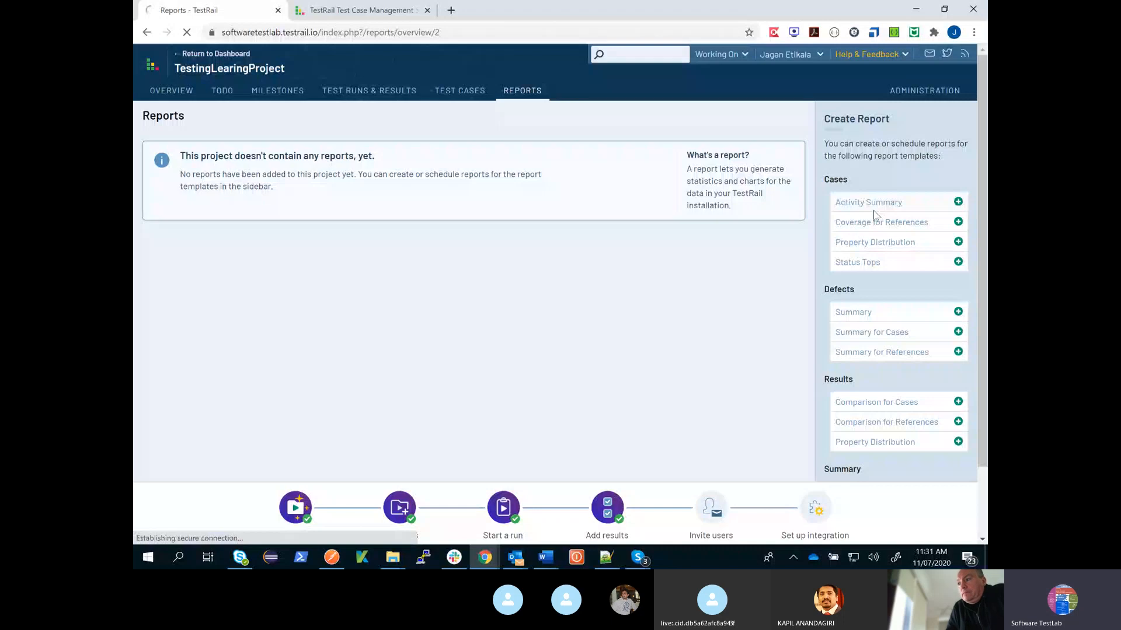
{"action": "scroll", "coordinate": [711, 275], "scroll_direction": "down", "scroll_amount": 12}
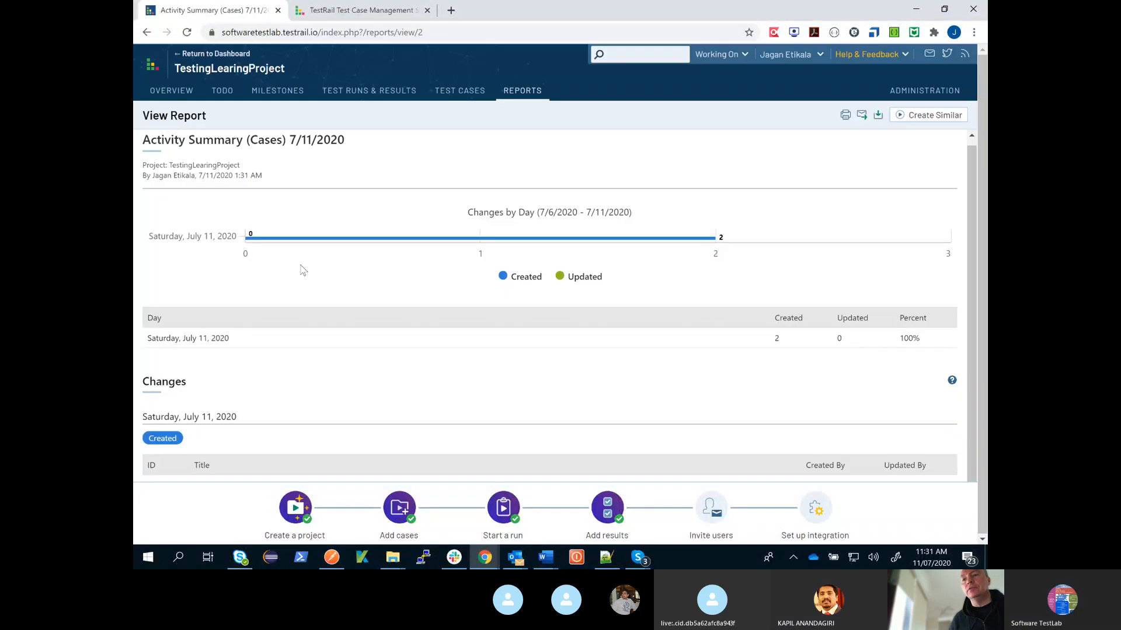
- Review the project overview and the details of test case TC01_NavigateToSoftwareTestlab, and return to the test case list
{"action": "left_click", "coordinate": [175, 95]}
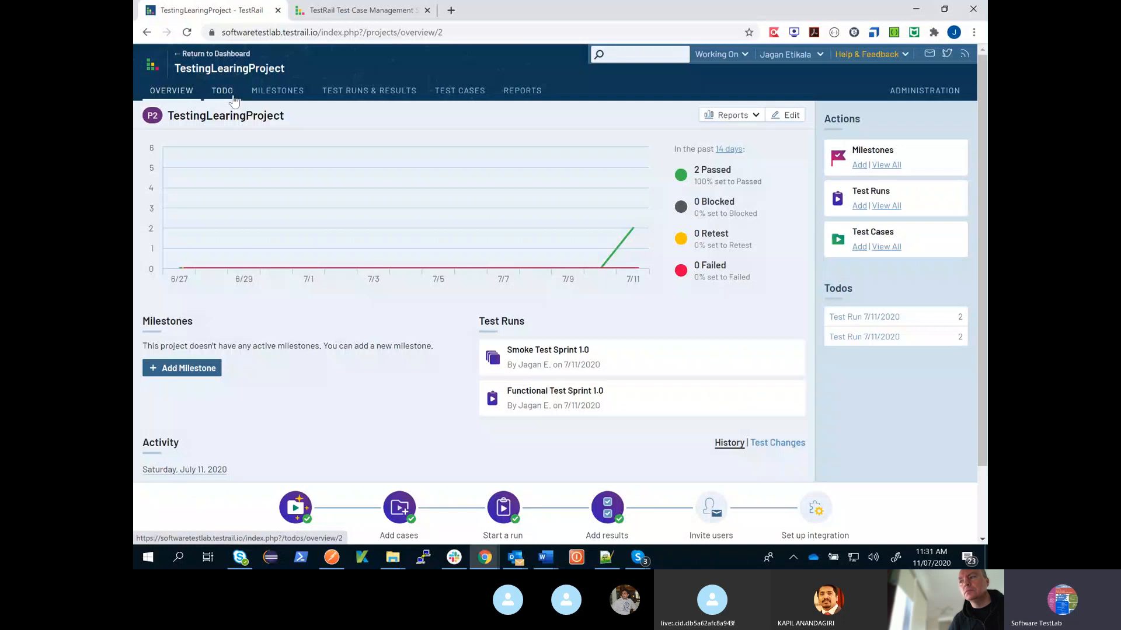
{"action": "left_click", "coordinate": [460, 90]}
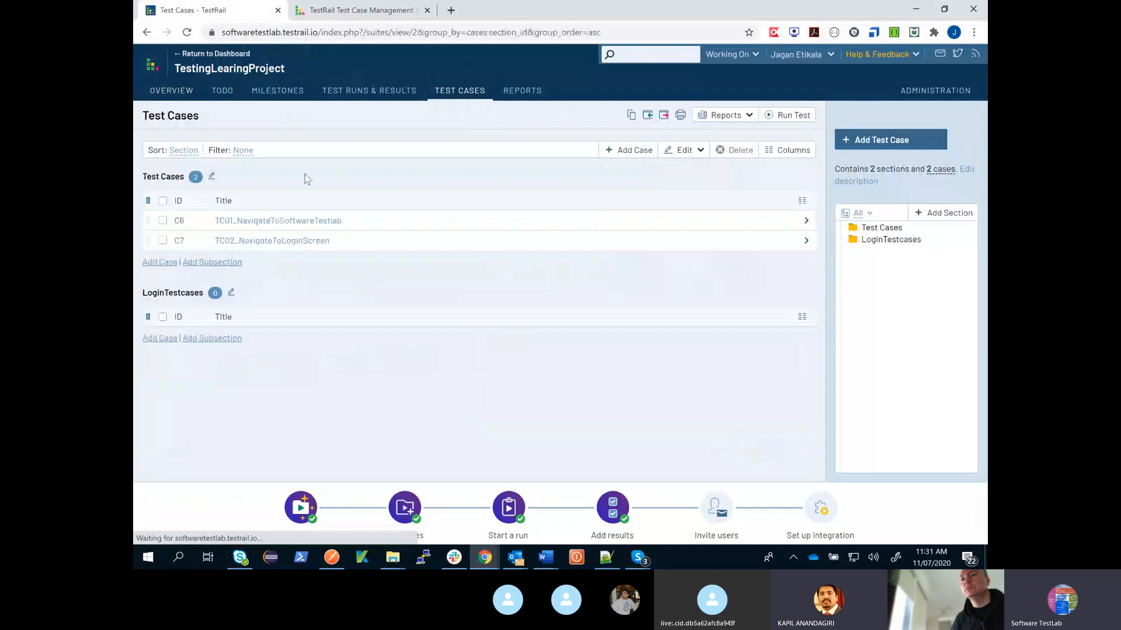
{"action": "left_click", "coordinate": [286, 221]}
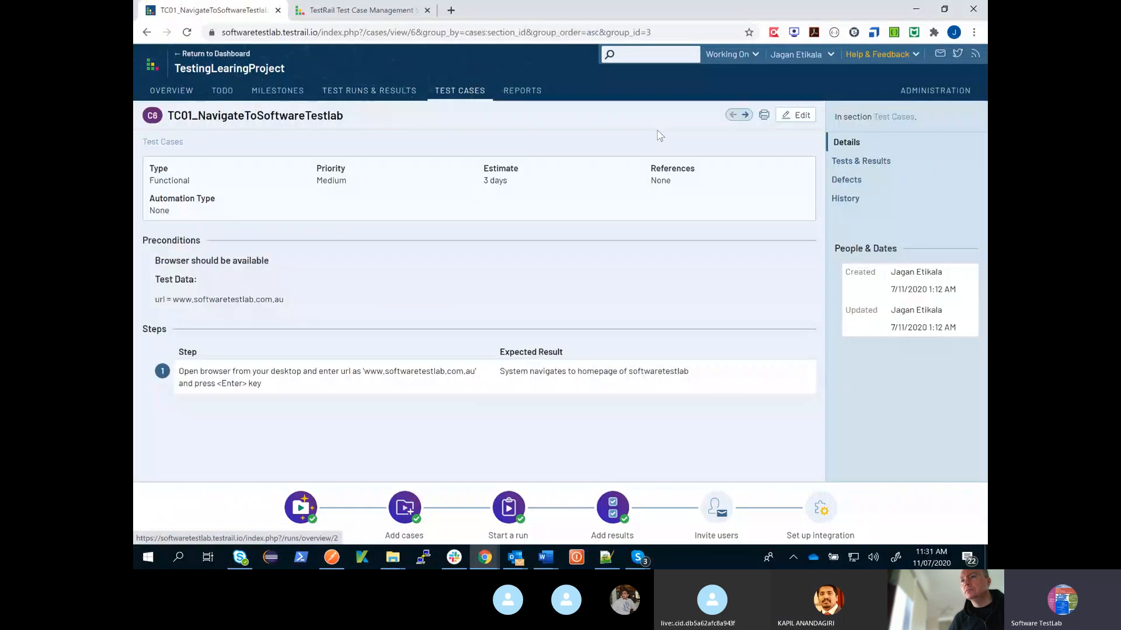
{"action": "left_click", "coordinate": [147, 32]}
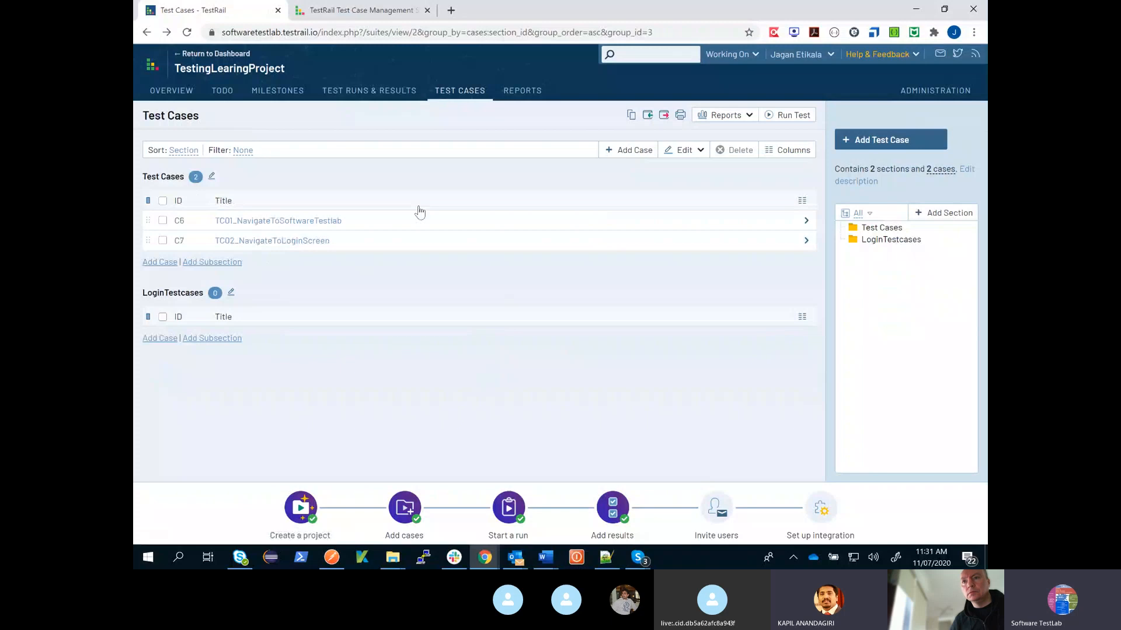
- Open a blank new test case form and examine its References, Preconditions, Steps and Expected Result fields
{"action": "left_click", "coordinate": [635, 152]}
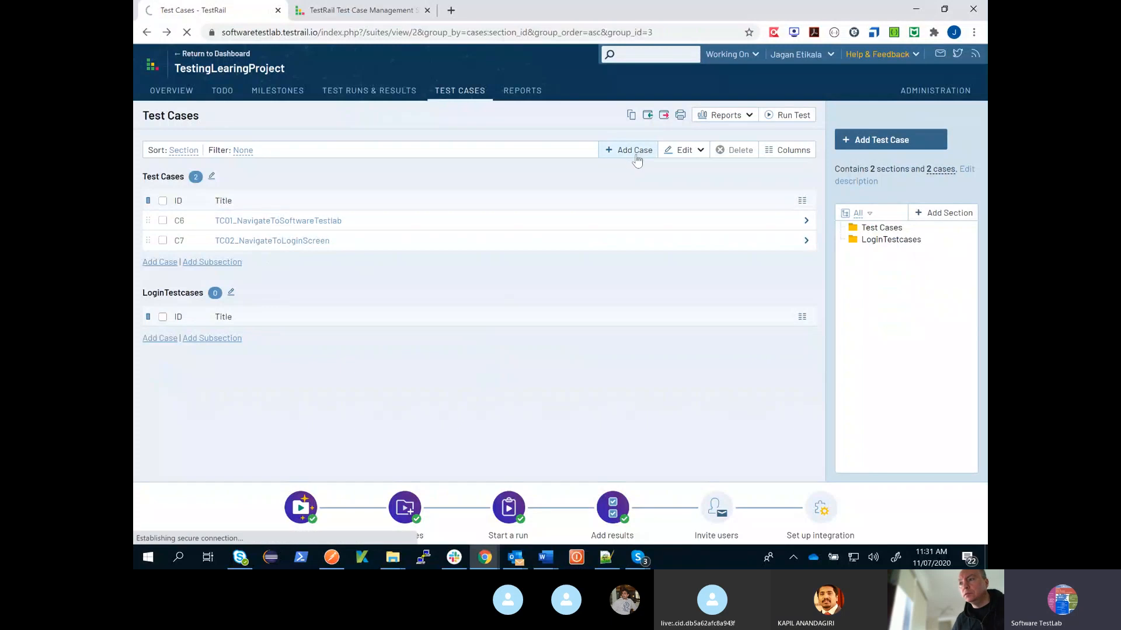
{"action": "left_click", "coordinate": [389, 242]}
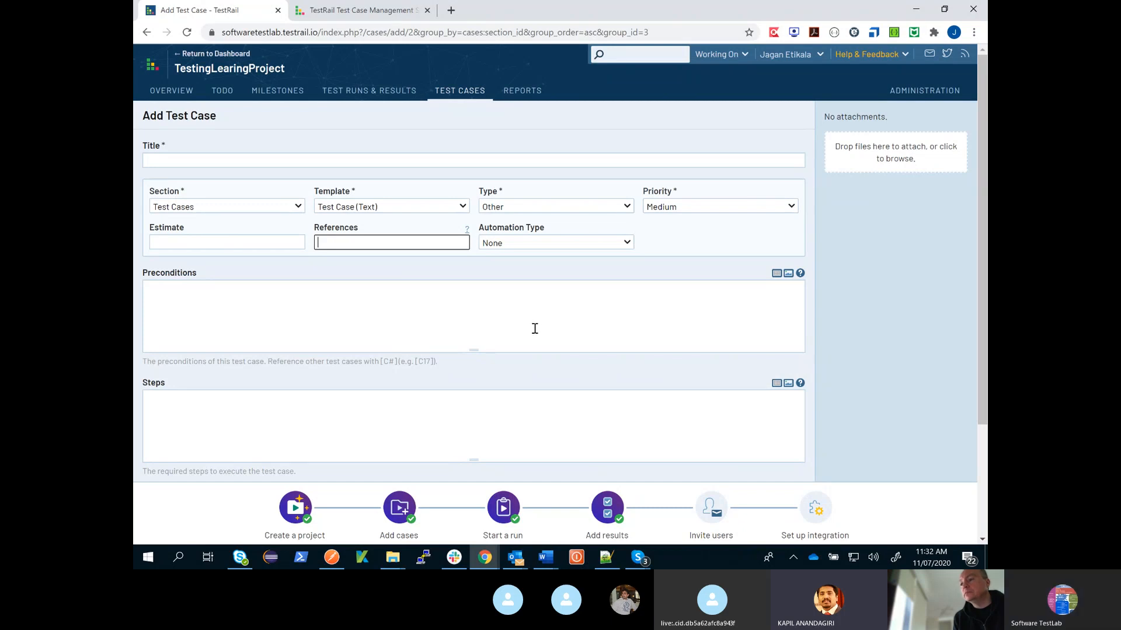
{"action": "scroll", "coordinate": [534, 329], "scroll_direction": "down", "scroll_amount": 3}
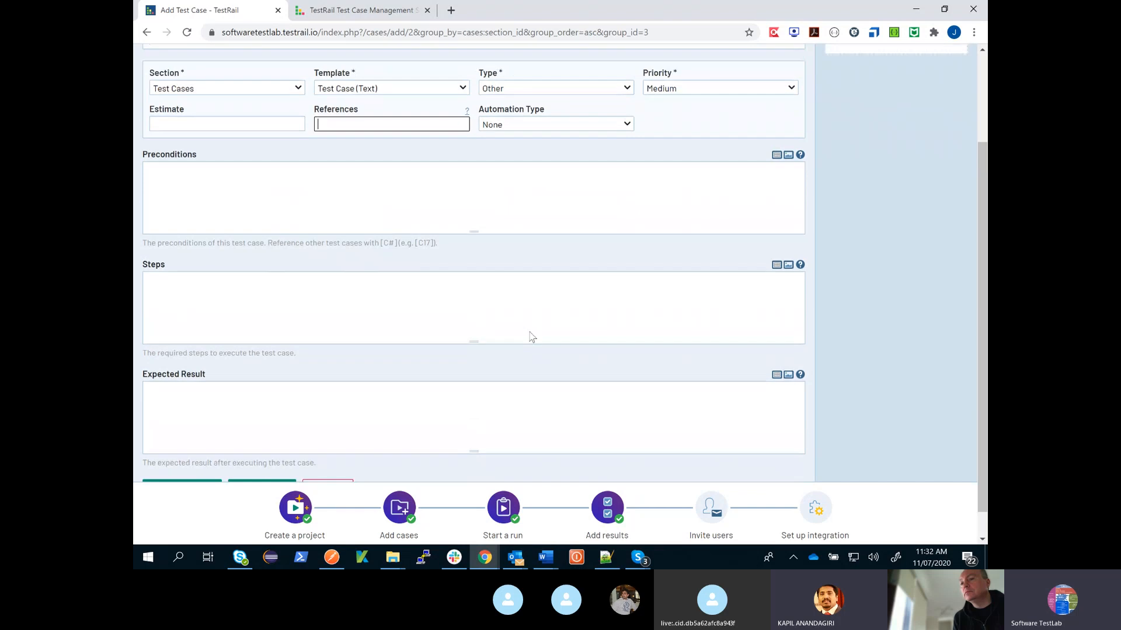
{"action": "scroll", "coordinate": [532, 337], "scroll_direction": "up", "scroll_amount": 3}
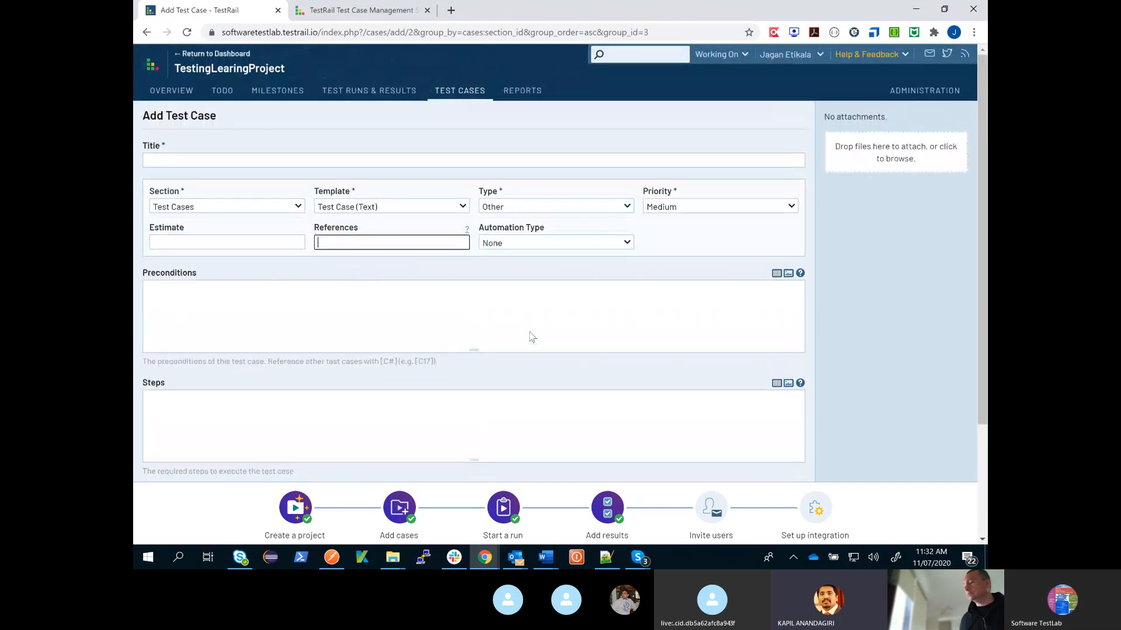
- Reopen the Activity Summary (Cases) 7/11/2020 report and examine its changes by day and created cases
{"action": "left_click", "coordinate": [523, 92]}
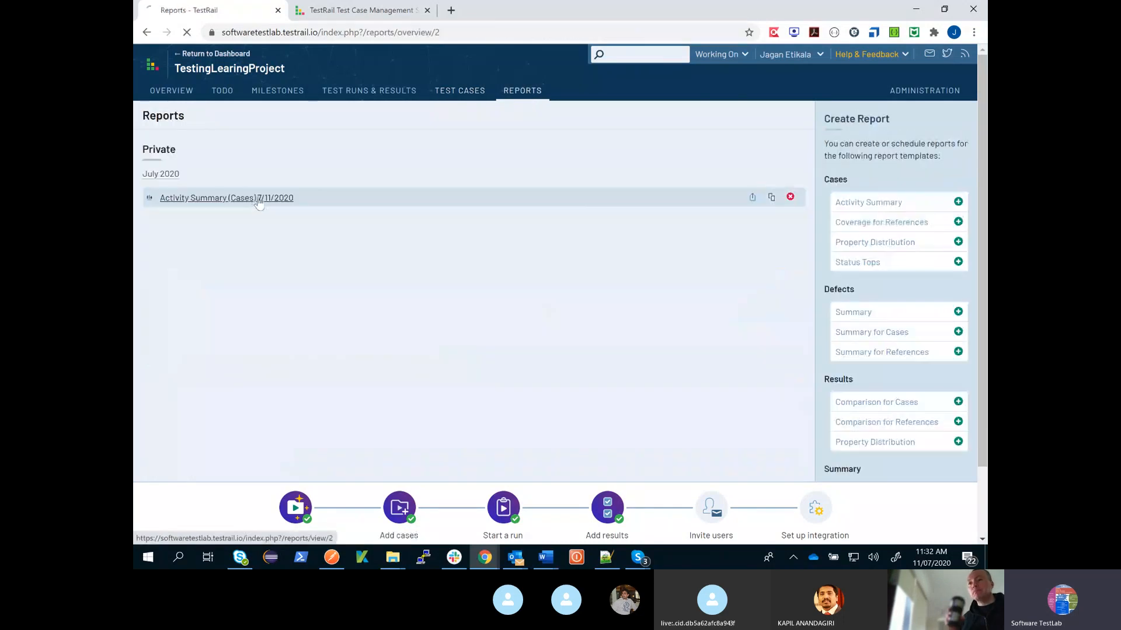
{"action": "left_click", "coordinate": [261, 203]}
{"action": "scroll", "coordinate": [452, 297], "scroll_direction": "down", "scroll_amount": 1}
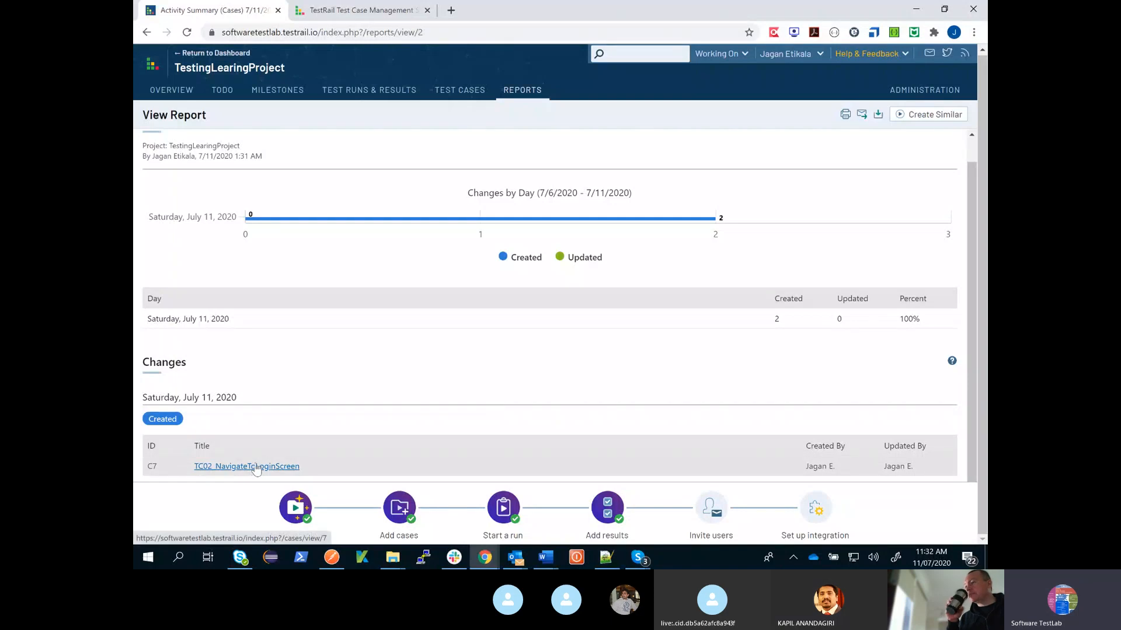
- Start a Milestone summary report with its default name and try to add it without selecting a milestone
{"action": "left_click", "coordinate": [522, 90]}
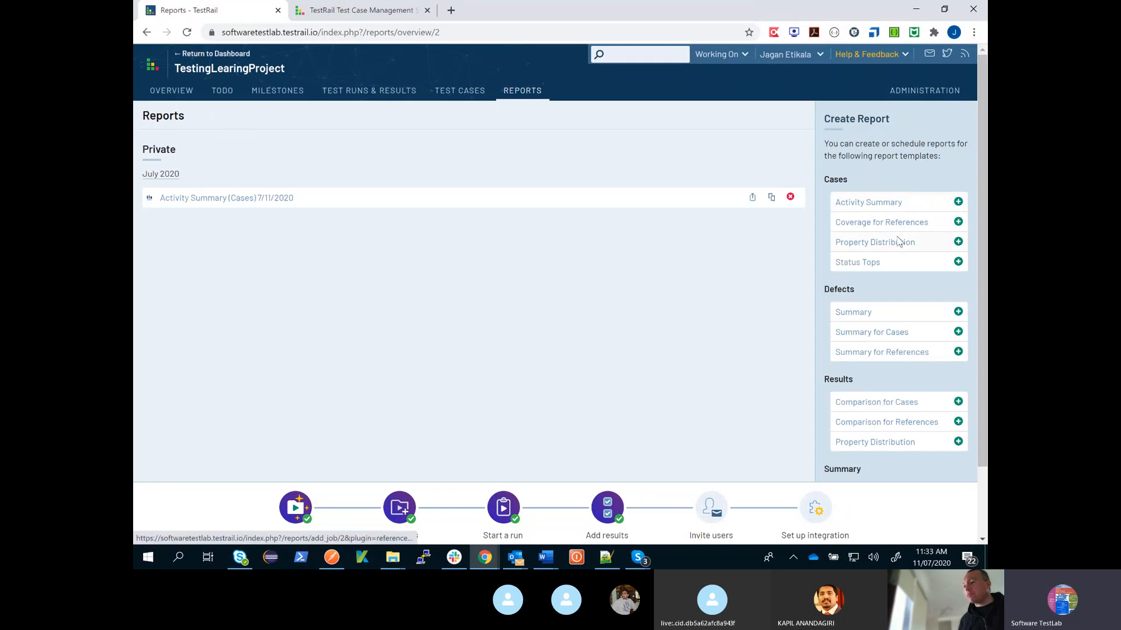
{"action": "scroll", "coordinate": [884, 288], "scroll_direction": "down", "scroll_amount": 2}
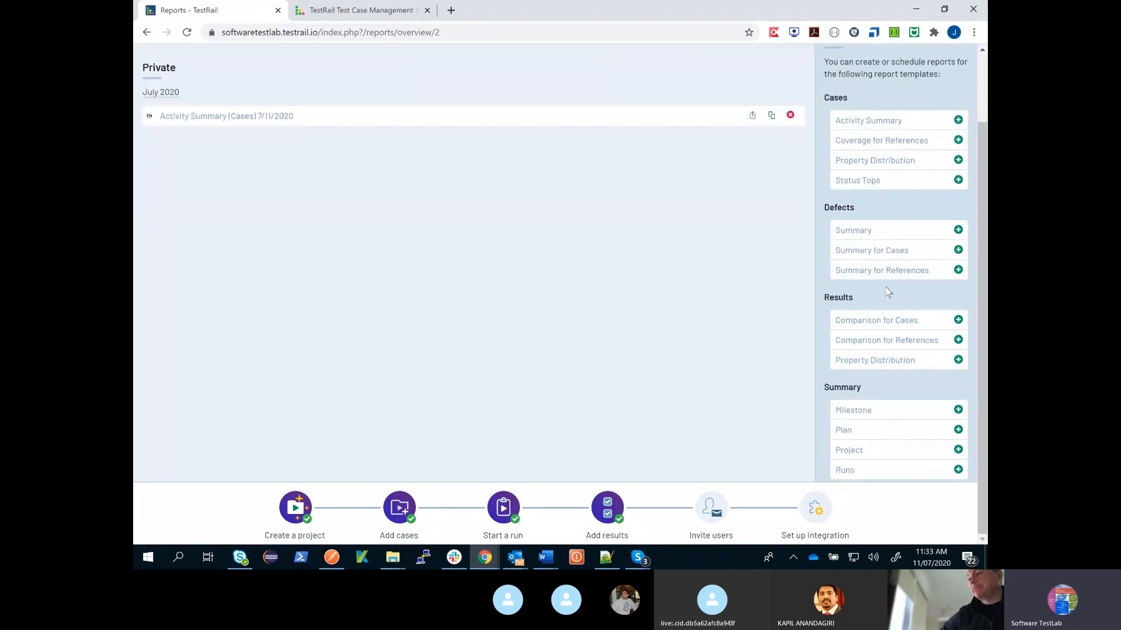
{"action": "scroll", "coordinate": [888, 291], "scroll_direction": "up", "scroll_amount": 2}
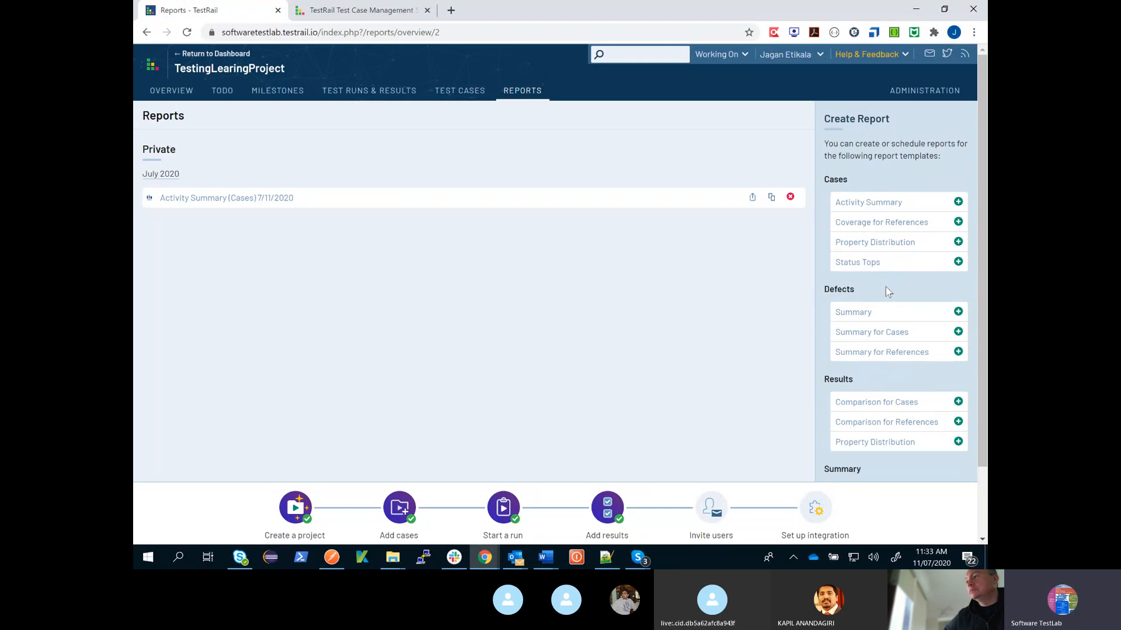
{"action": "scroll", "coordinate": [888, 292], "scroll_direction": "down", "scroll_amount": 2}
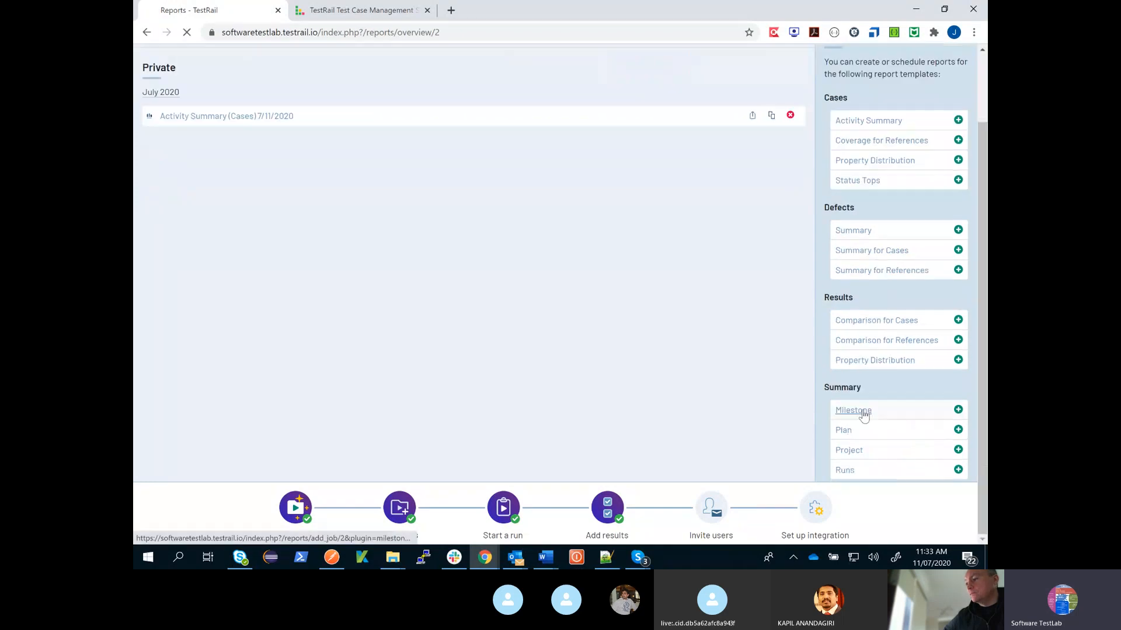
{"action": "left_click", "coordinate": [863, 412]}
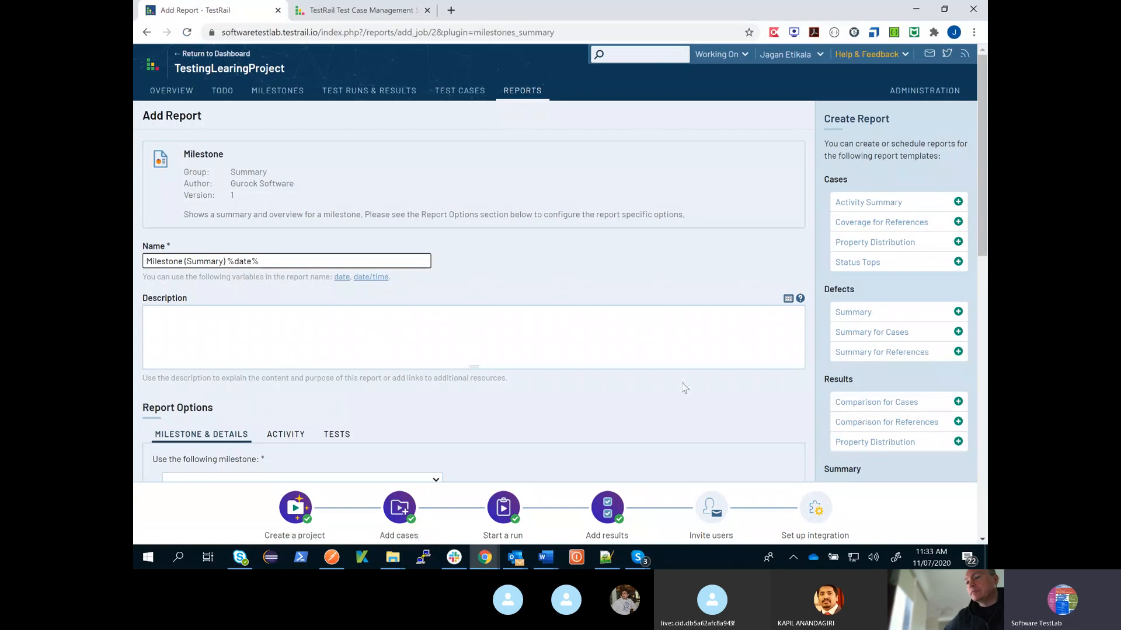
{"action": "scroll", "coordinate": [684, 388], "scroll_direction": "down", "scroll_amount": 12}
{"action": "left_click", "coordinate": [177, 458]}
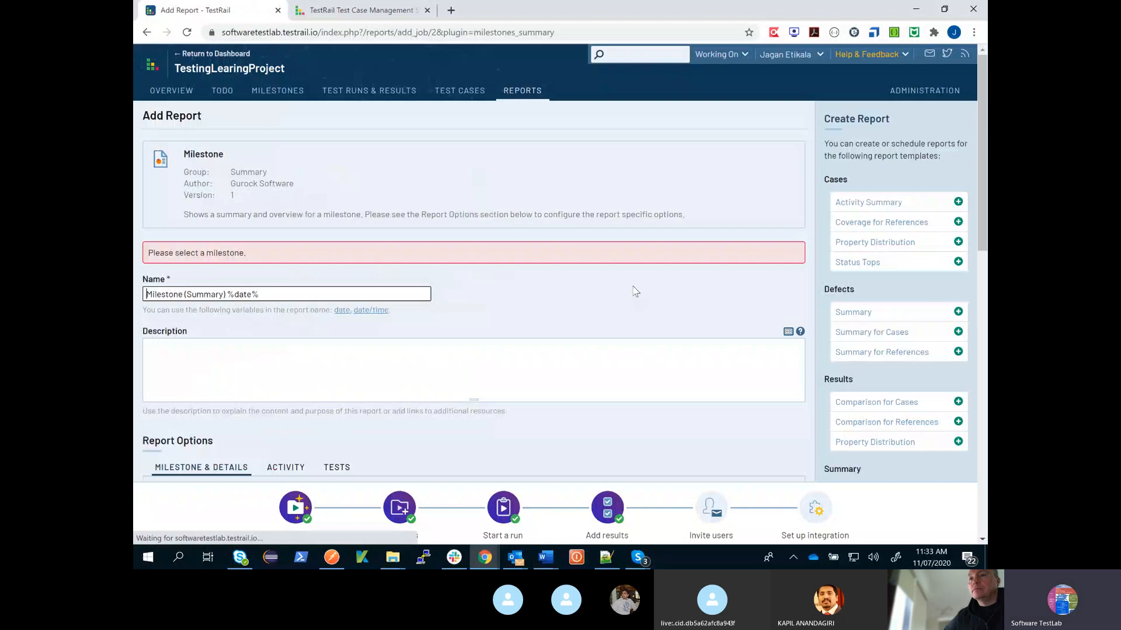
- Select the Release Version 1.0 milestone and add the report, accessible by Myself only and created Right now
{"action": "scroll", "coordinate": [639, 304], "scroll_direction": "down", "scroll_amount": 6}
{"action": "scroll", "coordinate": [642, 316], "scroll_direction": "up", "scroll_amount": 1}
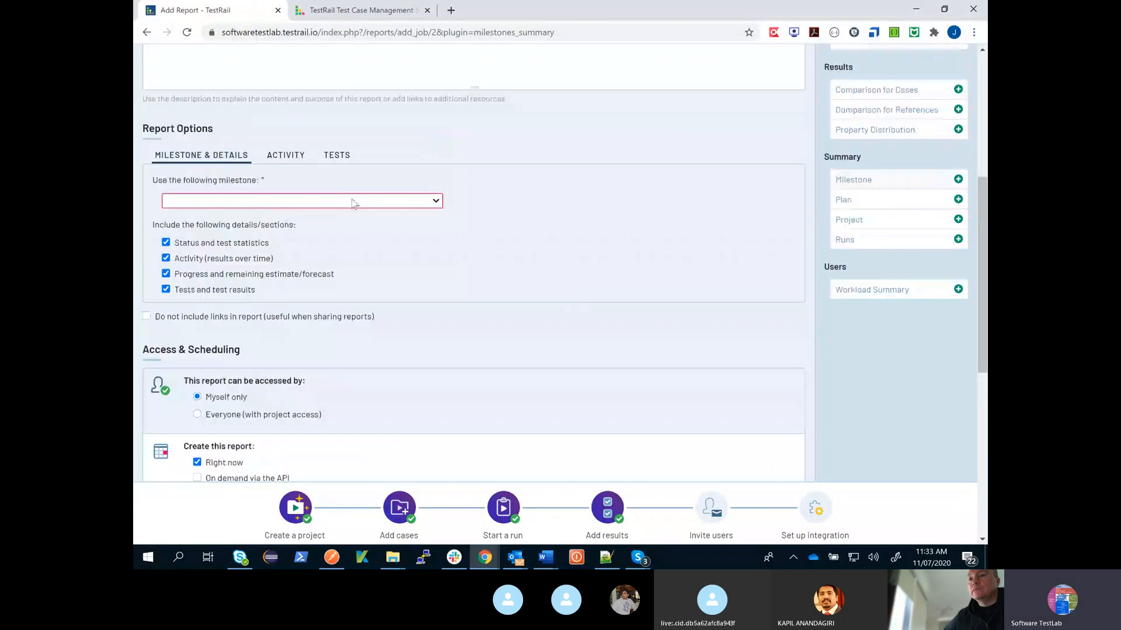
{"action": "left_click", "coordinate": [353, 200]}
{"action": "left_click", "coordinate": [310, 247]}
{"action": "scroll", "coordinate": [382, 297], "scroll_direction": "down", "scroll_amount": 7}
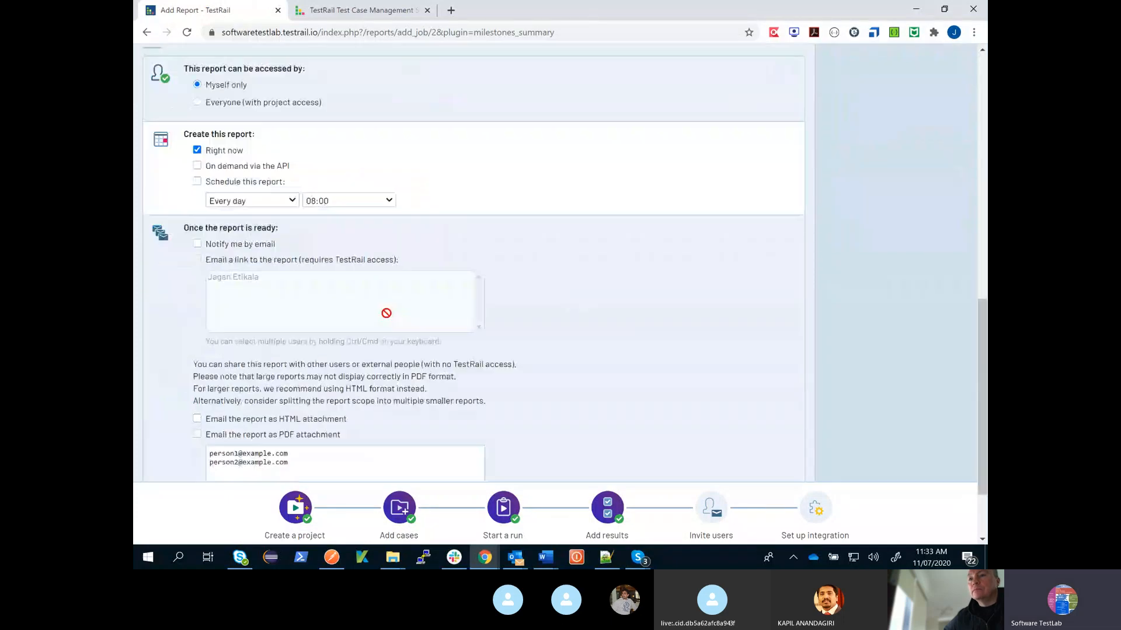
{"action": "left_click", "coordinate": [183, 458]}
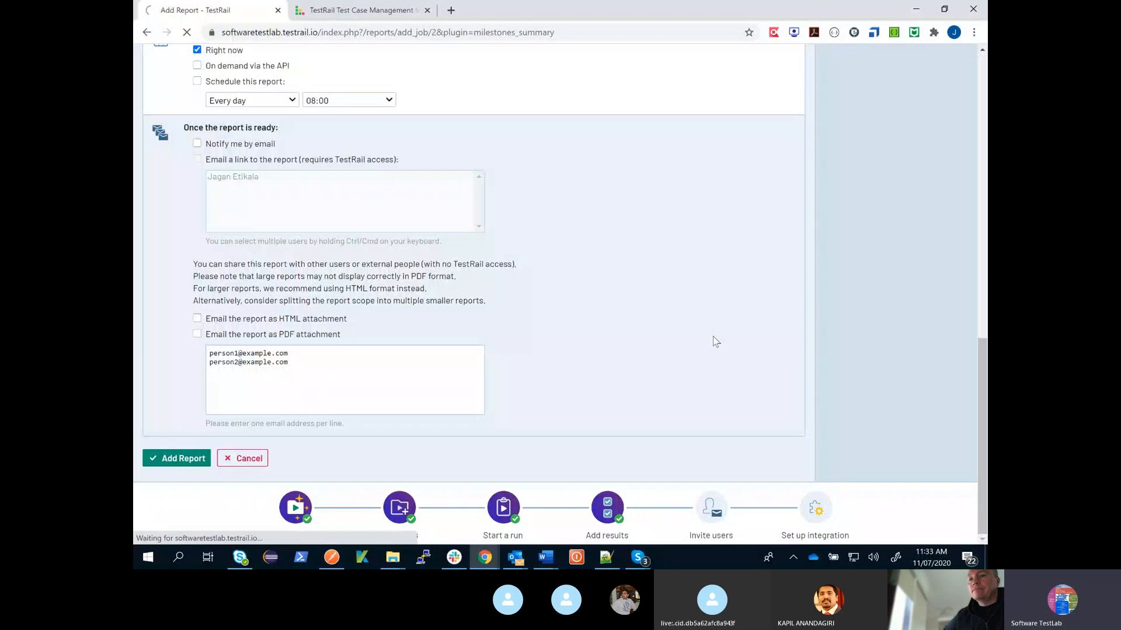
- Open the Milestone (Summary) 7/11/2020 report and examine the Release Version 1.0 status chart and the Test Runs & Plans section
{"action": "left_click", "coordinate": [246, 255]}
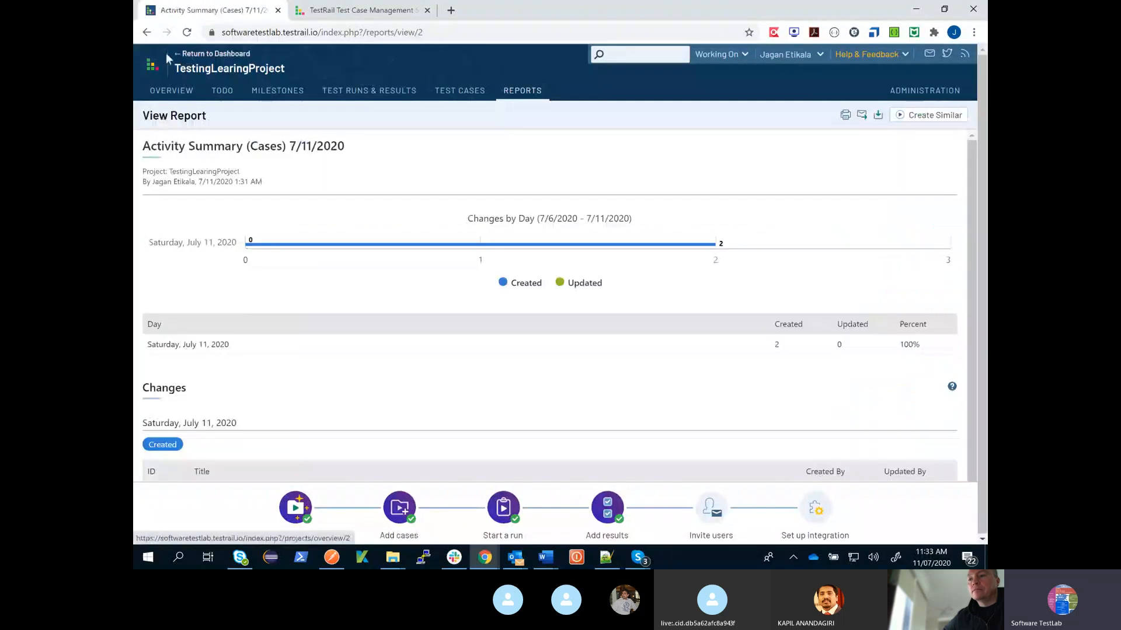
{"action": "left_click", "coordinate": [146, 33]}
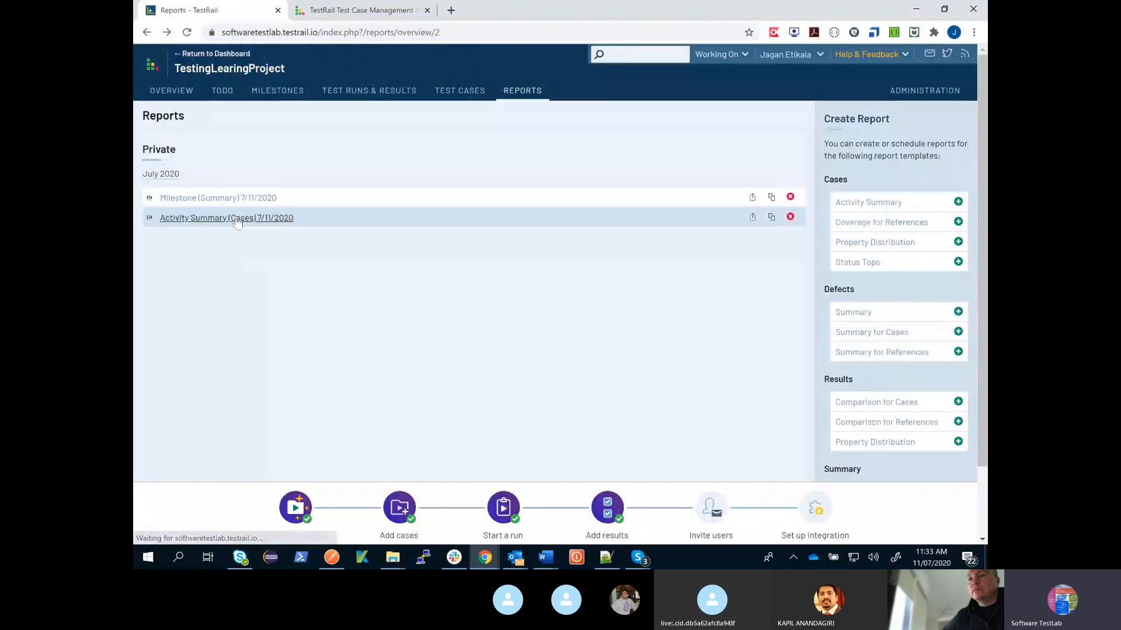
{"action": "left_click", "coordinate": [234, 202]}
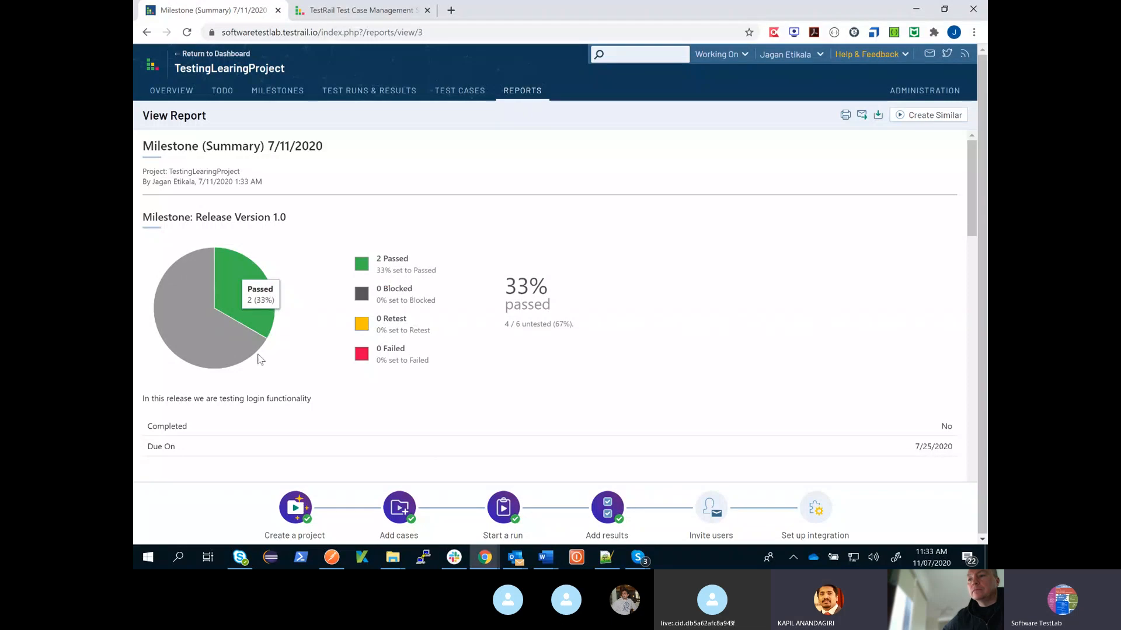
{"action": "mouse_move", "coordinate": [173, 288]}
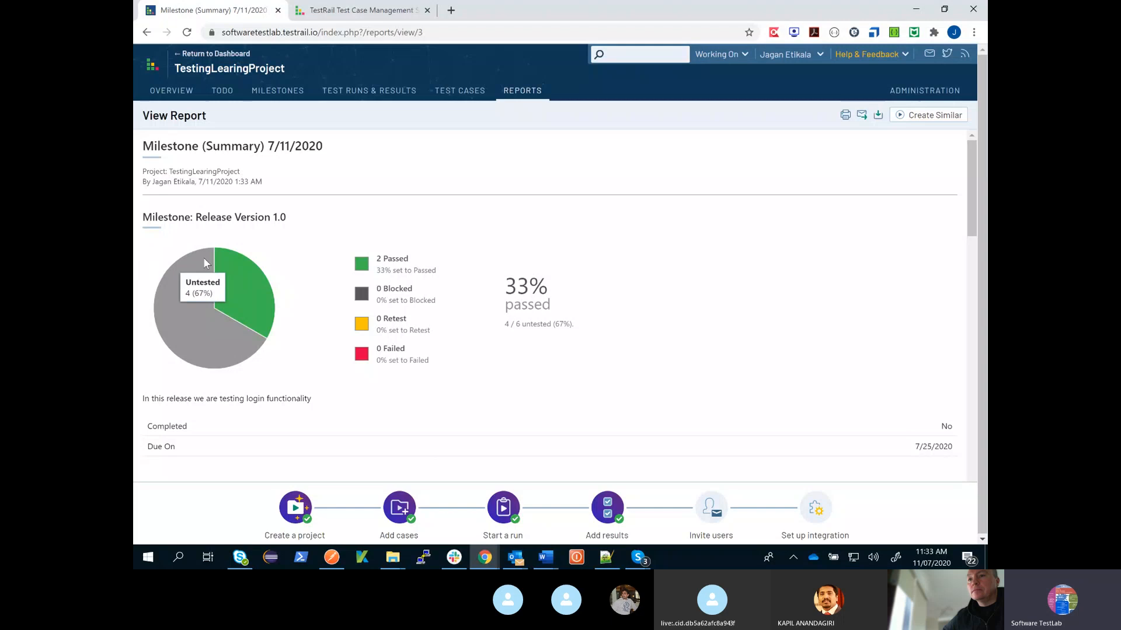
{"action": "mouse_move", "coordinate": [217, 257]}
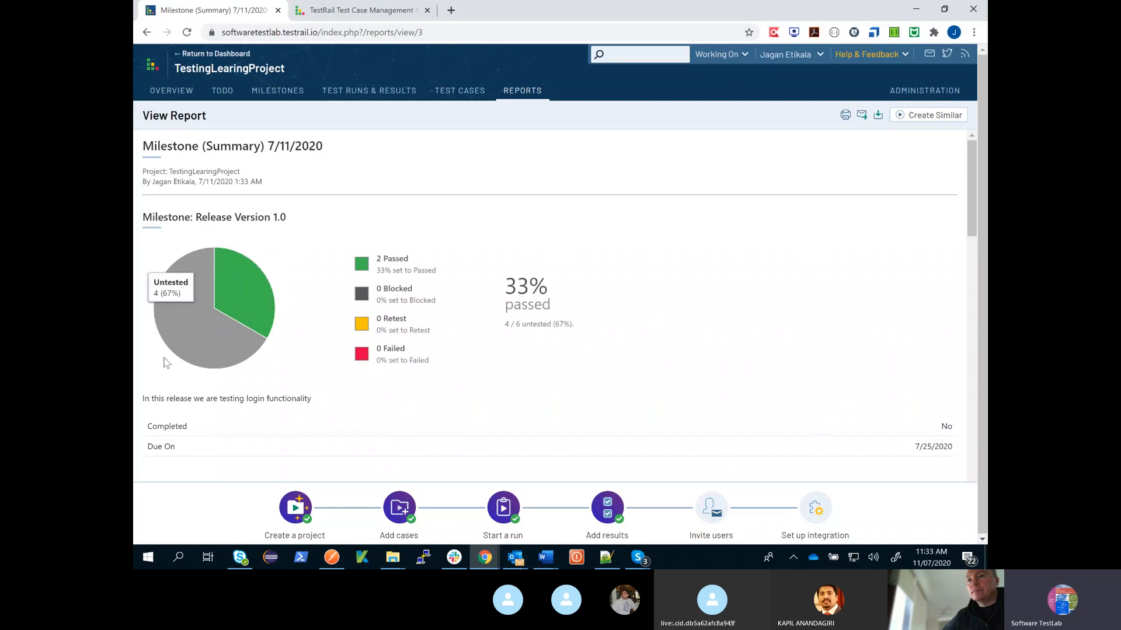
{"action": "scroll", "coordinate": [330, 356], "scroll_direction": "down", "scroll_amount": 1}
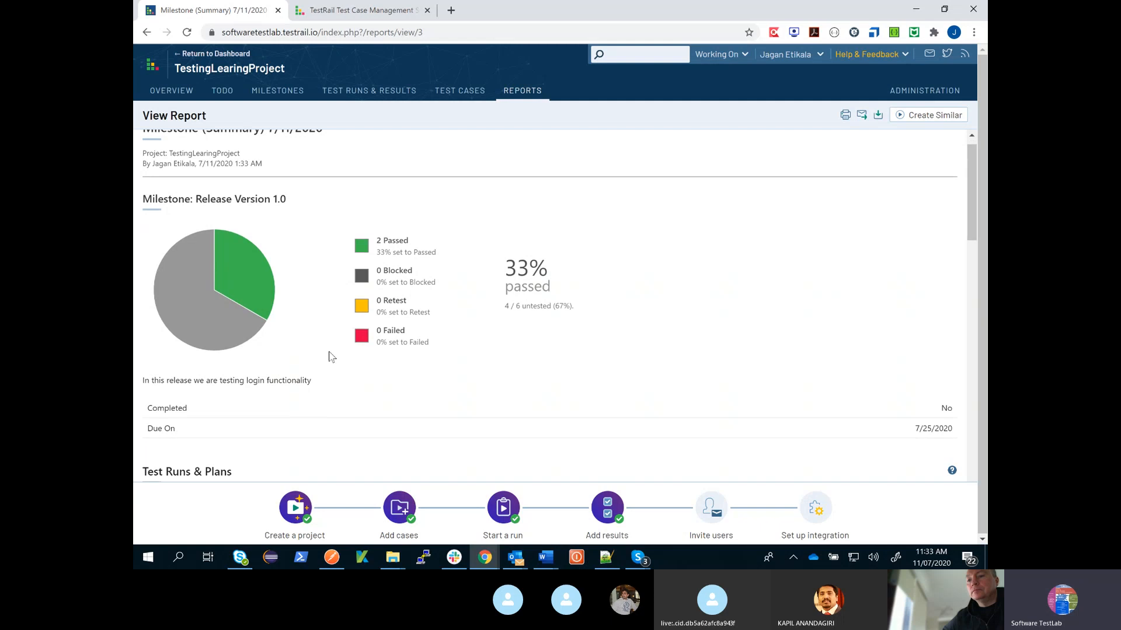
{"action": "scroll", "coordinate": [328, 355], "scroll_direction": "down", "scroll_amount": 3}
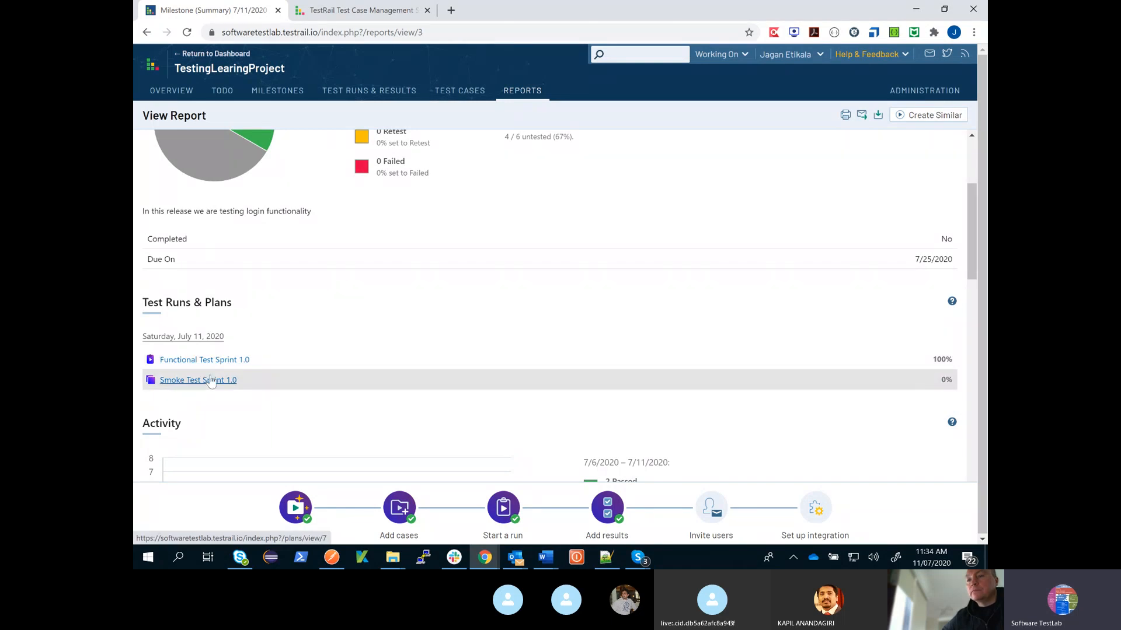
{"action": "scroll", "coordinate": [275, 370], "scroll_direction": "up", "scroll_amount": 3}
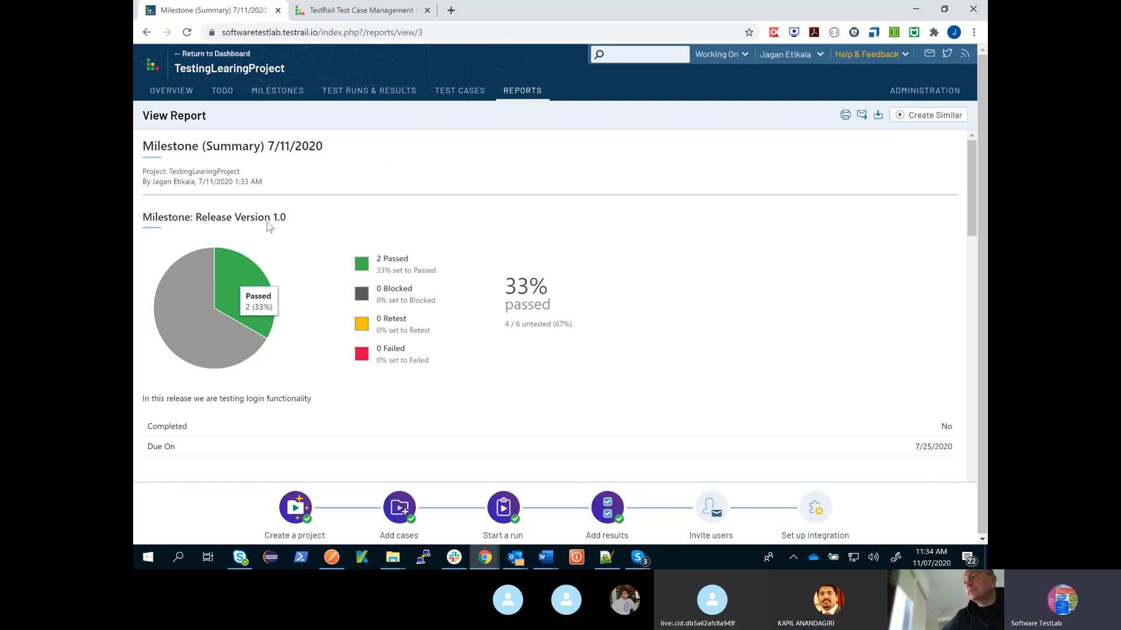
- Start a Summary report for defects and examine its description, defect filter options, and access and scheduling settings
{"action": "left_click", "coordinate": [511, 97]}
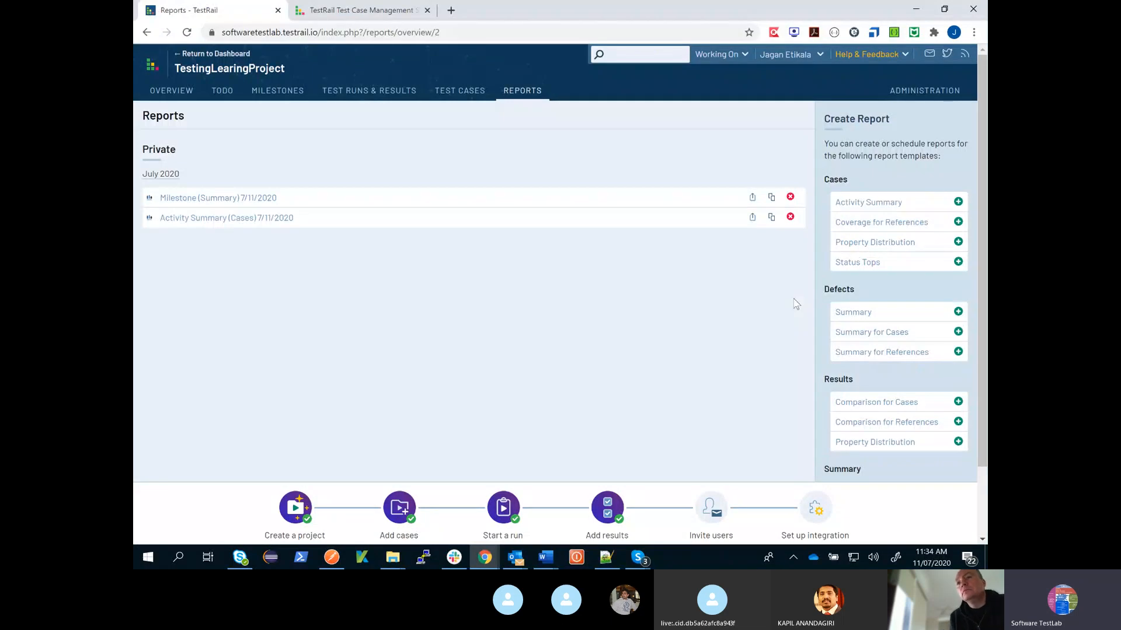
{"action": "scroll", "coordinate": [840, 231], "scroll_direction": "down", "scroll_amount": 2}
{"action": "left_click", "coordinate": [844, 233]}
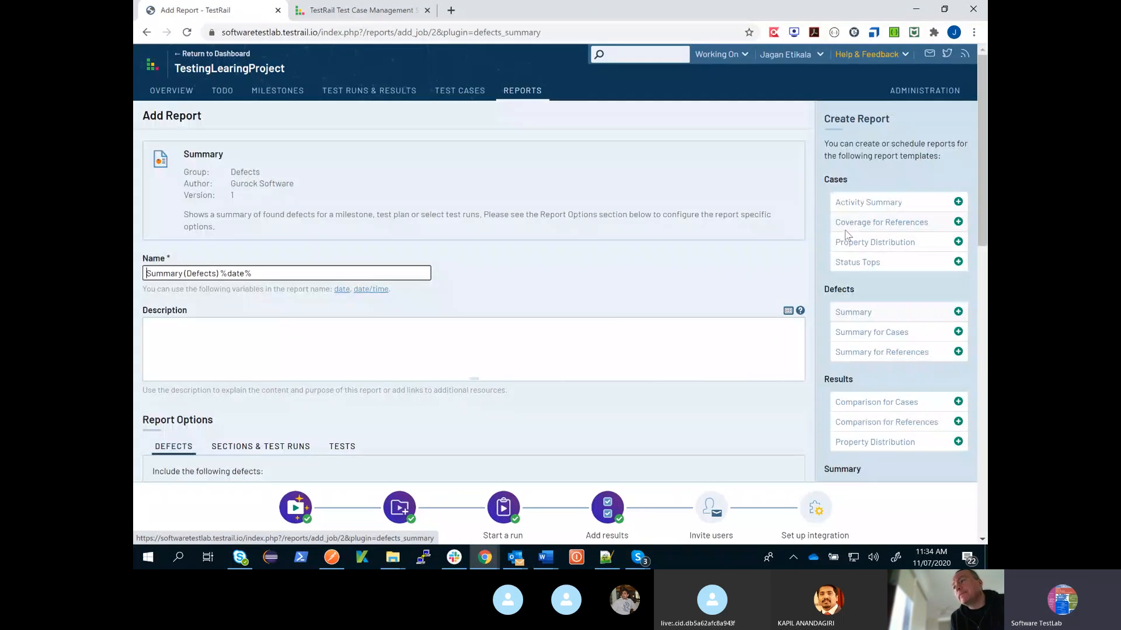
{"action": "scroll", "coordinate": [794, 287], "scroll_direction": "down", "scroll_amount": 15}
{"action": "scroll", "coordinate": [794, 288], "scroll_direction": "up", "scroll_amount": 15}
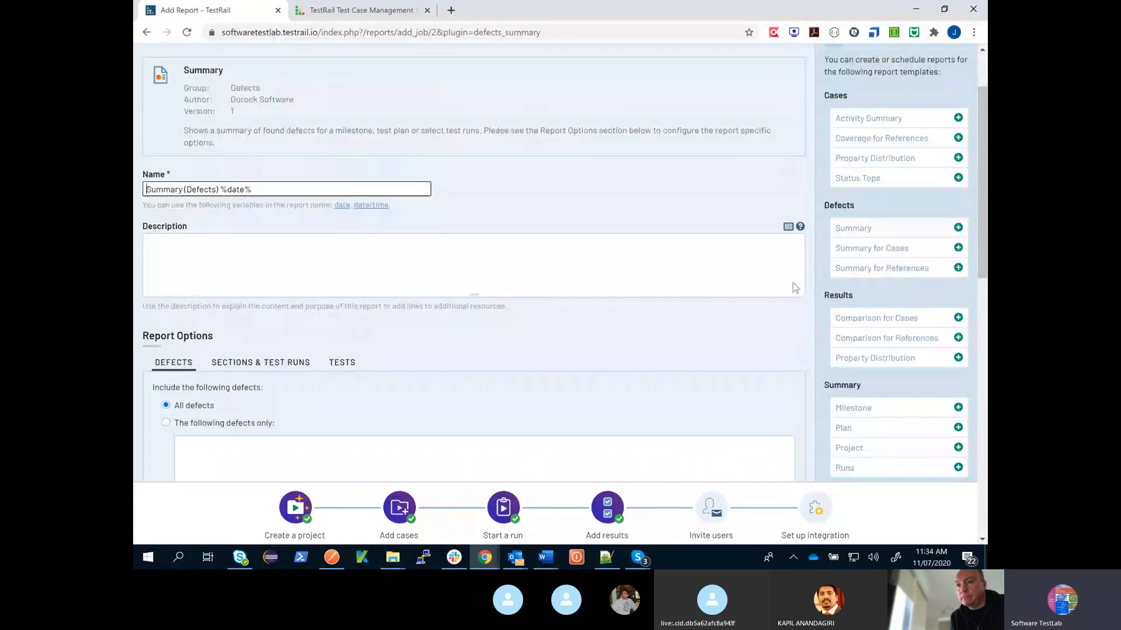
{"action": "scroll", "coordinate": [794, 286], "scroll_direction": "up", "scroll_amount": 3}
{"action": "scroll", "coordinate": [555, 307], "scroll_direction": "down", "scroll_amount": 1}
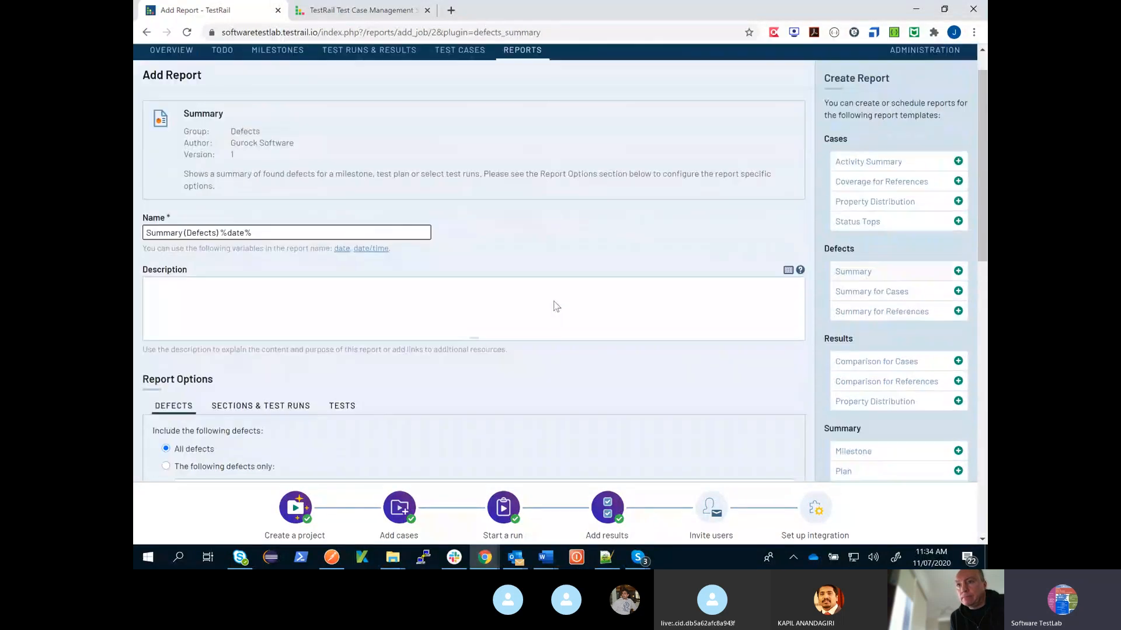
{"action": "scroll", "coordinate": [556, 306], "scroll_direction": "down", "scroll_amount": 7}
{"action": "scroll", "coordinate": [558, 303], "scroll_direction": "up", "scroll_amount": 2}
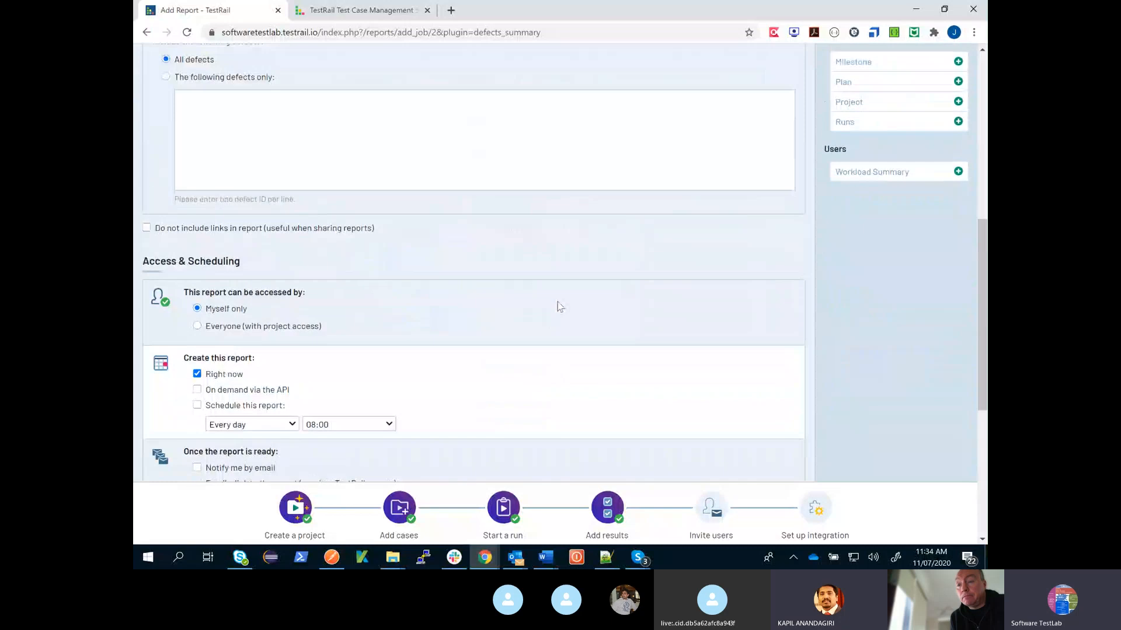
{"action": "scroll", "coordinate": [558, 302], "scroll_direction": "up", "scroll_amount": 5}
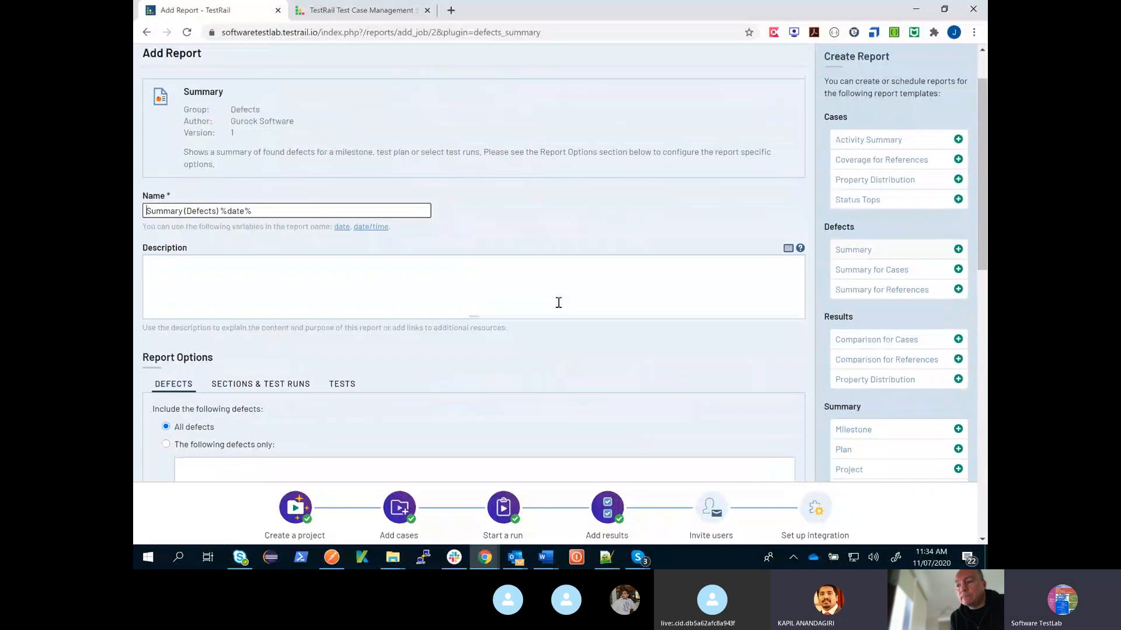
{"action": "scroll", "coordinate": [558, 302], "scroll_direction": "up", "scroll_amount": 1}
- Open the project's test cases, look over the feature overview on the TestRail product website, and return to the test case list
{"action": "left_click", "coordinate": [460, 91]}
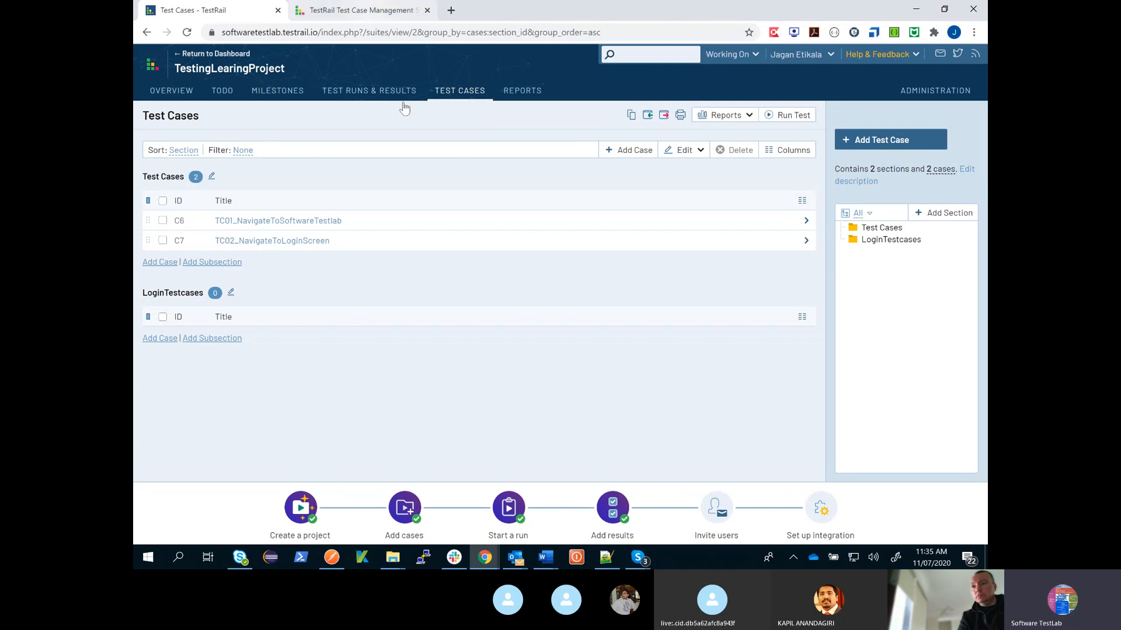
{"action": "key", "text": "ctrl+Tab"}
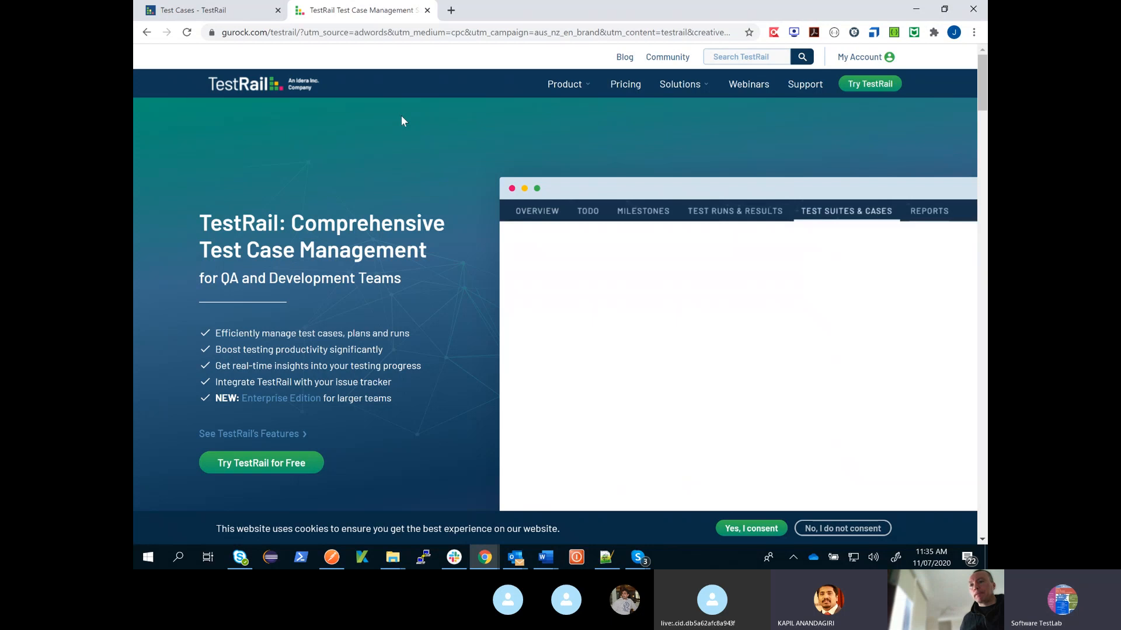
{"action": "scroll", "coordinate": [826, 358], "scroll_direction": "down", "scroll_amount": 6}
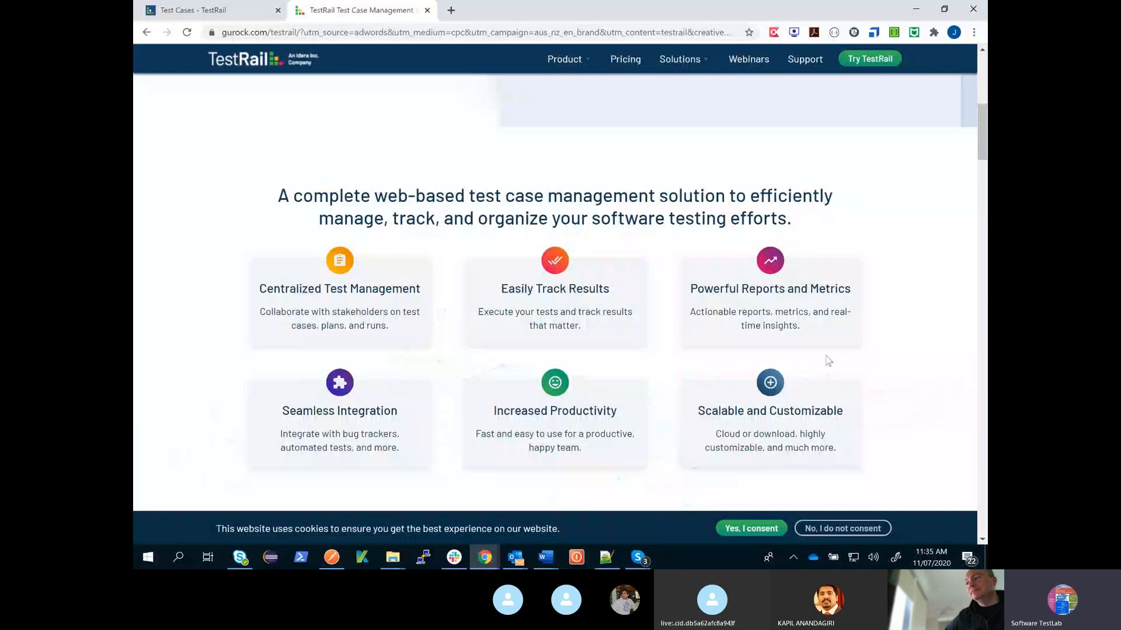
{"action": "scroll", "coordinate": [828, 360], "scroll_direction": "up", "scroll_amount": 6}
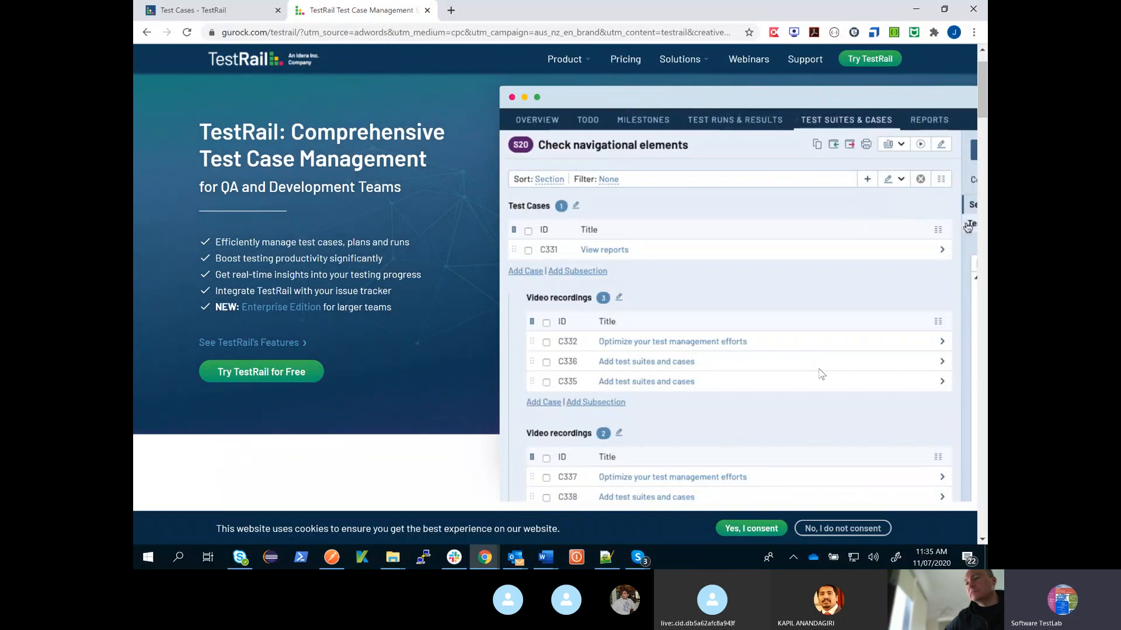
{"action": "left_click", "coordinate": [218, 14]}
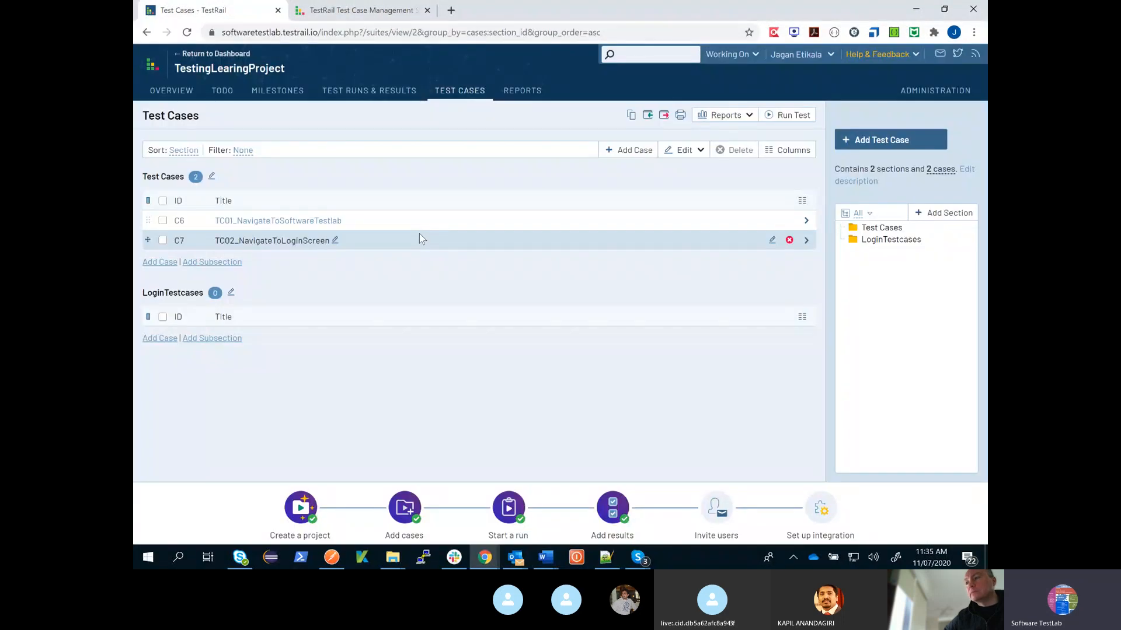
- Start a new test case from the project's test case list and enter "Given" as the first line of its steps
{"action": "left_click", "coordinate": [218, 95]}
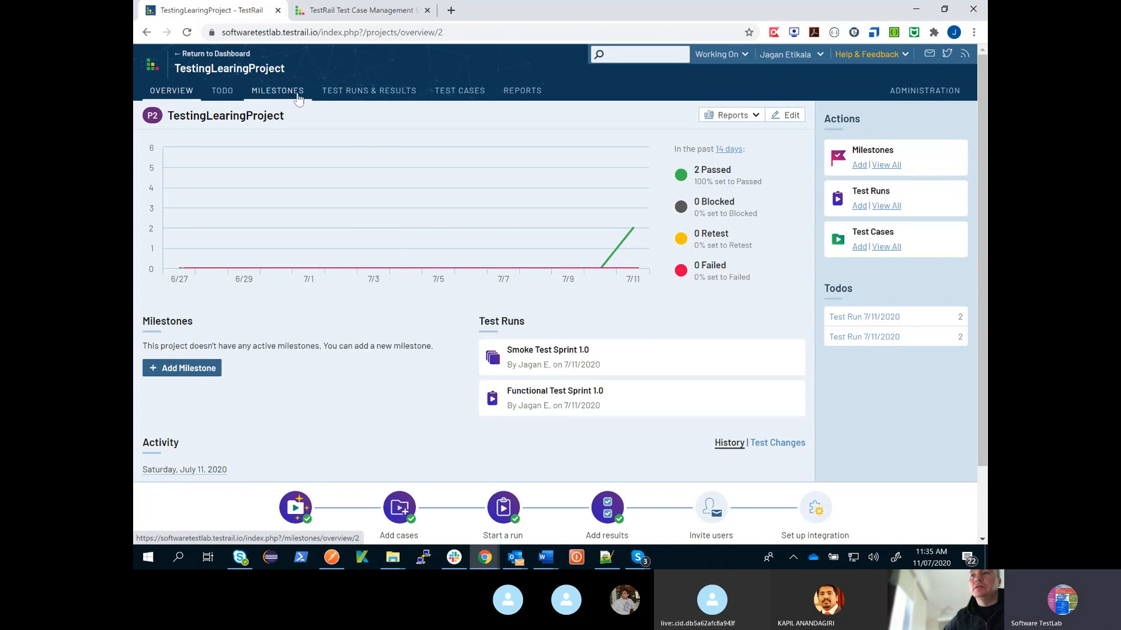
{"action": "left_click", "coordinate": [460, 90]}
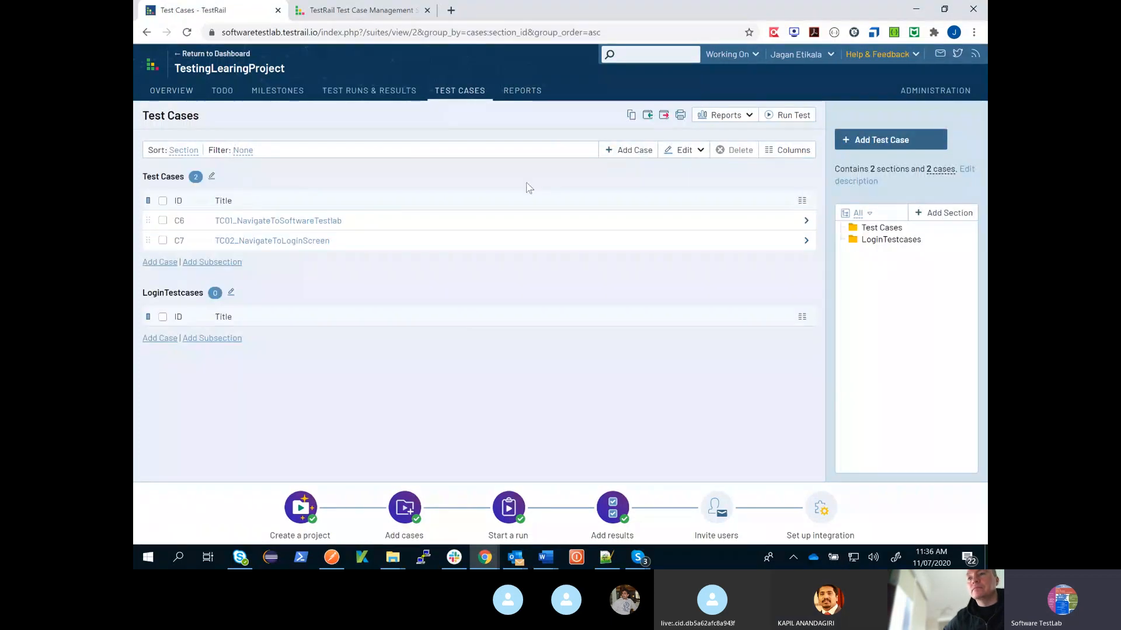
{"action": "left_click", "coordinate": [628, 150]}
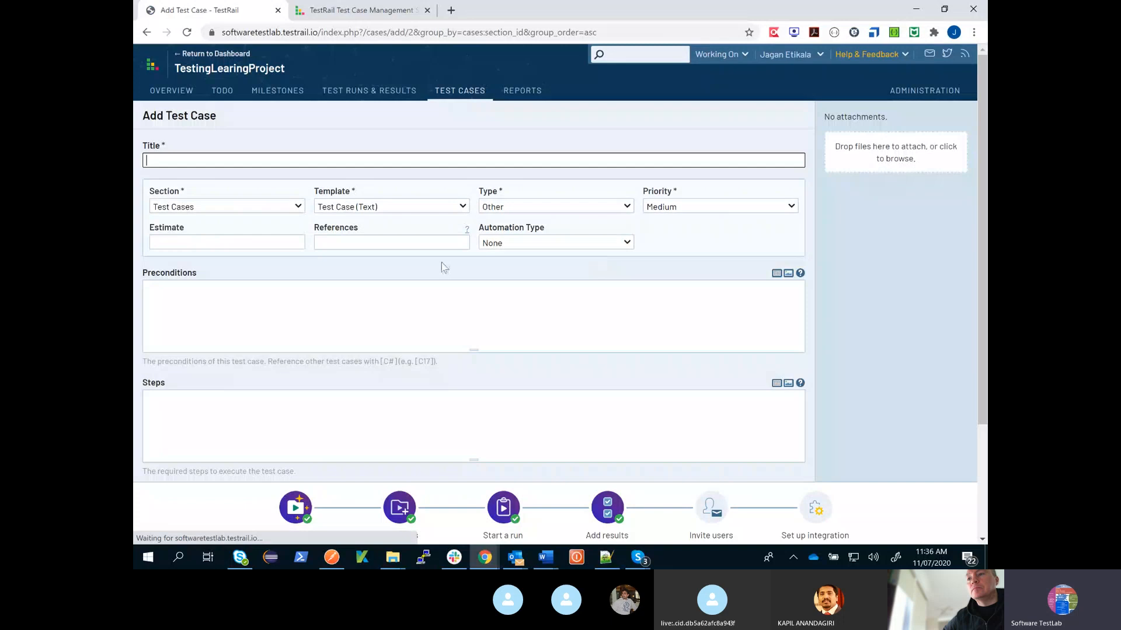
{"action": "left_click", "coordinate": [293, 309]}
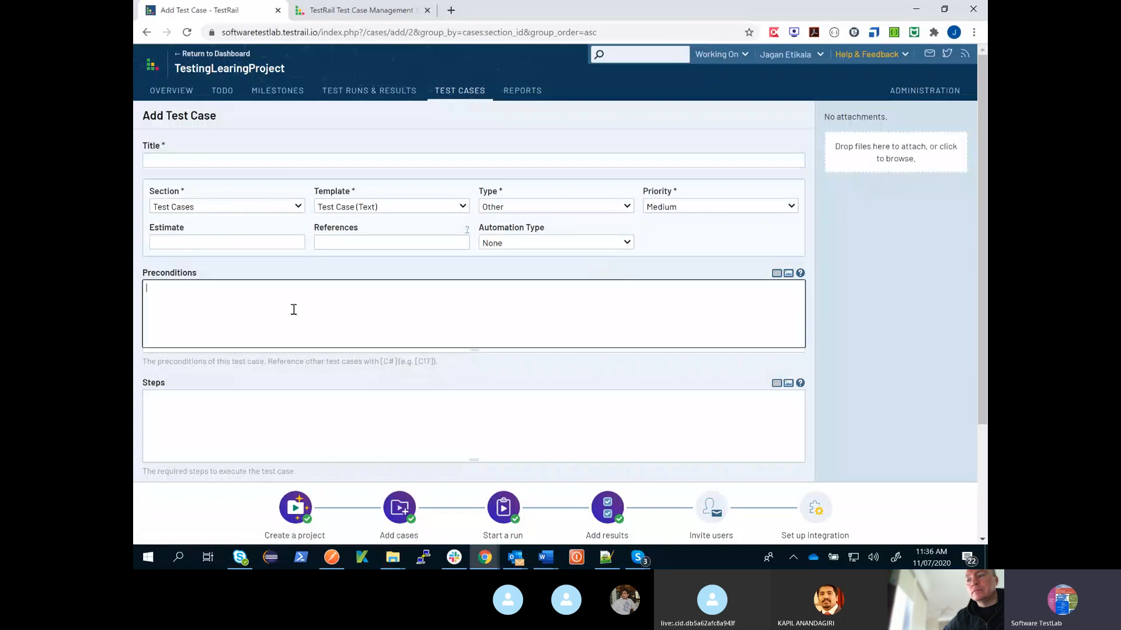
{"action": "left_click", "coordinate": [376, 417]}
{"action": "type", "text": "Giv"}
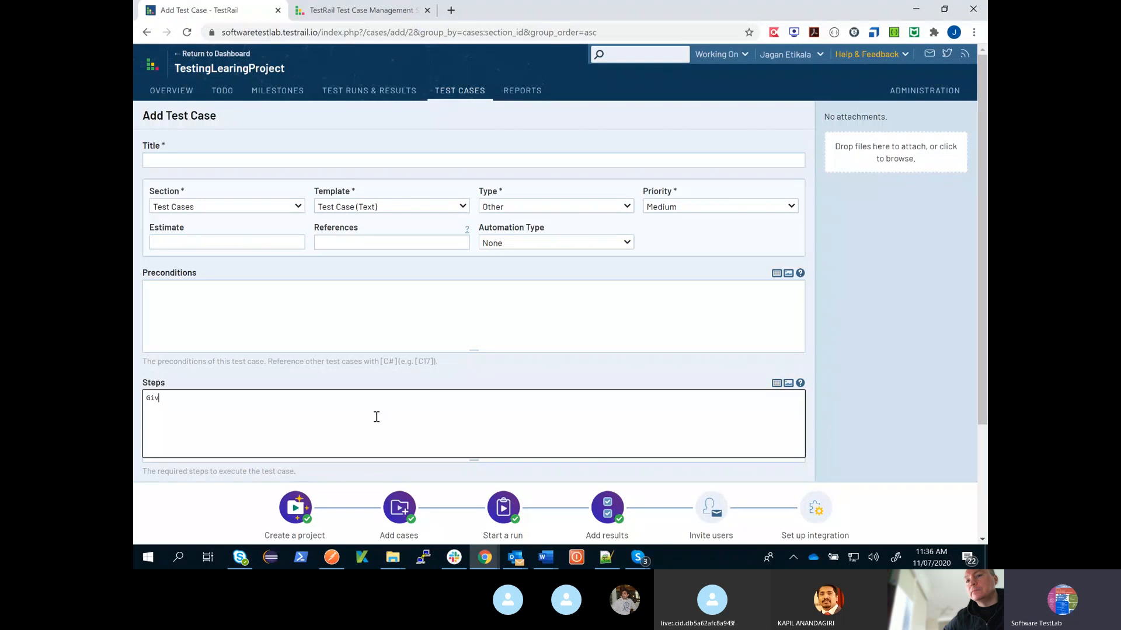
{"action": "type", "text": "en"}
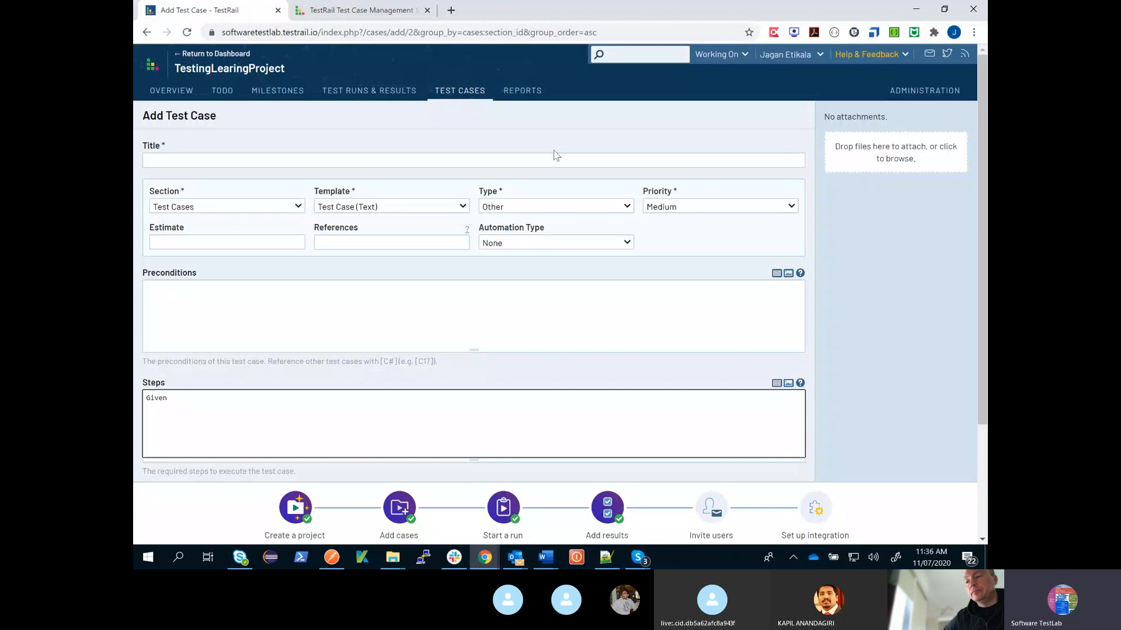
- Check the available case types and templates without changing them, and add "When" and "Then" lines to the steps
{"action": "left_click", "coordinate": [482, 208]}
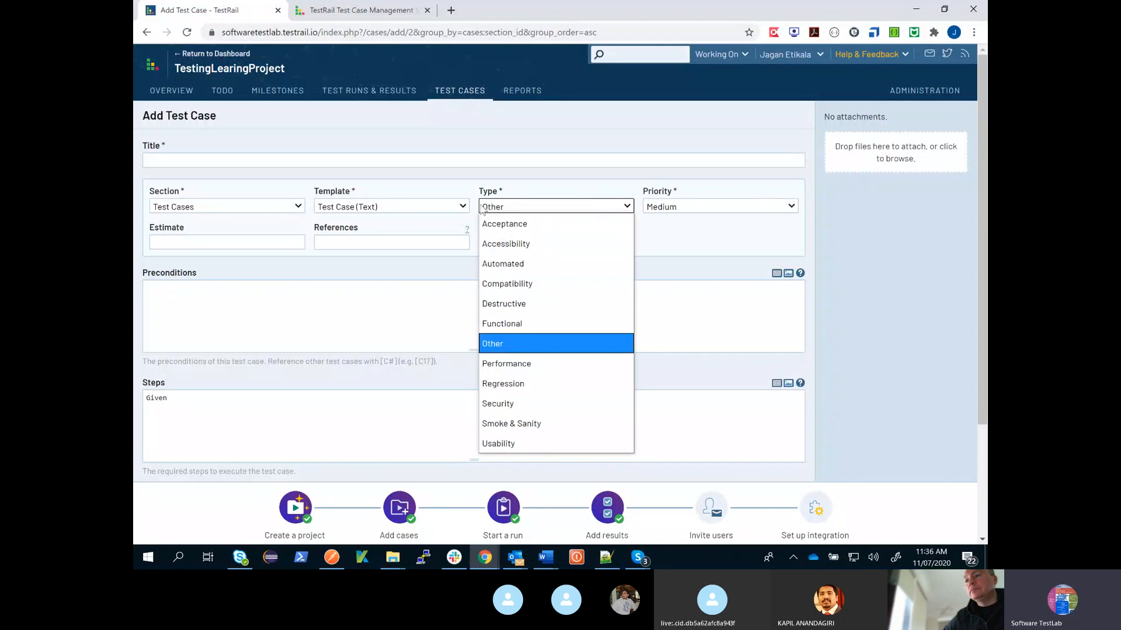
{"action": "left_click", "coordinate": [459, 207]}
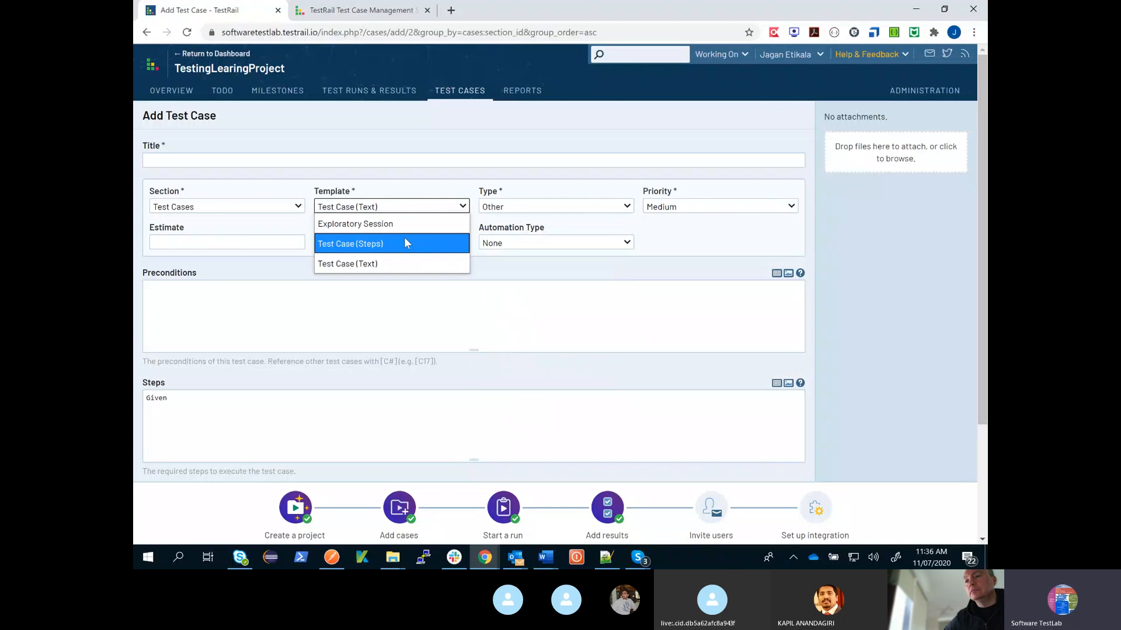
{"action": "left_click", "coordinate": [373, 398]}
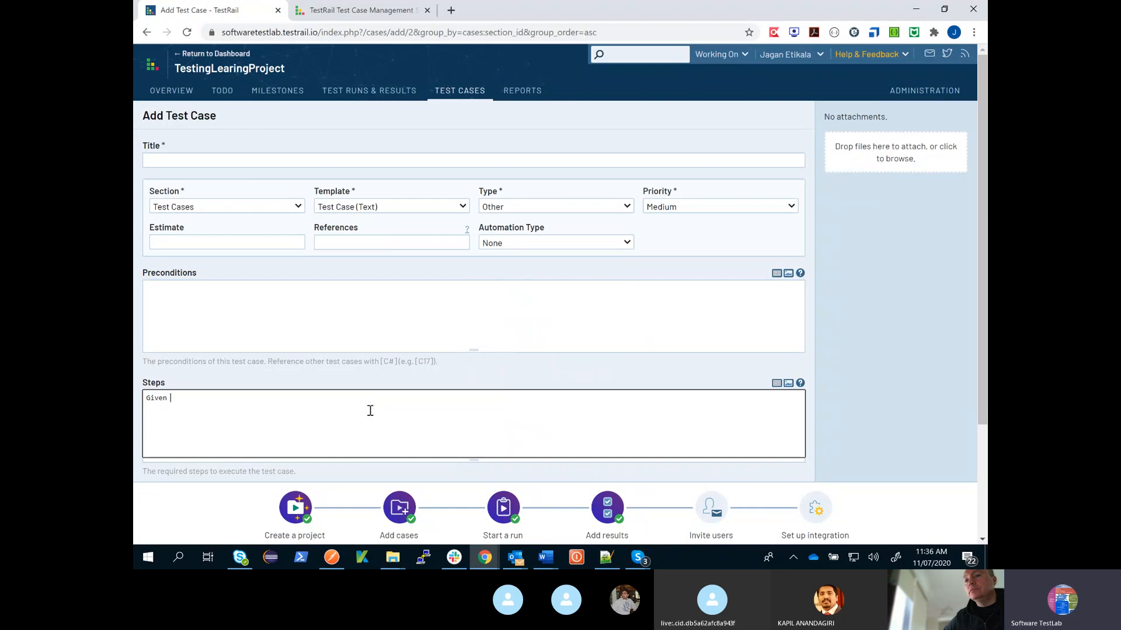
{"action": "type", "text": "When Then"}
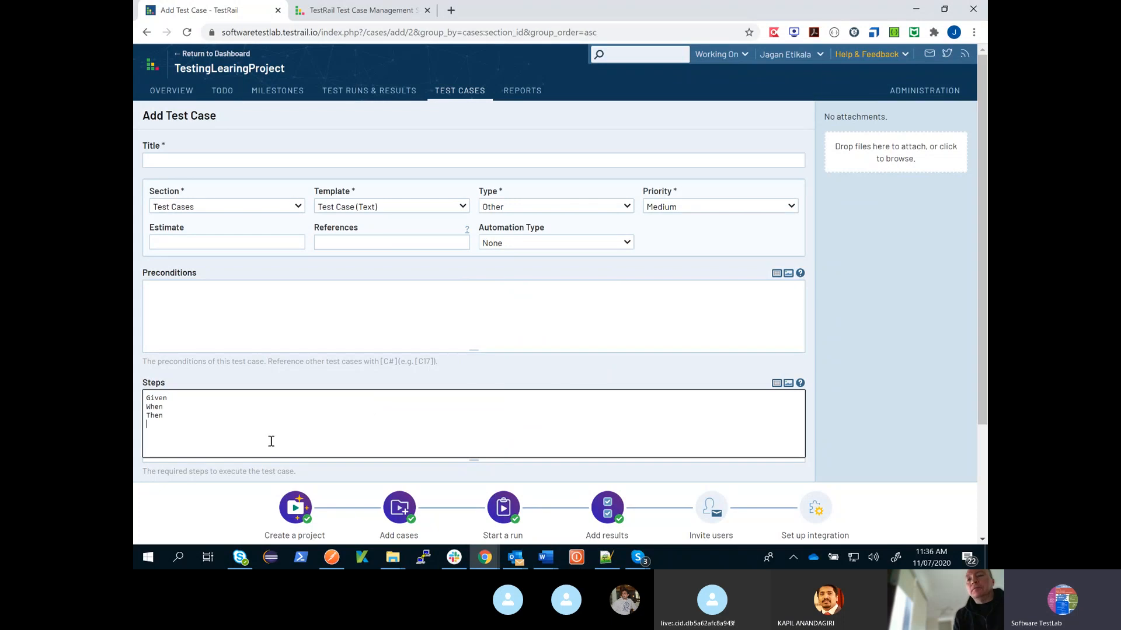
- Look over the Preconditions, Steps and Expected Result fields of the new test case
{"action": "left_click", "coordinate": [379, 318]}
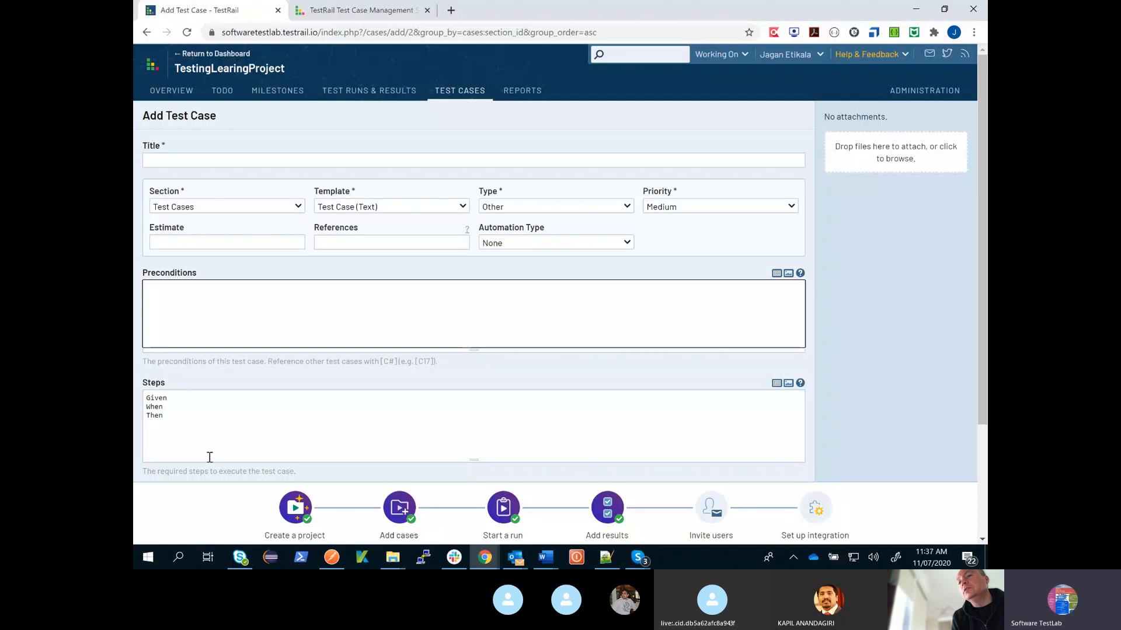
{"action": "left_click_drag", "start_coordinate": [209, 457], "coordinate": [148, 399]}
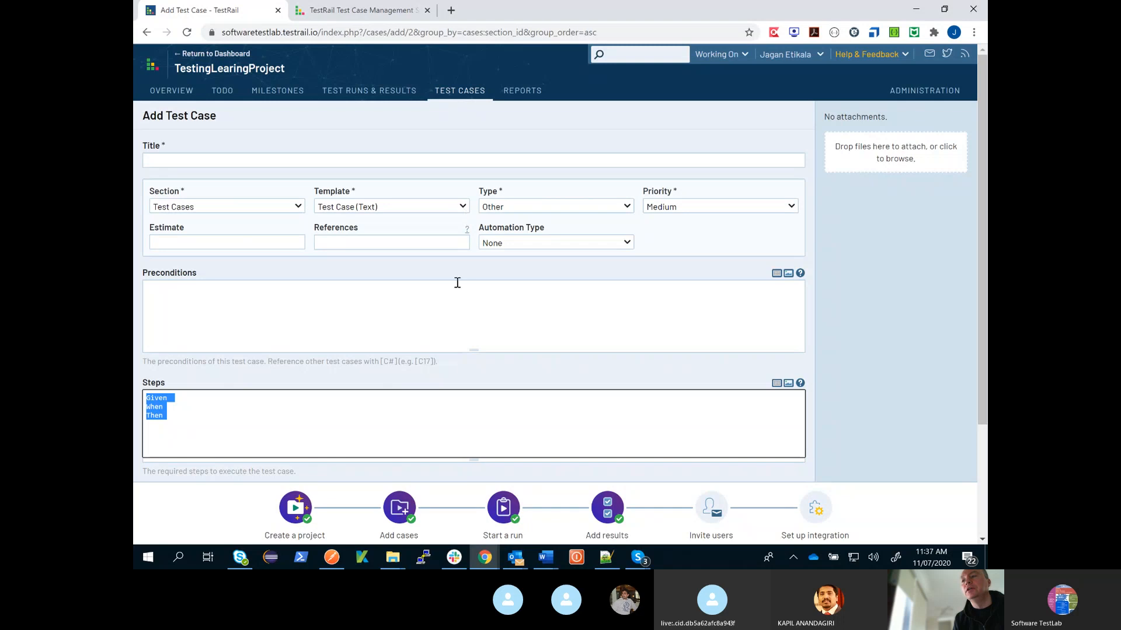
{"action": "scroll", "coordinate": [474, 313], "scroll_direction": "down", "scroll_amount": 2}
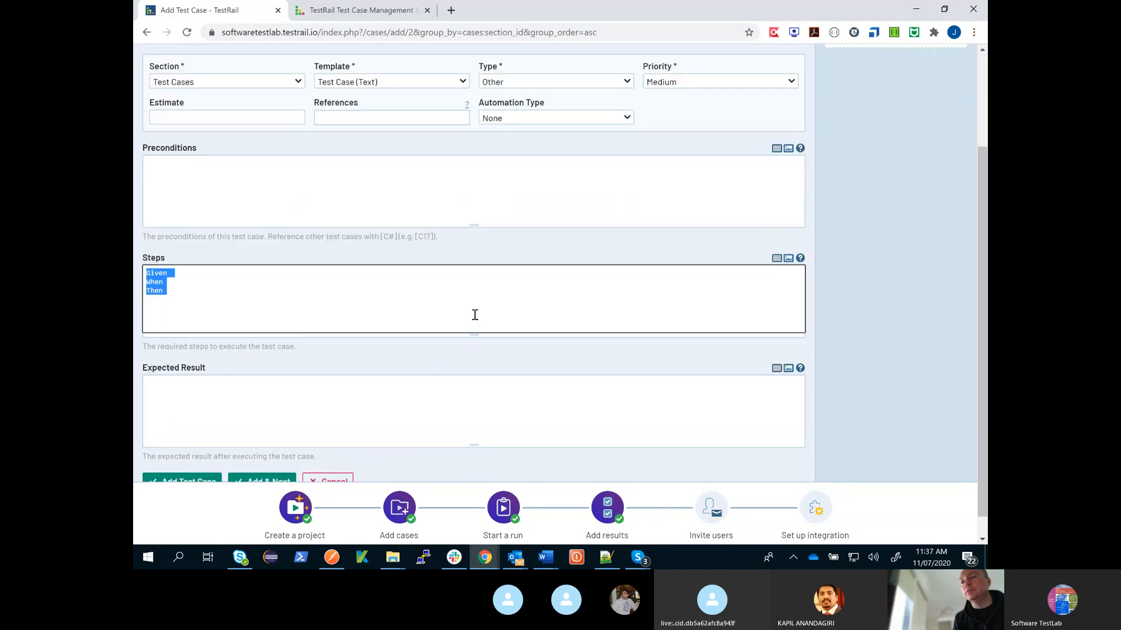
{"action": "scroll", "coordinate": [475, 316], "scroll_direction": "up", "scroll_amount": 1}
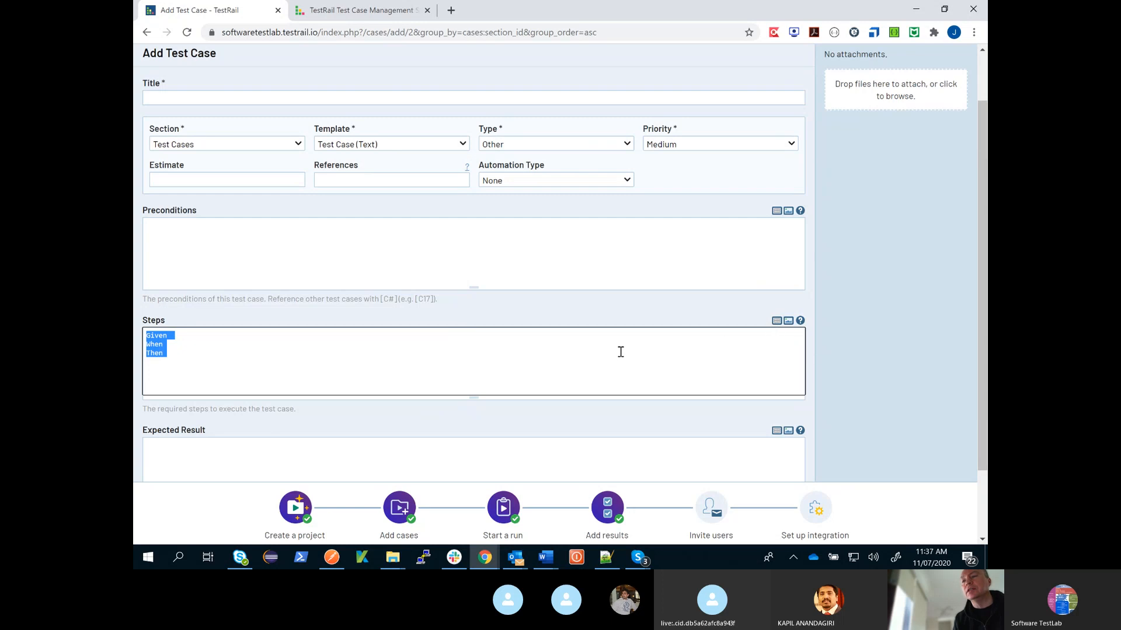
{"action": "left_click", "coordinate": [624, 257]}
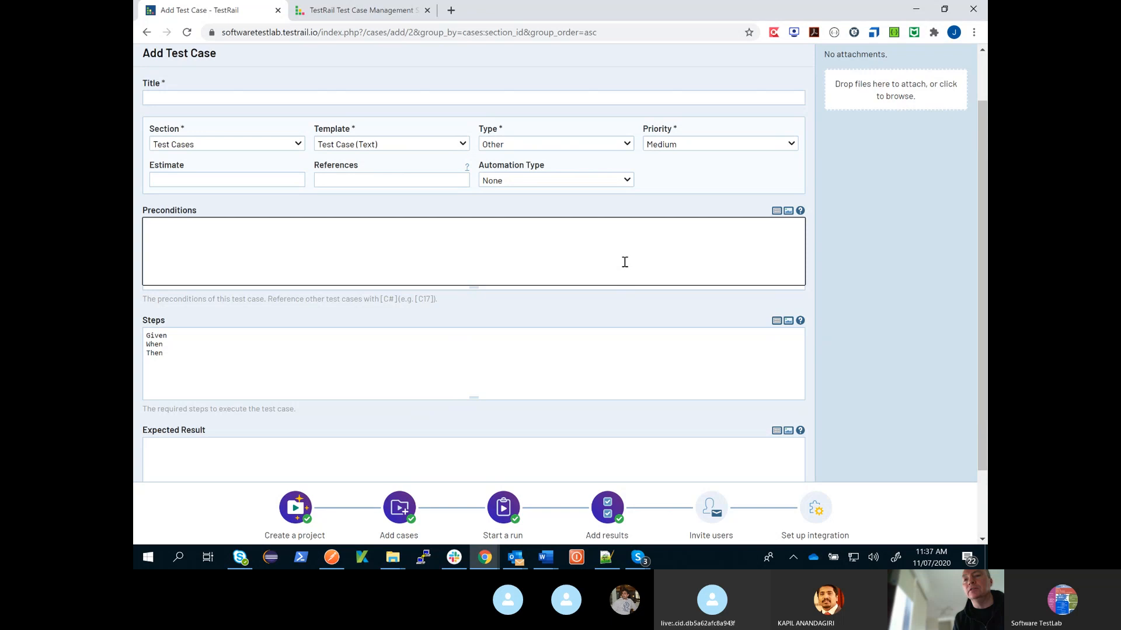
{"action": "scroll", "coordinate": [619, 290], "scroll_direction": "up", "scroll_amount": 1}
- Insert a left-aligned table with two columns and four rows into the preconditions
{"action": "left_click", "coordinate": [618, 292]}
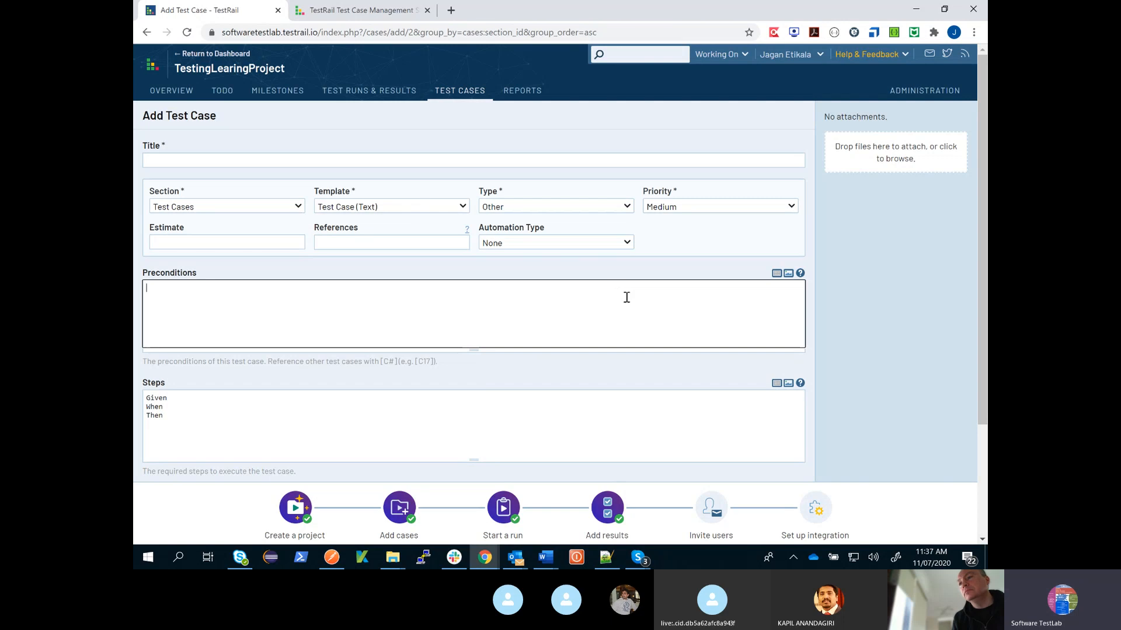
{"action": "left_click", "coordinate": [777, 275]}
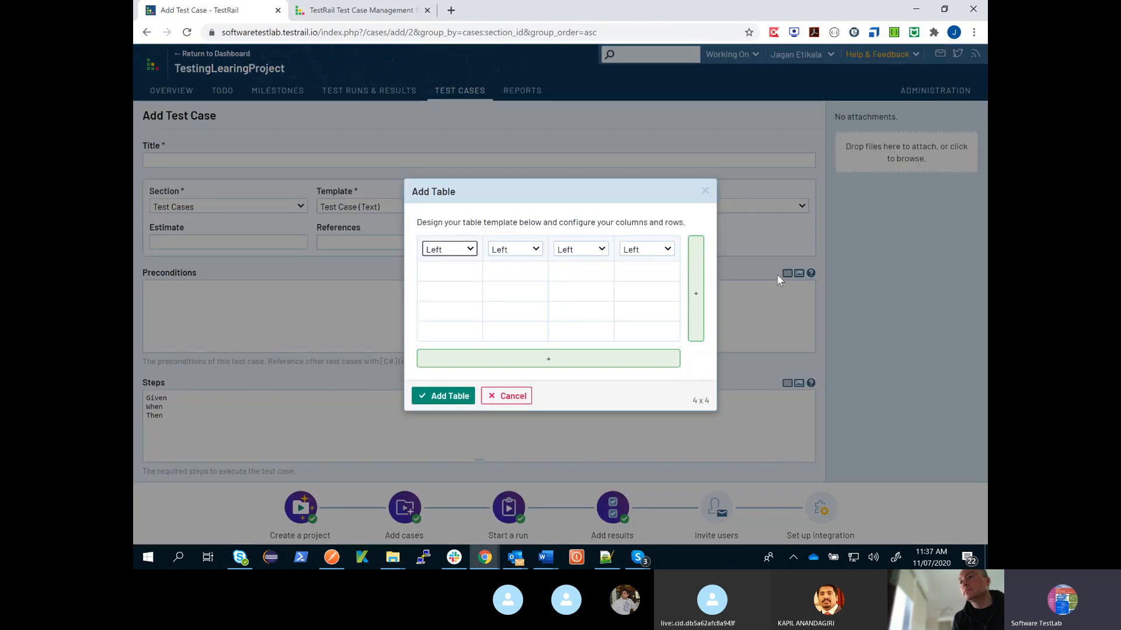
{"action": "double_click", "coordinate": [482, 282]}
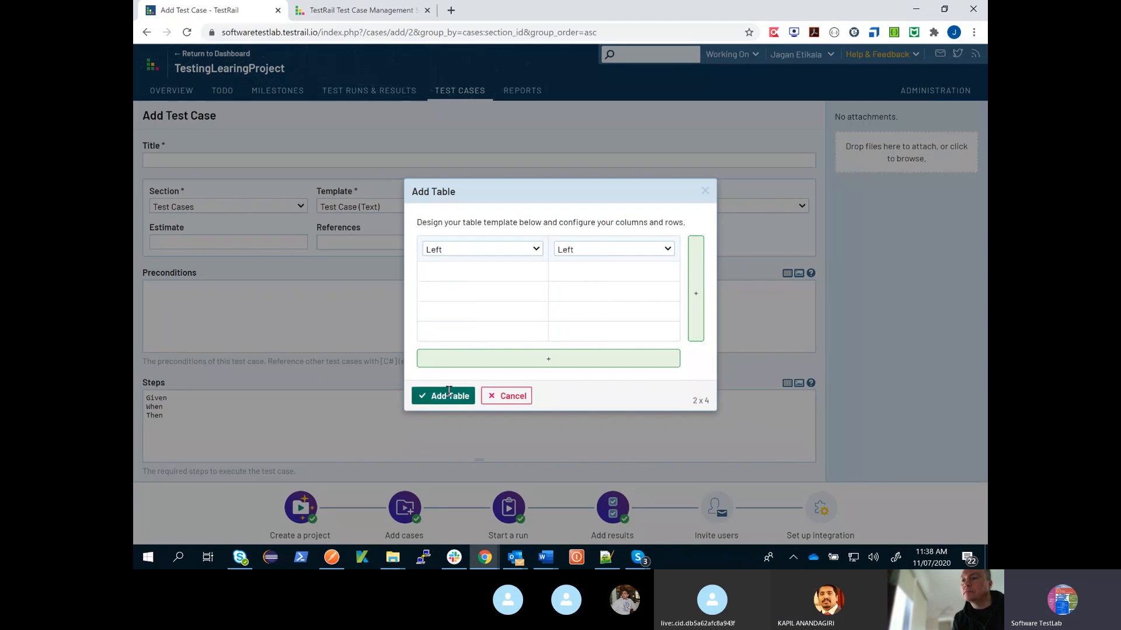
{"action": "left_click", "coordinate": [449, 394]}
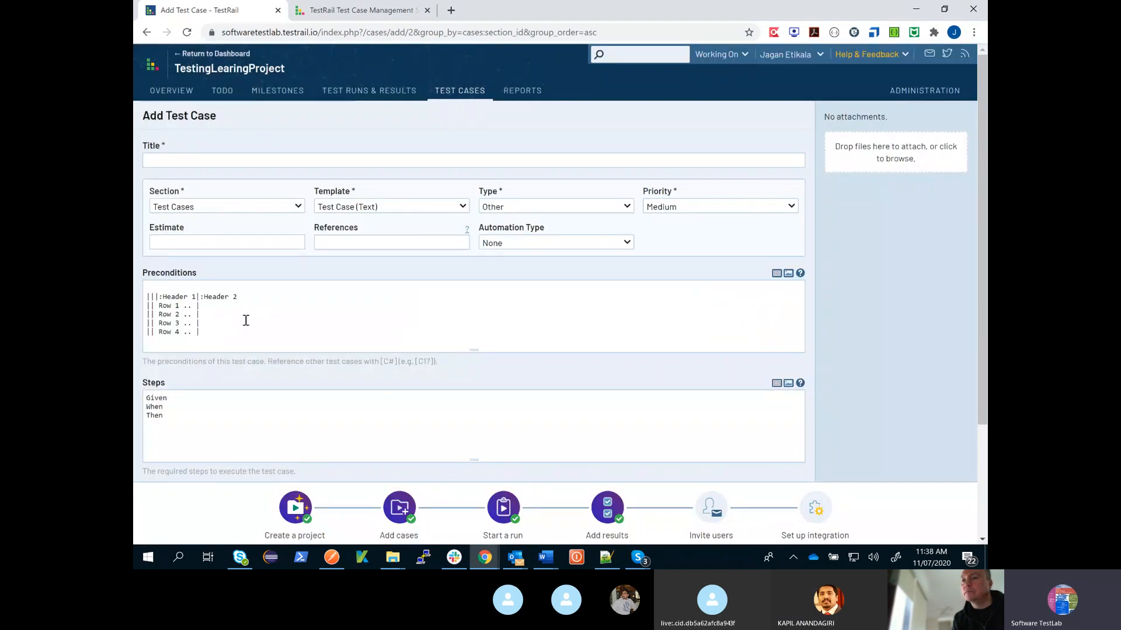
- Try entering "sdadf" in the first row of the preconditions table, and delete the whole table text
{"action": "left_click", "coordinate": [153, 297]}
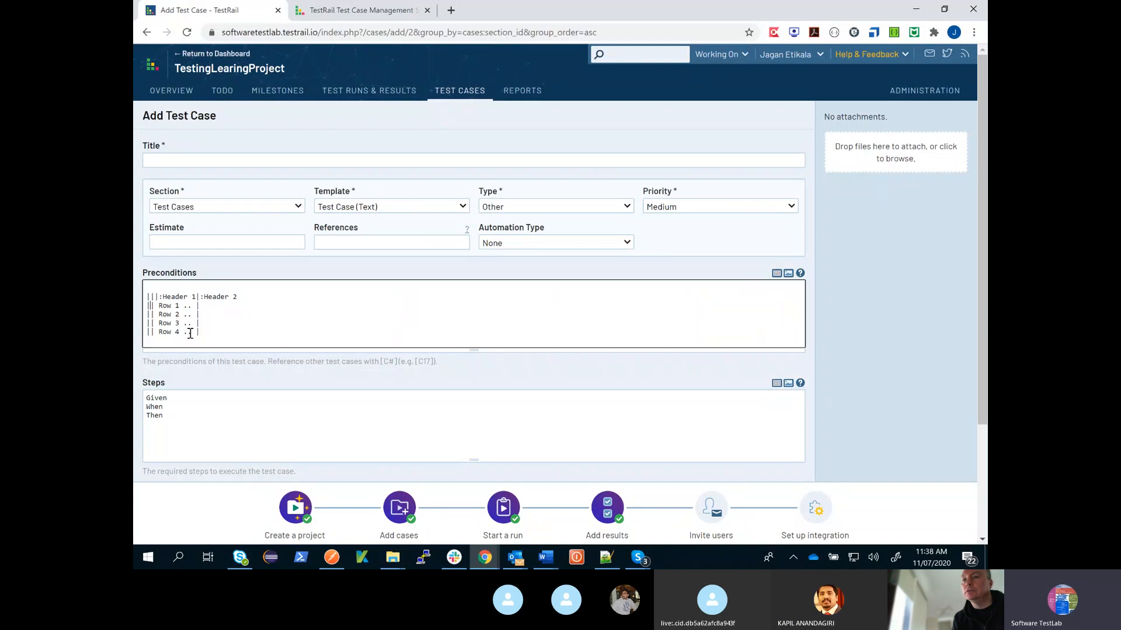
{"action": "type", "text": "sdadf"}
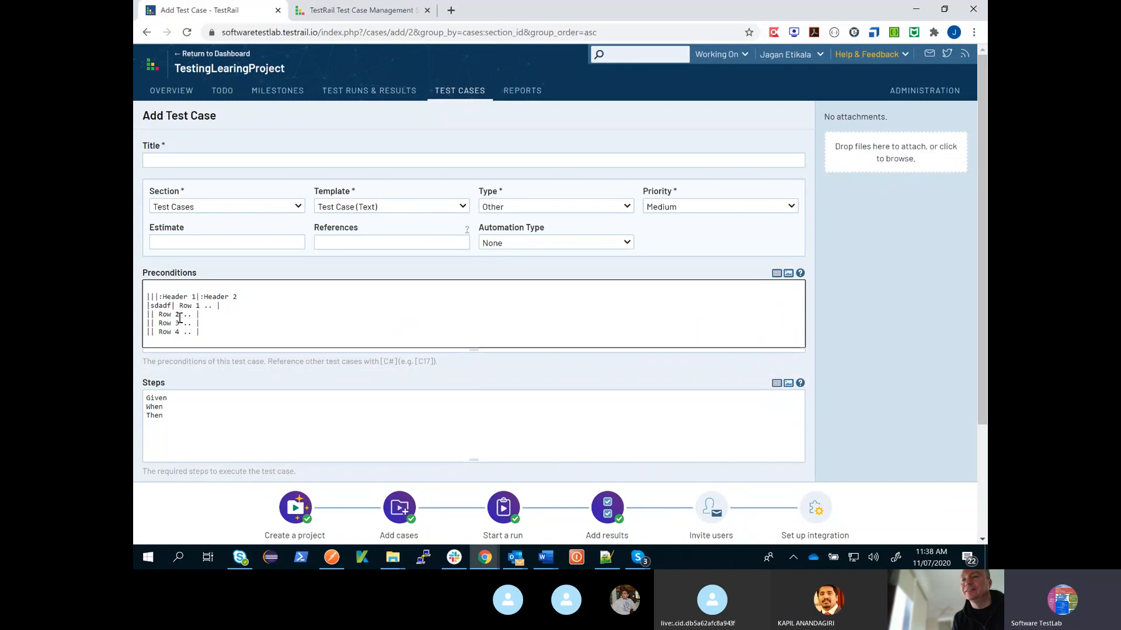
{"action": "left_click", "coordinate": [239, 308]}
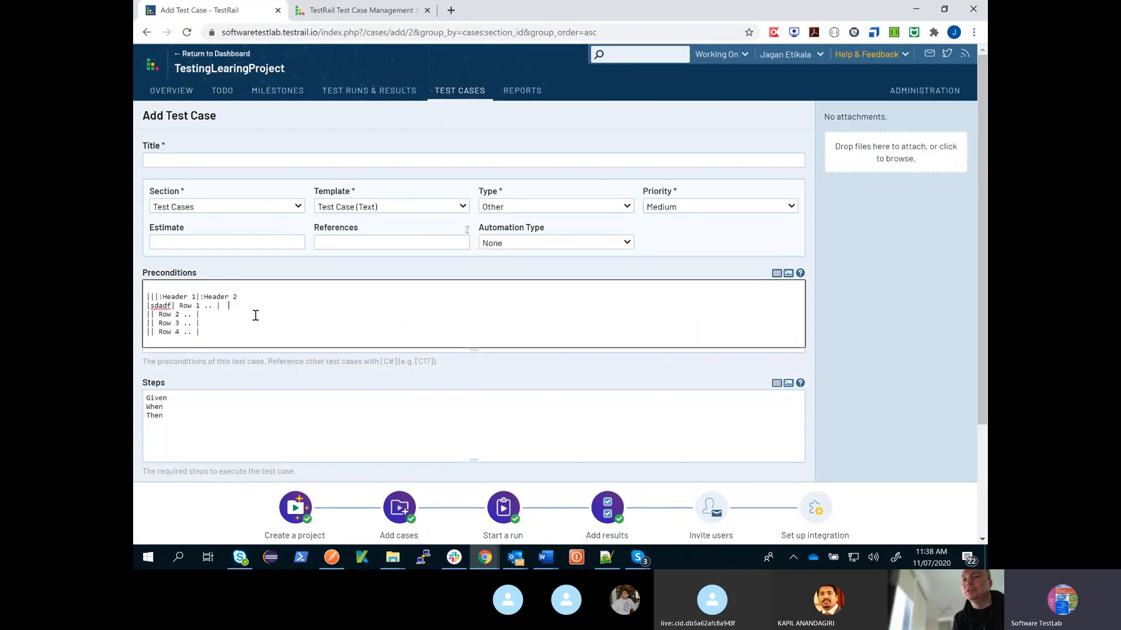
{"action": "double_click", "coordinate": [186, 307]}
{"action": "left_click_drag", "start_coordinate": [233, 340], "coordinate": [139, 302]}
{"action": "key", "text": "BackSpace"}
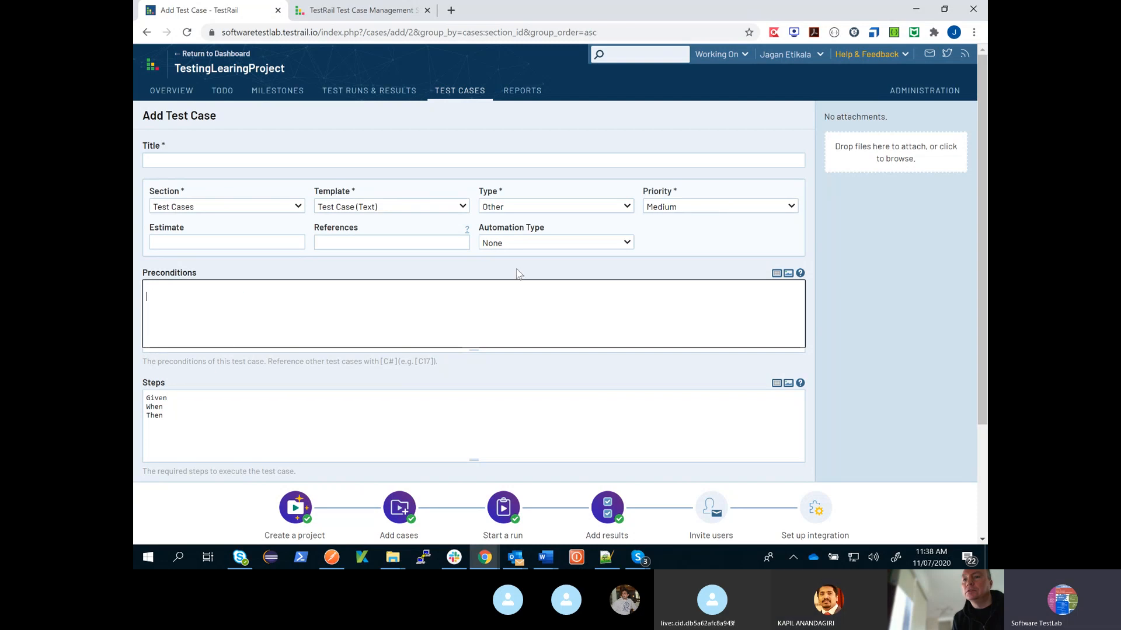
- Insert the two-column, four-row table into the preconditions again and undo the insertion
{"action": "left_click", "coordinate": [778, 276]}
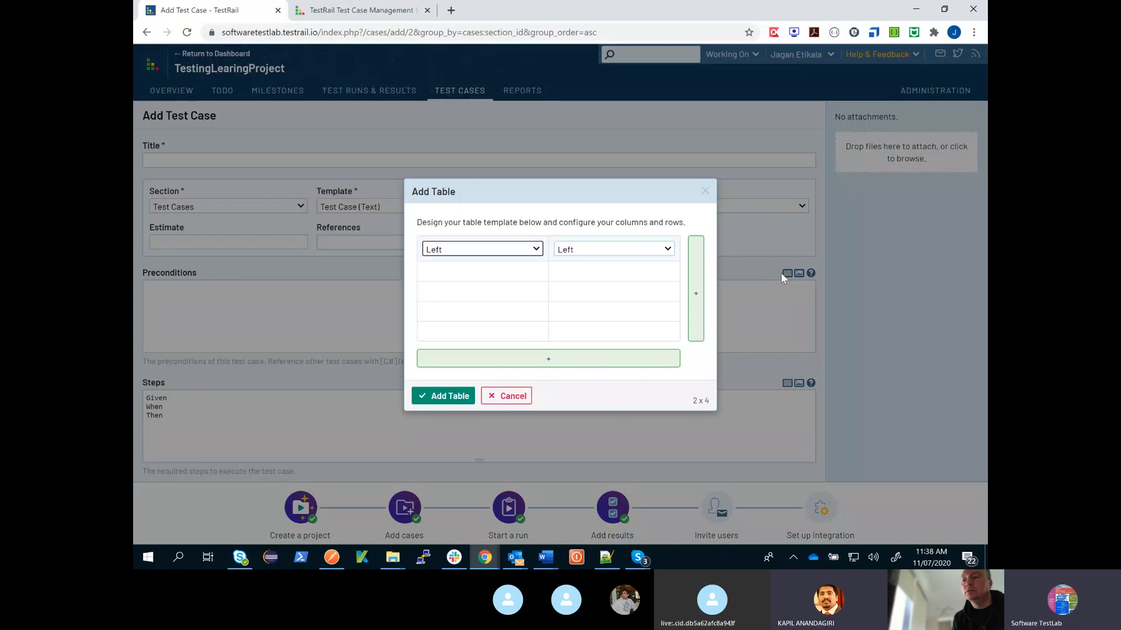
{"action": "left_click", "coordinate": [442, 396]}
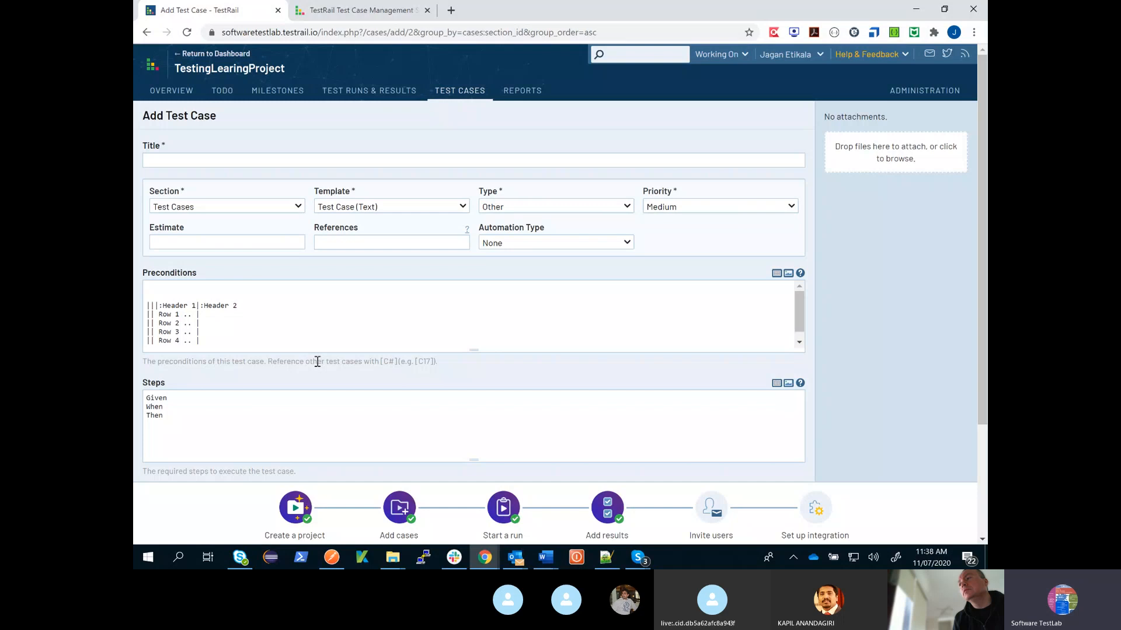
{"action": "key", "text": "ctrl+z"}
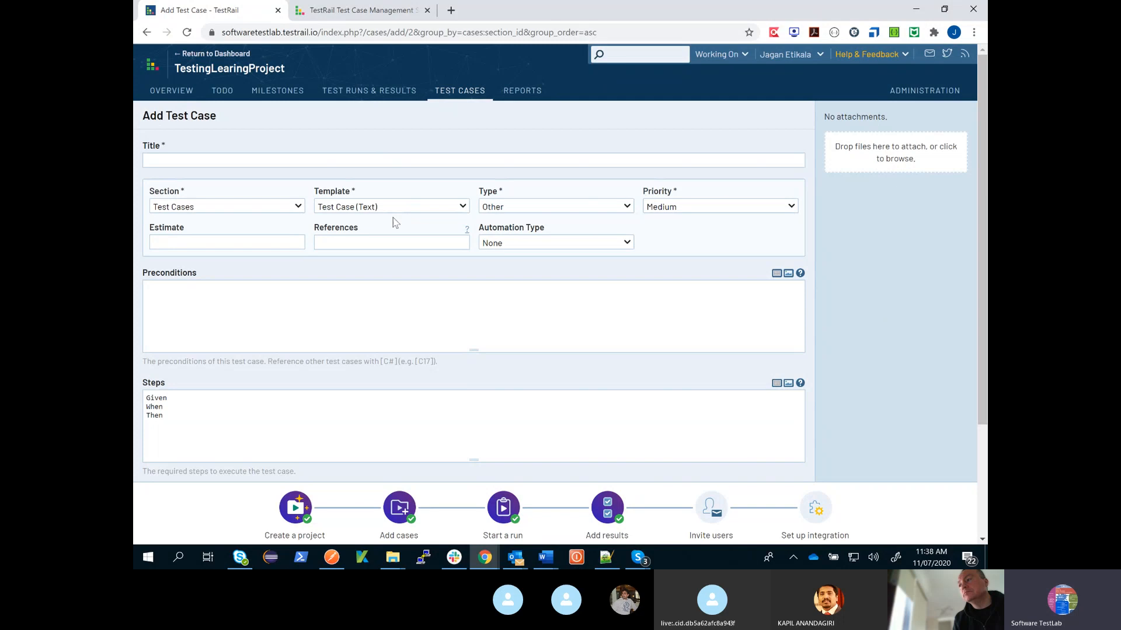
- Set the new test case's automation type to Ranorex
{"action": "left_click", "coordinate": [583, 246]}
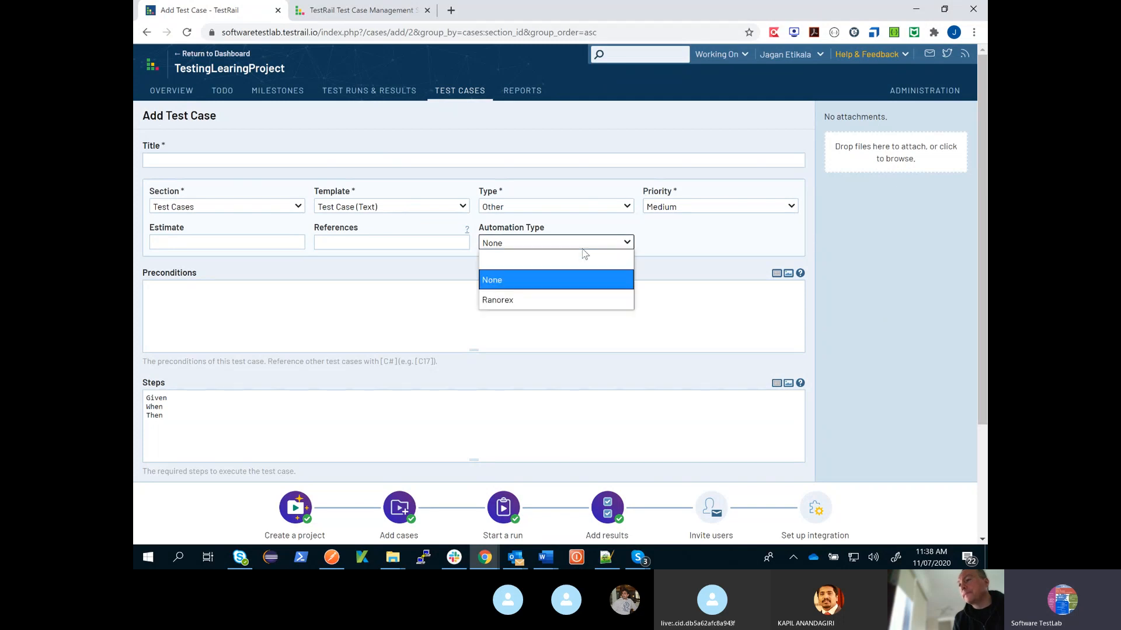
{"action": "left_click", "coordinate": [587, 301]}
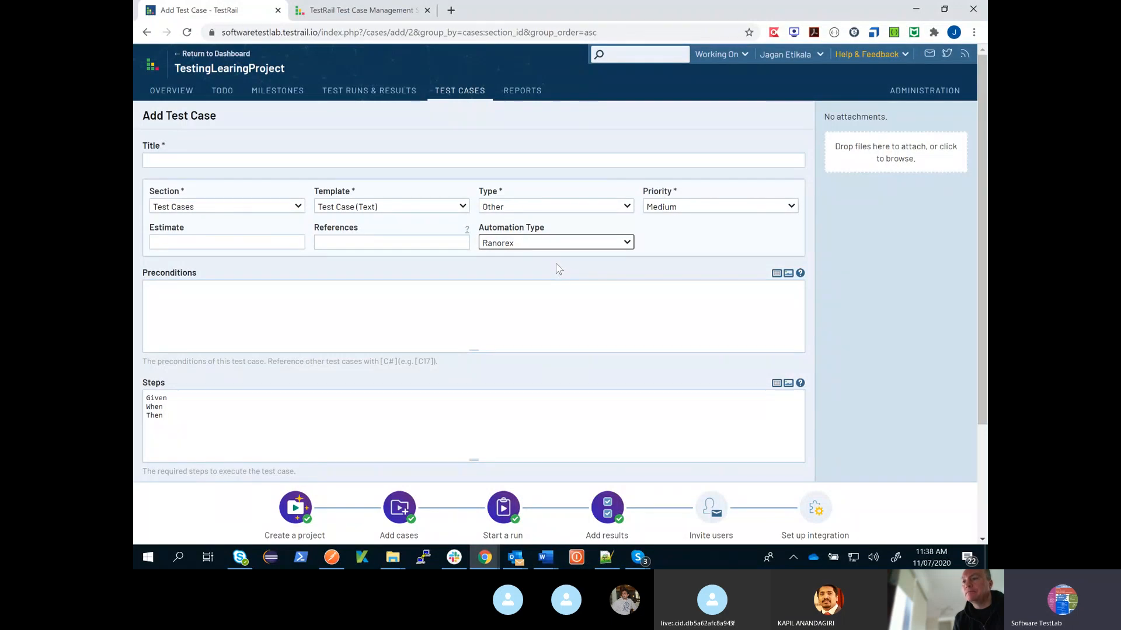
{"action": "left_click", "coordinate": [683, 252]}
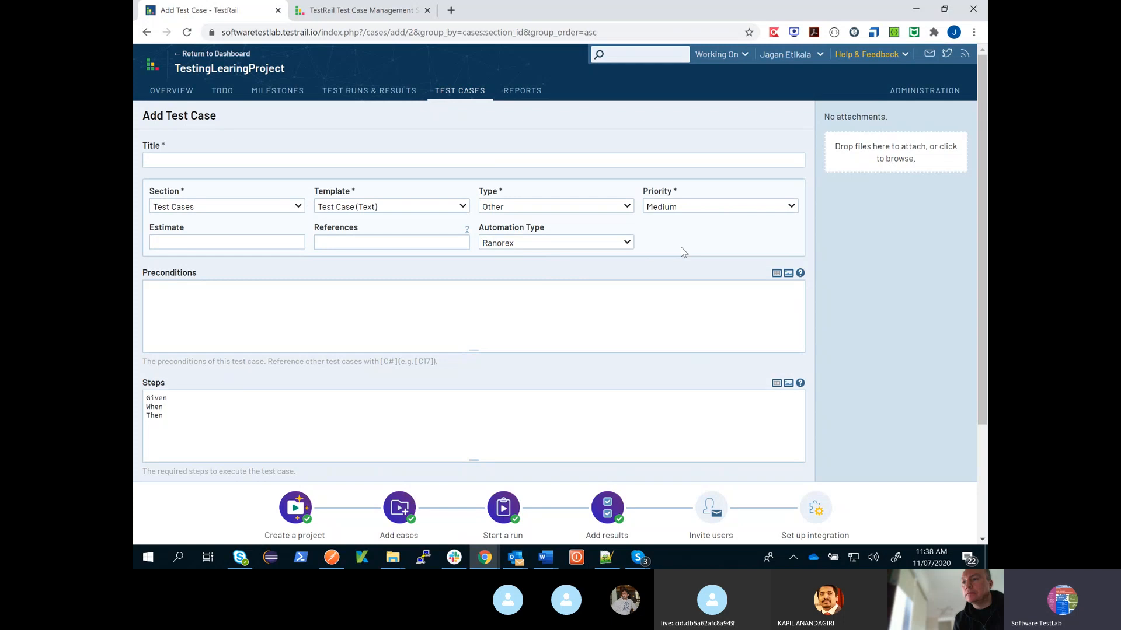